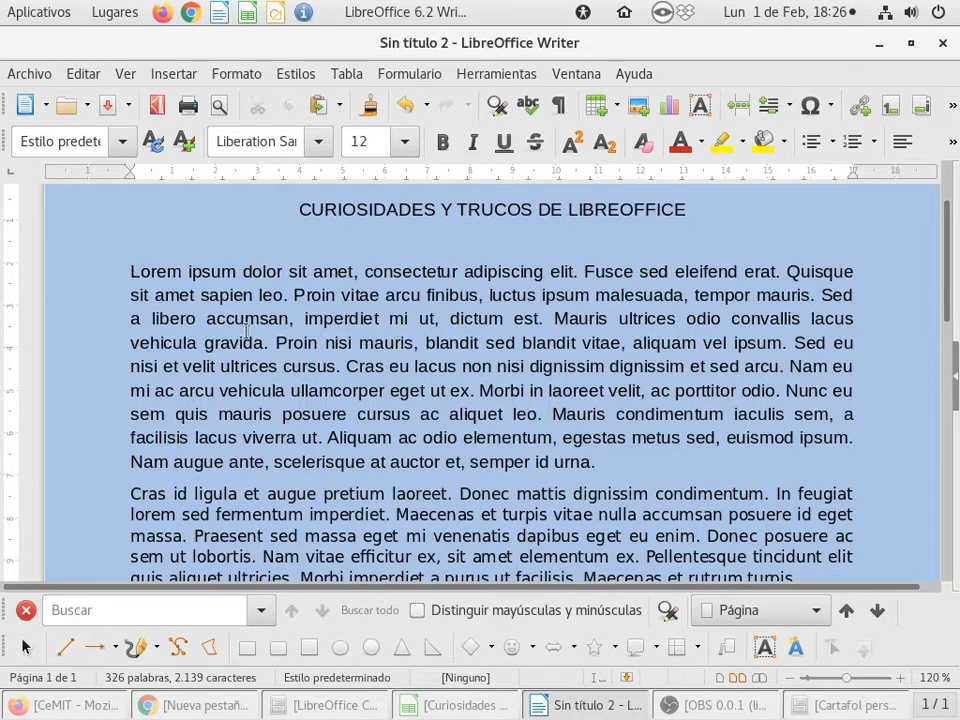
Select the opening word "Lorem" of the first paragraph and the phrase "Lorem ipsum dolor", and clear the selection.
click(151, 270)
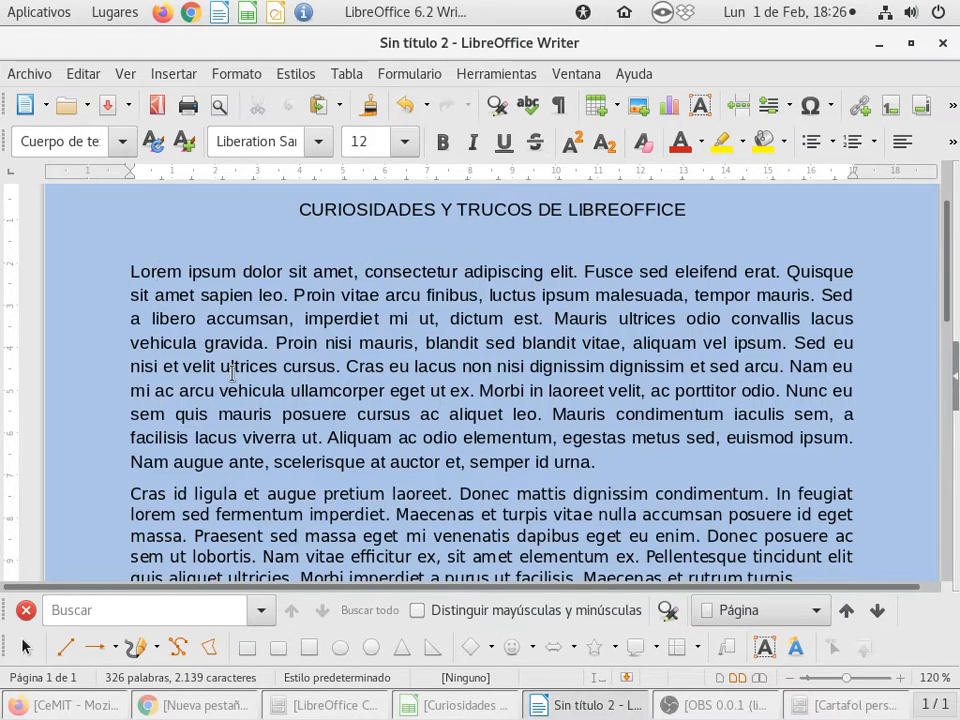
double_click(156, 271)
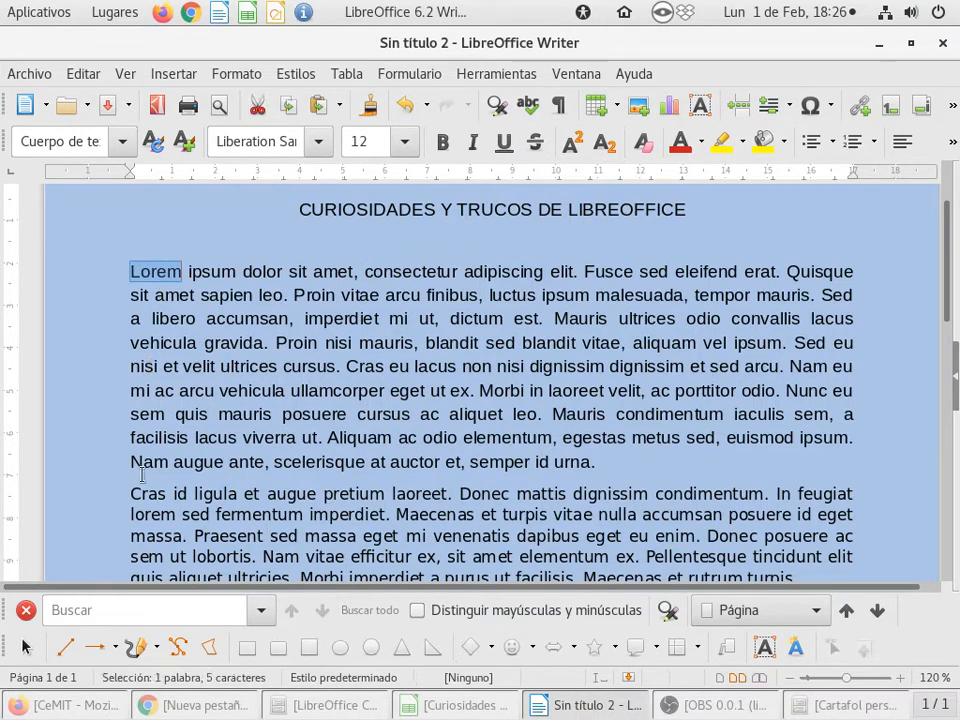
click(128, 271)
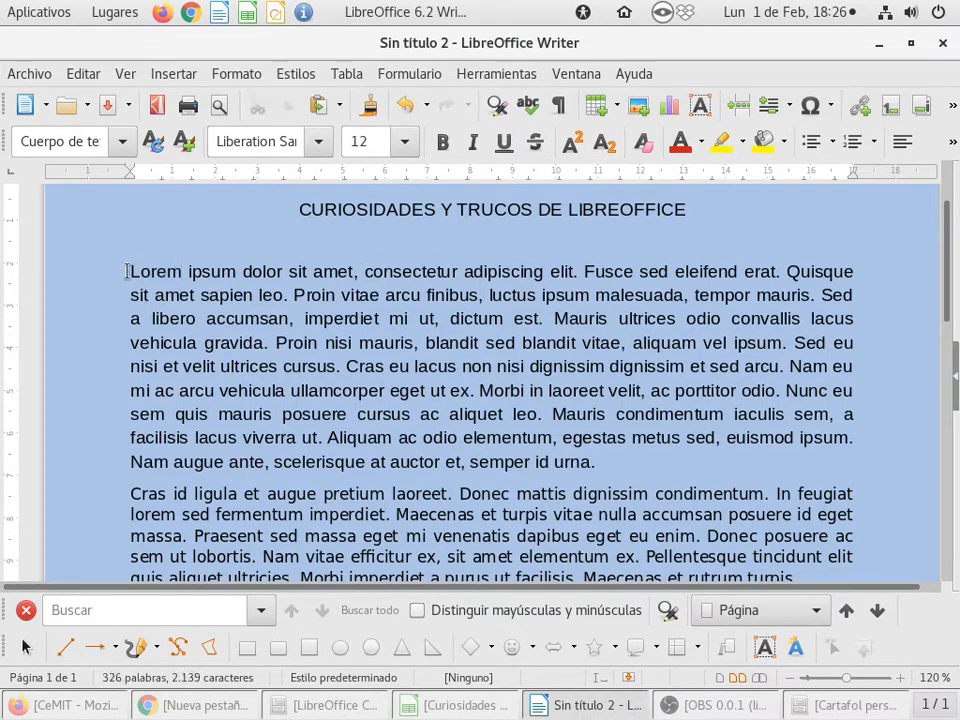
drag(128, 271, 280, 266)
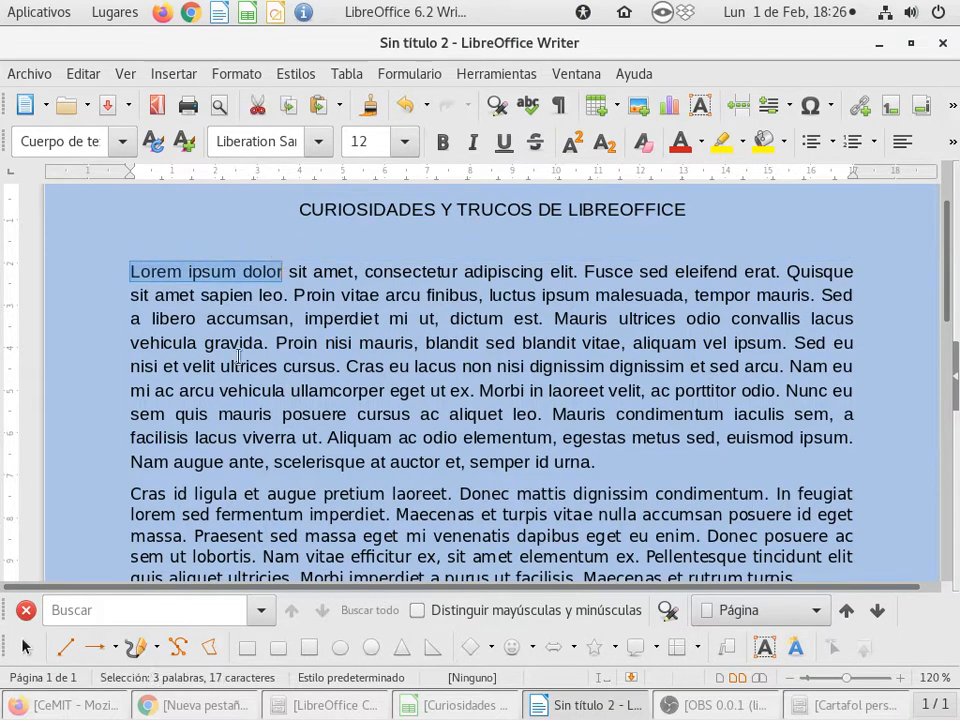
click(208, 268)
Make the word "Lorem" at the start of the first paragraph bold without selecting it, toggling the formatting off and on.
click(161, 271)
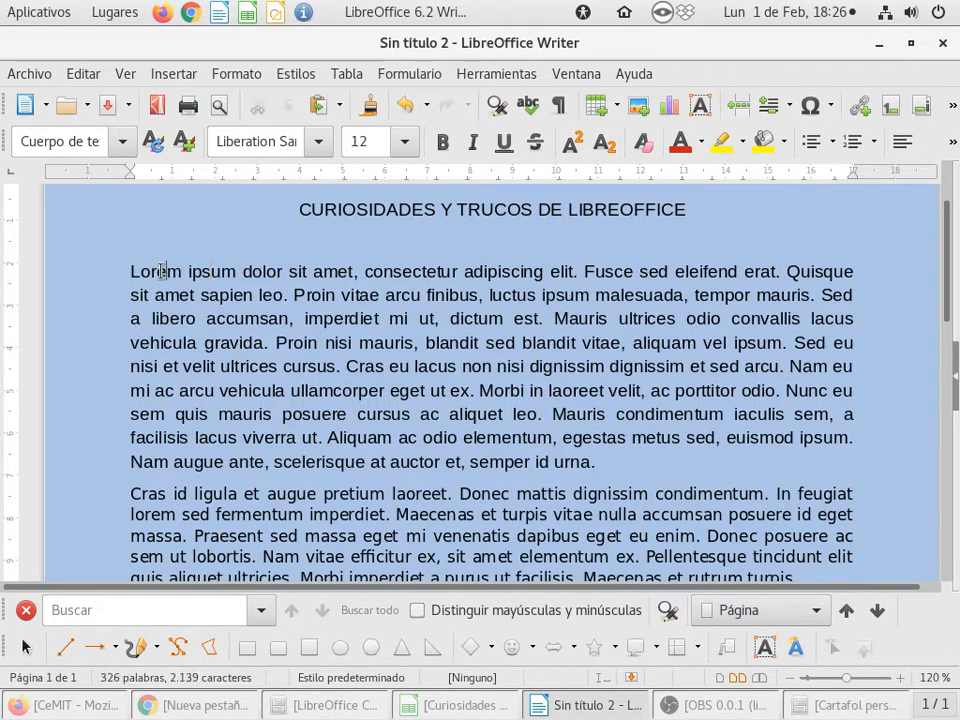
key(ctrl+b)
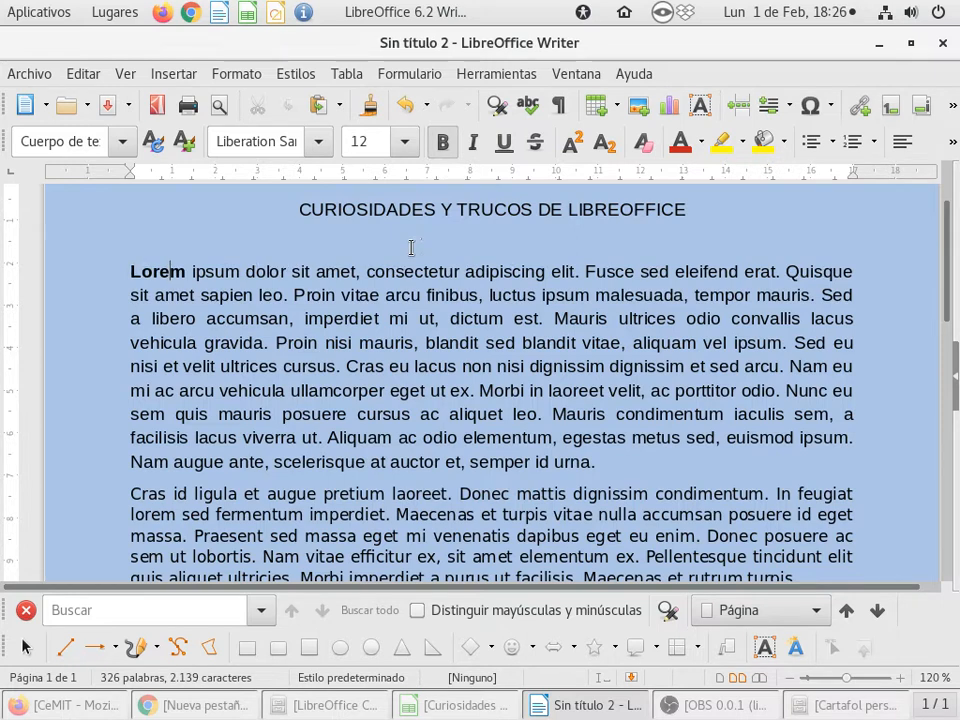
click(446, 147)
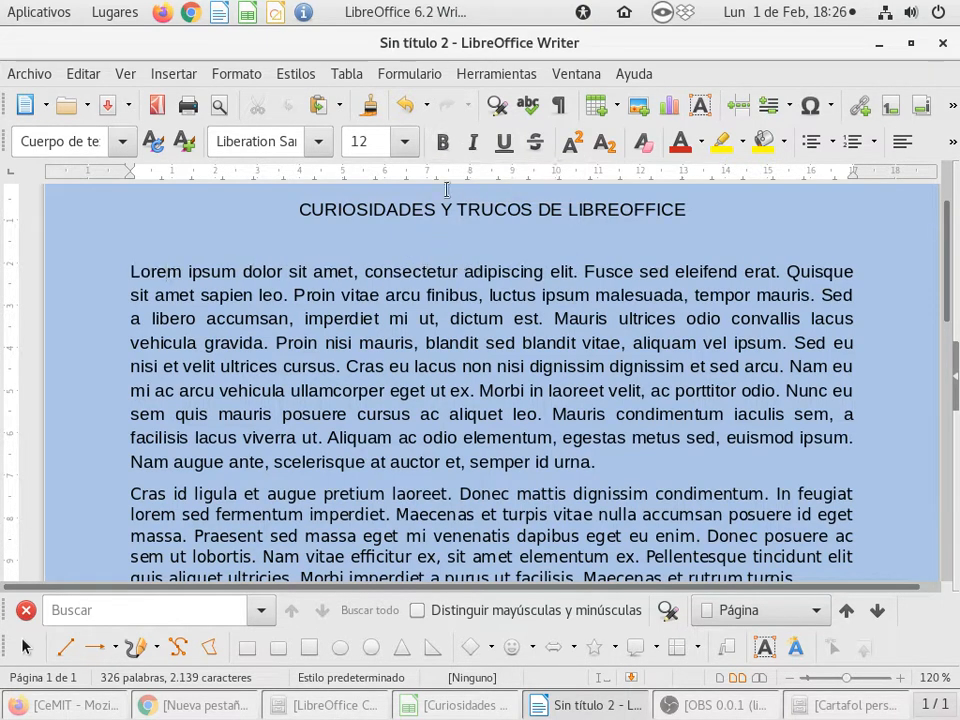
click(443, 148)
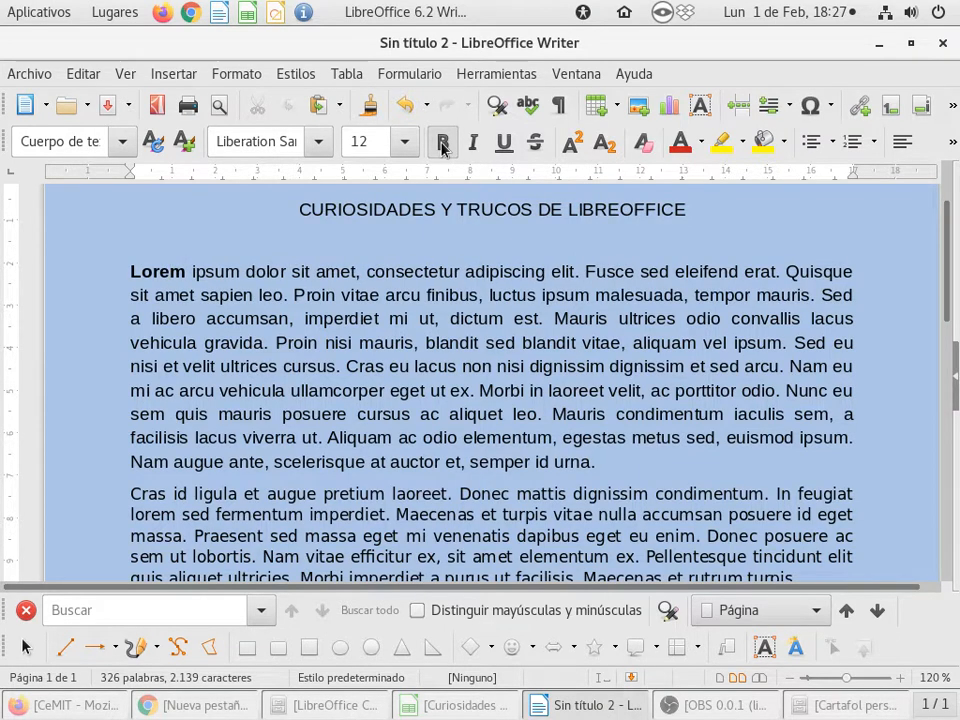
click(442, 147)
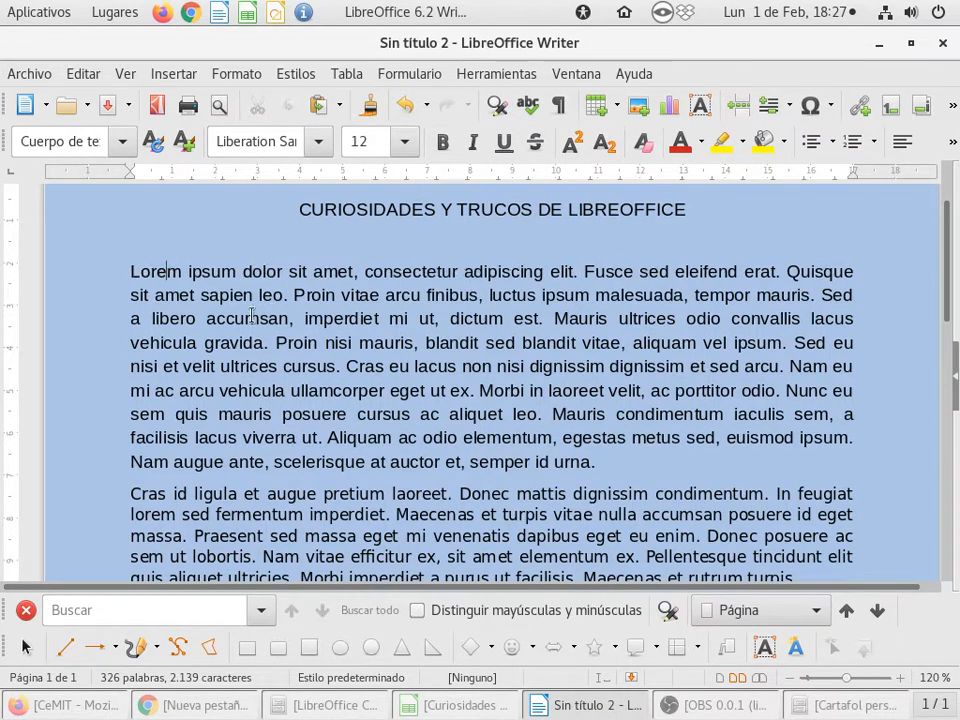
key(ctrl+n)
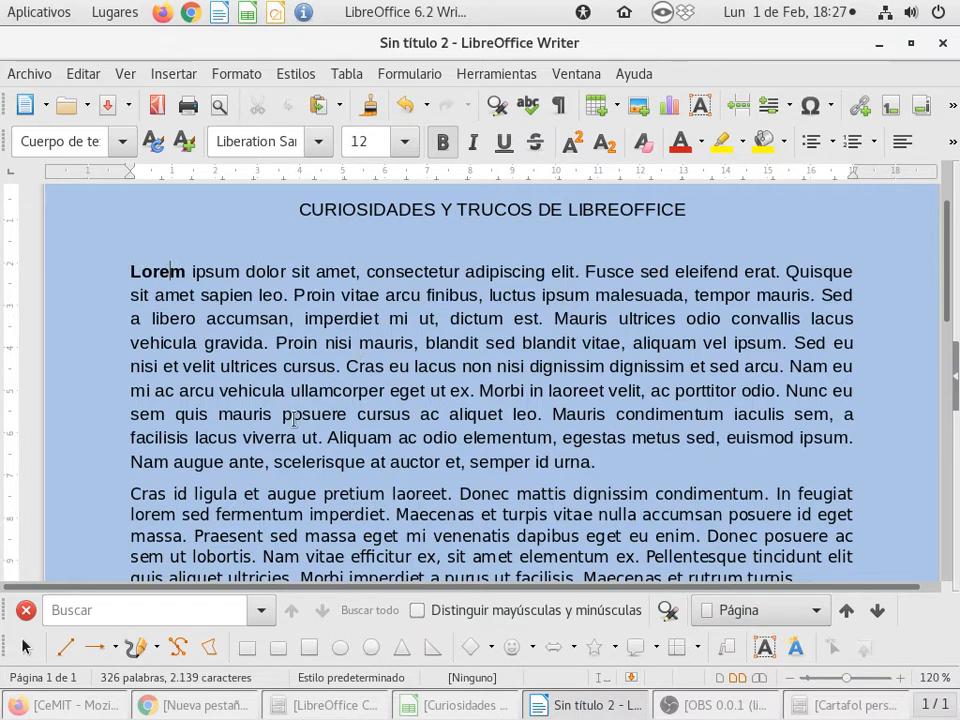
Apply bold to the word "sapien" in the second line and remove it again.
click(215, 296)
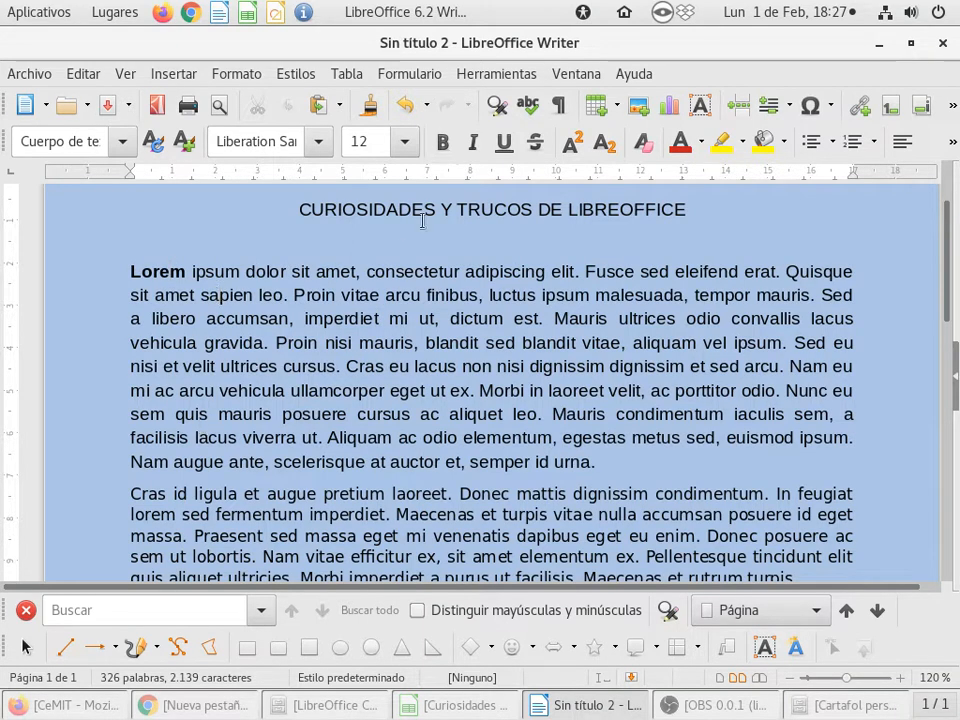
click(442, 142)
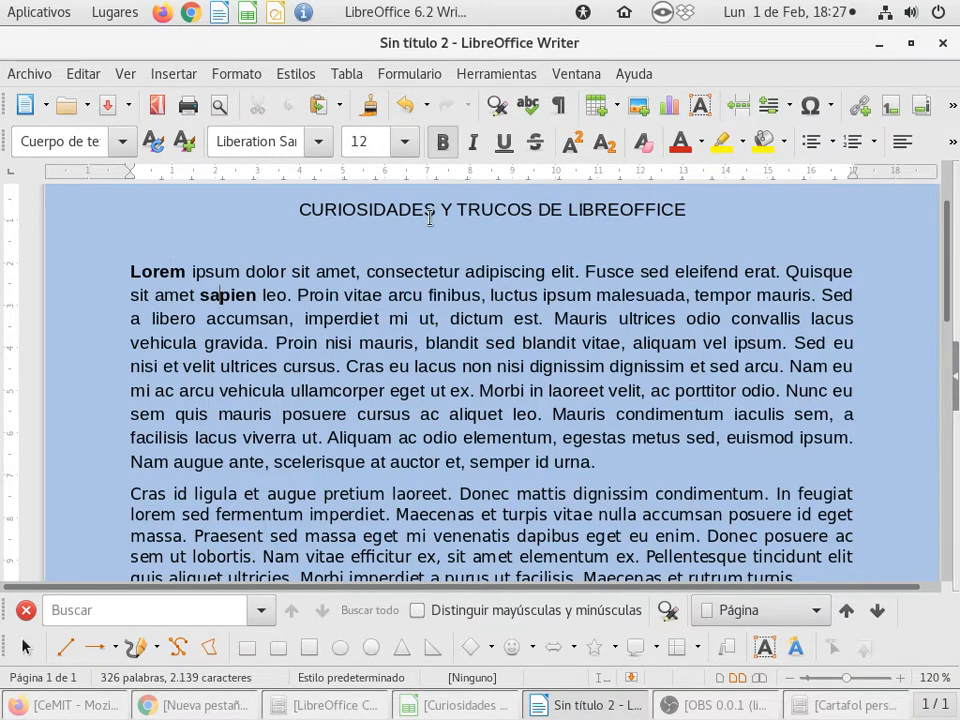
click(473, 142)
click(473, 142)
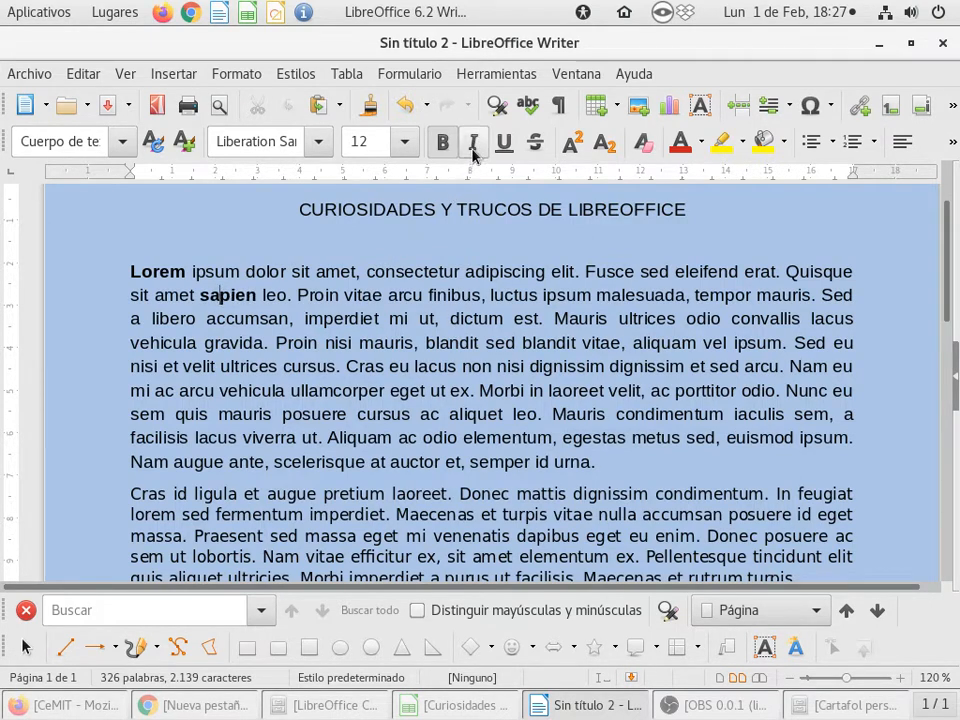
click(442, 142)
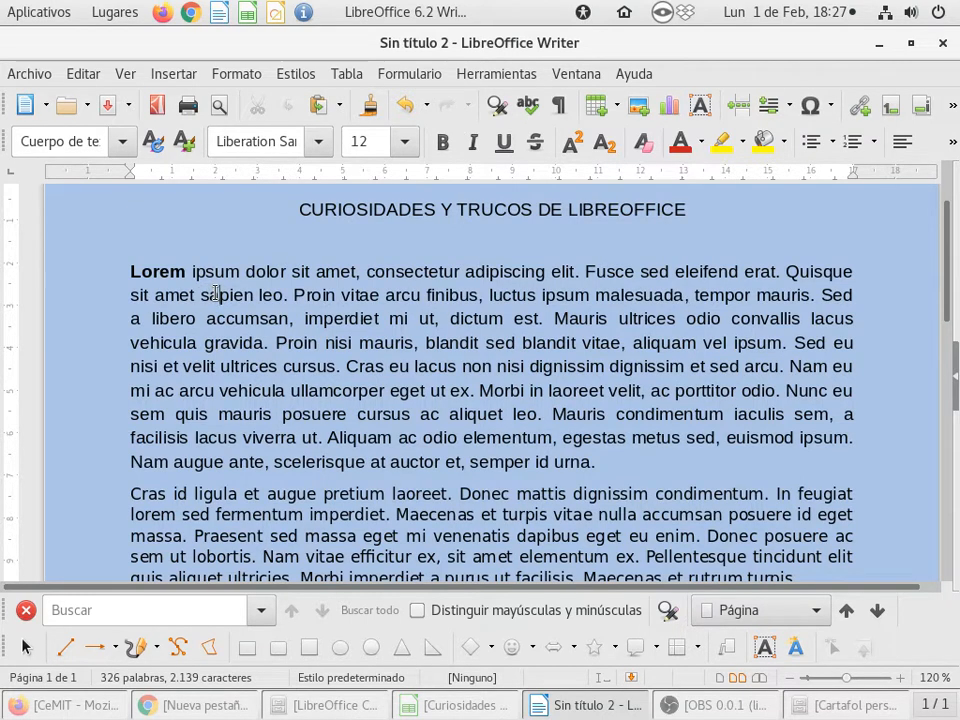
Underline the word "sapien" in the second line of the first paragraph.
double_click(215, 294)
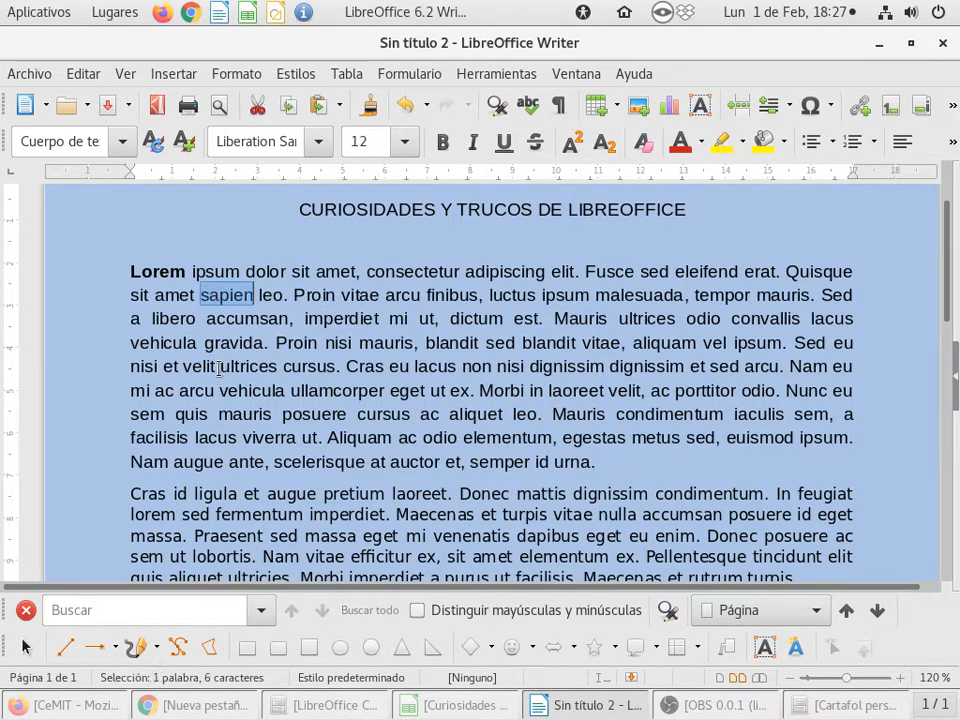
click(225, 293)
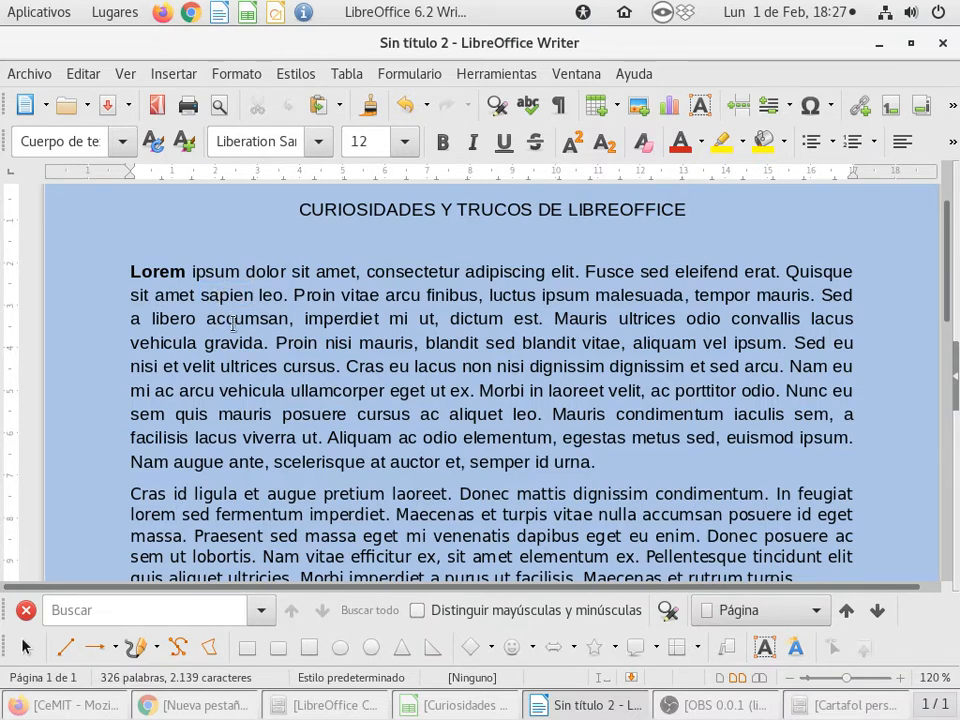
double_click(235, 320)
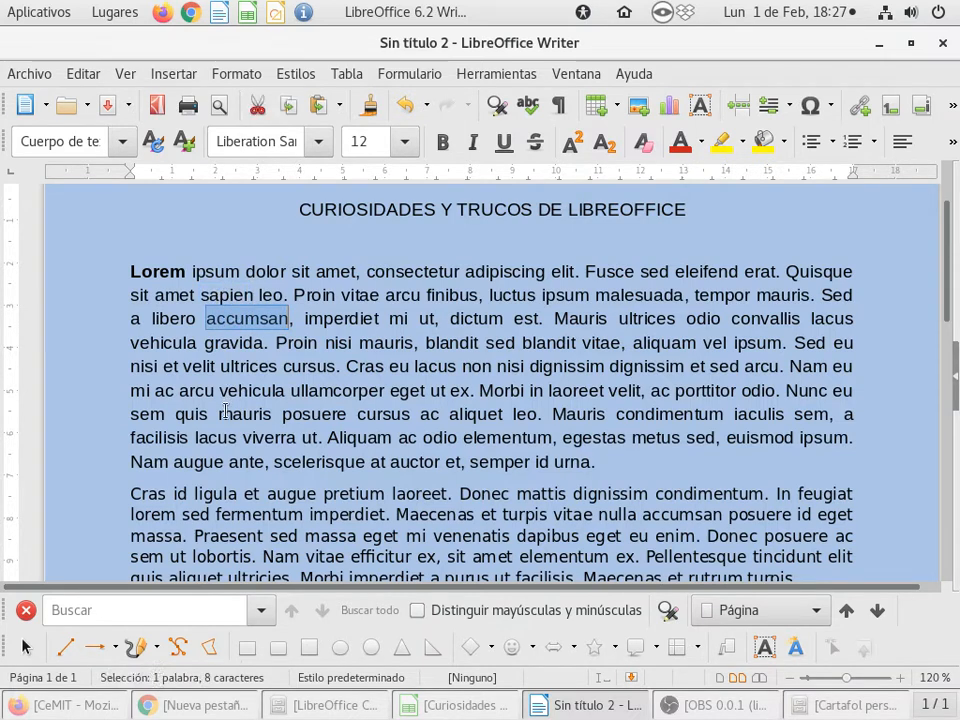
click(238, 320)
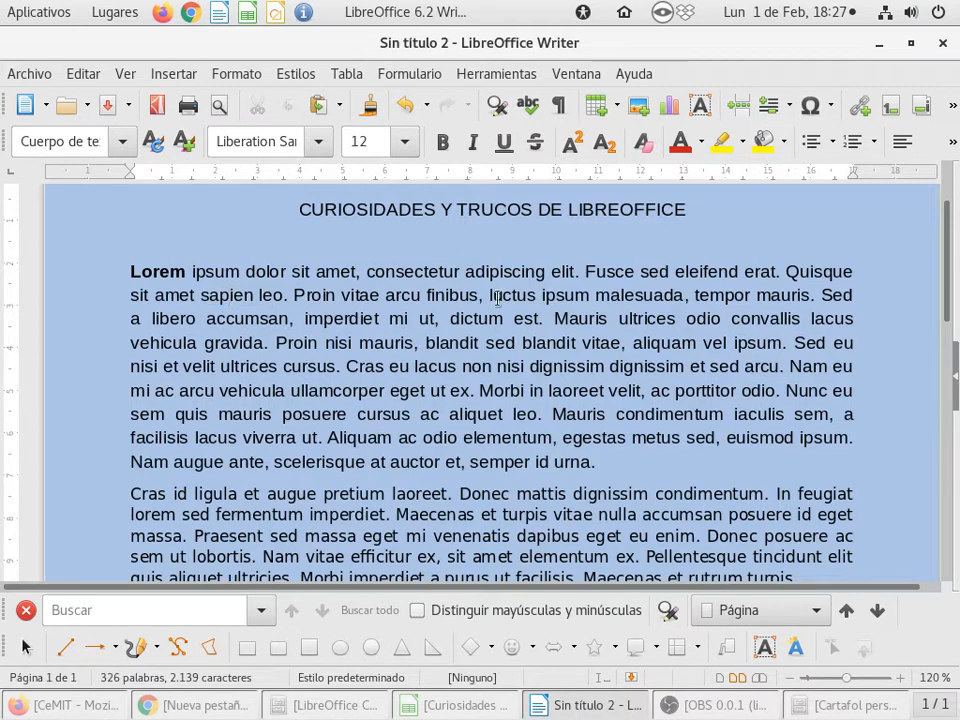
click(504, 142)
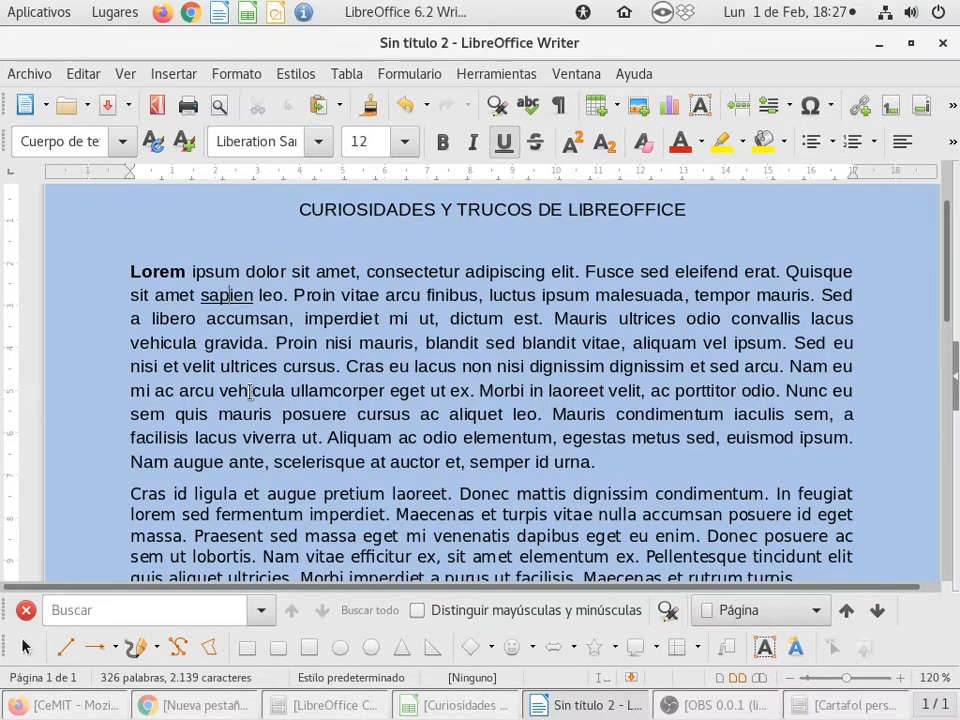
Select the word "accumsan" in the third line as a whole word and by its character range, clearing each selection.
double_click(246, 318)
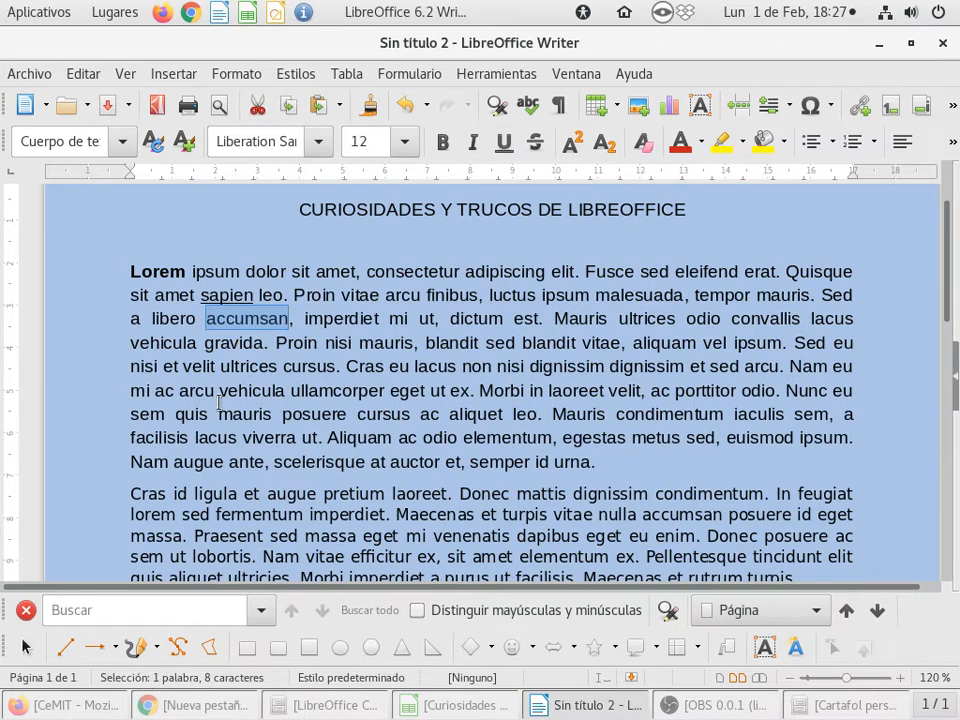
click(237, 318)
click(215, 318)
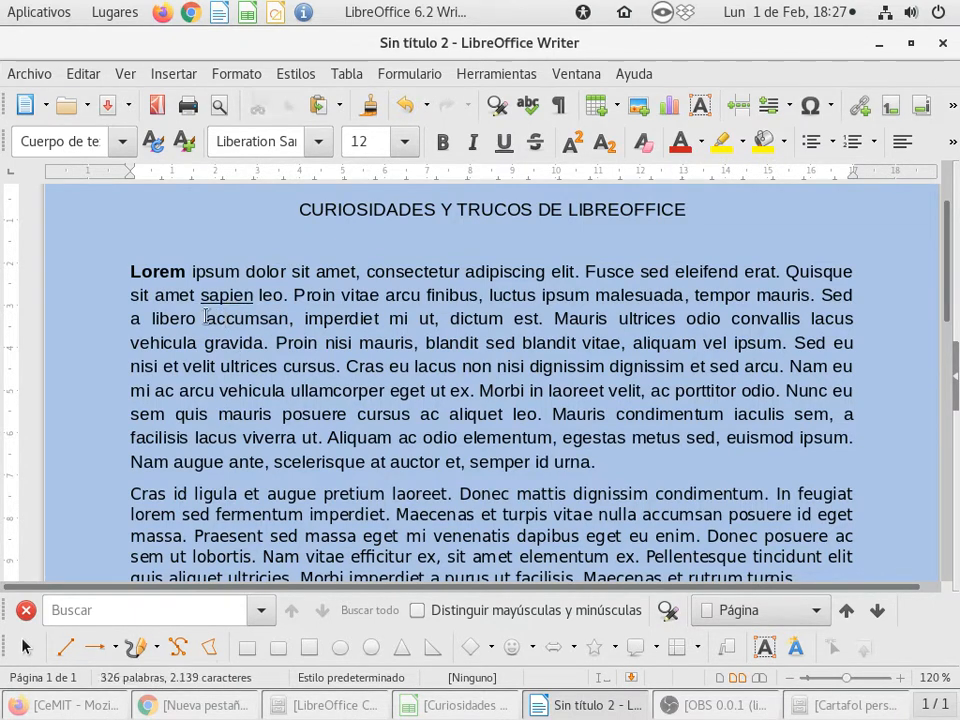
drag(207, 318, 294, 318)
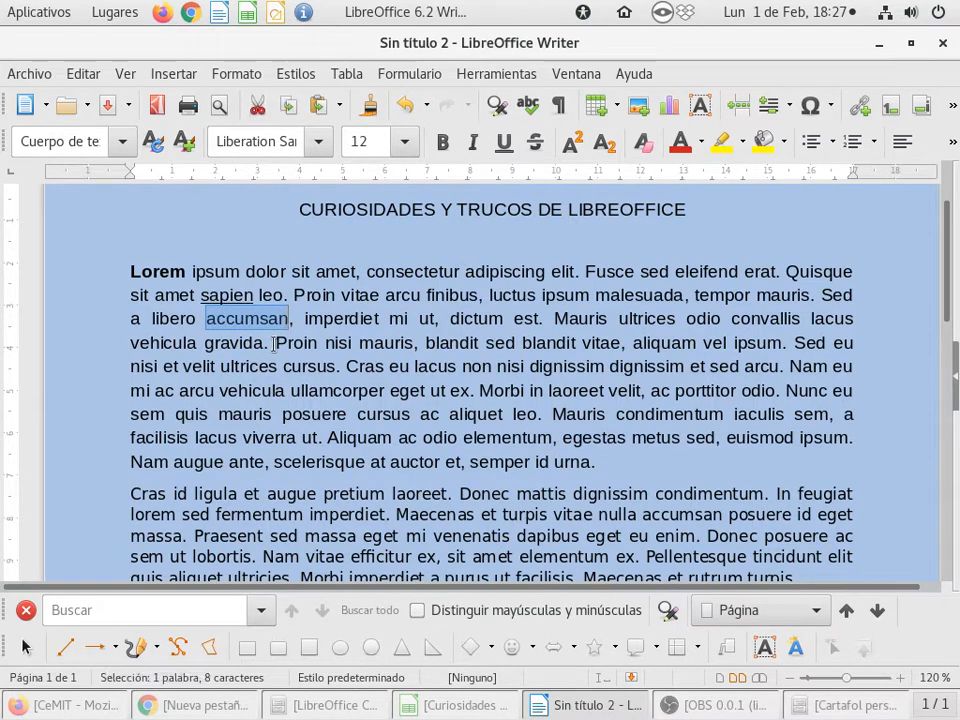
click(255, 318)
double_click(247, 318)
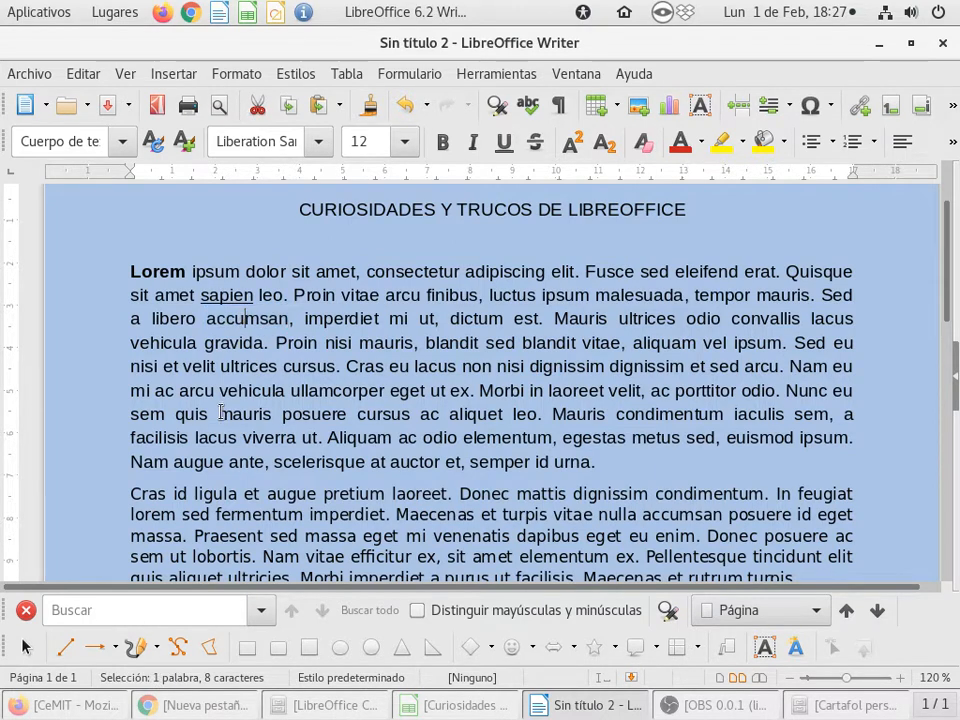
click(245, 318)
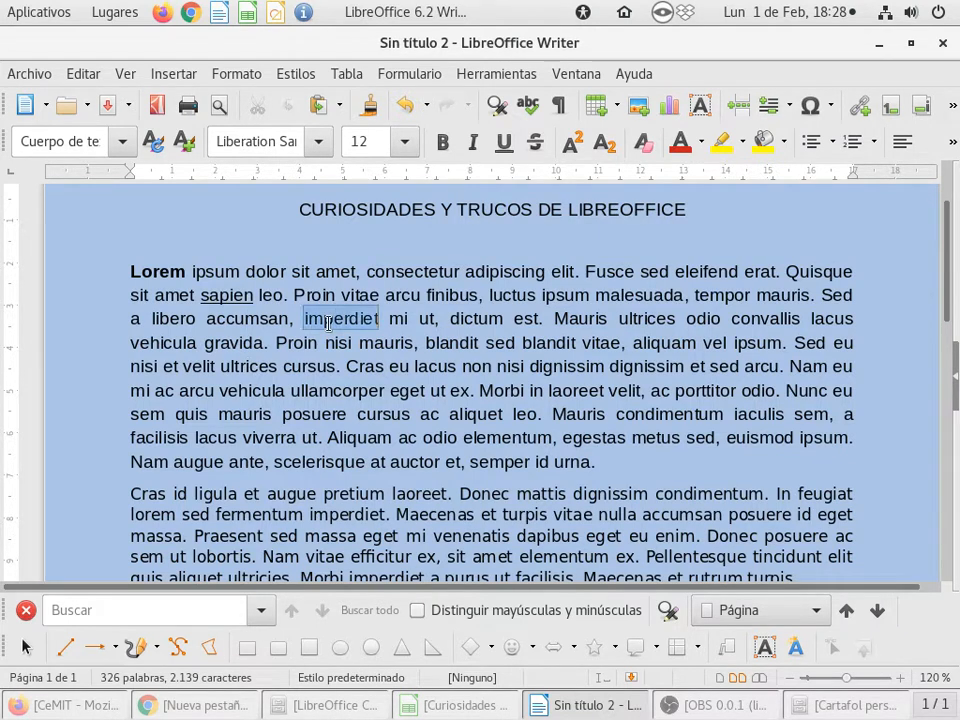
Select the sentence starting "Sed a libero accumsan" and the one starting "Proin nisi mauris", and clear the selection.
triple_click(328, 323)
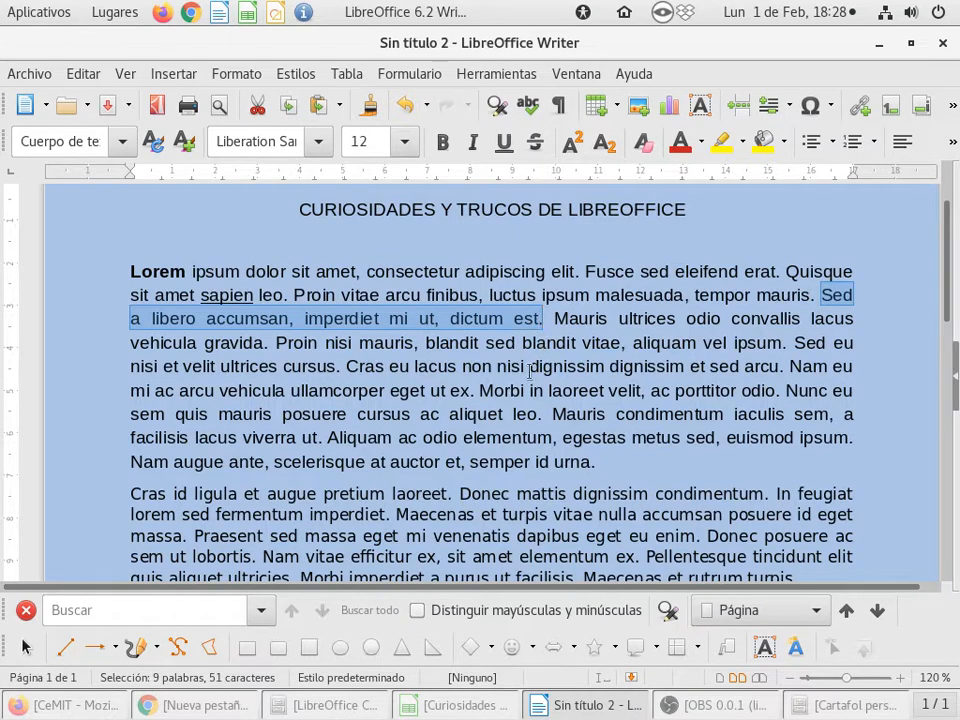
click(372, 318)
triple_click(372, 318)
click(352, 341)
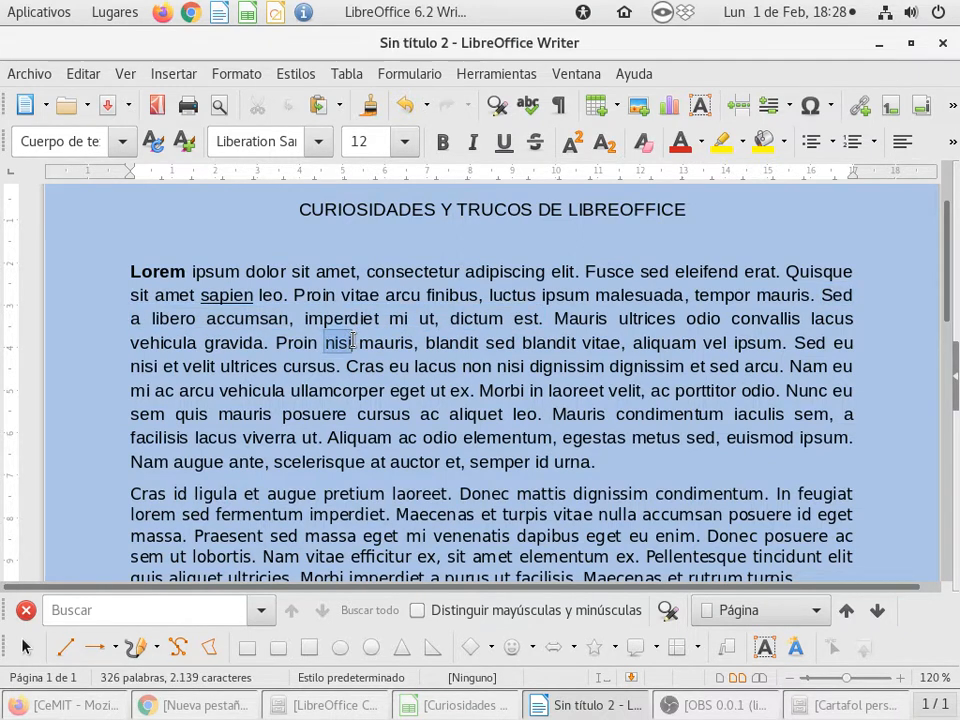
triple_click(352, 341)
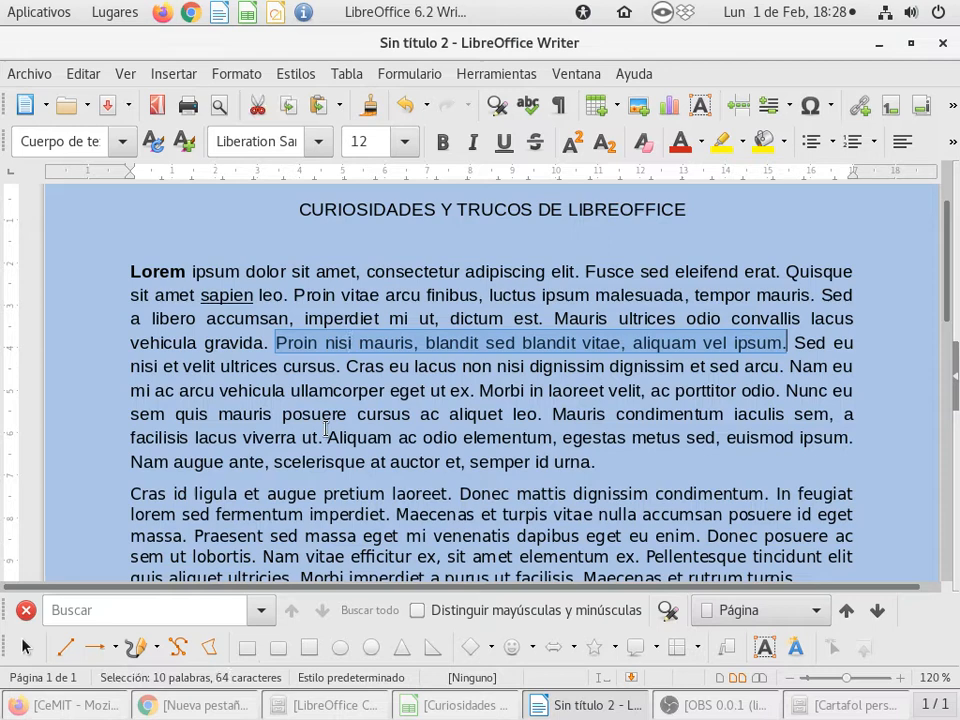
click(369, 341)
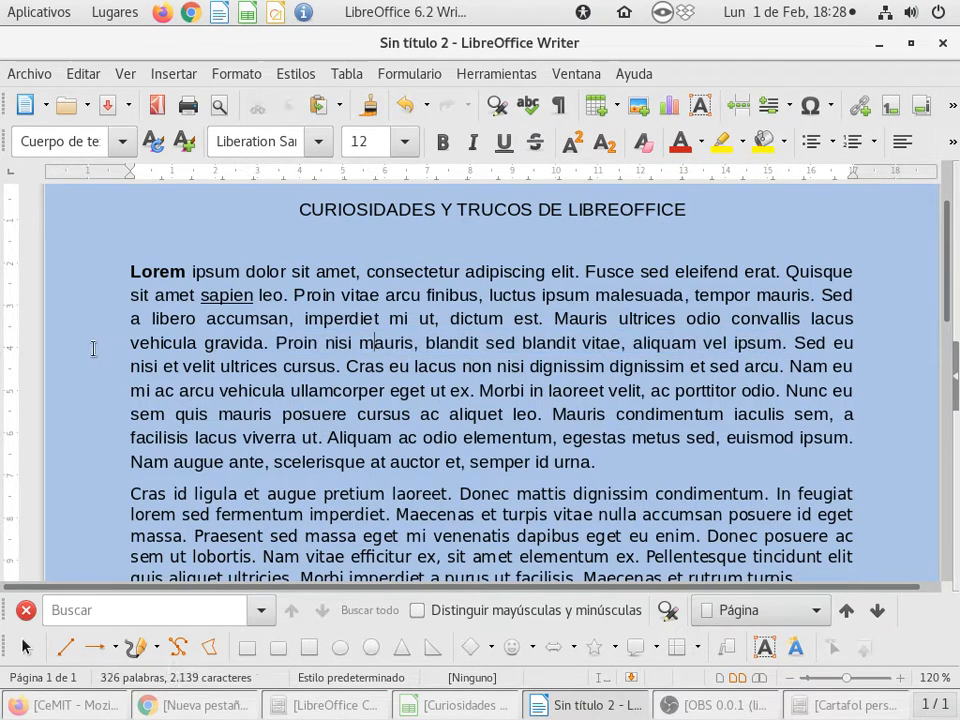
Select the full fourth line of the first paragraph, from "vehicula" to "Sed eu", and clear the selection.
drag(94, 343, 853, 343)
click(697, 345)
drag(125, 343, 853, 343)
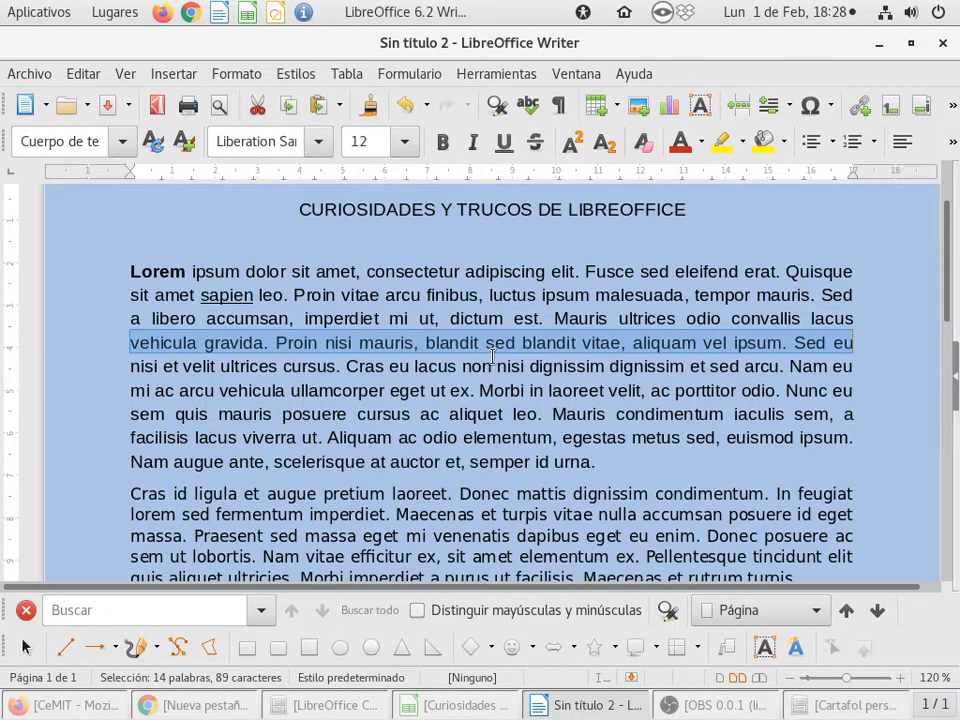
click(424, 342)
Select the sentence starting "Proin nisi mauris", the single word "mauris", and the whole sentence again, clearing each selection.
triple_click(397, 344)
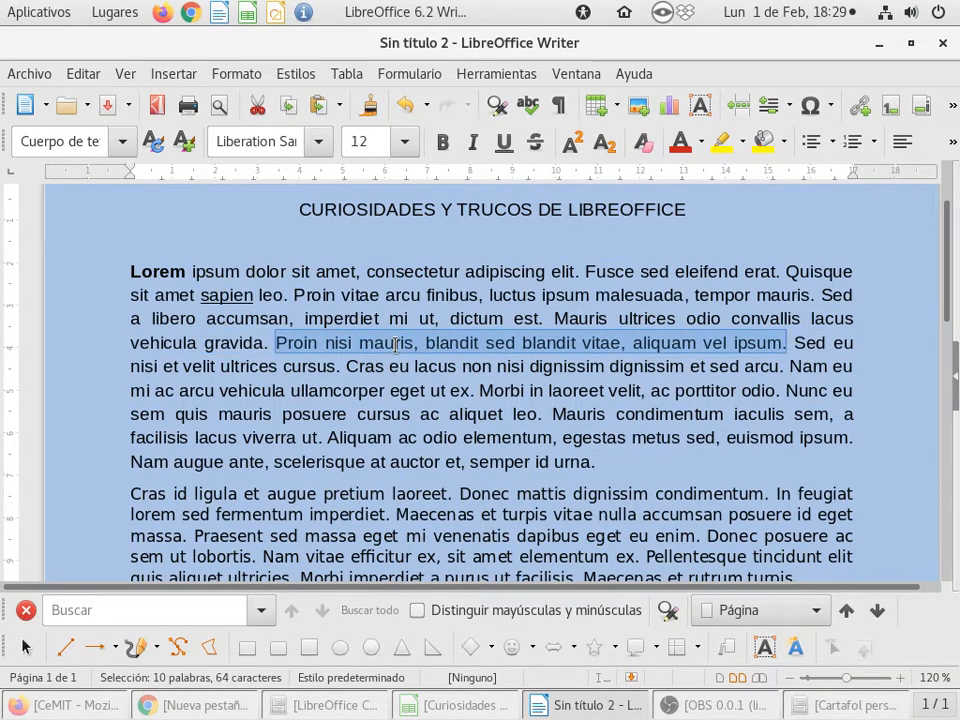
click(396, 344)
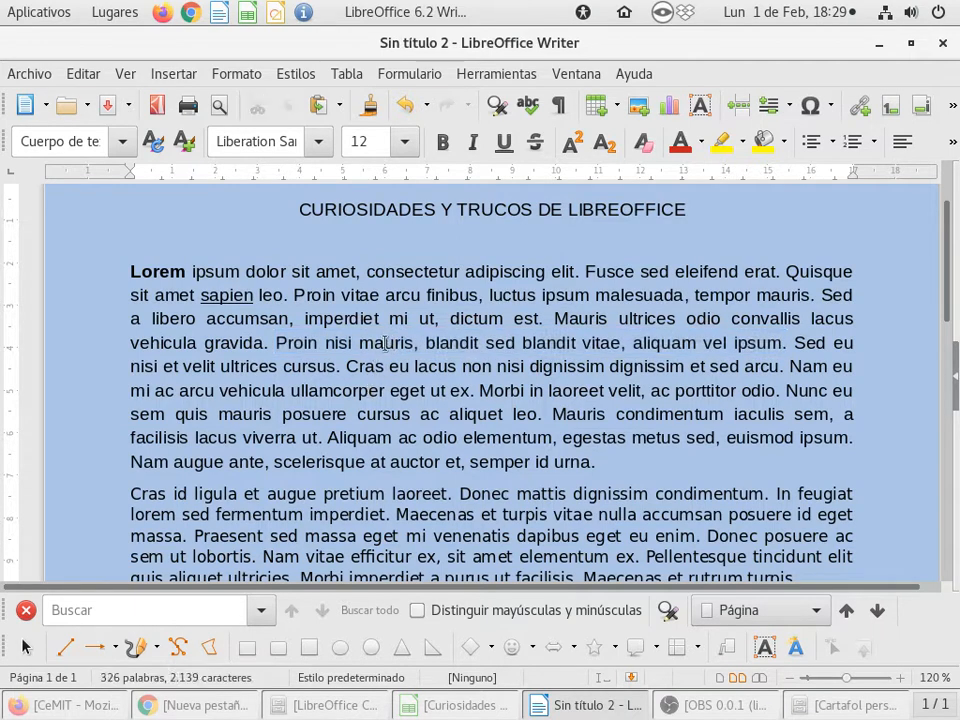
double_click(385, 343)
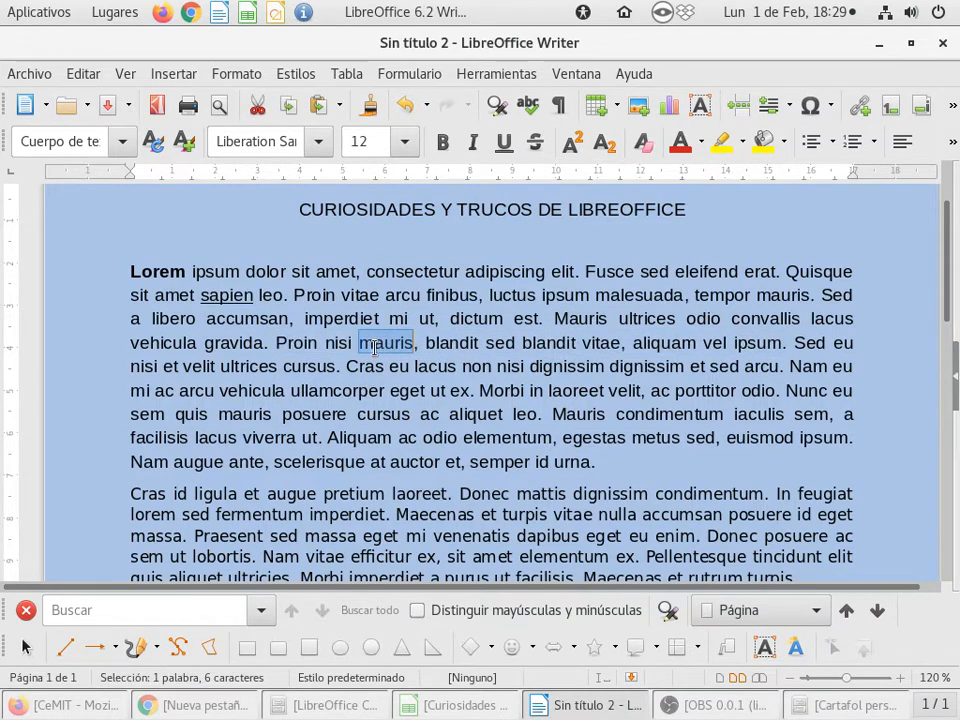
triple_click(377, 346)
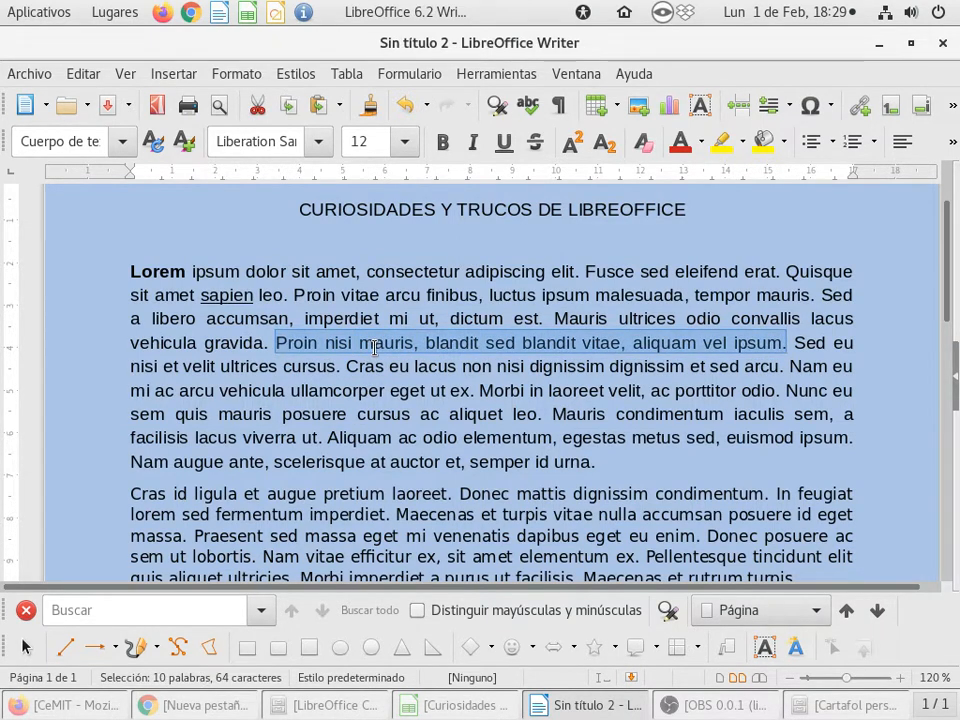
click(375, 346)
click(376, 346)
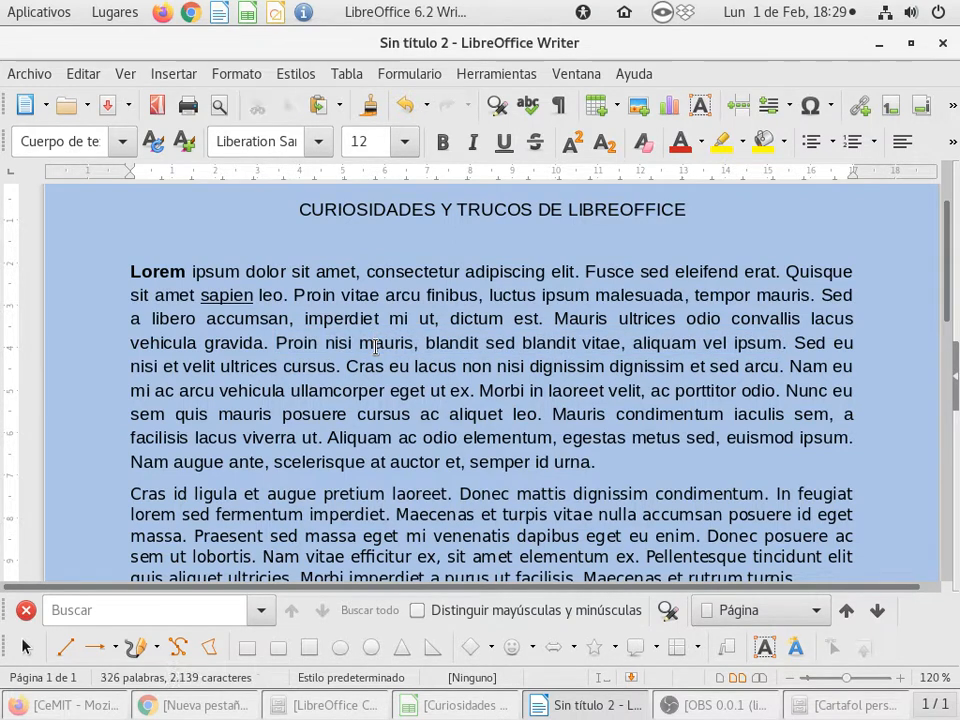
Select the entire first paragraph, from "Lorem ipsum" to "semper id urna.".
triple_click(376, 346)
click(376, 346)
double_click(376, 346)
double_click(376, 346)
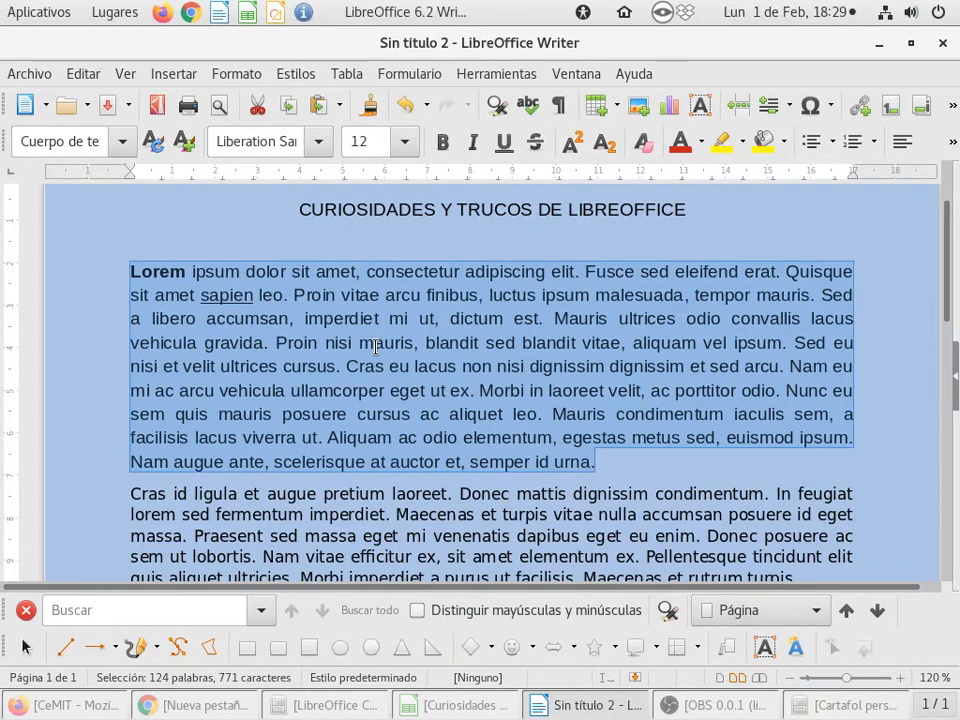
Clear the selection and select the entire first paragraph again.
click(376, 346)
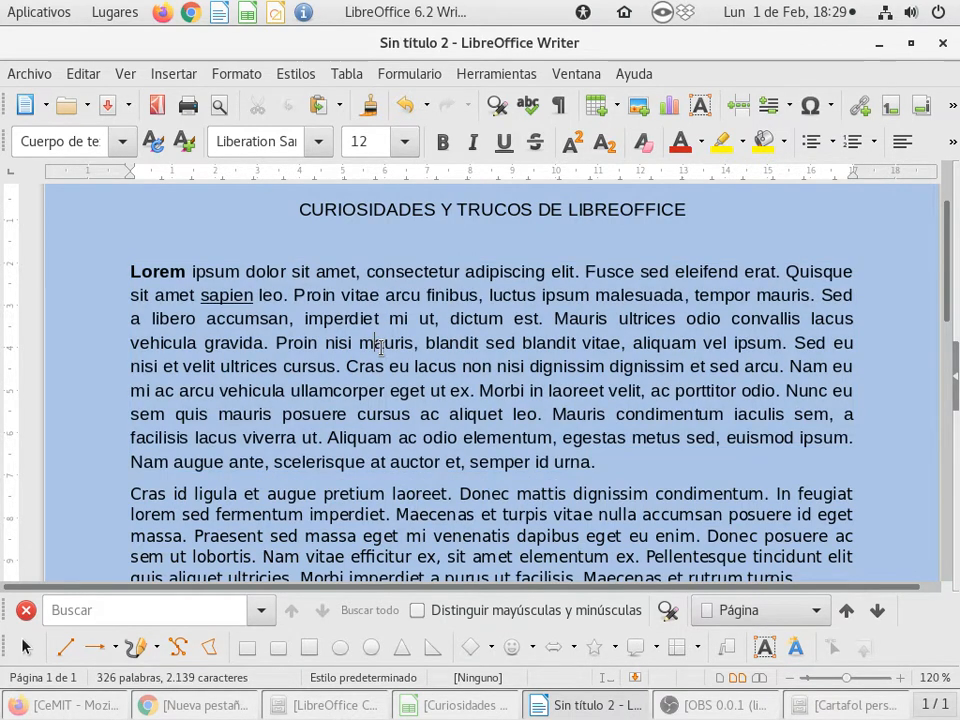
triple_click(381, 346)
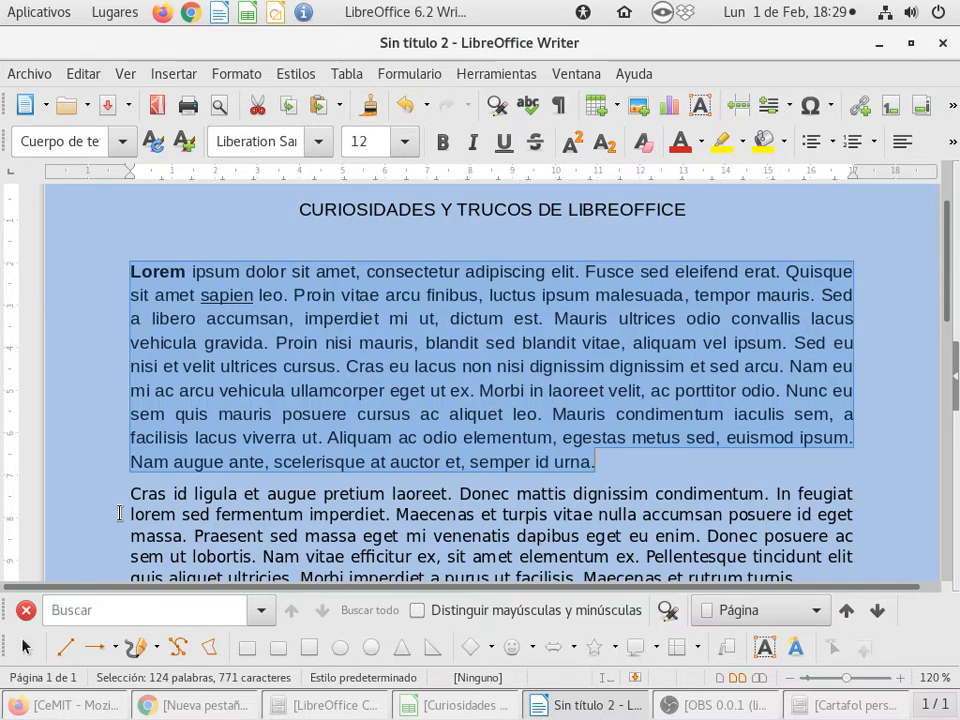
Insert the sample lines "Sñlasñlaslñas fasasñflkasfñlkasfasfdasf" and "fkdfkdk" as separate paragraphs above the one starting "Cras id ligula".
scroll(119, 513, down, 3)
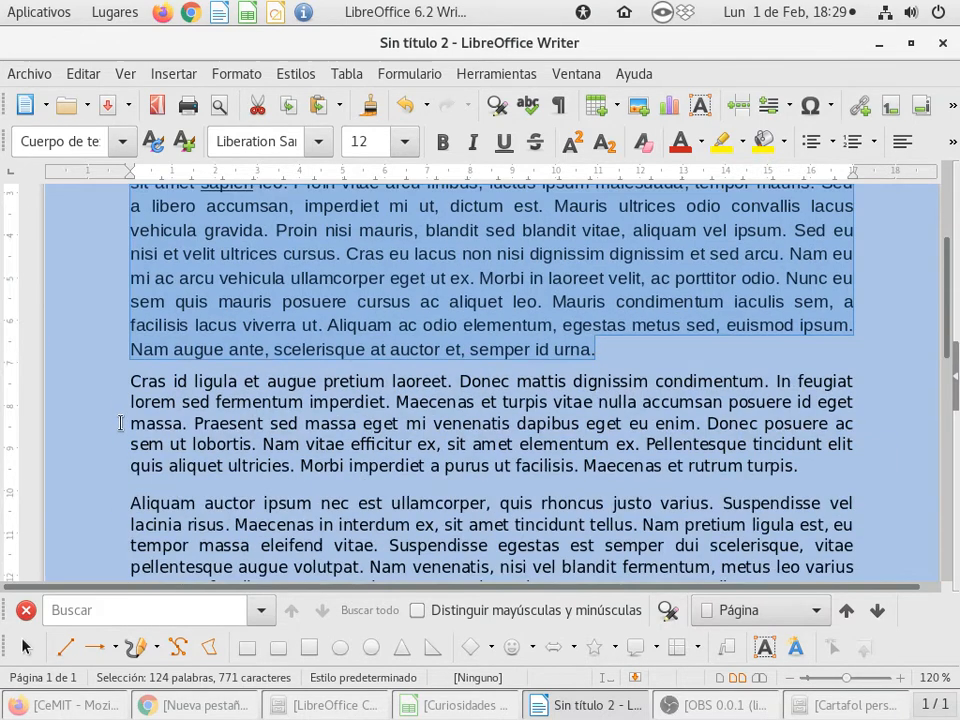
click(121, 383)
key(Return)
key(Return)
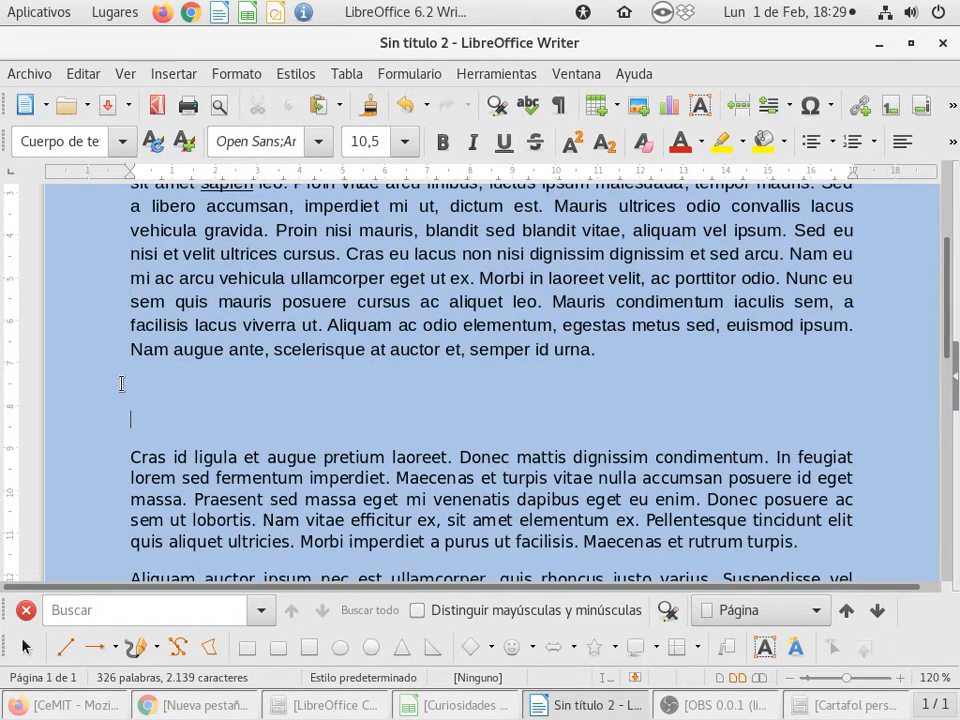
text(sñlasñlaslñas fasasñflkasfñlkasfasfdasf)
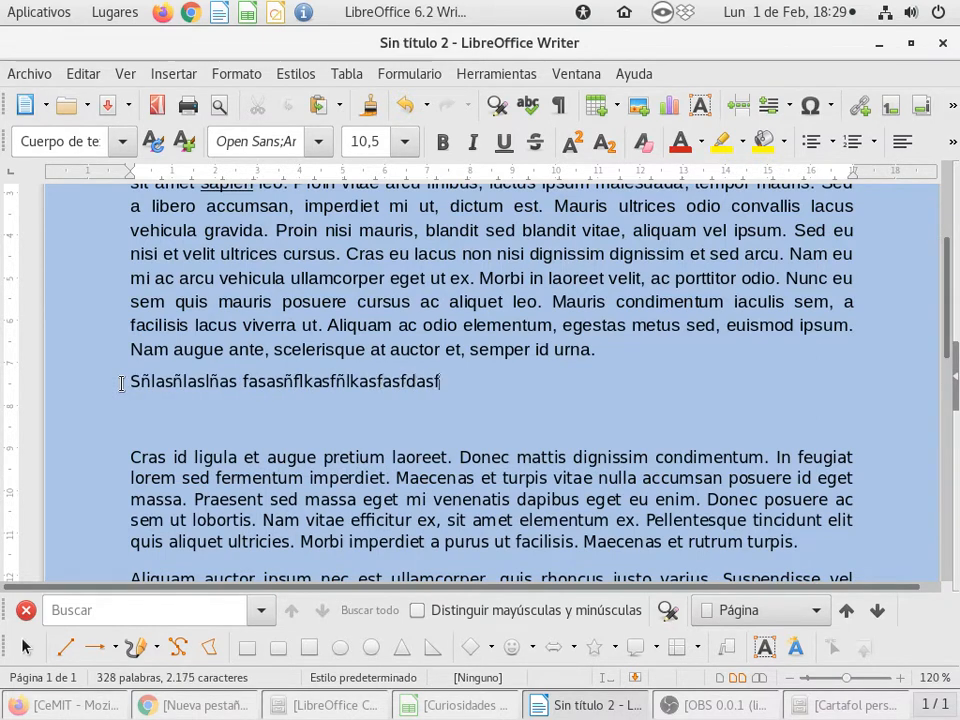
key(Return)
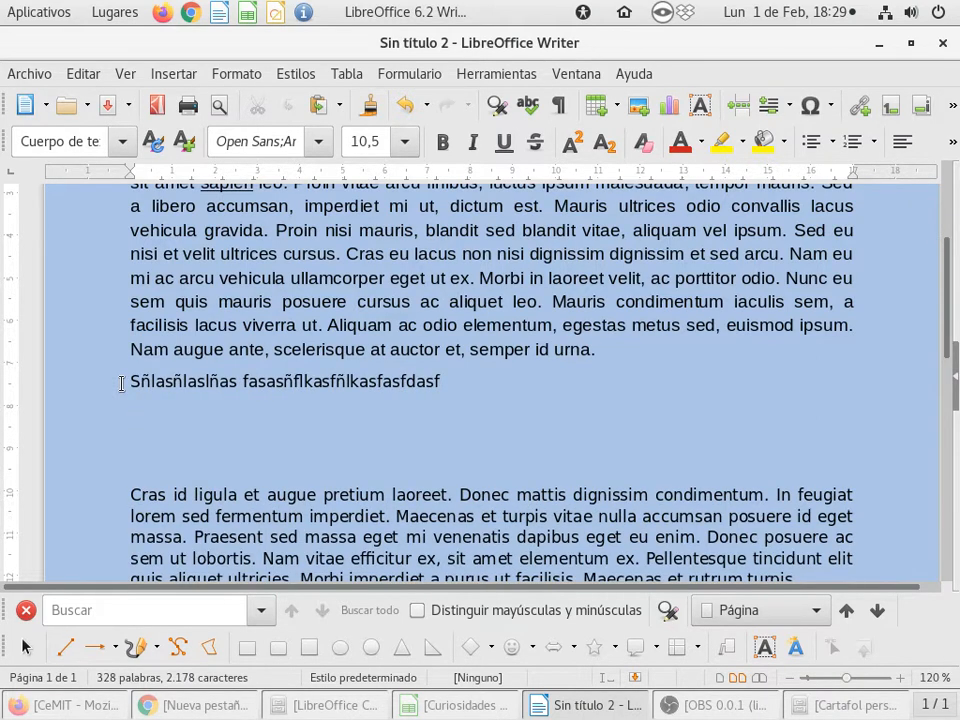
text(fkdfkdk)
key(Return)
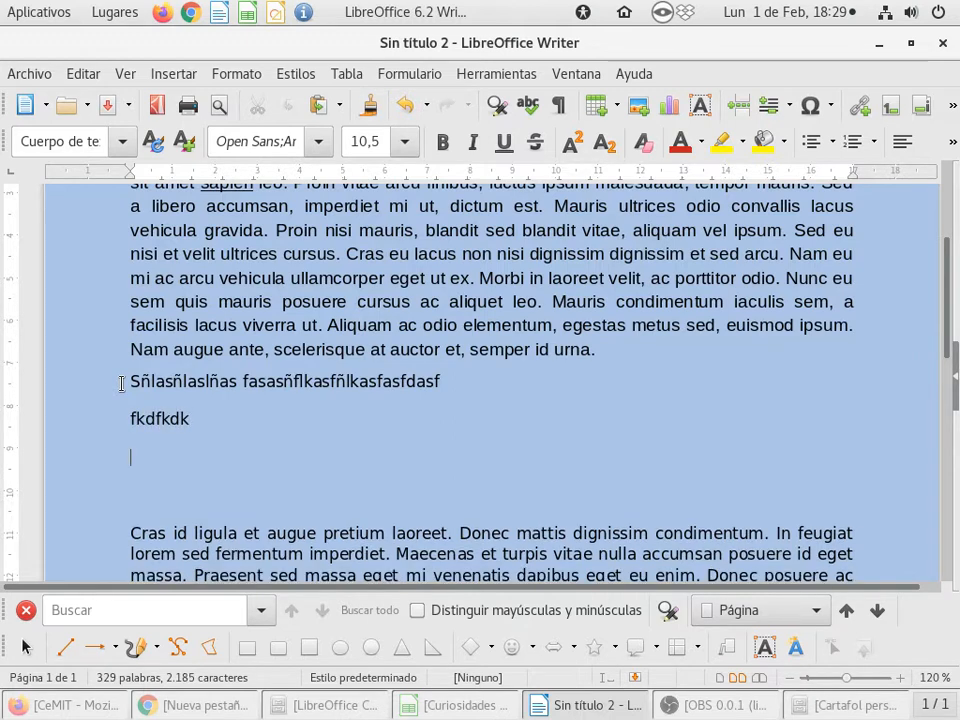
Select the whole first sample line and its first word "Sñlasñlaslñas", and select the word "fkdfkdk" below it.
double_click(191, 382)
triple_click(191, 382)
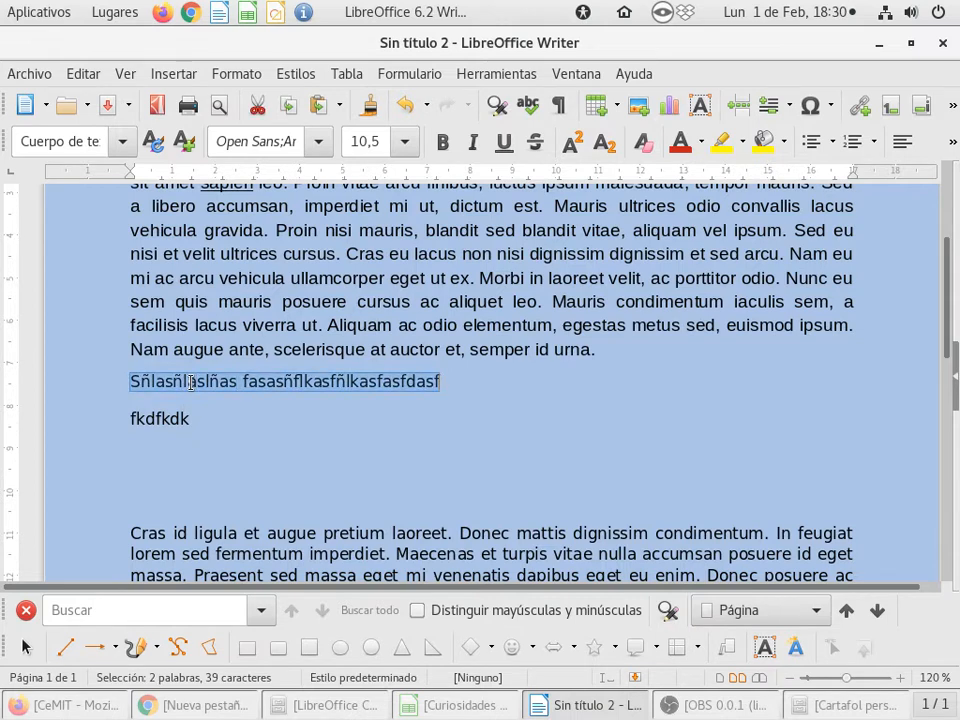
triple_click(191, 382)
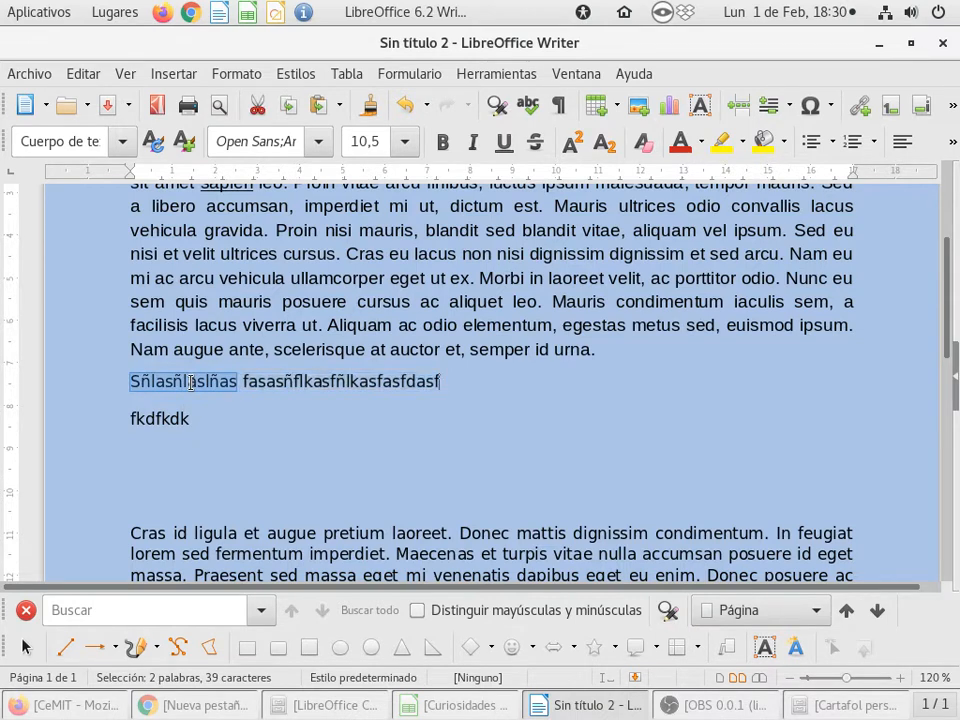
click(191, 382)
double_click(162, 418)
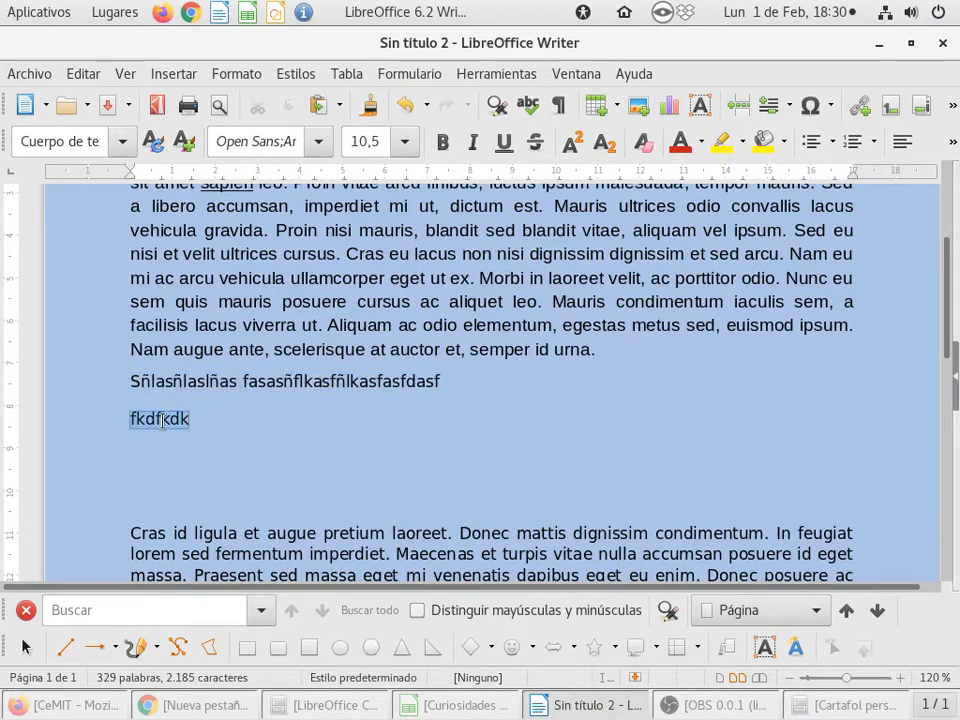
Add a full stop at the end of both sample lines.
click(478, 386)
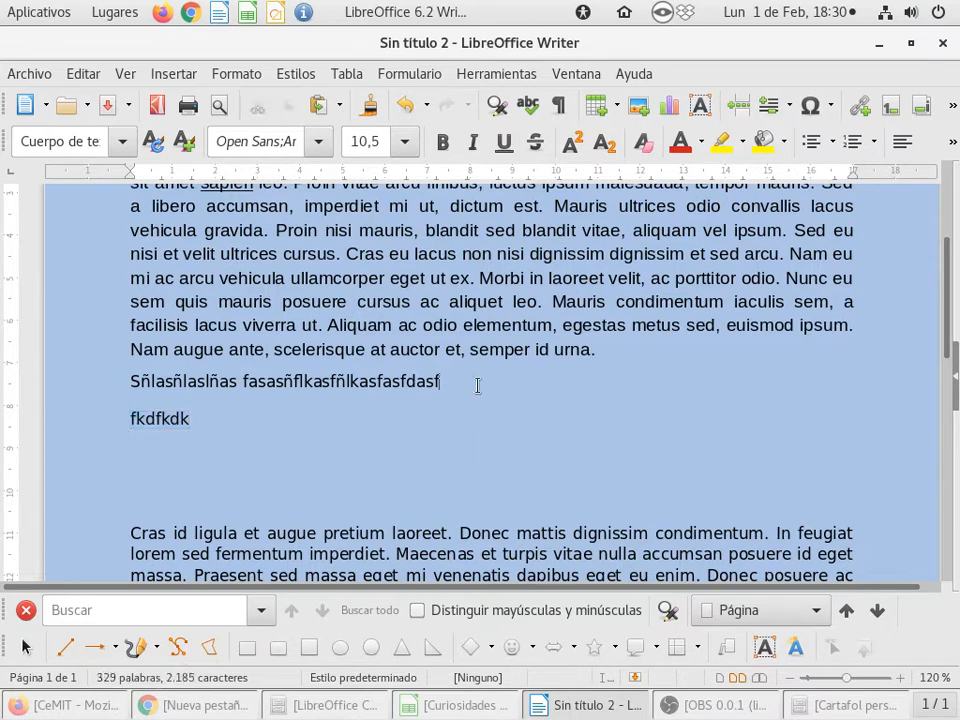
text(.)
click(214, 418)
text(.)
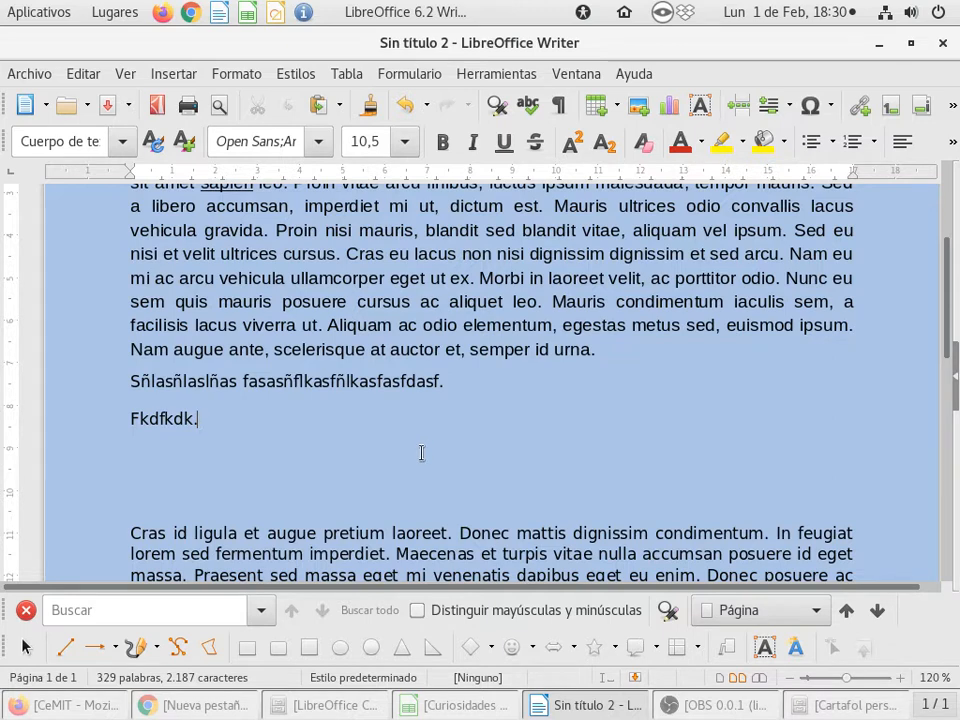
Select the entire first paragraph, and the text around "non" in its fifth line, clearing each selection.
scroll(421, 453, up, 3)
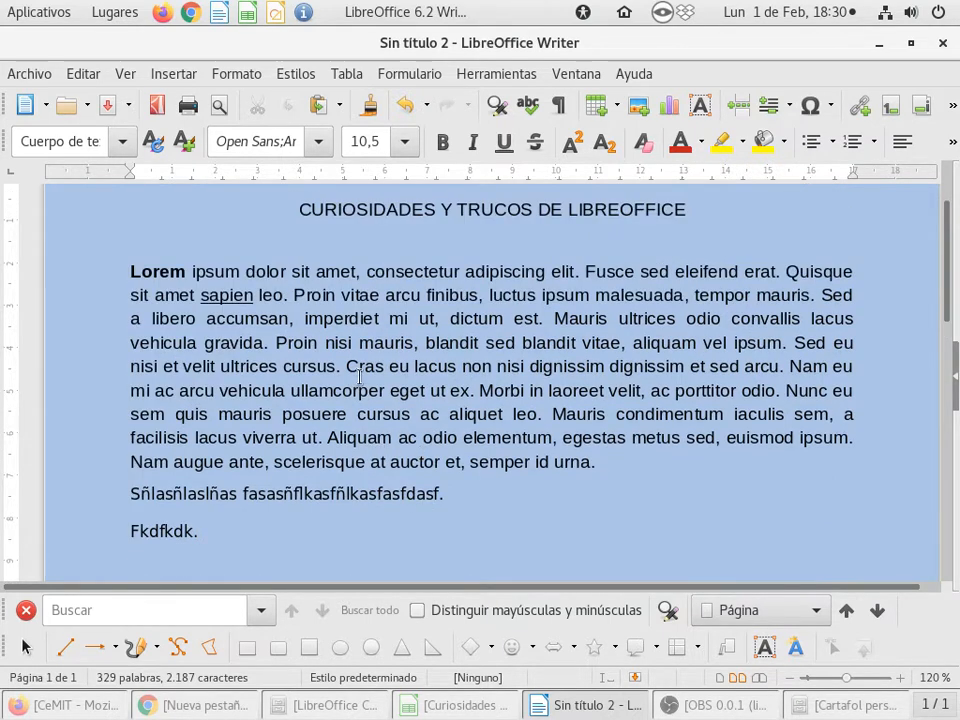
triple_click(377, 343)
click(377, 343)
triple_click(377, 343)
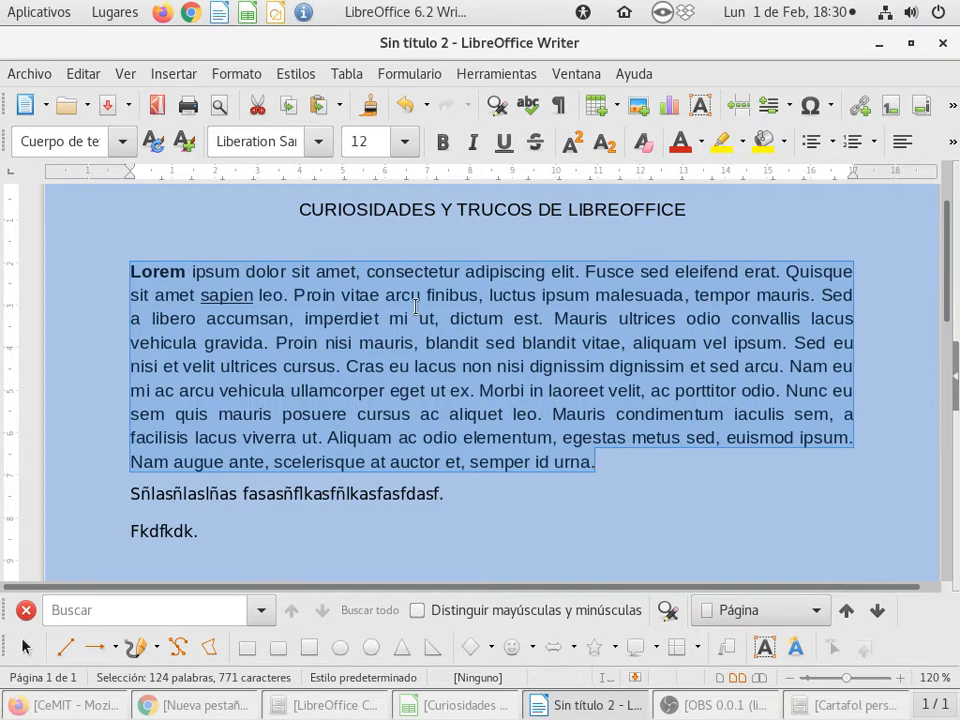
click(480, 472)
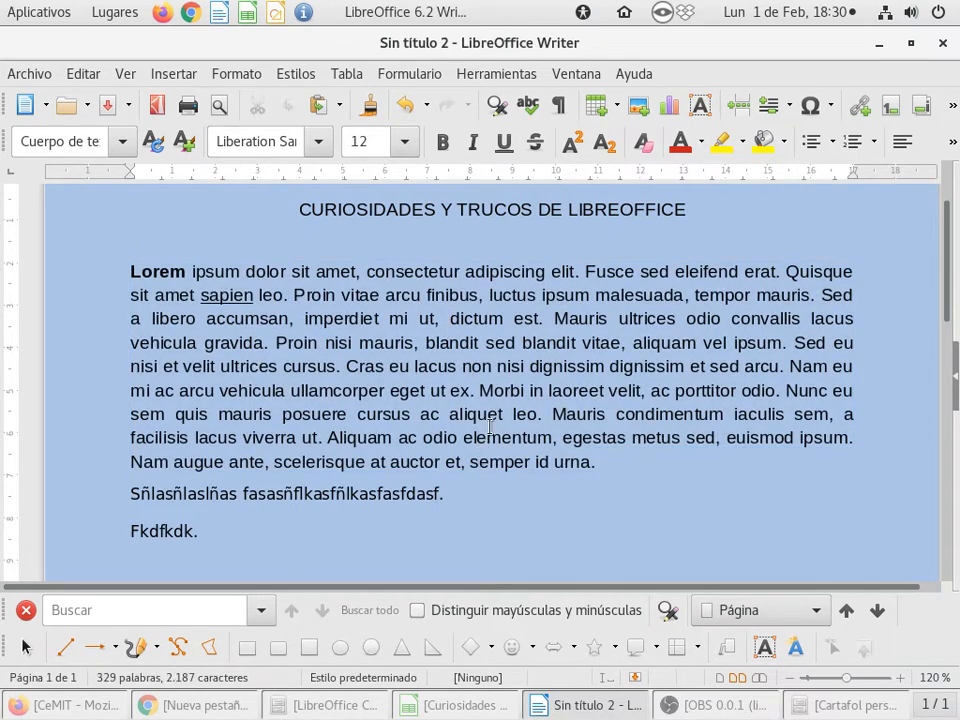
triple_click(488, 365)
double_click(488, 365)
click(484, 367)
Select the entire text of the document.
scroll(168, 390, down, 15)
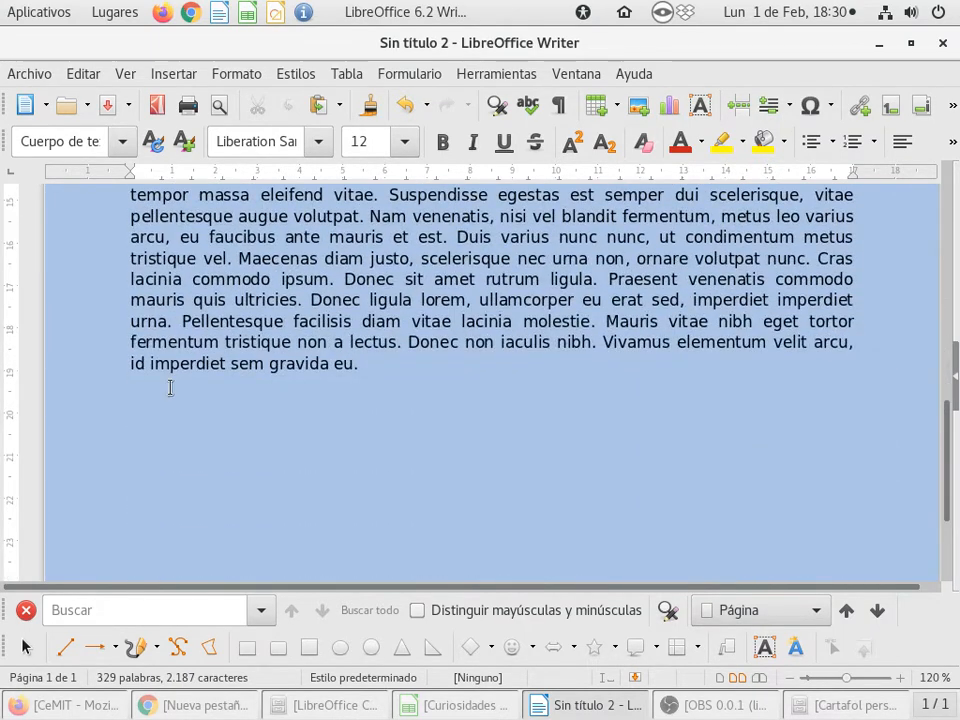
scroll(170, 388, down, 3)
scroll(170, 388, up, 18)
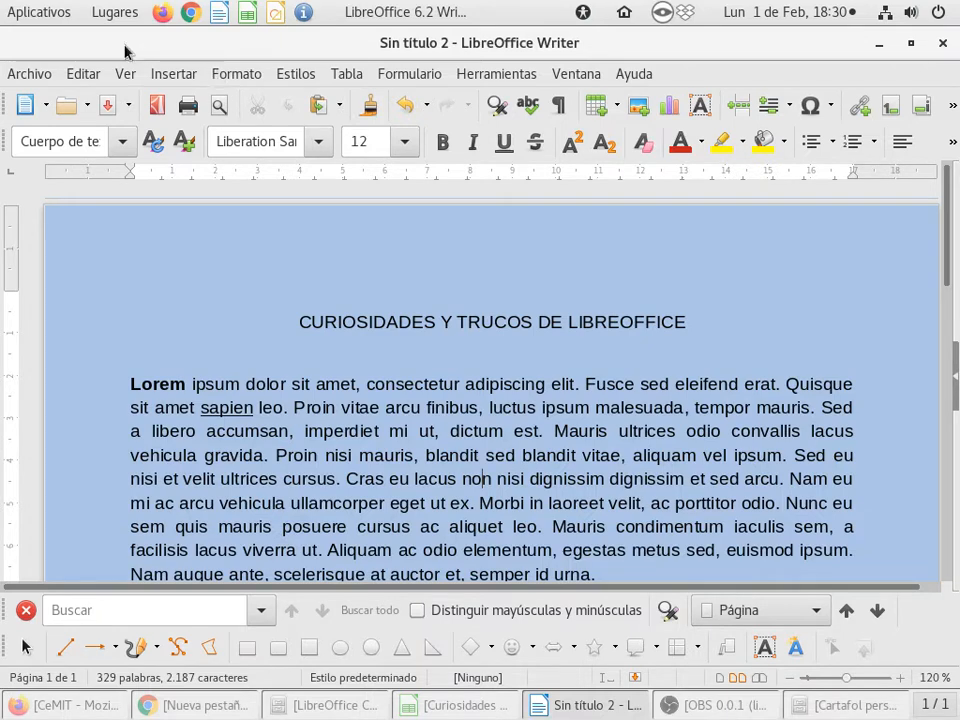
click(79, 75)
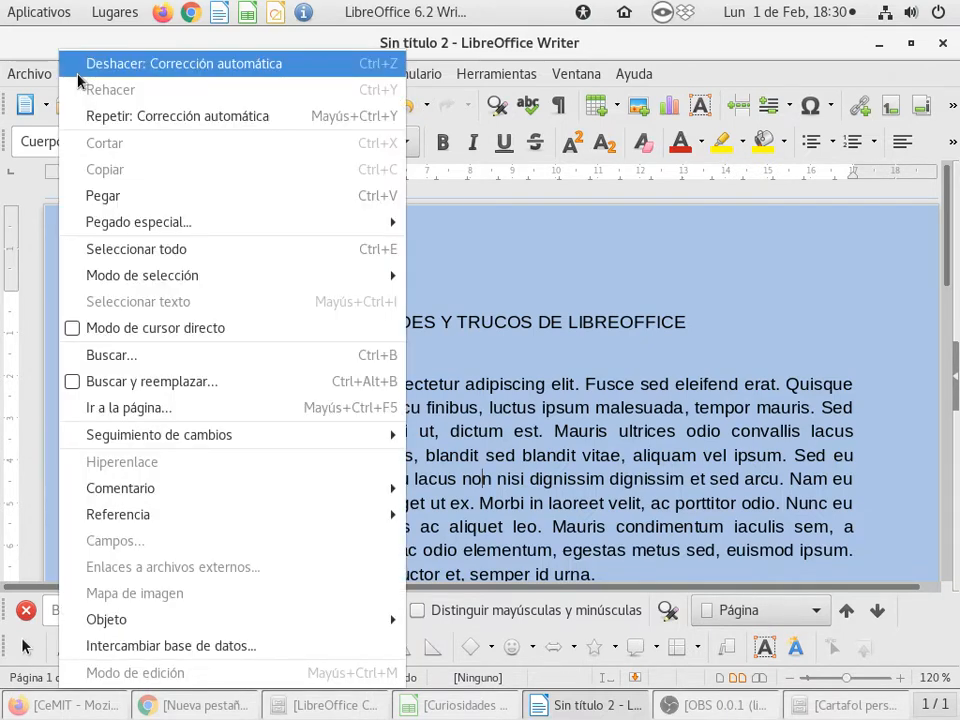
click(243, 251)
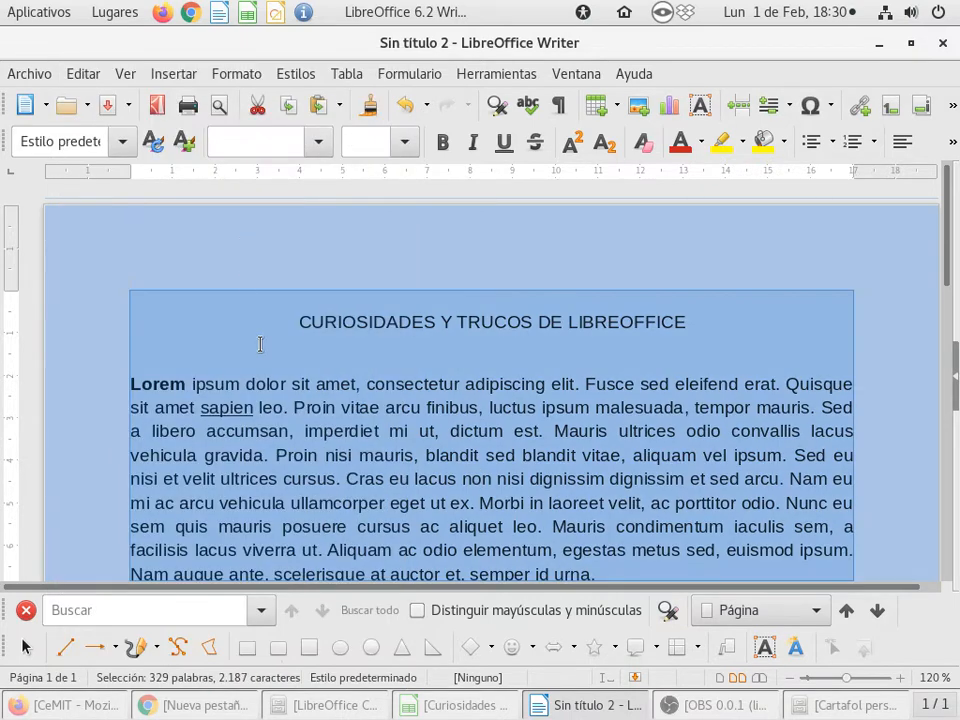
scroll(272, 423, down, 1)
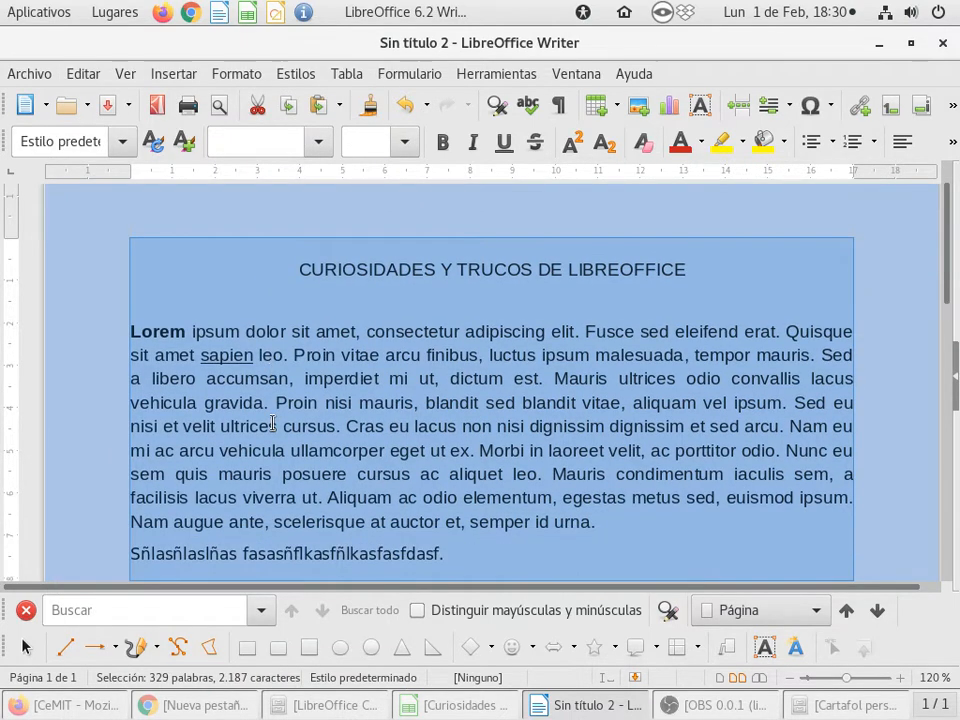
Check the context options offered for the selected text, clear the selection, and check those offered with nothing selected.
right_click(343, 286)
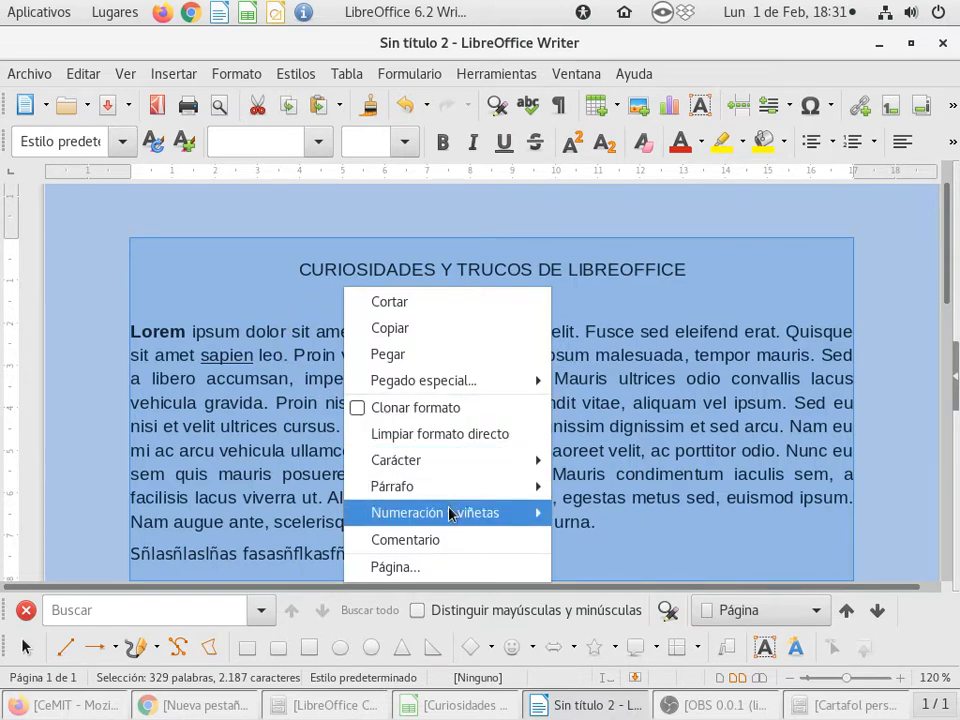
click(236, 300)
click(236, 300)
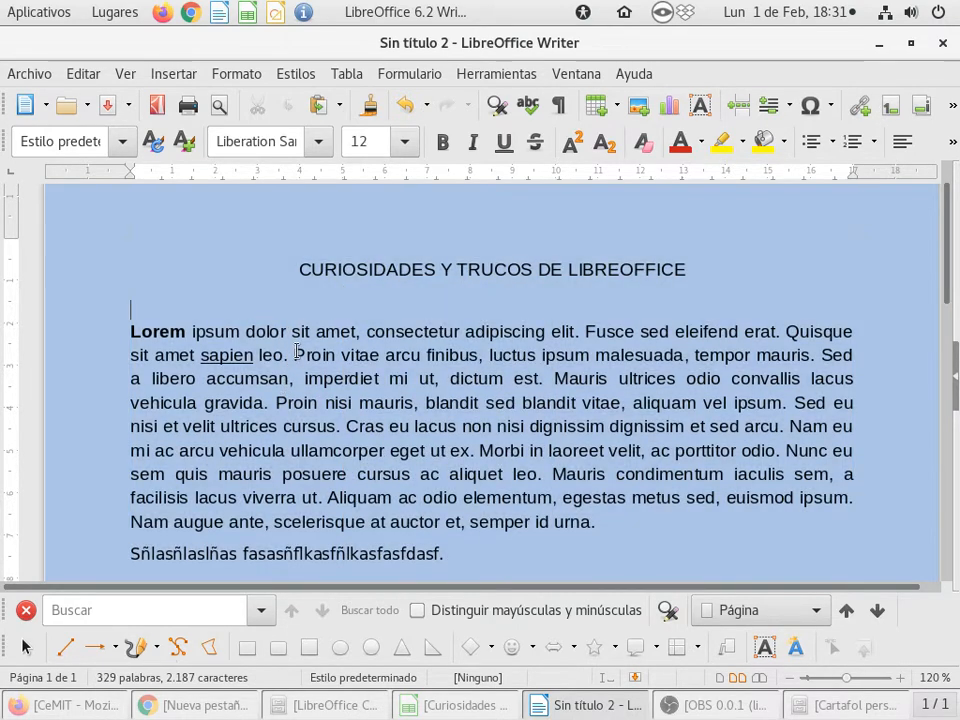
right_click(296, 352)
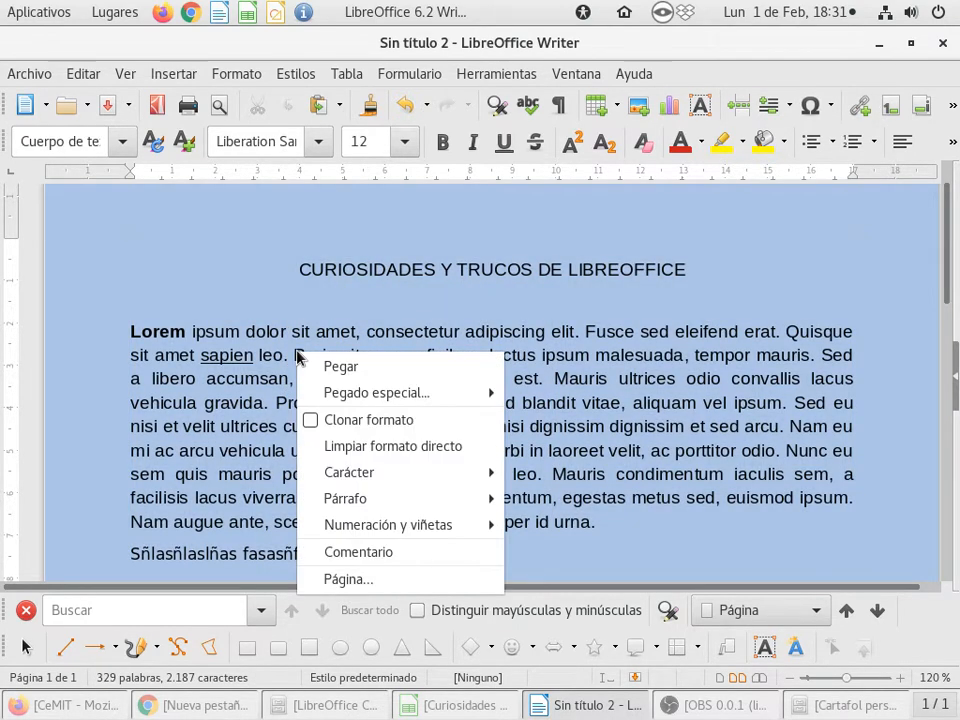
click(199, 468)
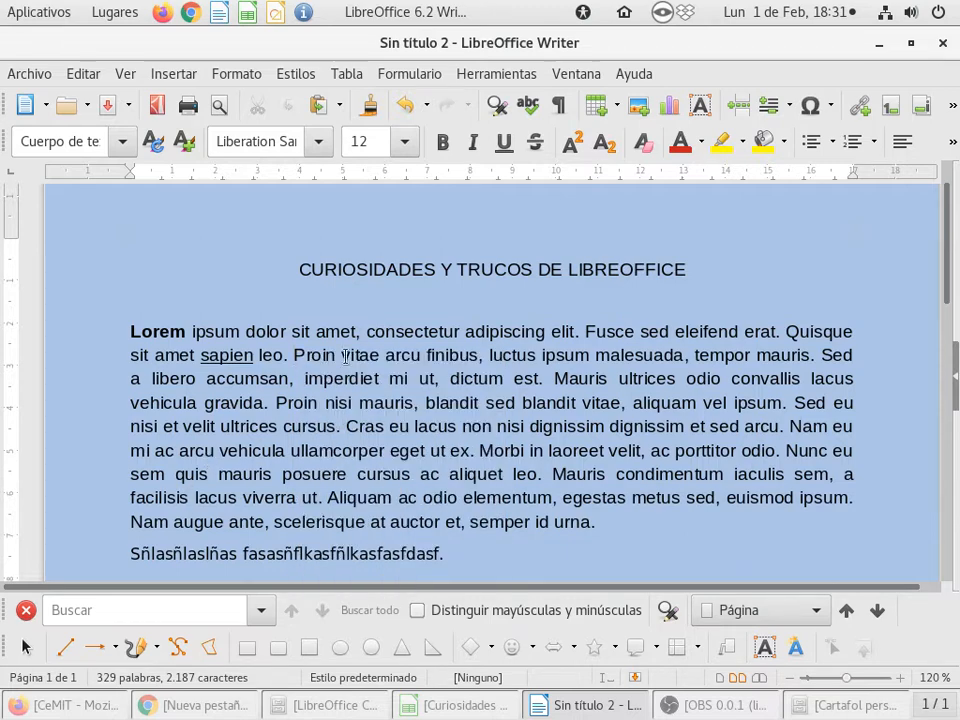
Select the entire document text, apply bold to it and remove the bold again.
click(77, 72)
click(222, 252)
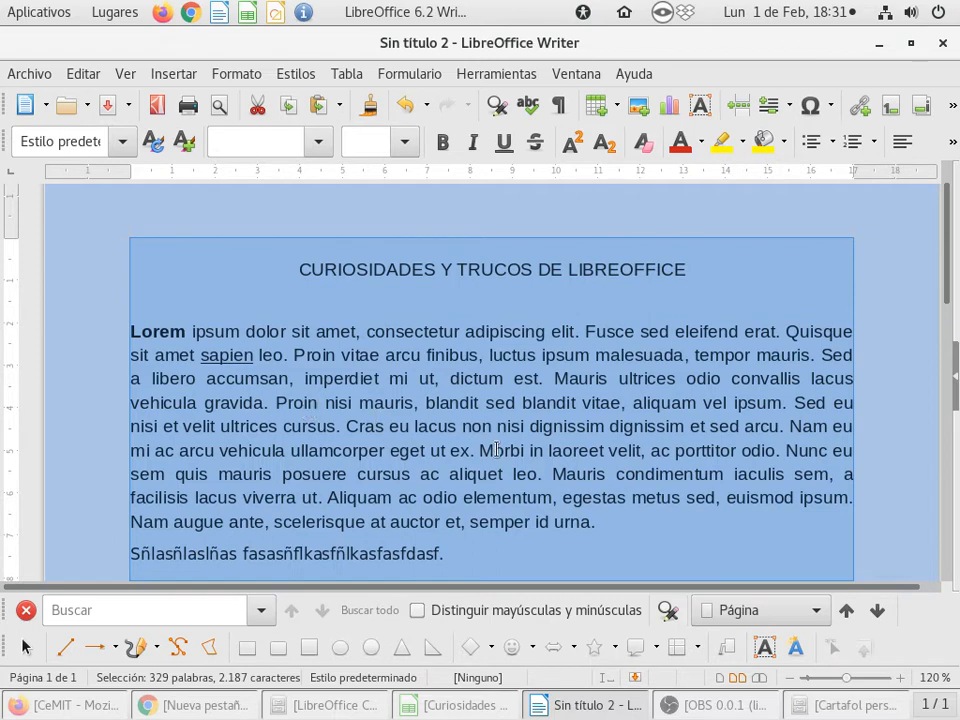
click(443, 143)
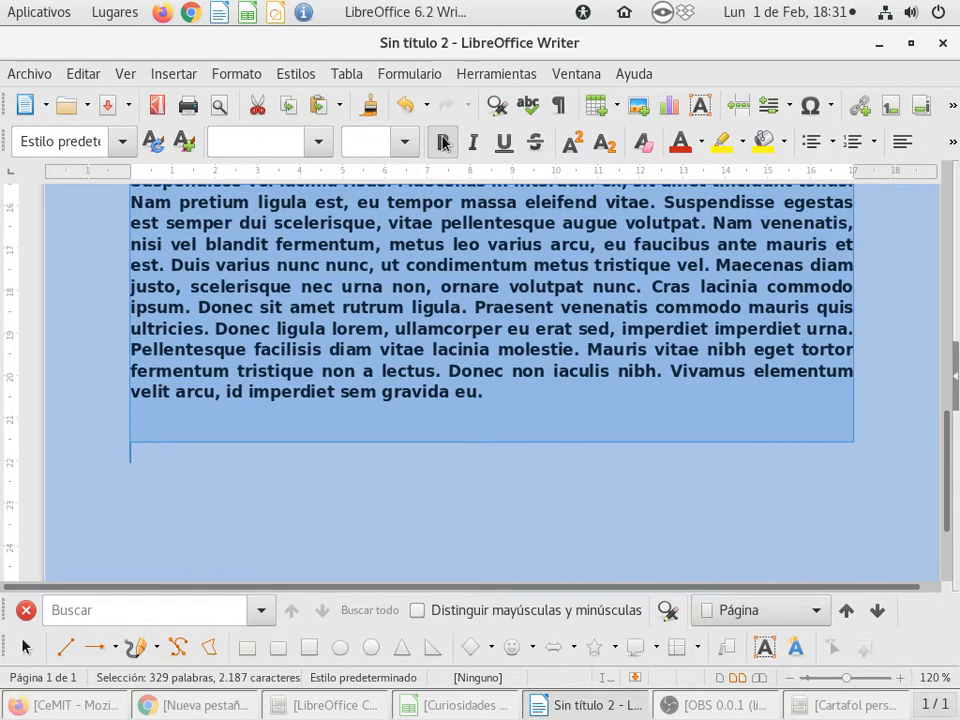
key(ctrl+b)
Underline the entire selected text, remove the underline again and clear the selection.
click(506, 143)
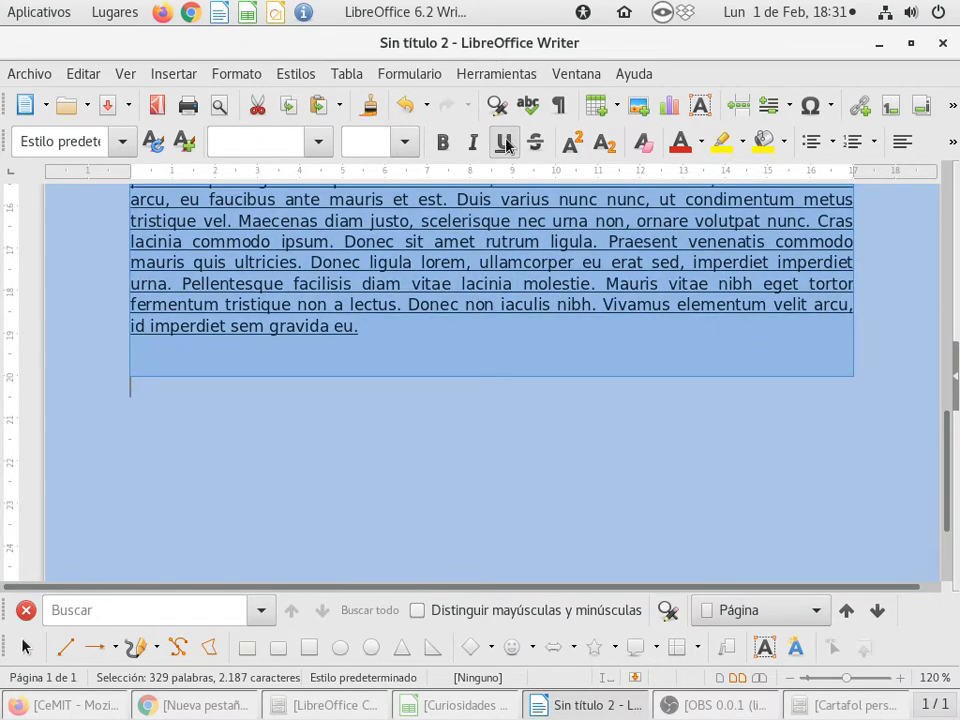
click(506, 143)
scroll(293, 505, up, 10)
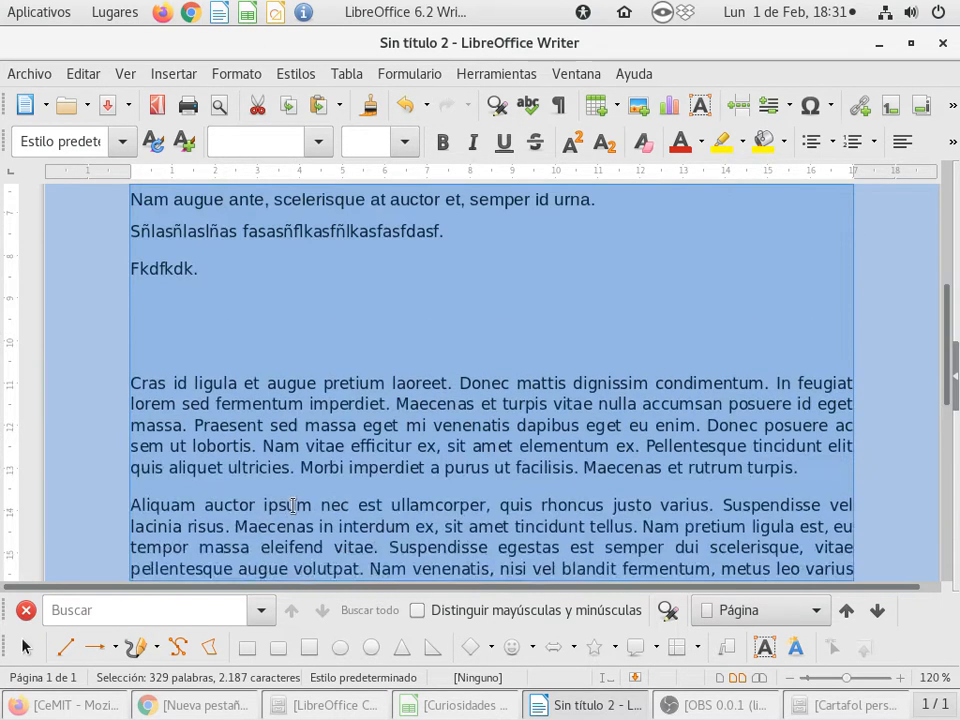
click(350, 360)
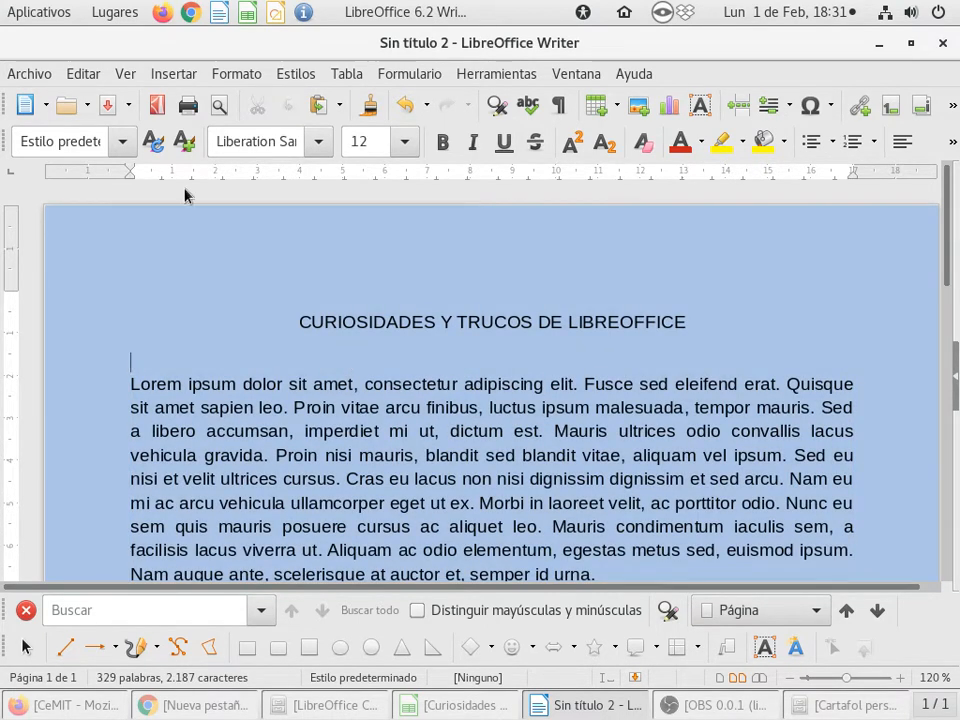
Select the entire document text and apply italic to it.
click(80, 72)
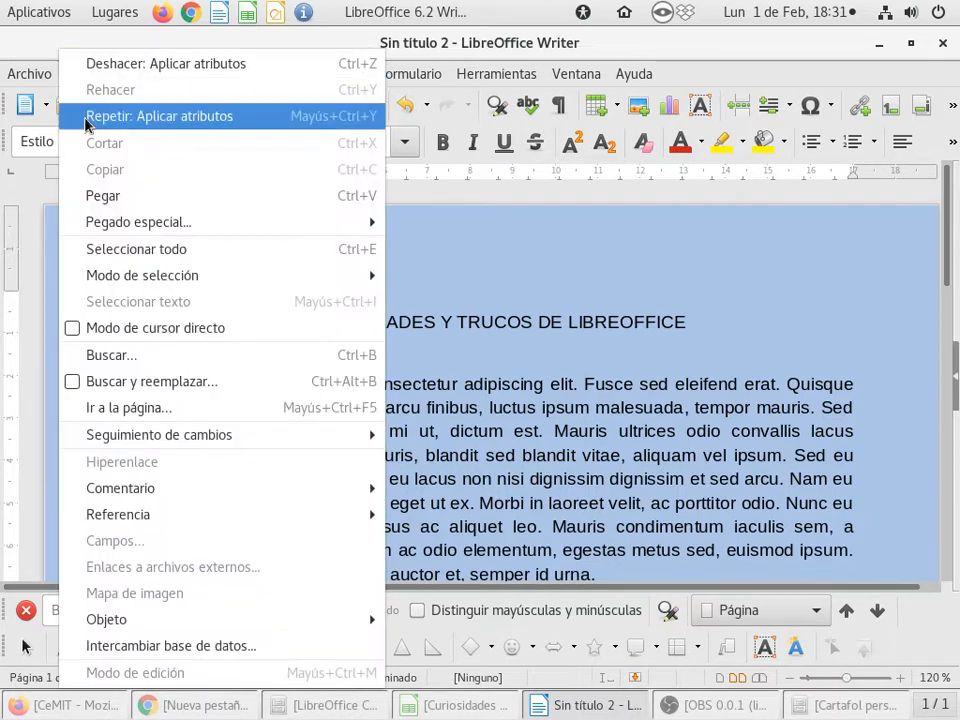
click(126, 250)
key(ctrl+i)
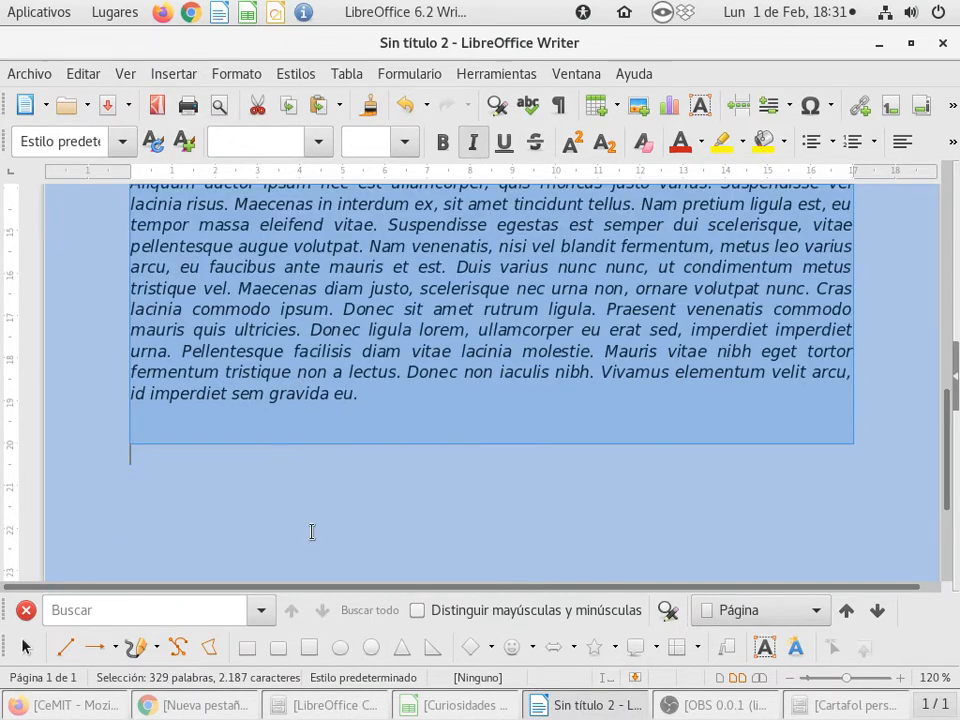
Replace the entire selected text with "a" and undo the replacement.
text(a)
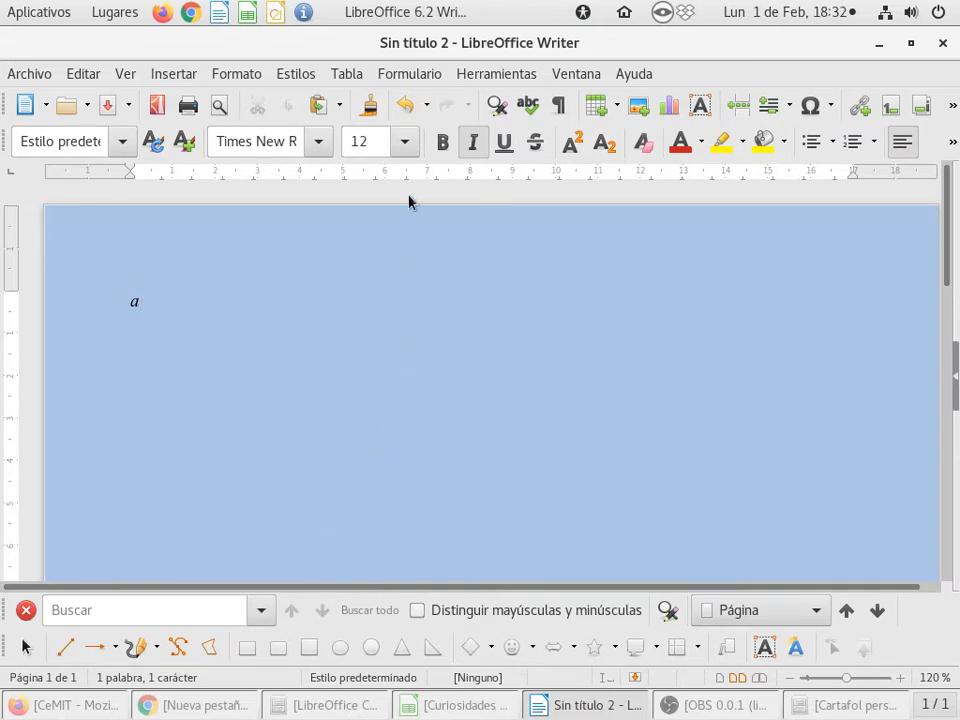
click(406, 108)
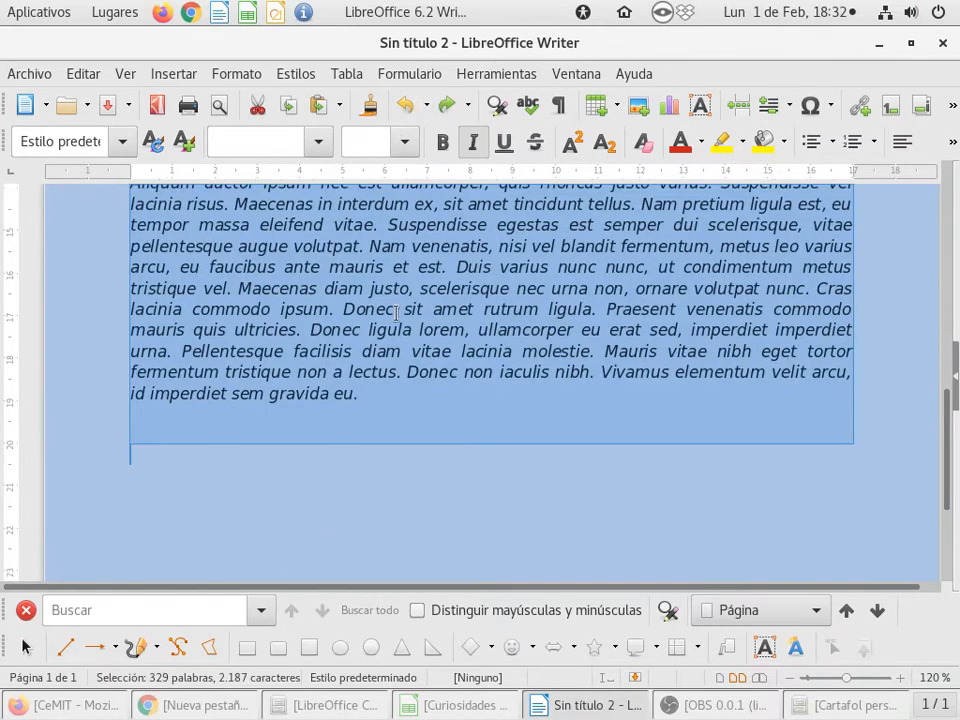
key(ctrl+z)
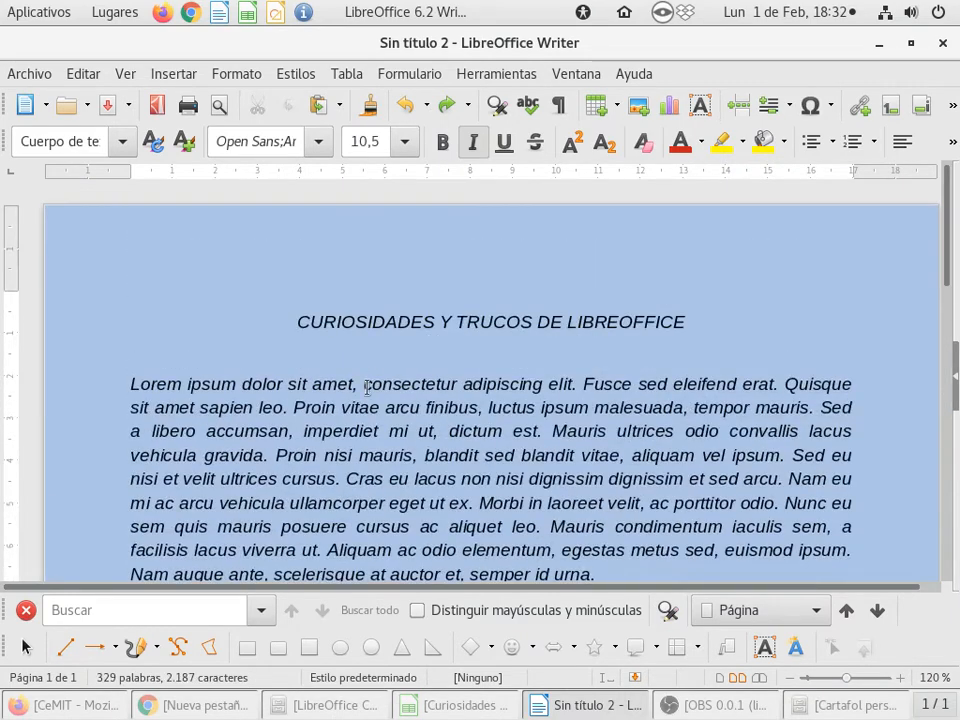
Select the entire first paragraph, starting "Lorem ipsum dolor".
triple_click(398, 273)
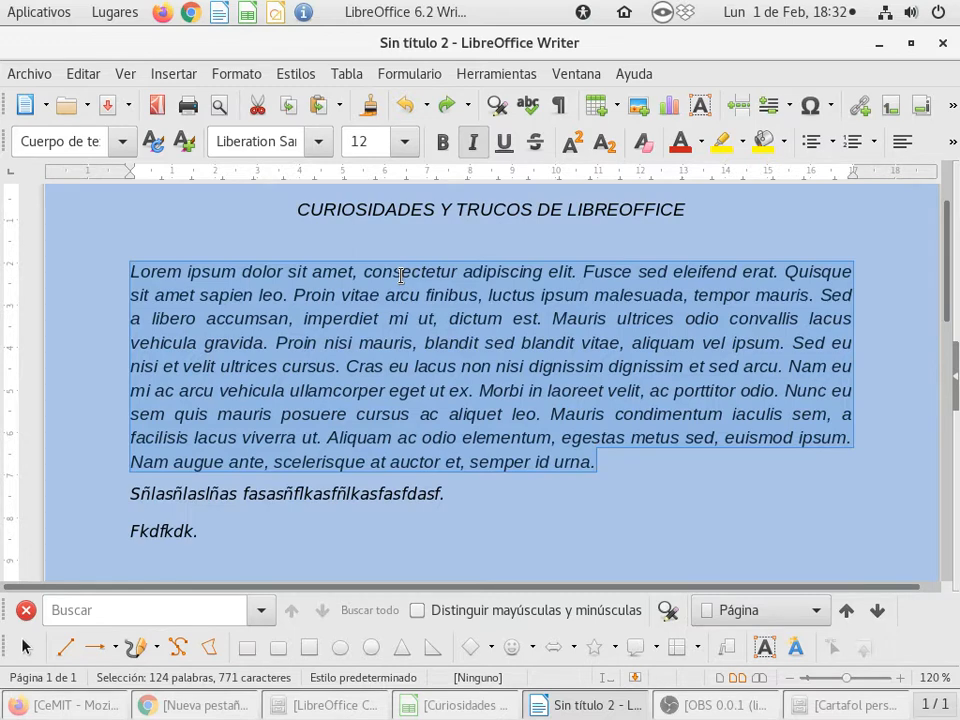
Replace the selected first paragraph with "A", undo the replacement and clear the selection.
text(AA)
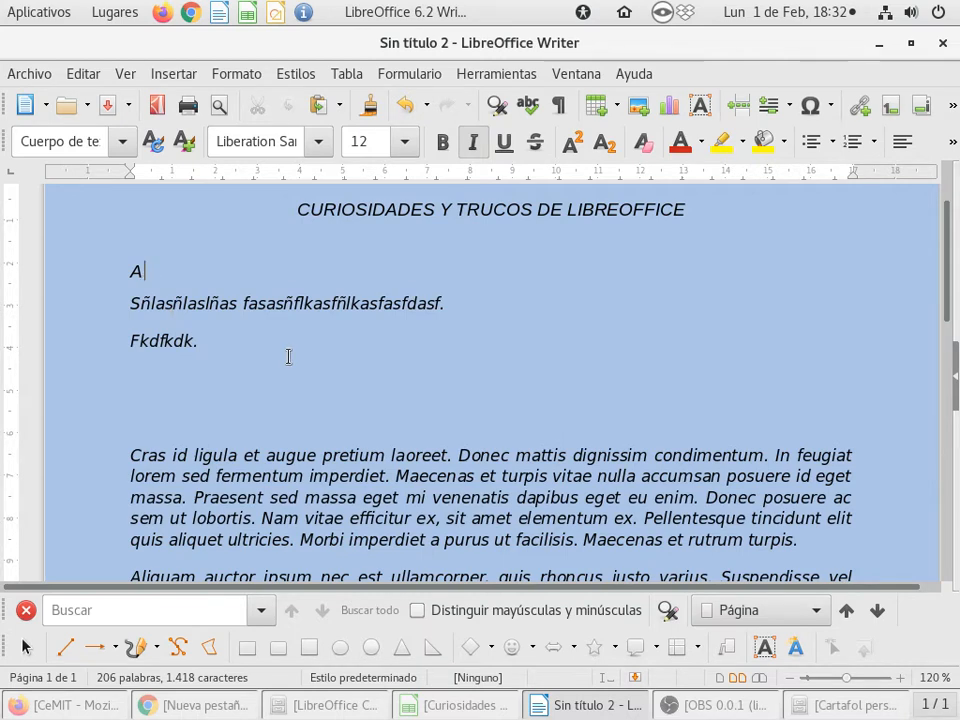
key(ctrl+z)
click(417, 342)
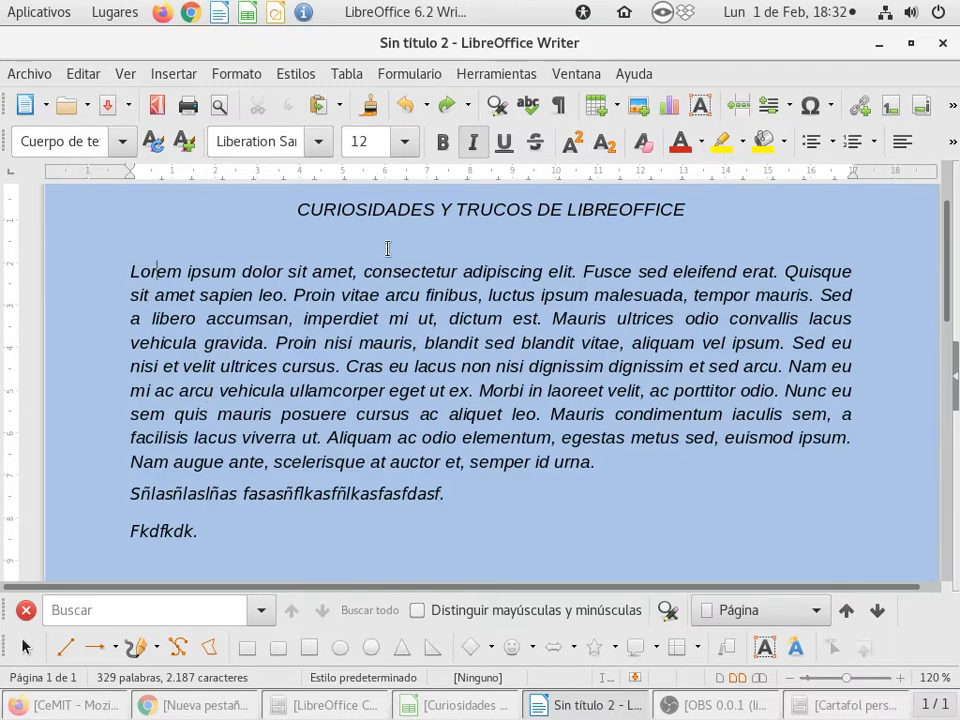
Remove italic from the word "Lorem" and from the whole passage running from "Lorem ipsum" to "Fkdfkdk.".
click(472, 142)
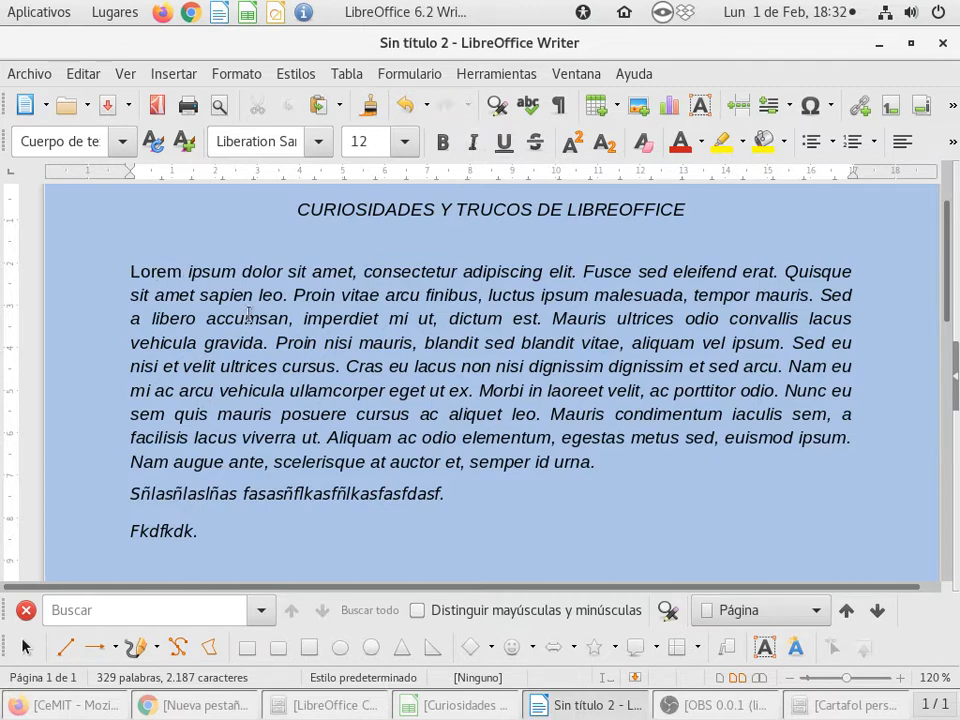
drag(110, 261, 559, 516)
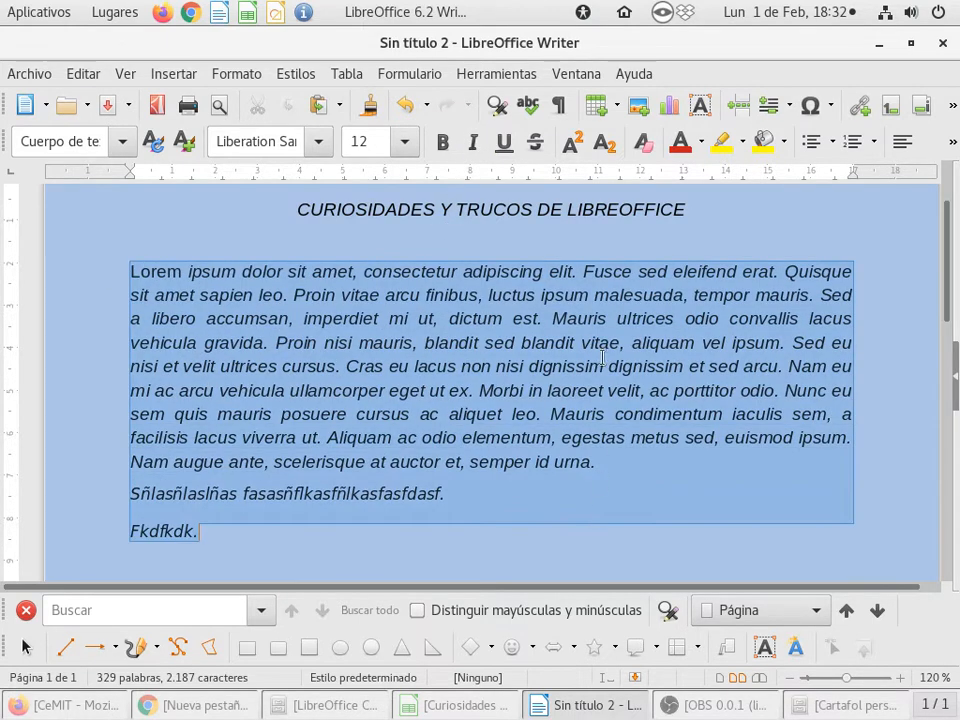
click(474, 143)
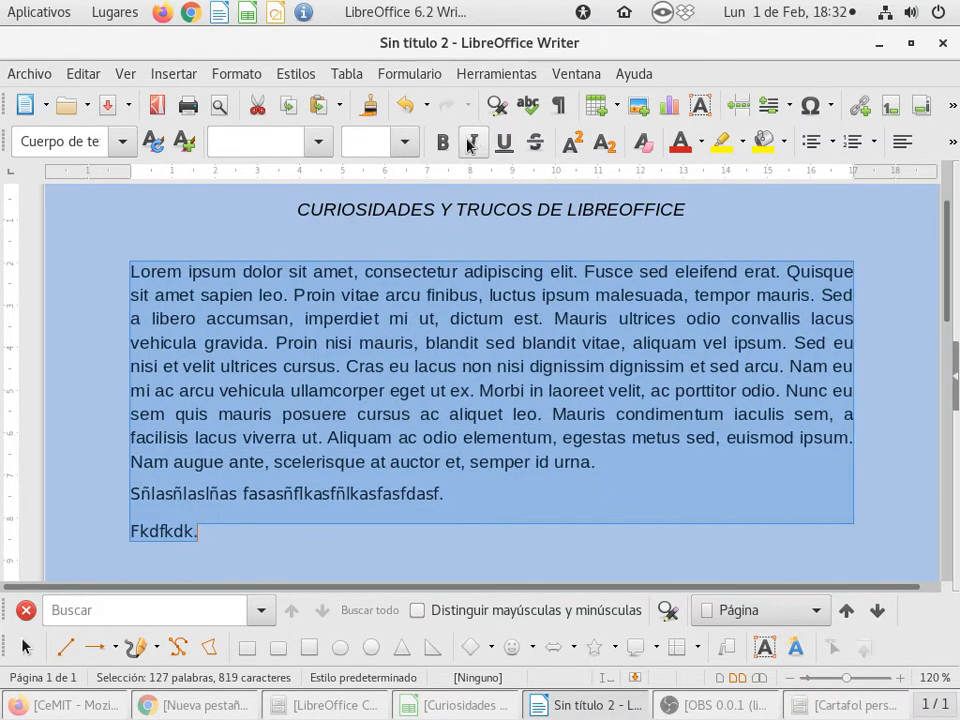
click(383, 295)
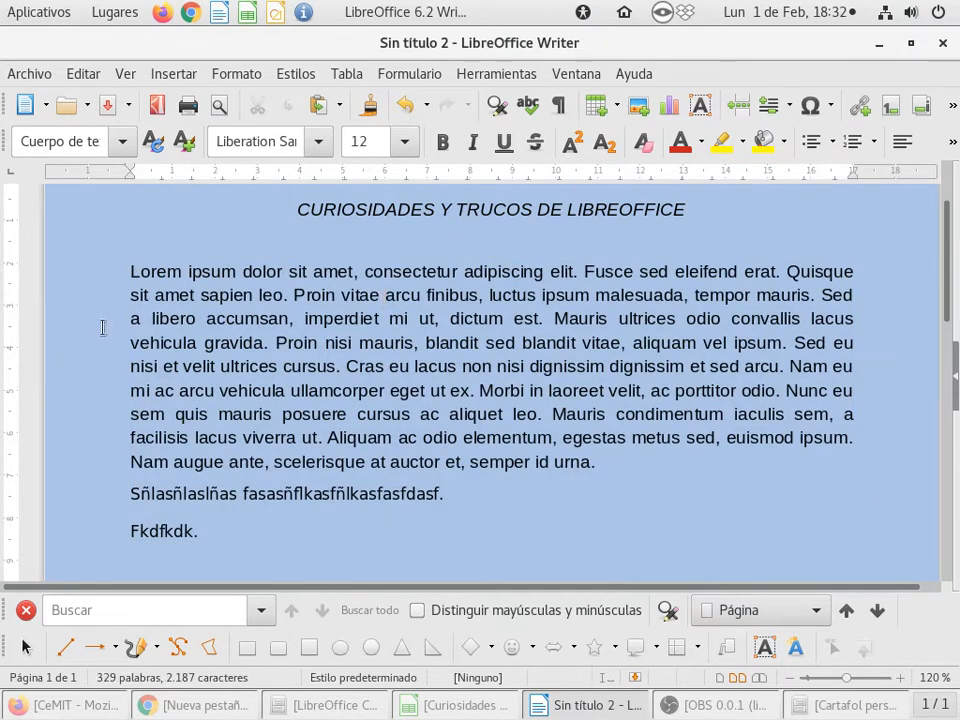
Bold the first paragraph from "Lorem ipsum" through "aliquet leo." and briefly select the text that follows it.
drag(112, 266, 556, 411)
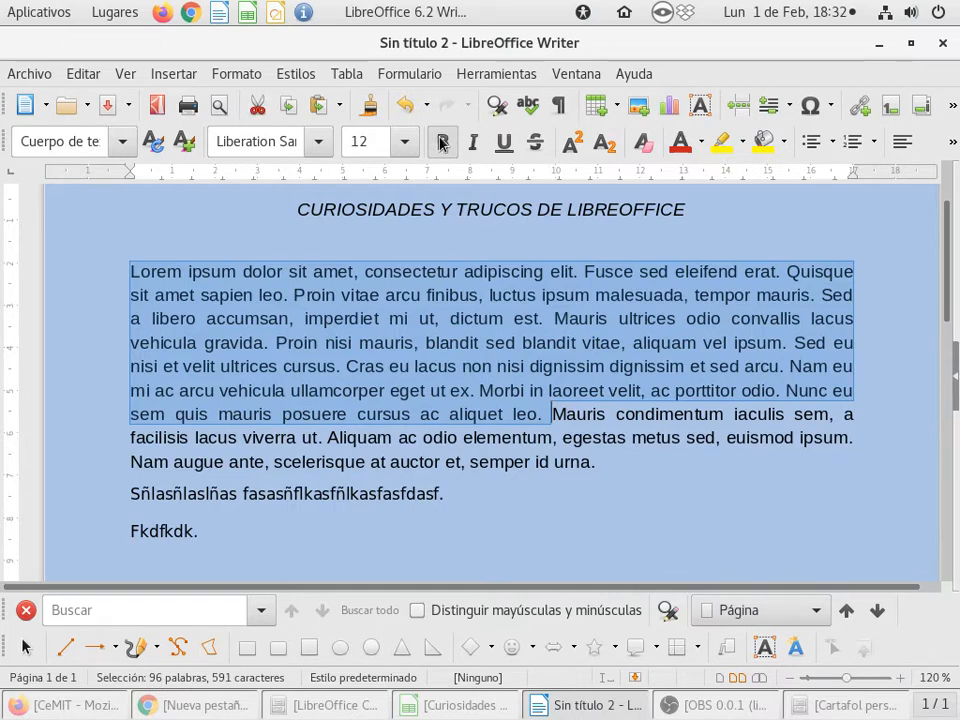
click(443, 141)
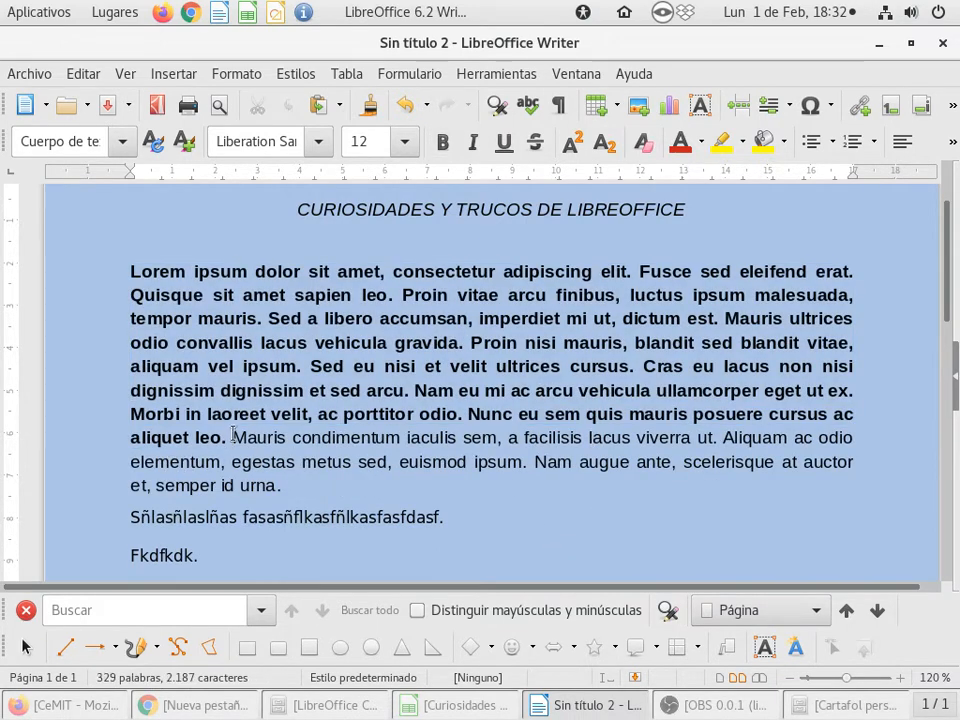
drag(231, 437, 457, 515)
click(400, 461)
Select the entire first paragraph, toggle bold on and off twice, ending with bold removed, and clear the selection.
drag(129, 271, 345, 484)
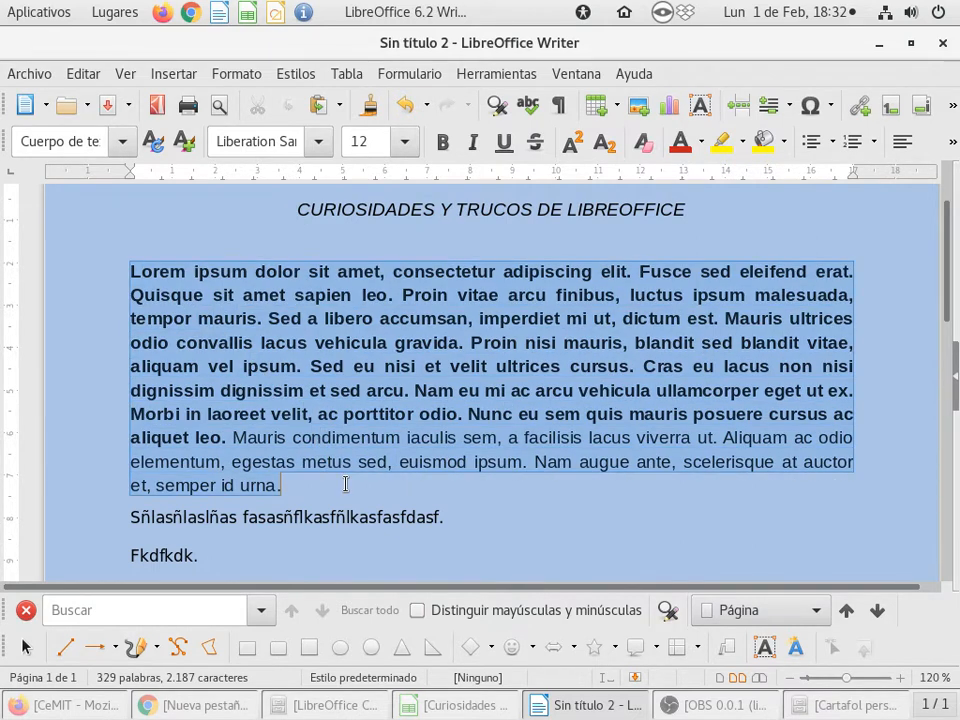
click(441, 146)
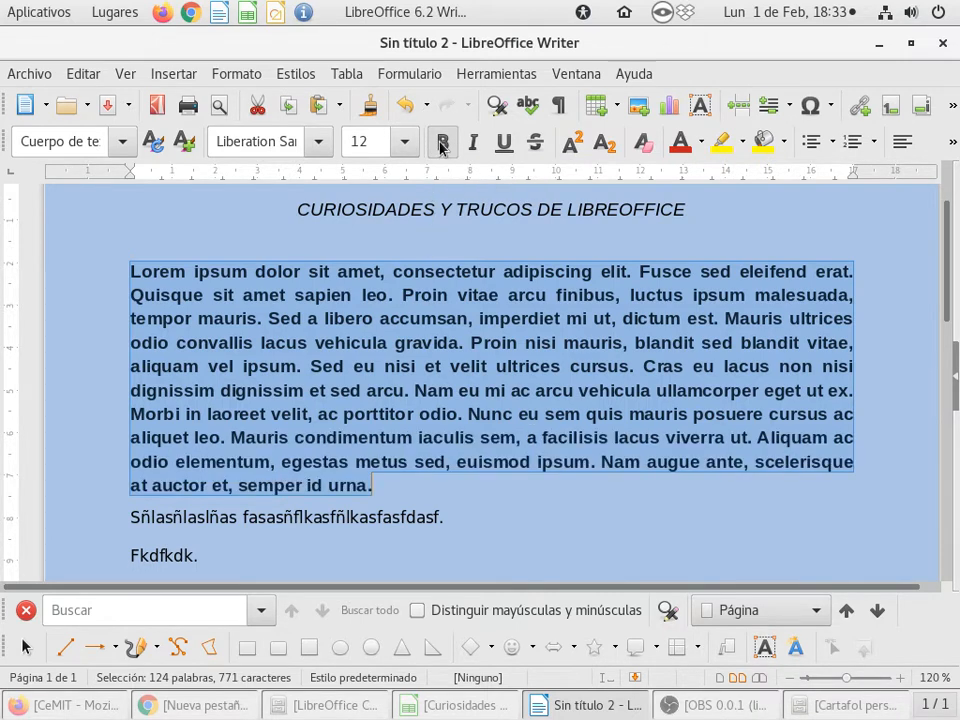
click(441, 146)
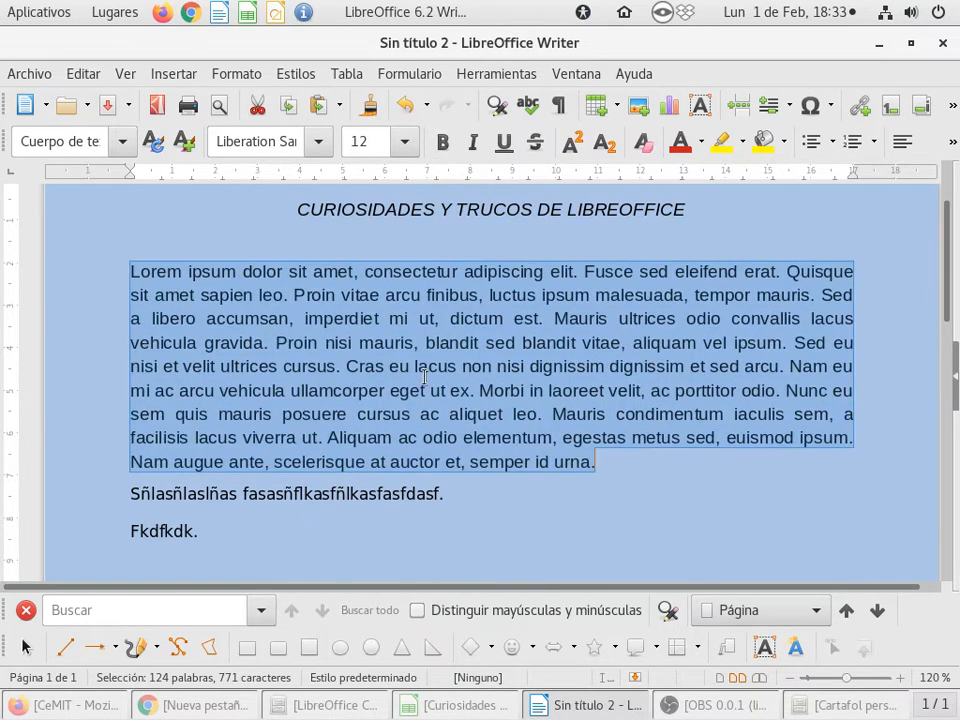
click(445, 143)
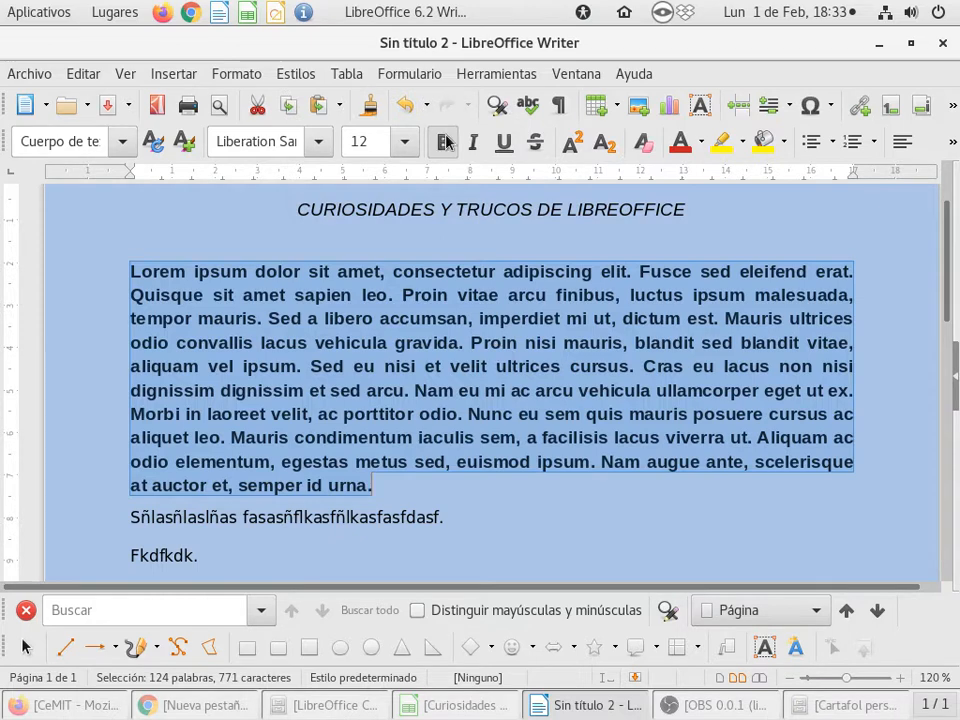
key(ctrl+b)
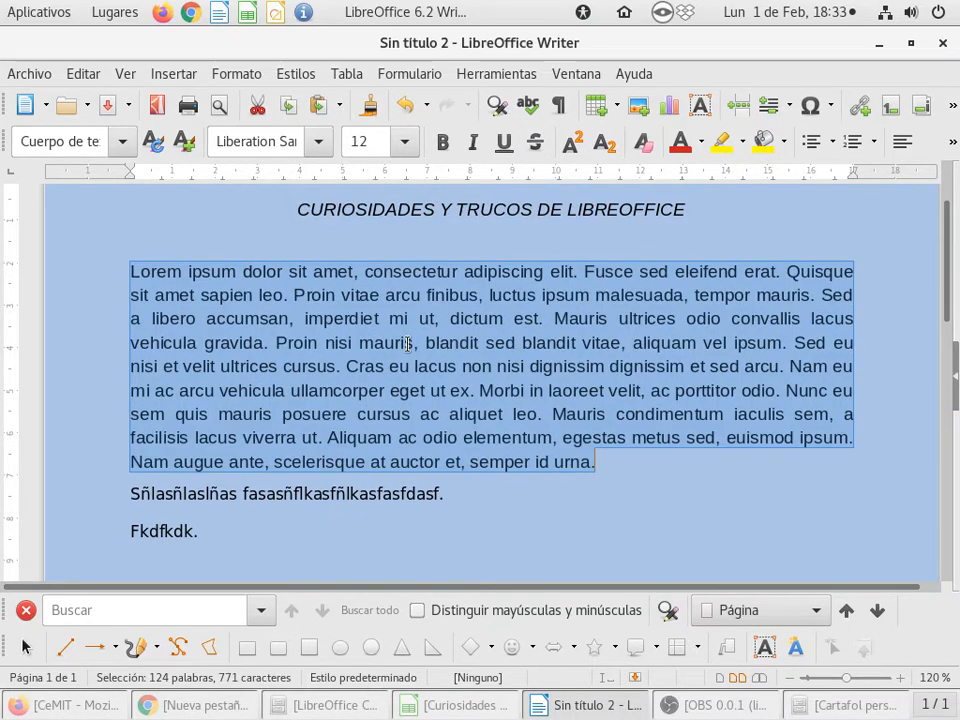
click(412, 343)
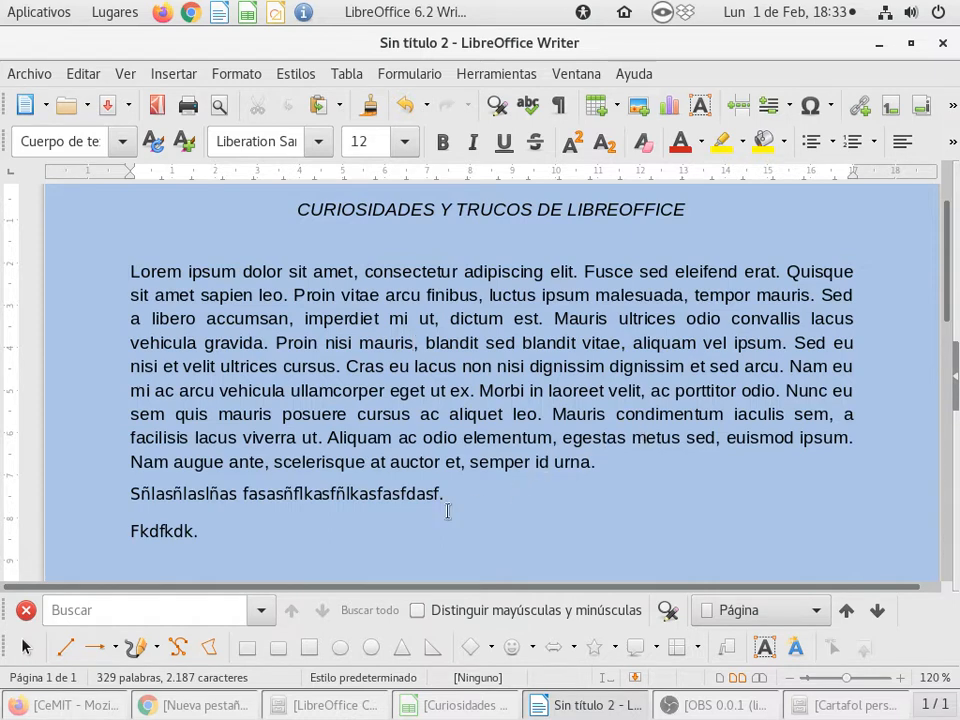
Apply bold to the word "Lorem" at the start of the first paragraph with only the cursor in it.
drag(130, 270, 410, 413)
click(363, 340)
scroll(287, 366, up, 1)
scroll(287, 366, down, 1)
click(444, 146)
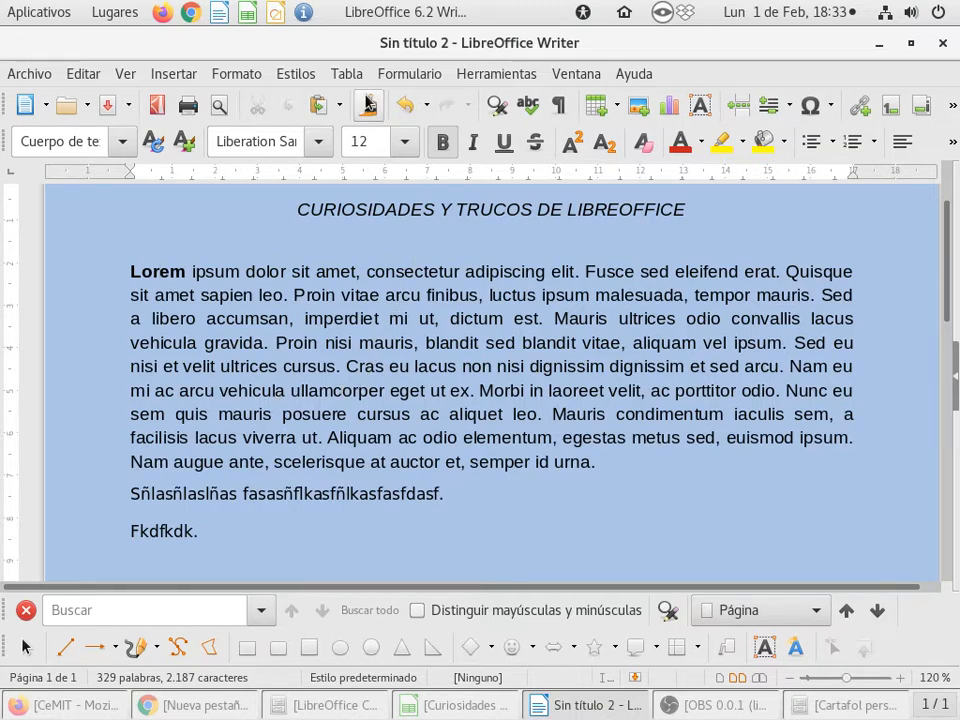
Clone the bold format of "Lorem" onto "accumsan" and onto the phrase "Cras eu lacus", one application at a time.
click(369, 104)
scroll(270, 212, up, 2)
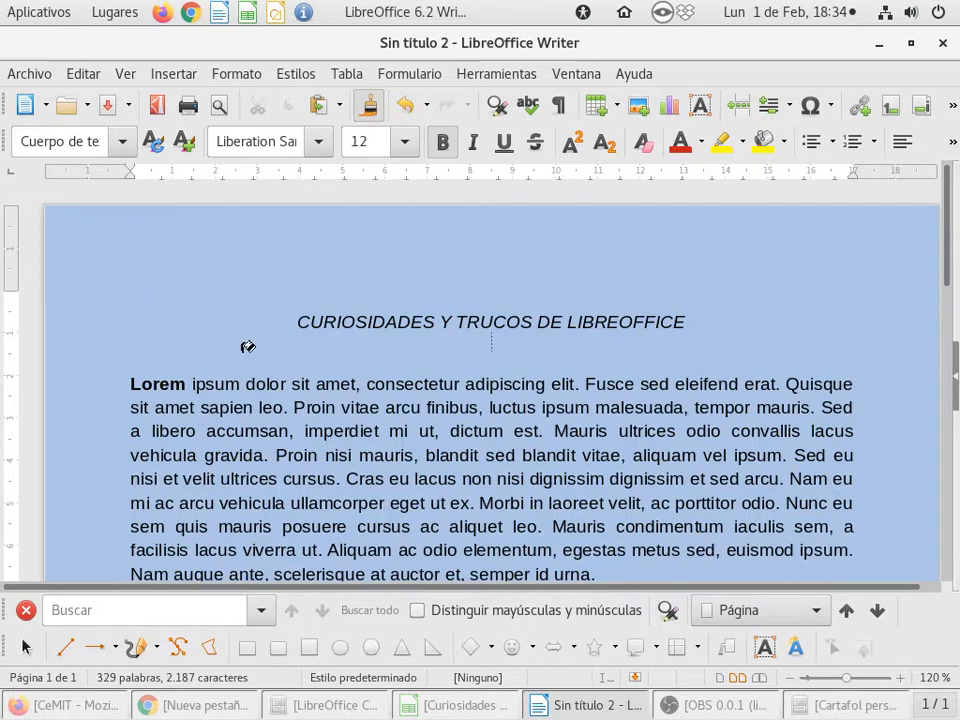
click(227, 430)
scroll(300, 360, down, 2)
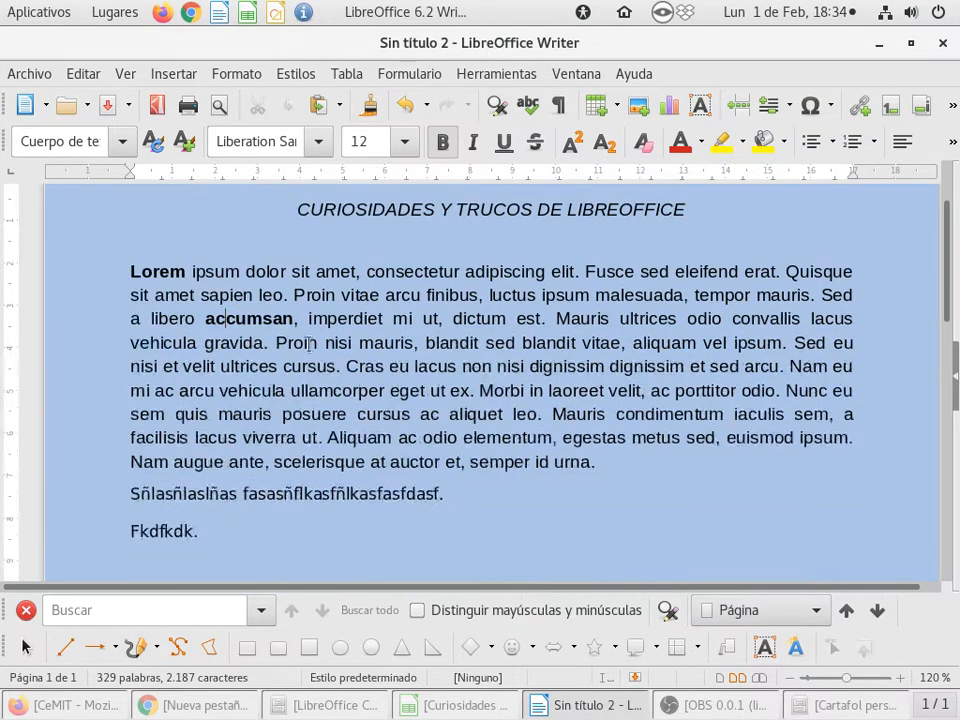
click(369, 104)
scroll(311, 231, up, 2)
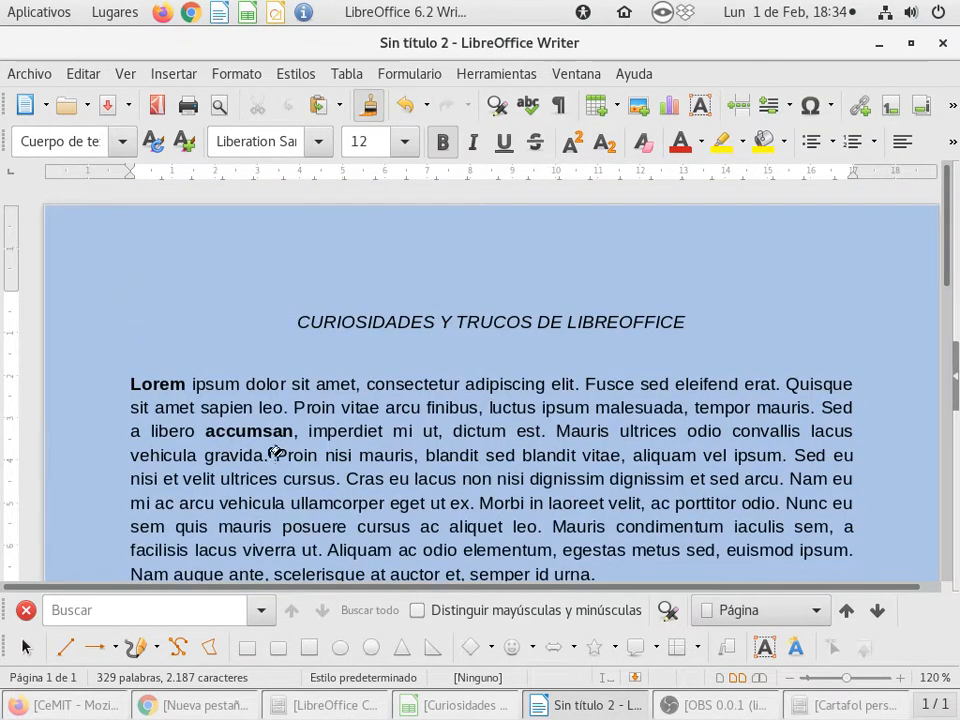
mouse_move(347, 476)
mouse_down()
mouse_move(437, 457)
mouse_move(455, 462)
mouse_move(458, 475)
mouse_up()
scroll(360, 300, down, 2)
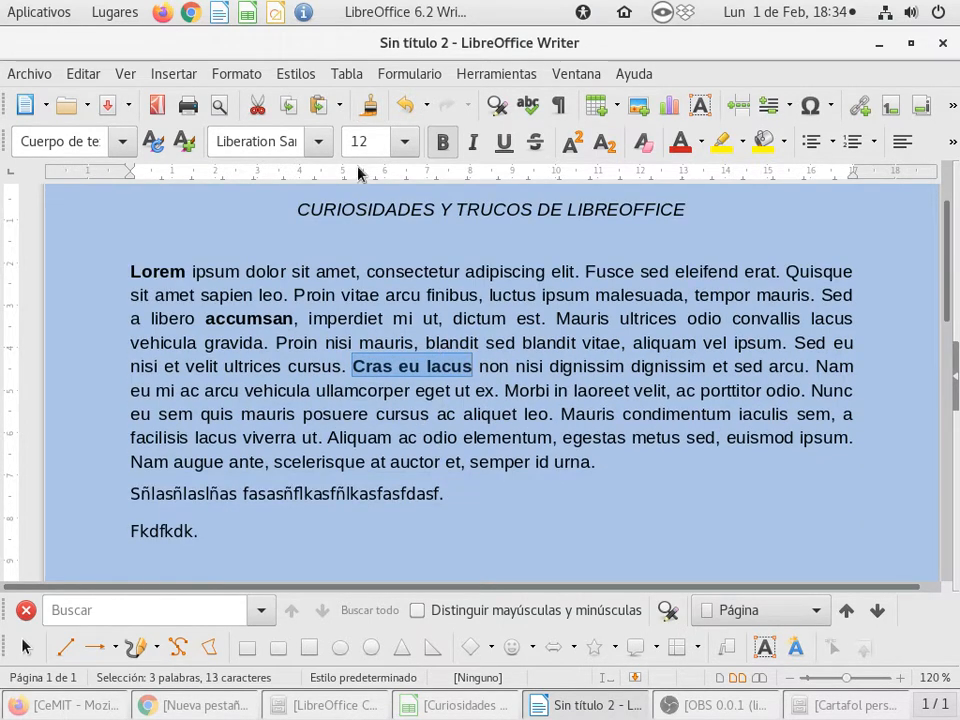
Clone the bold format of "Cras eu lacus" onto the word "Aliquam" in the first paragraph.
click(369, 104)
scroll(356, 206, up, 2)
scroll(370, 390, down, 2)
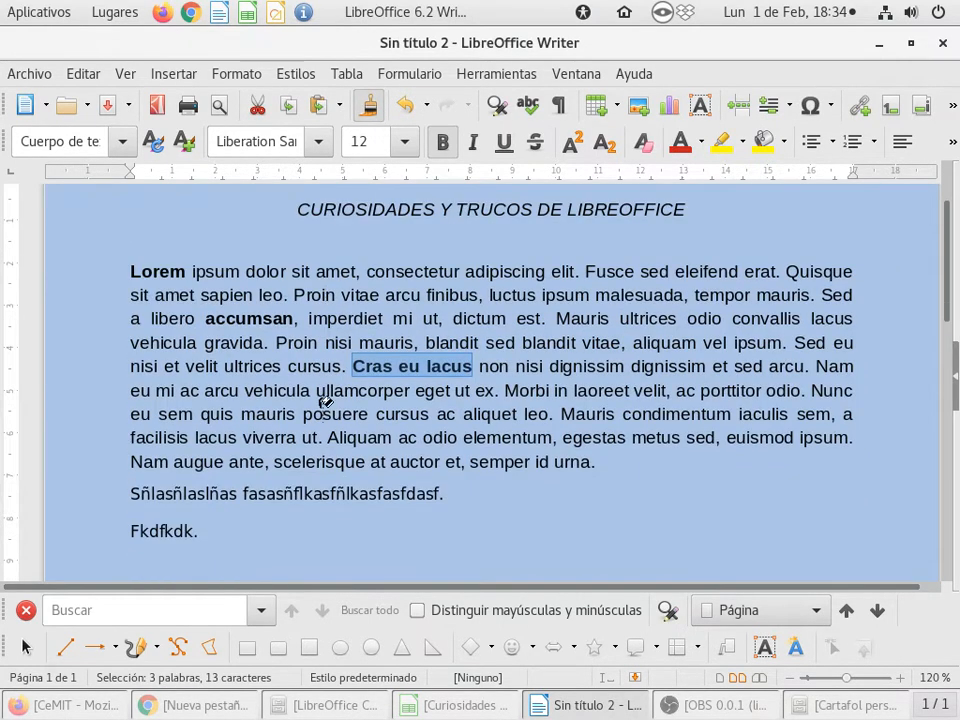
click(355, 437)
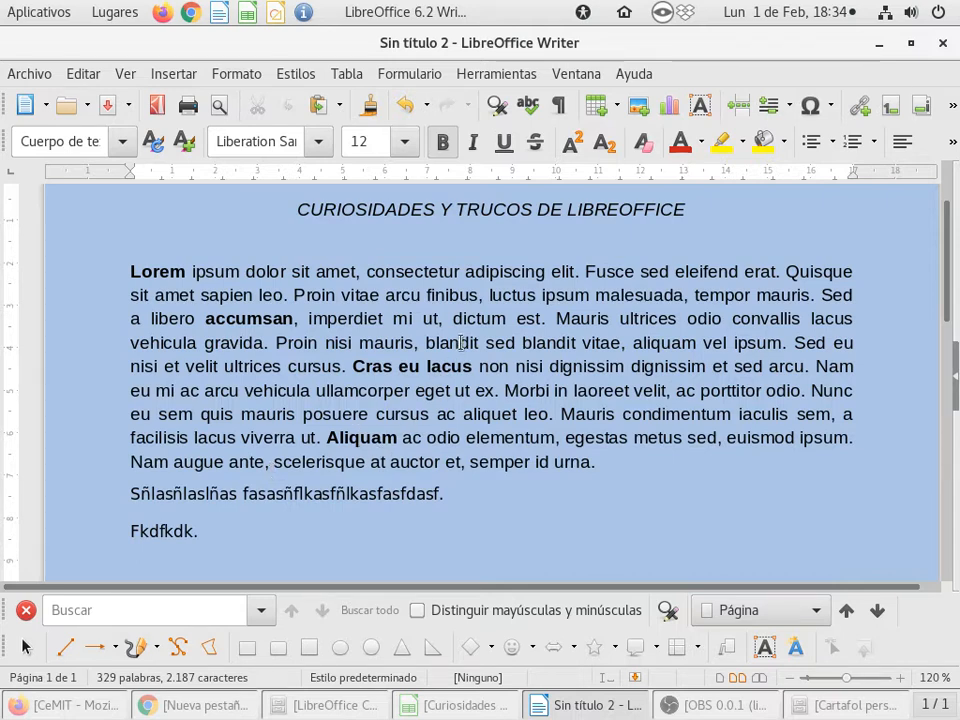
Undo the three cloned formats and the bold on "Lorem".
click(406, 103)
click(406, 103)
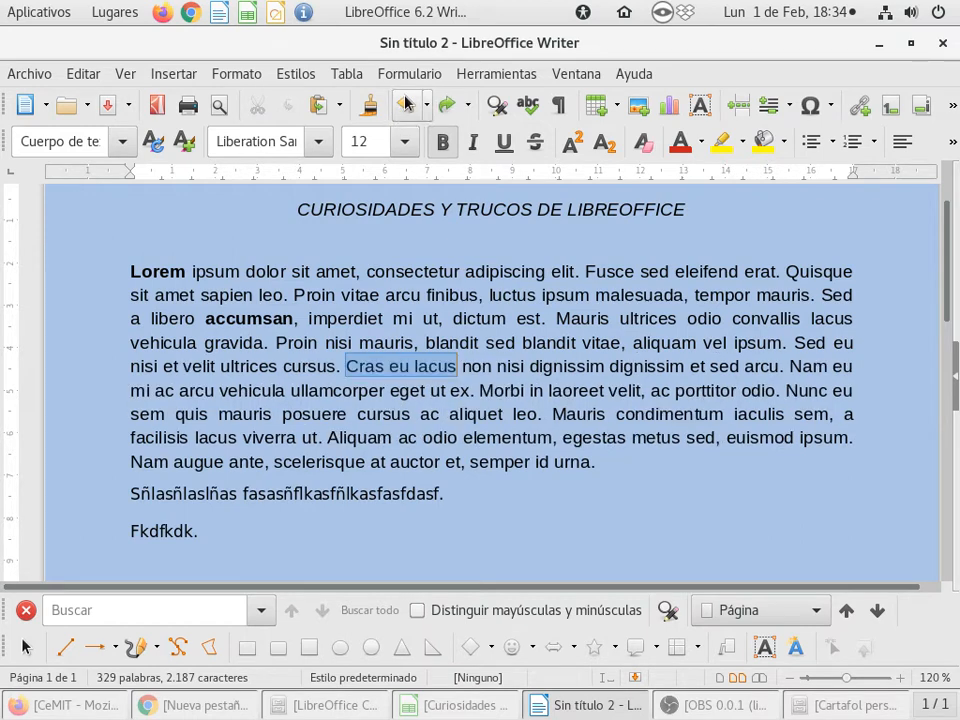
click(406, 103)
click(406, 103)
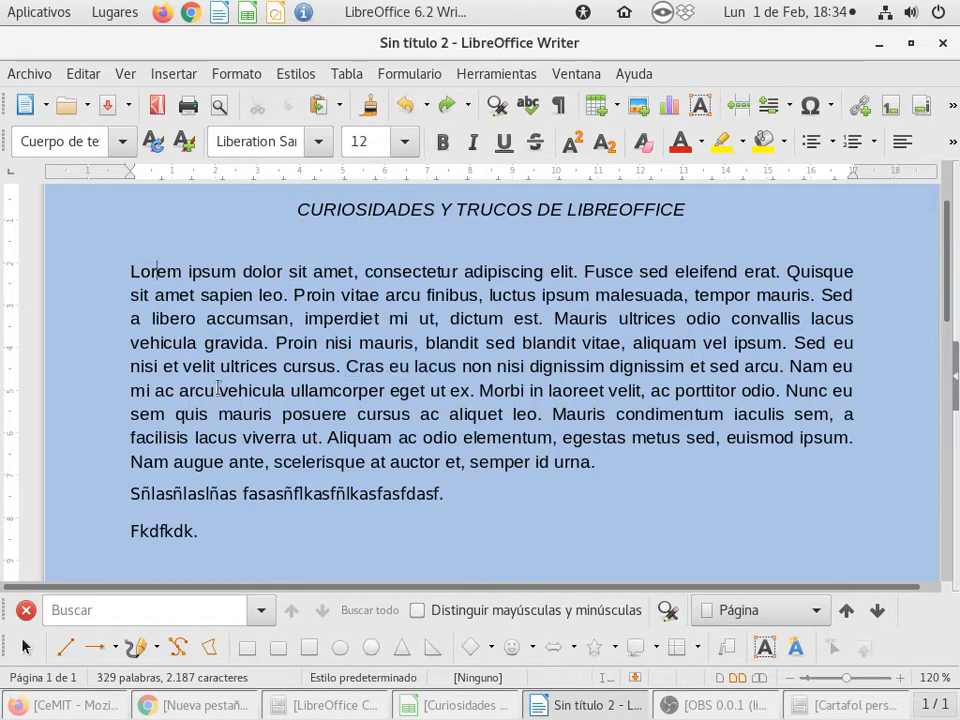
Bold the word "Lorem" and start Clone Formatting from it in the mode that allows repeated application.
click(442, 141)
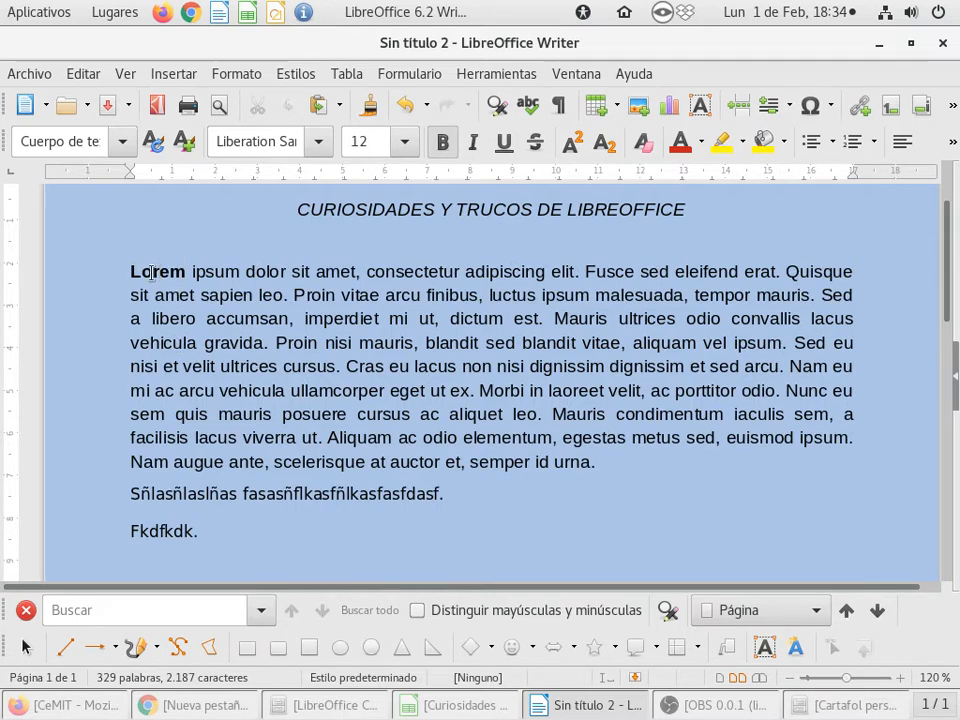
click(378, 112)
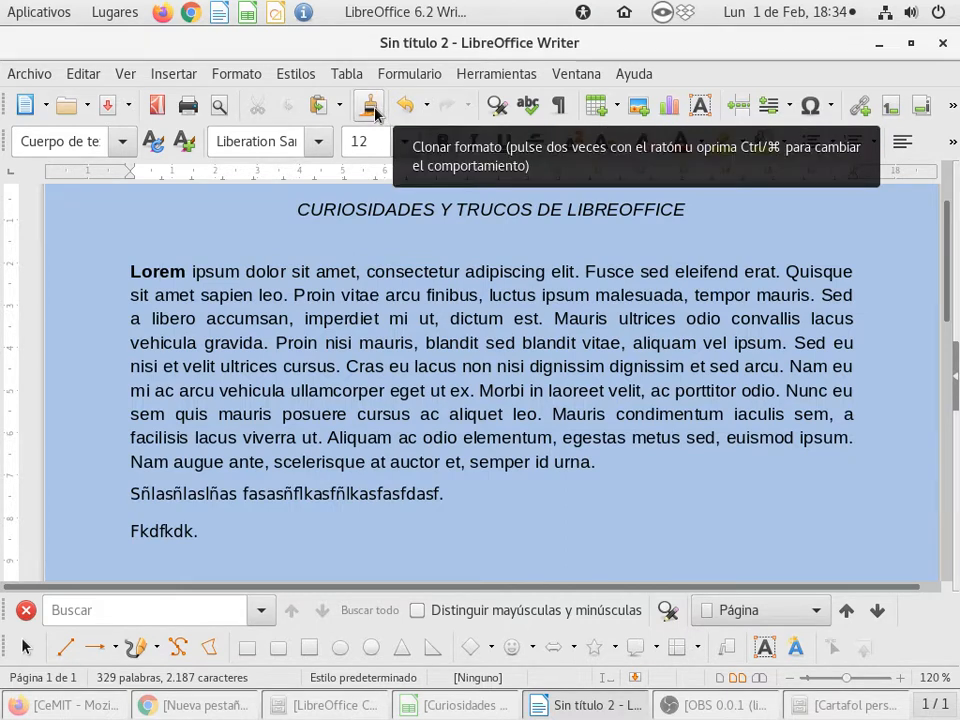
scroll(375, 293, up, 3)
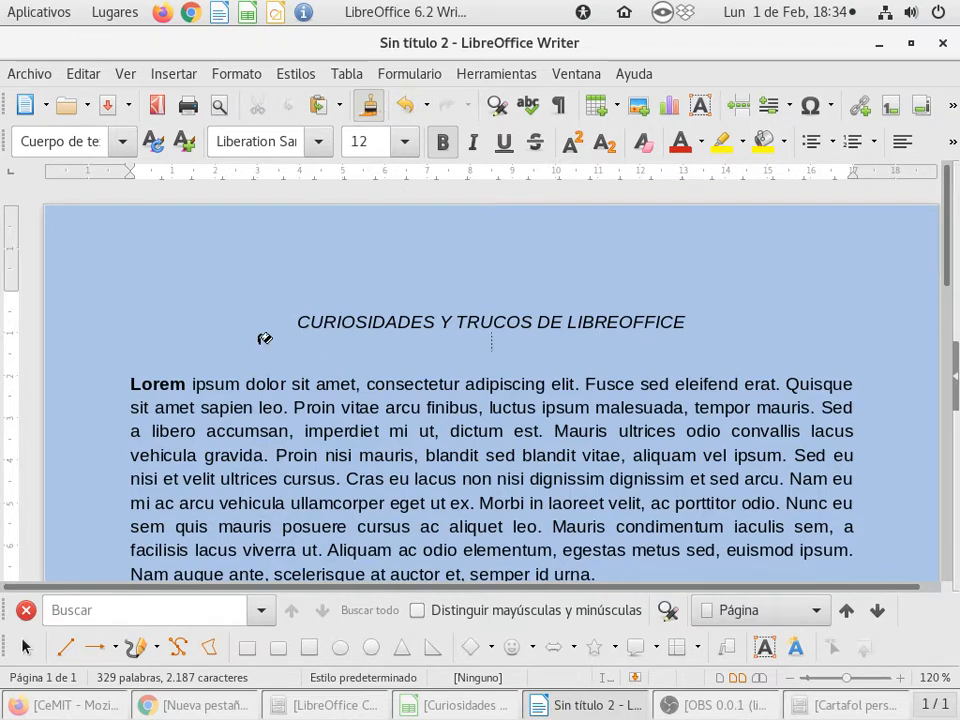
scroll(265, 338, down, 3)
scroll(261, 336, up, 1)
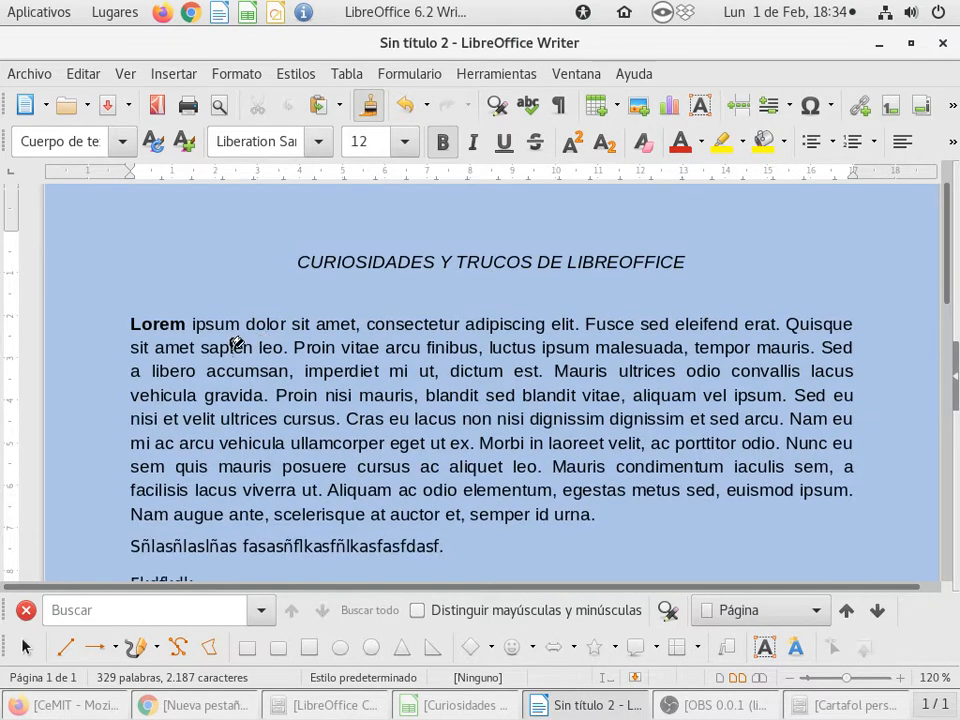
Clone the bold format onto "sapien", "imperdiet", "ullamcorper", "posuere" and "Aliquam", and end Clone Formatting.
click(237, 346)
click(344, 364)
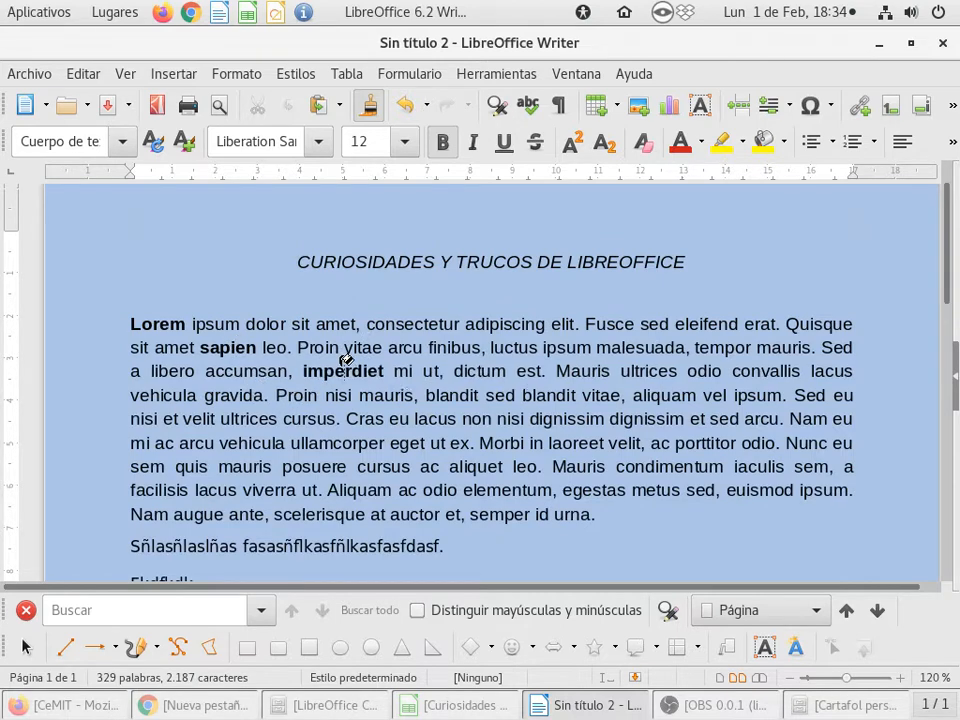
click(320, 442)
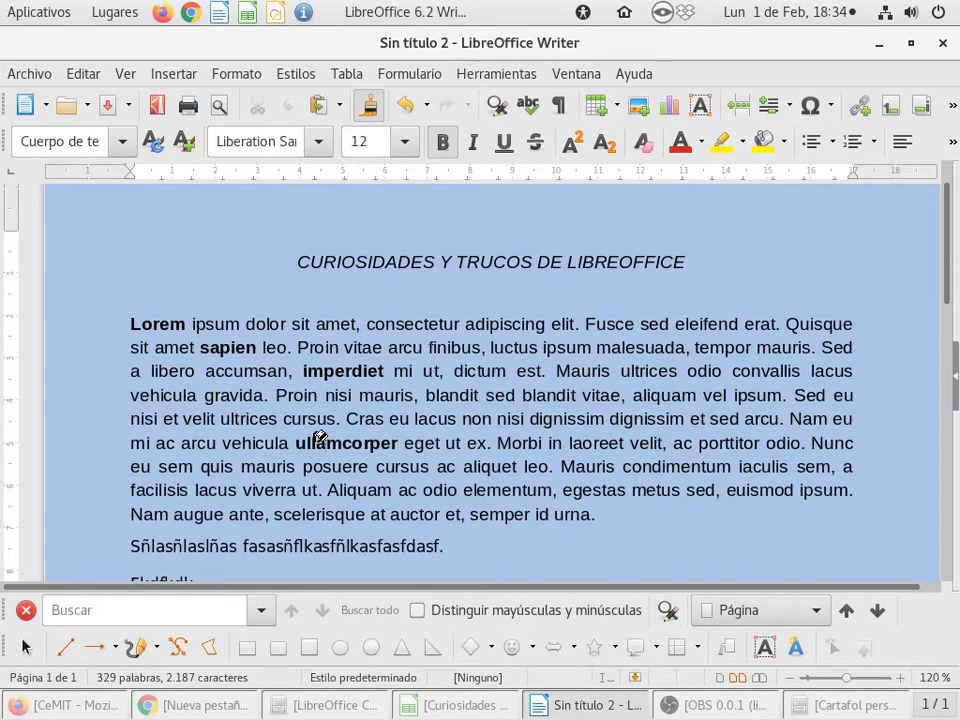
click(322, 462)
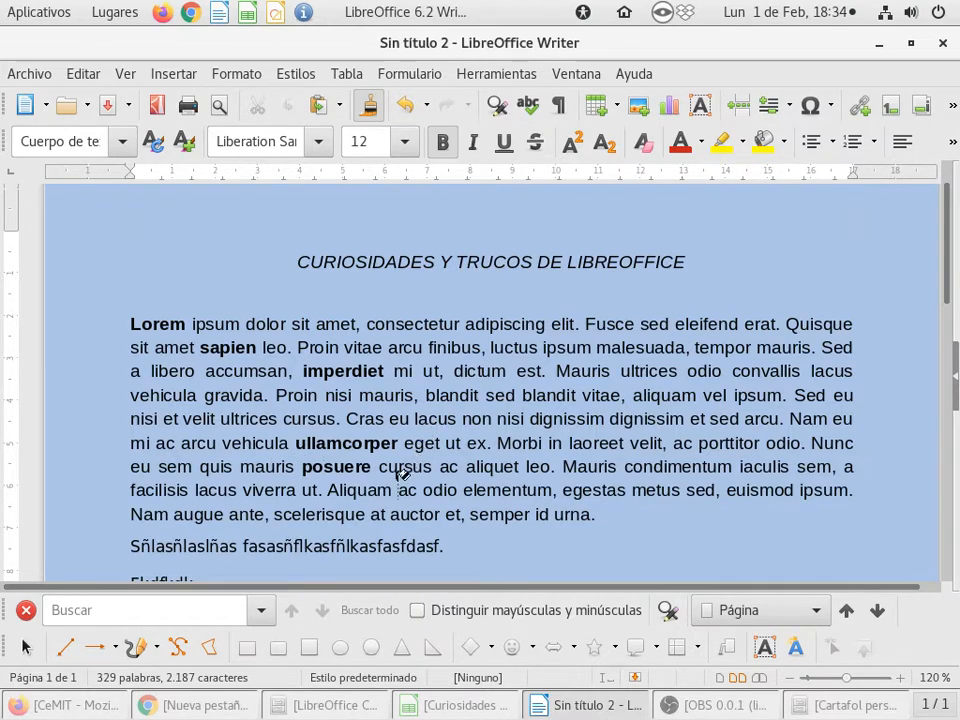
click(358, 489)
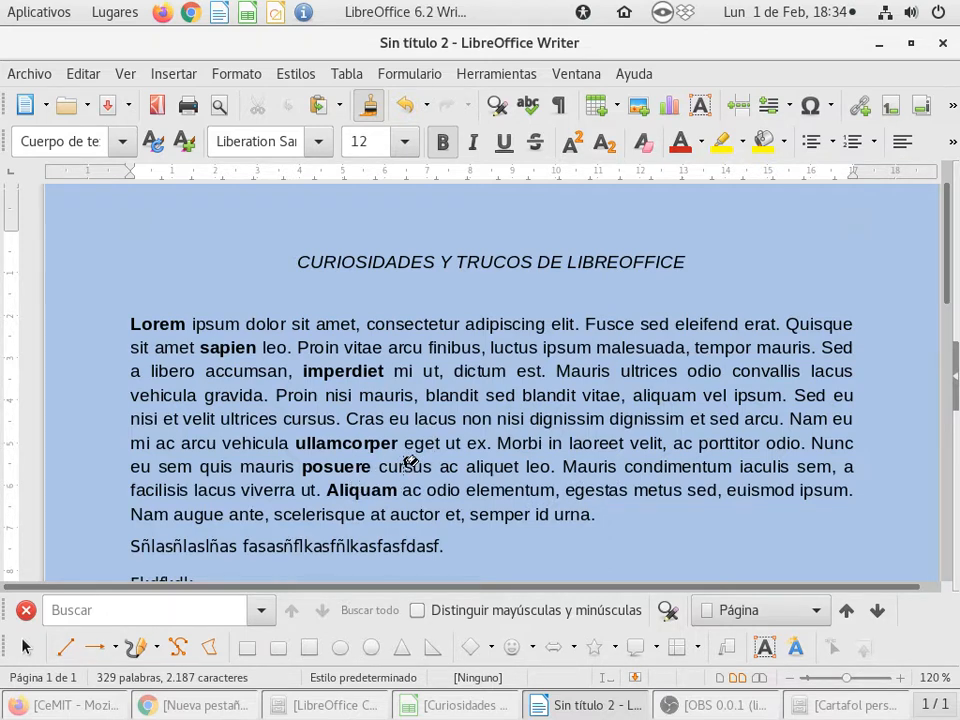
click(370, 110)
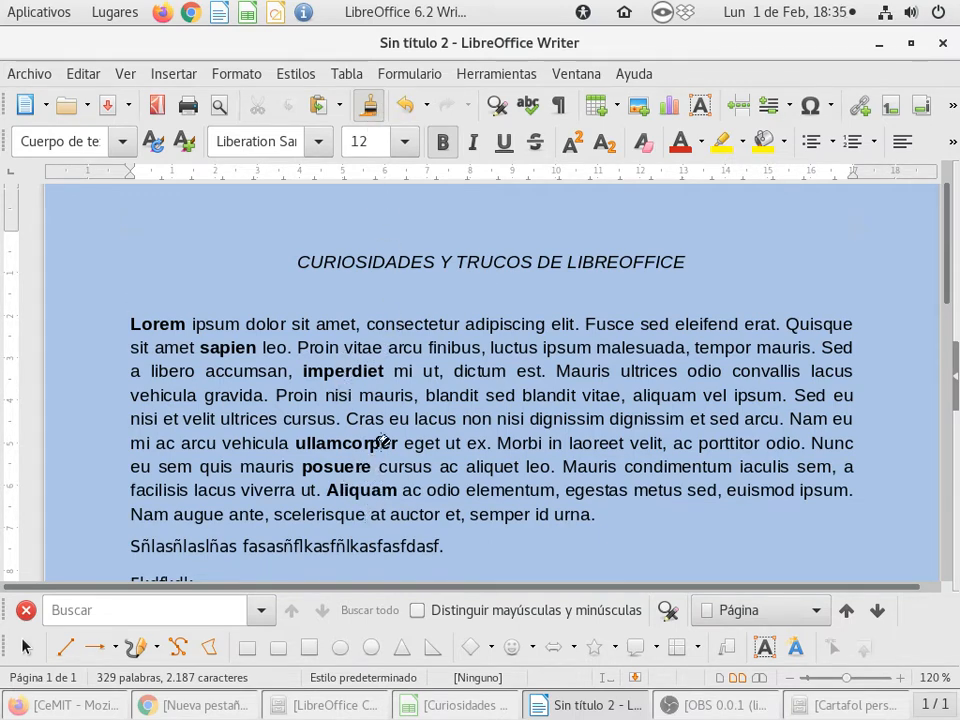
click(370, 112)
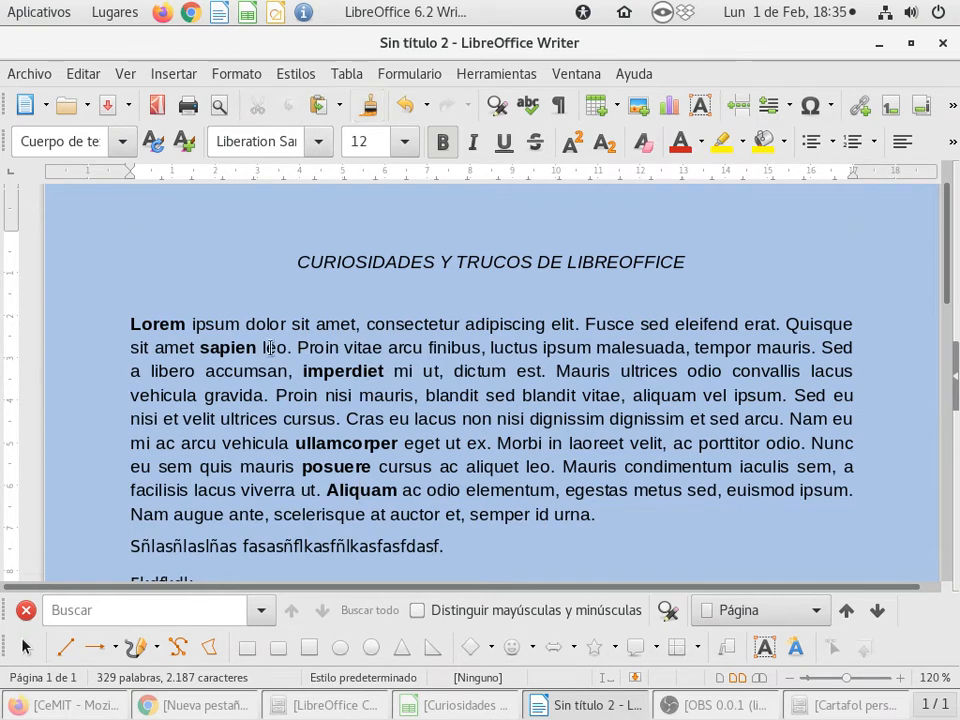
Undo the five repeatedly cloned formats and the bold on "Lorem".
click(403, 105)
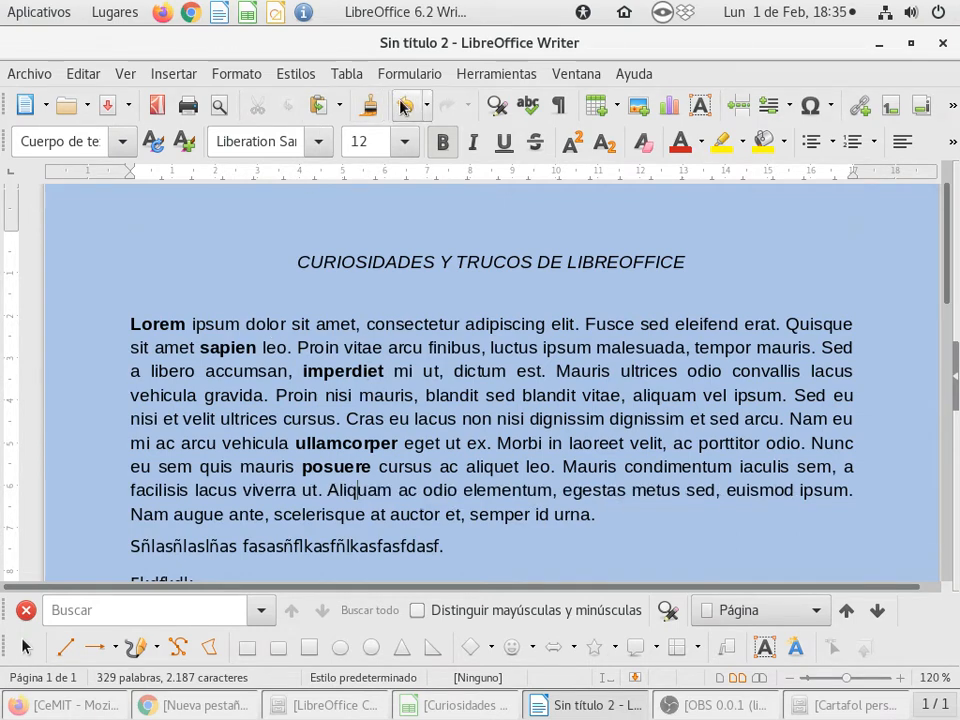
click(403, 105)
click(403, 105)
click(403, 105)
click(403, 105)
click(403, 105)
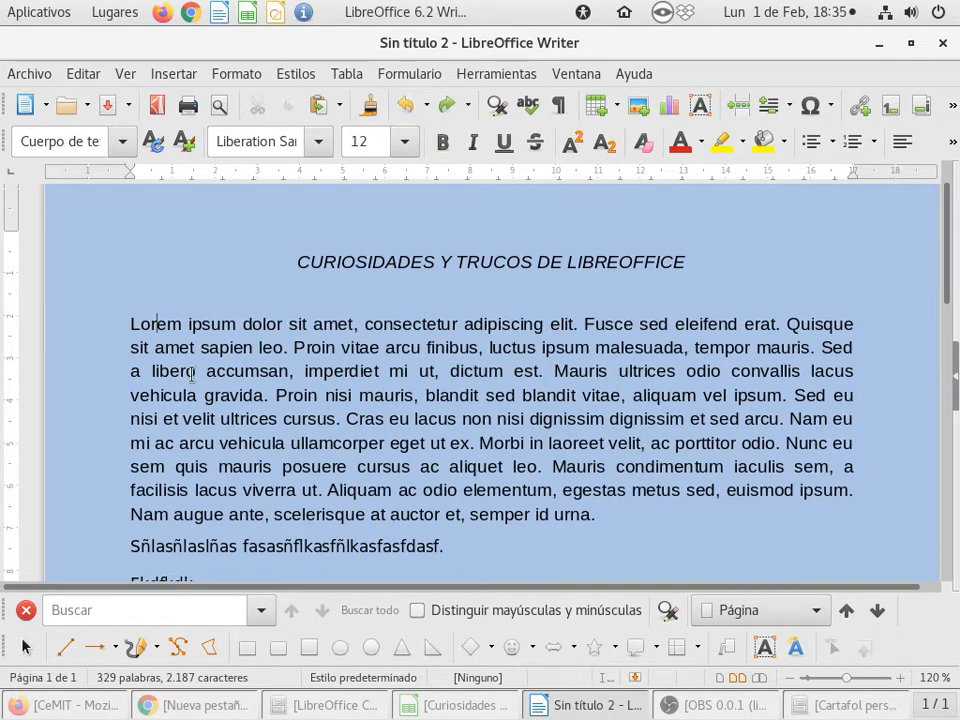
Bold the word "Lorem" and repeatedly clone its formatting onto "accumsan", "ullamcorper" and "Aliquam".
key(ctrl+b)
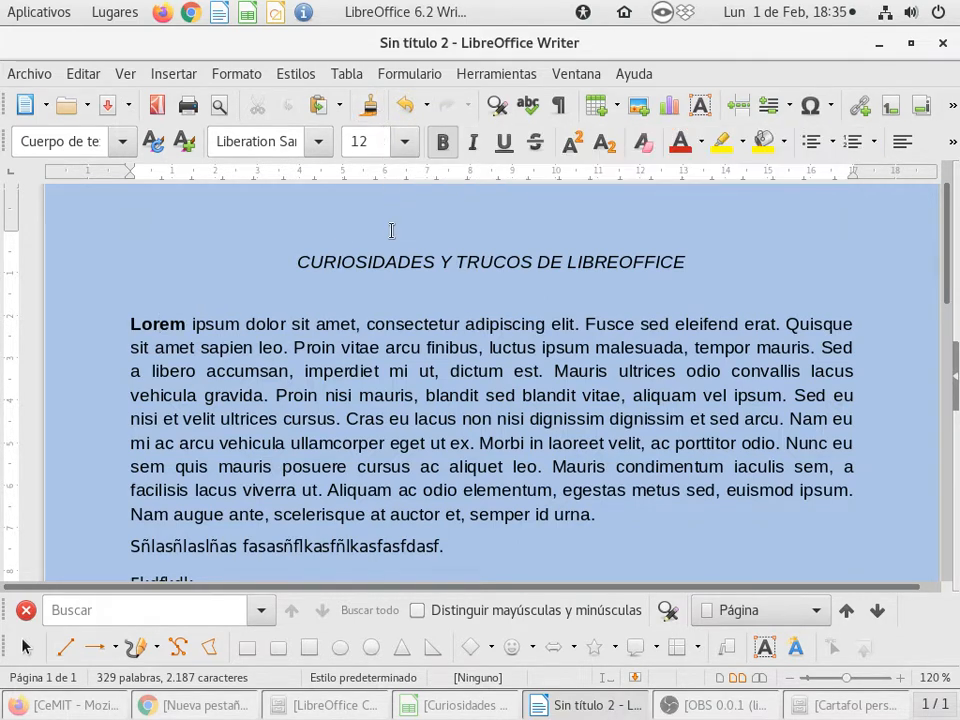
click(369, 108)
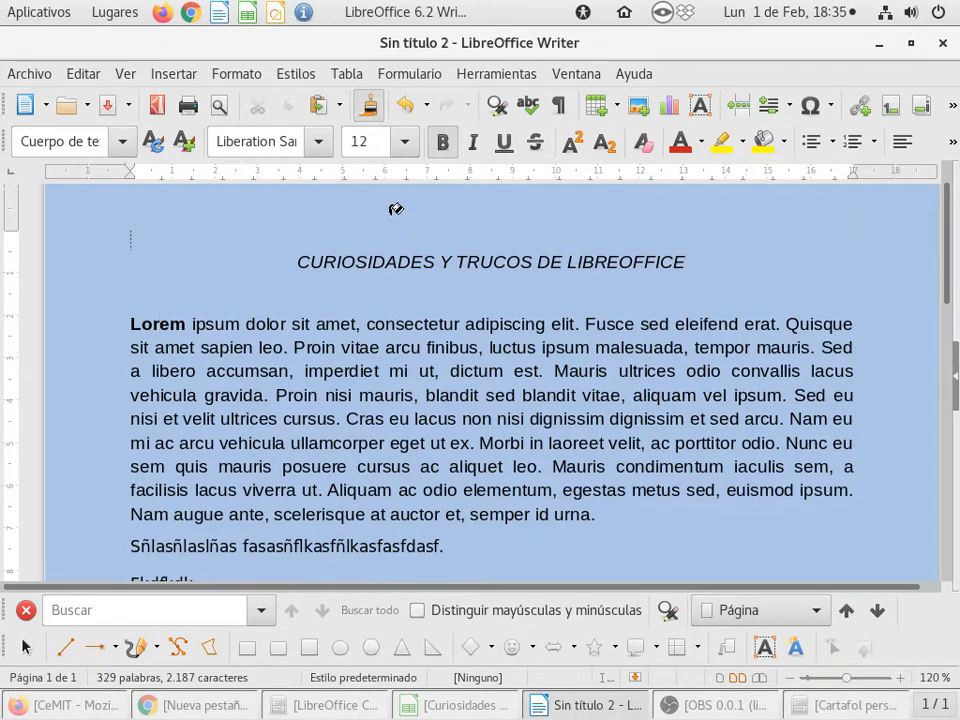
click(250, 369)
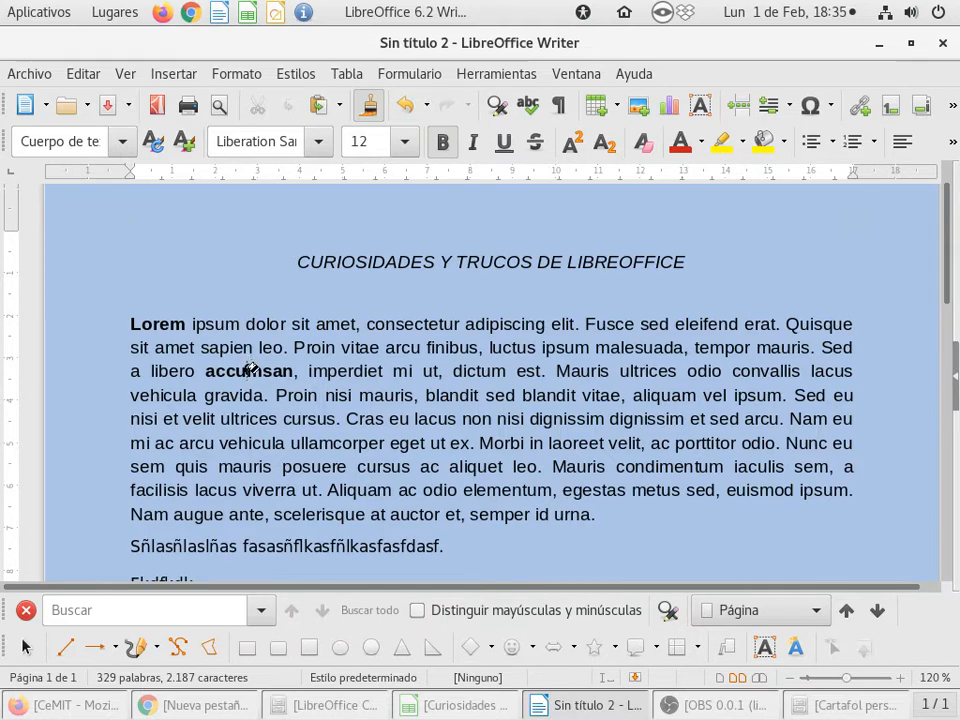
click(330, 441)
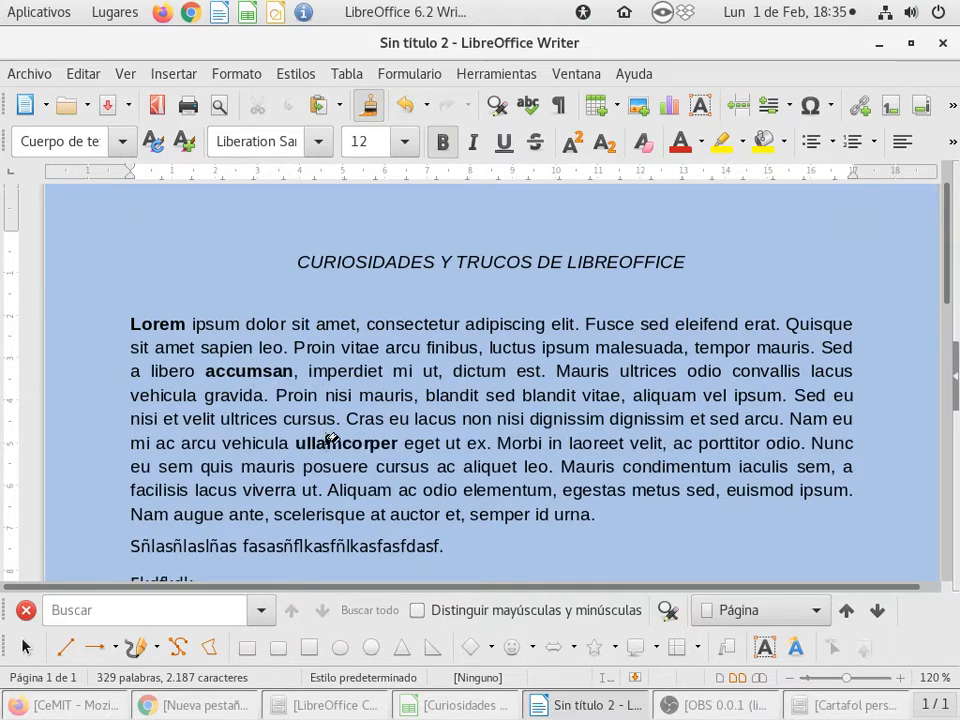
click(357, 487)
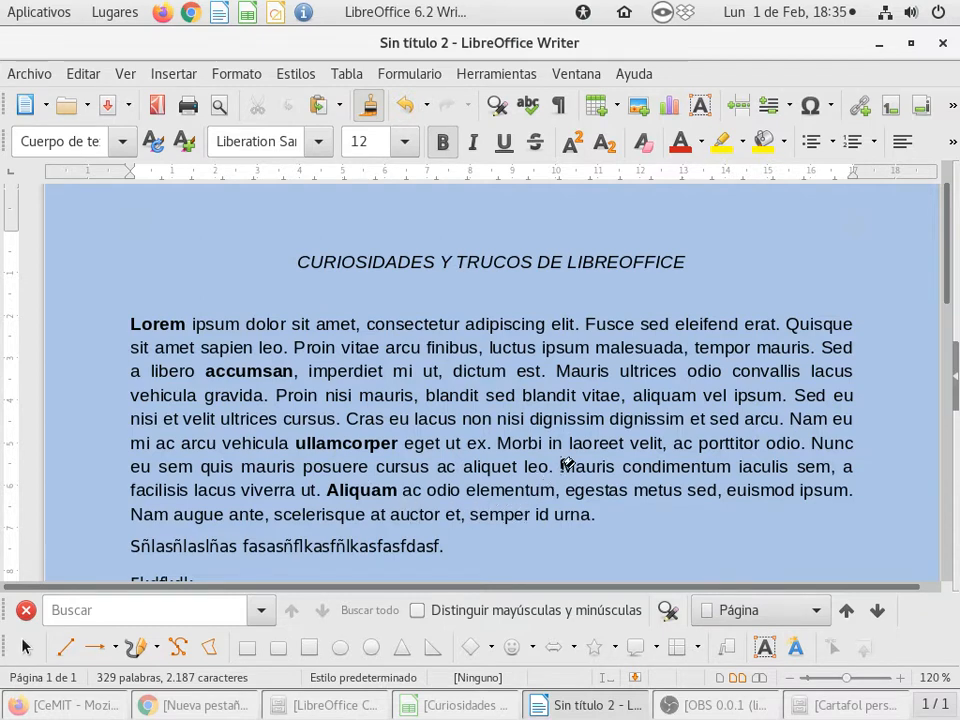
Clone the bold format onto the phrase "Mauris condimentum" and end Clone Formatting.
drag(588, 459, 733, 458)
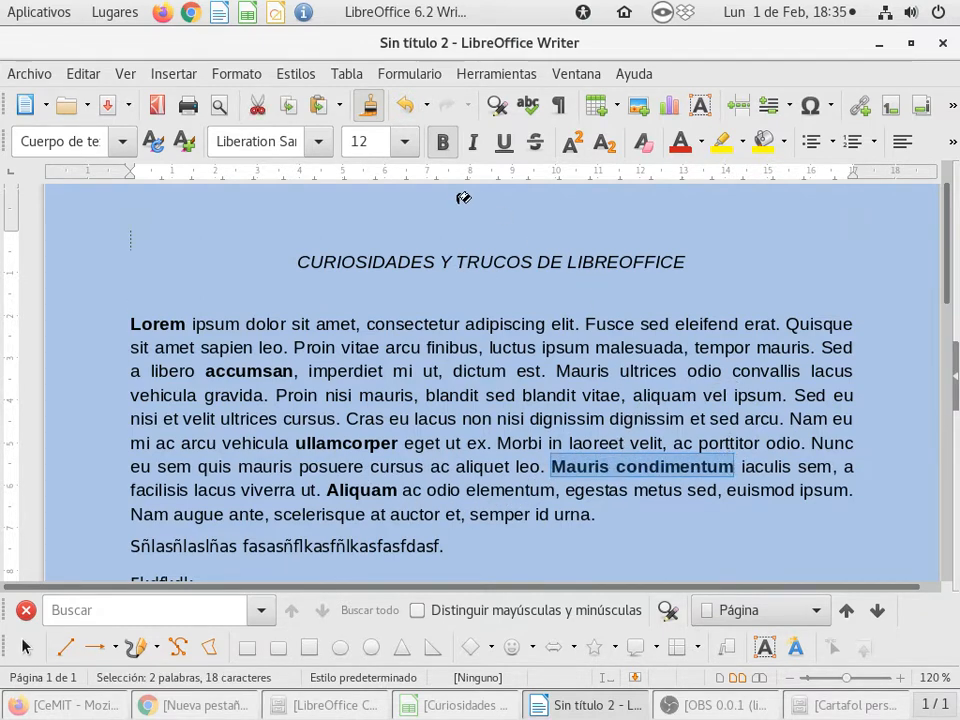
click(376, 112)
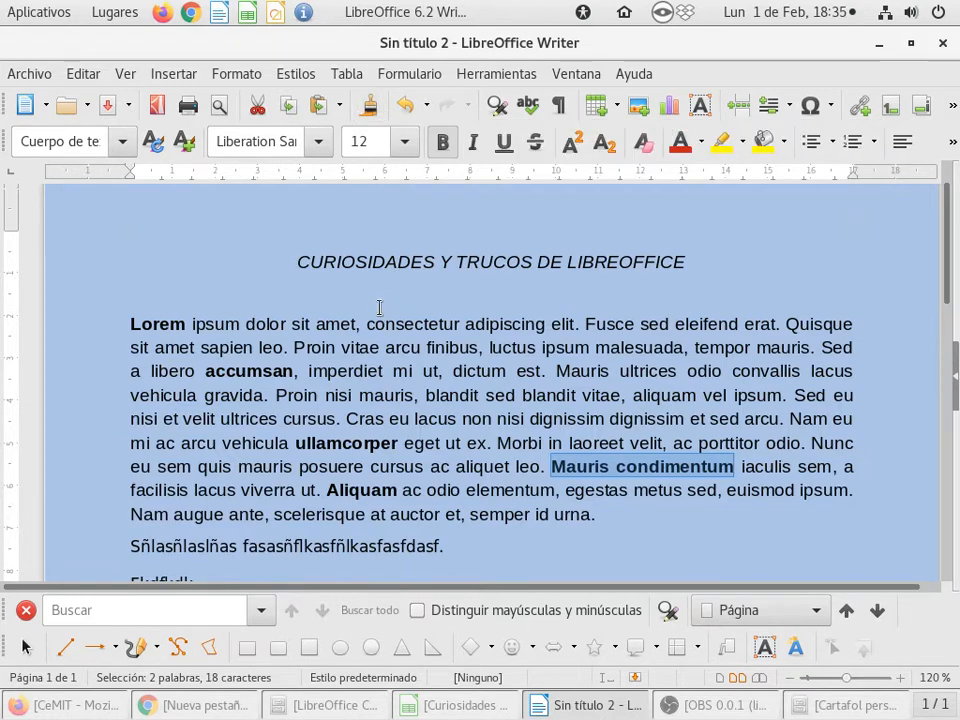
click(371, 371)
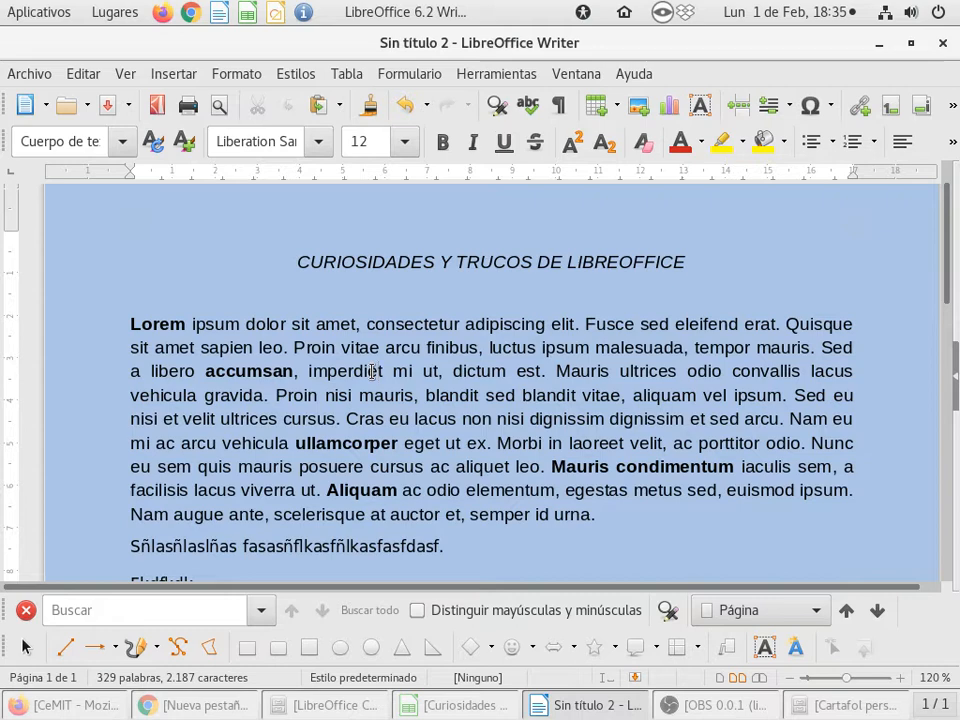
click(139, 324)
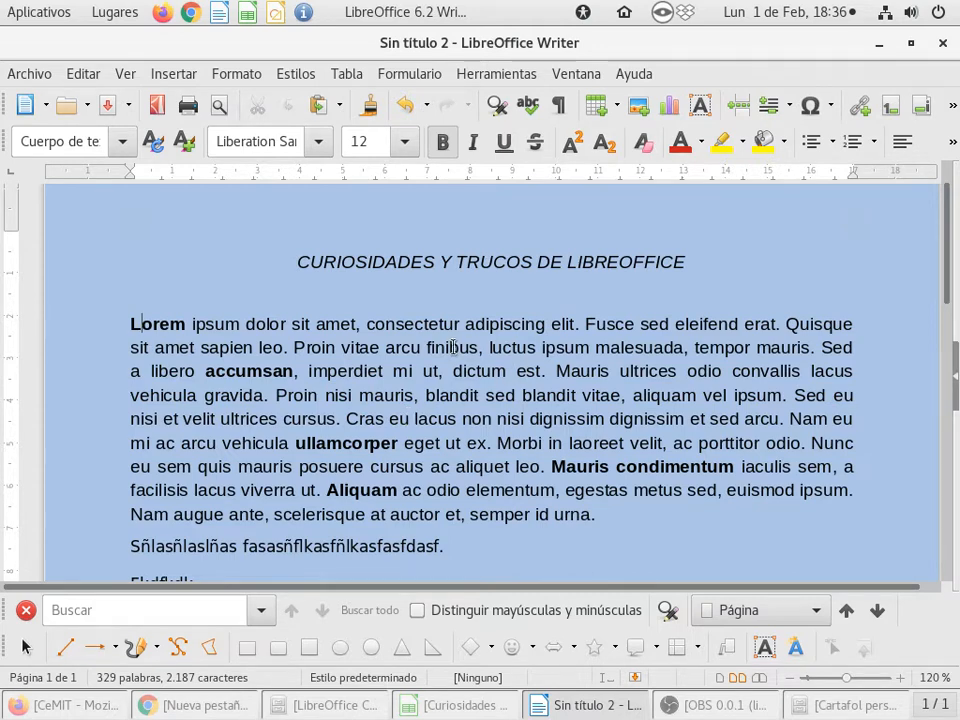
Switch to the open LibreOffice Calc spreadsheet Curiosidades Calc.ods.
click(481, 711)
scroll(409, 557, up, 10)
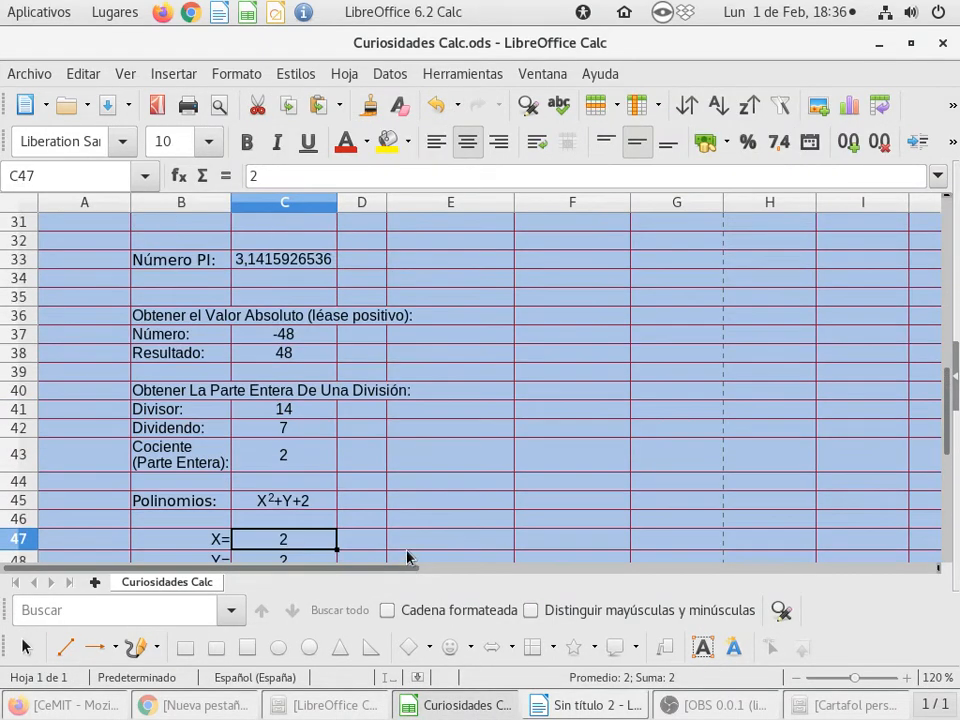
scroll(392, 540, up, 3)
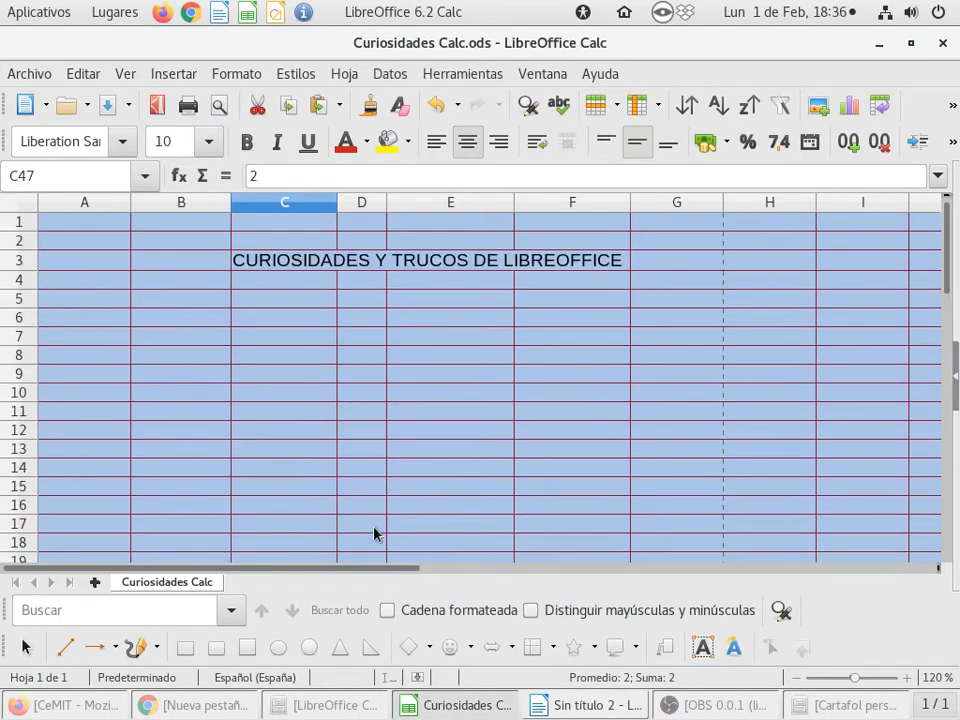
Enter the text AAA in cell C5 below the sheet title.
click(269, 302)
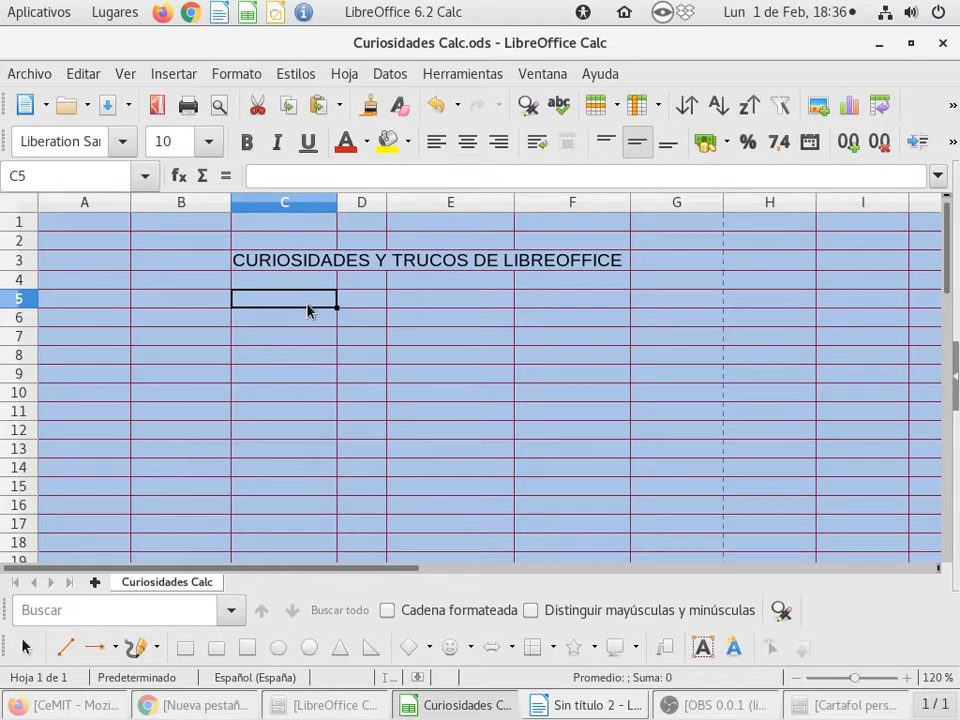
right_click(291, 309)
key(Escape)
text(AAA)
key(Return)
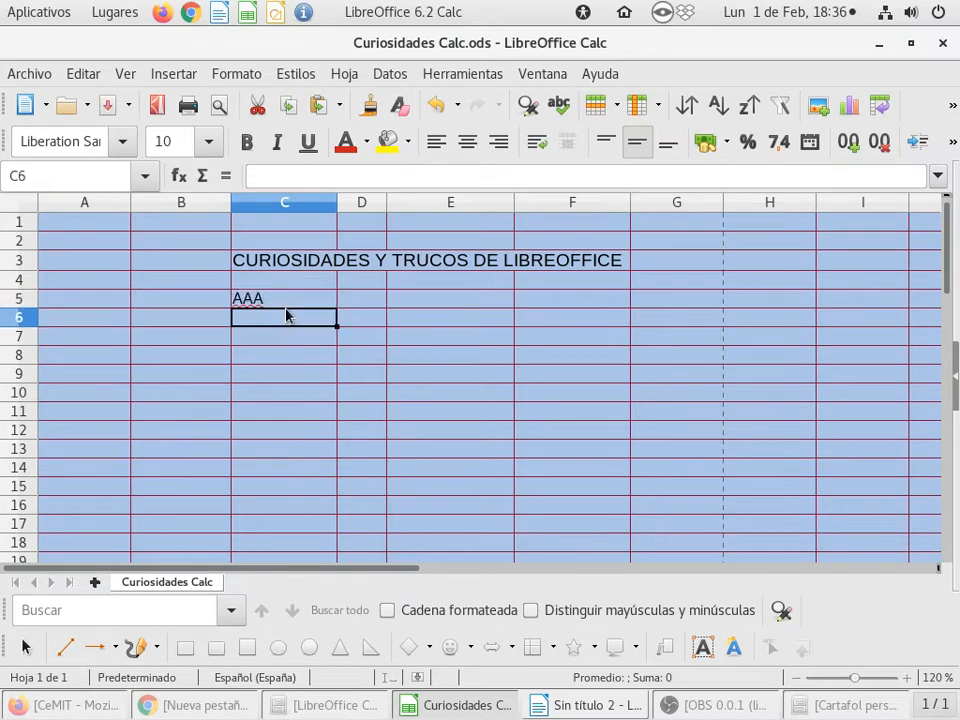
Cut the text AAA from C5, paste it into E5, and clear E5.
click(291, 302)
right_click(287, 300)
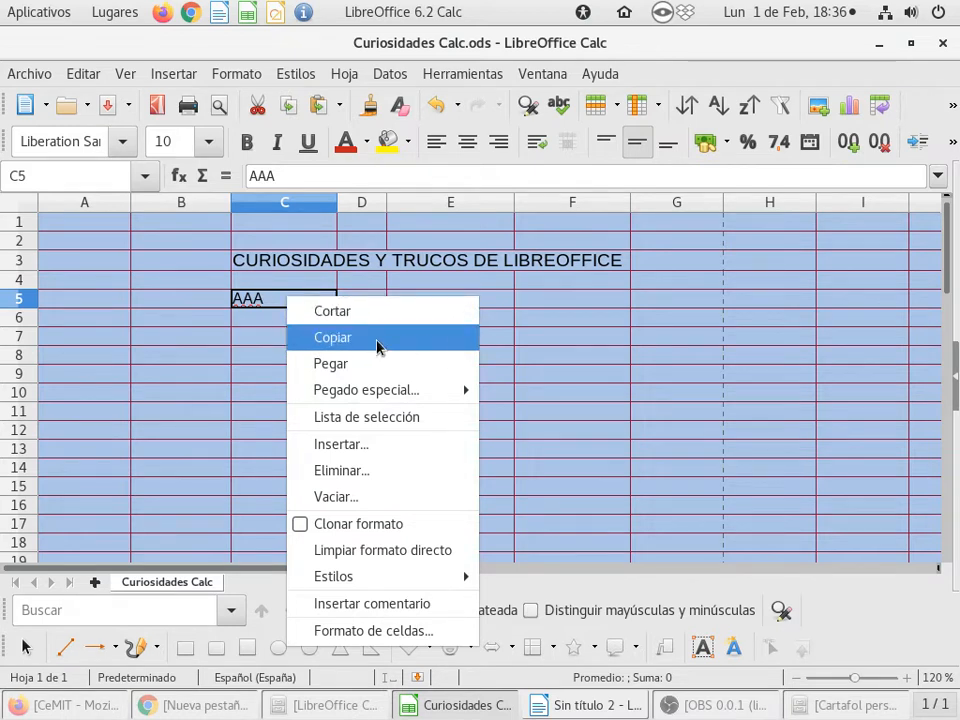
click(375, 312)
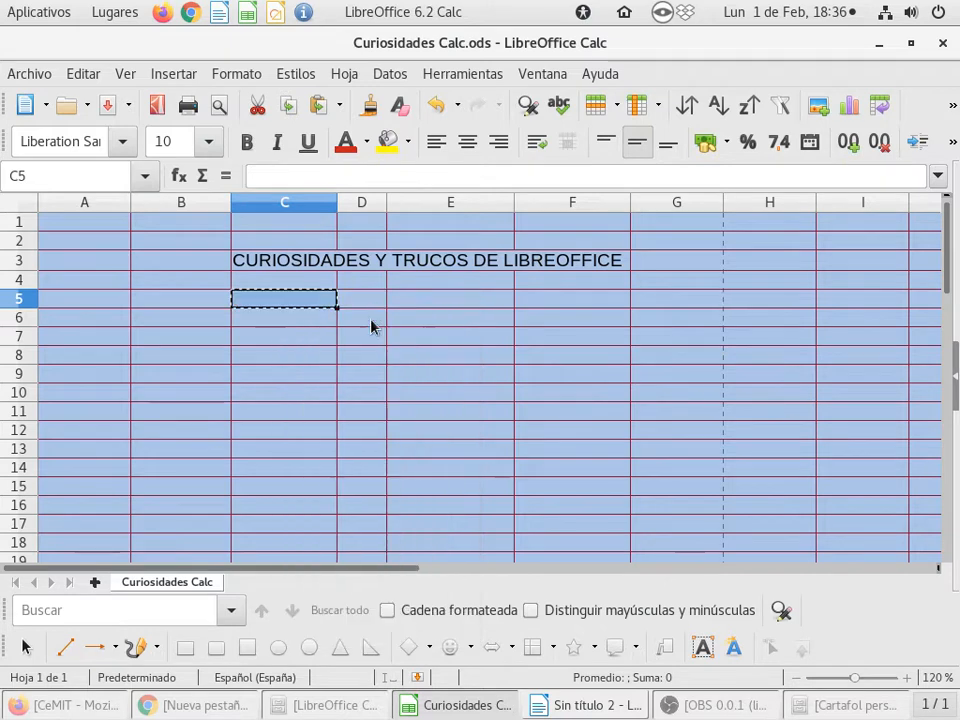
right_click(452, 300)
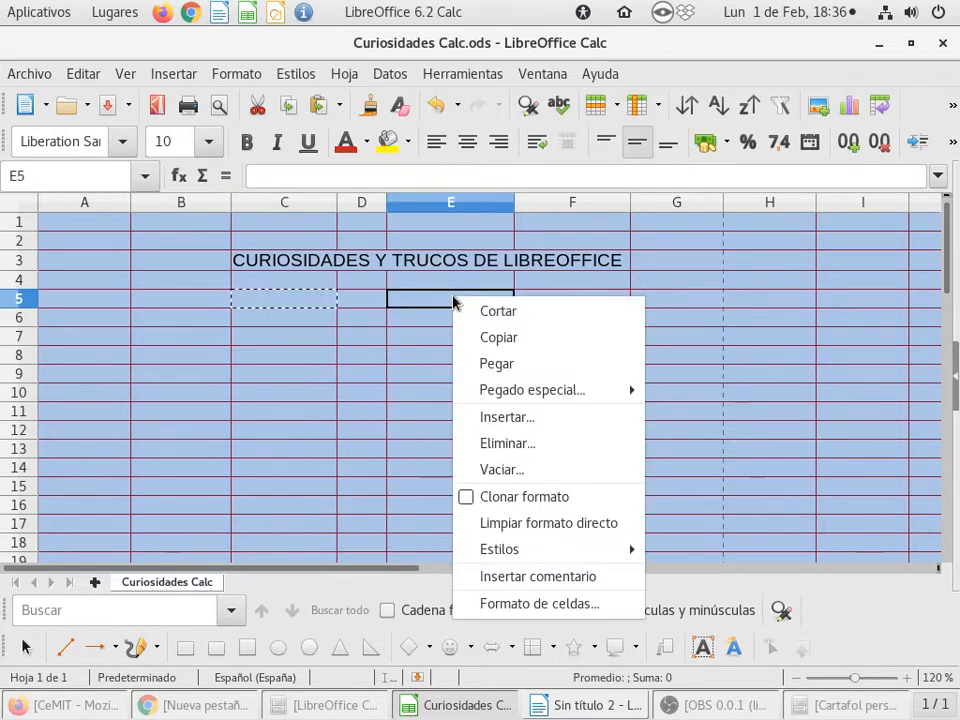
click(506, 366)
click(423, 322)
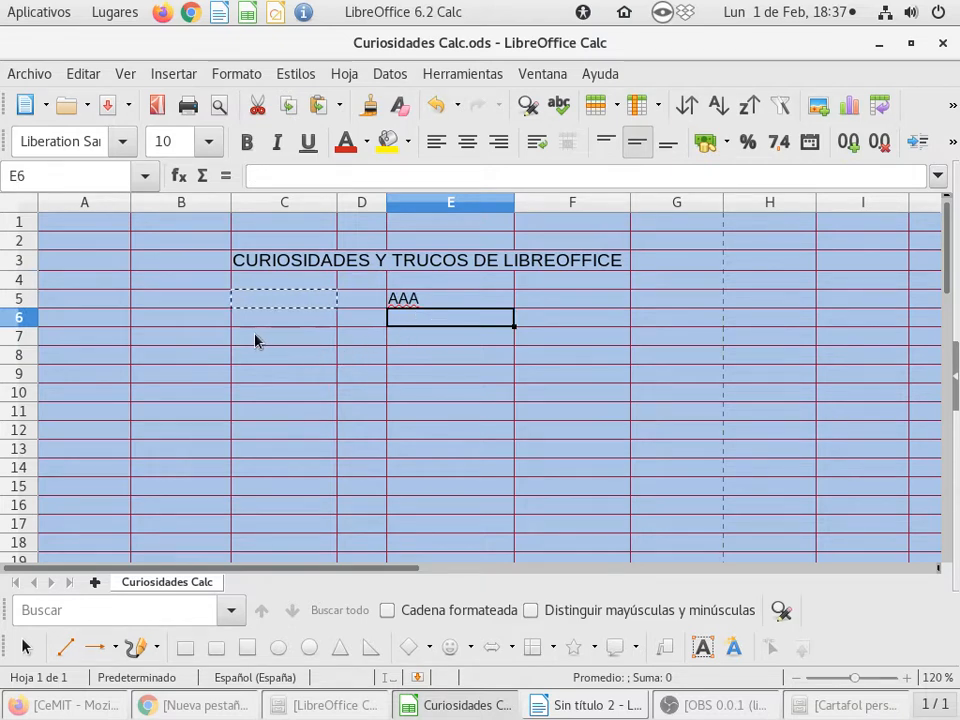
click(460, 304)
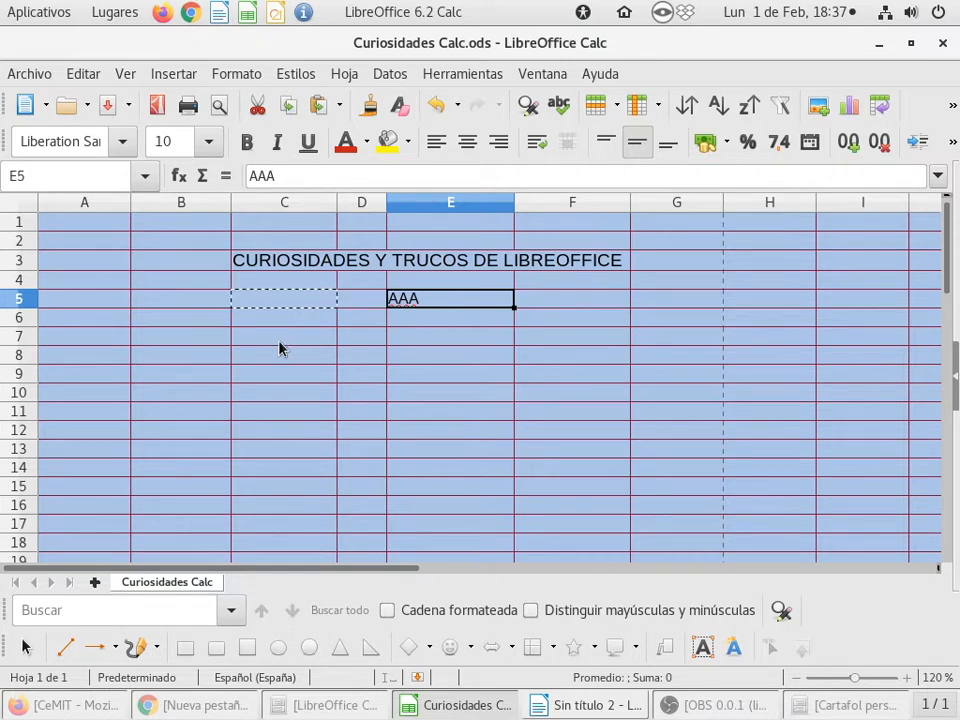
key(Delete)
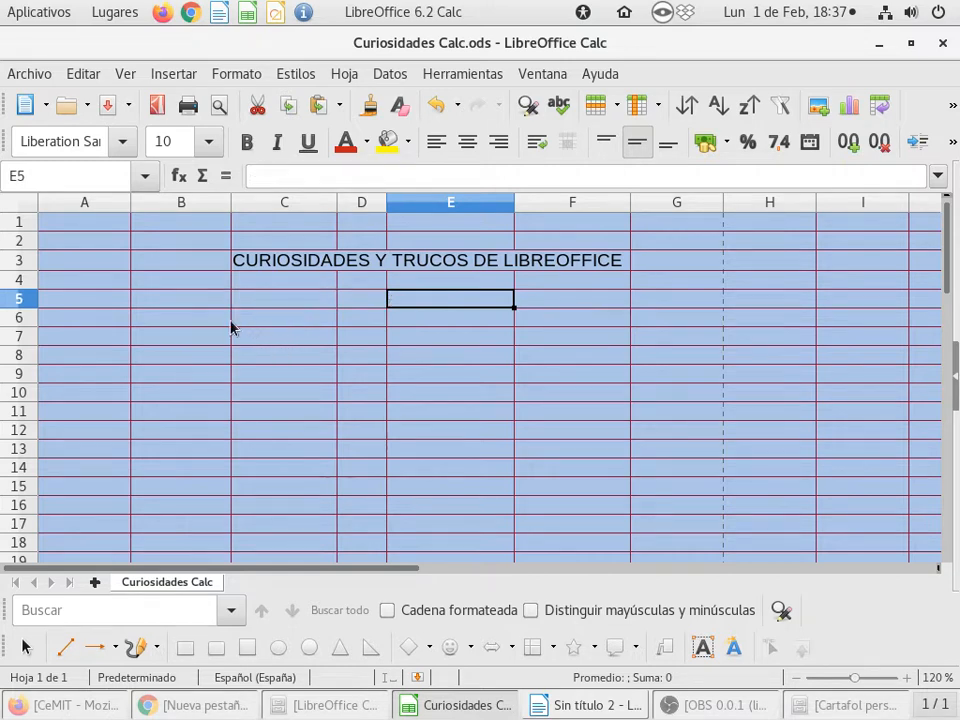
Enter the value 2 in both cells C6 and C7.
click(261, 319)
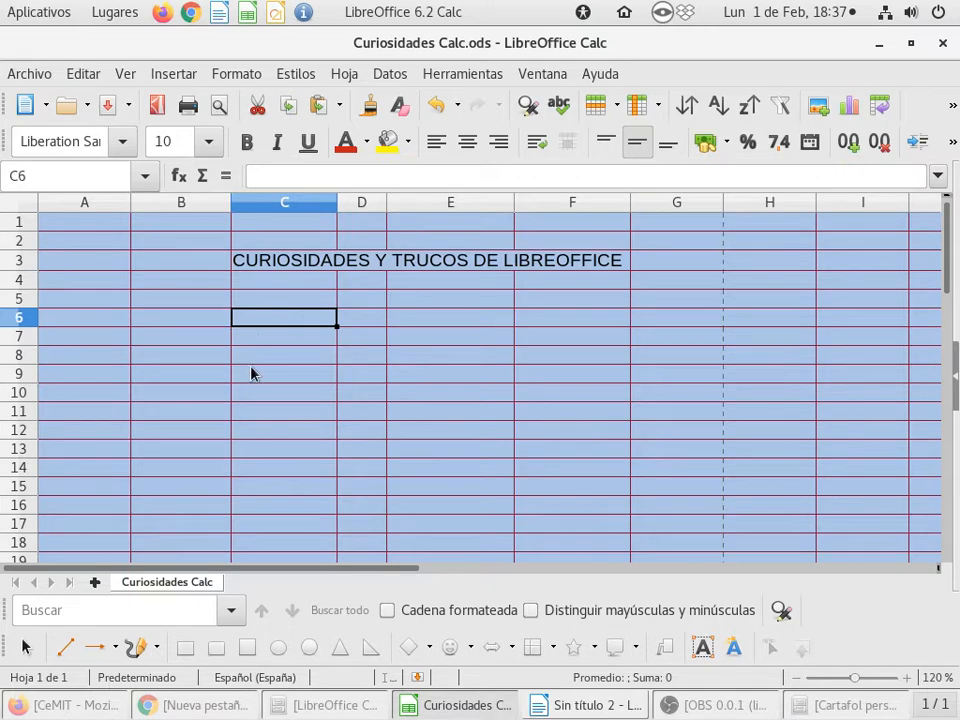
text(2)
key(Return)
text(2)
key(Up)
key(Up)
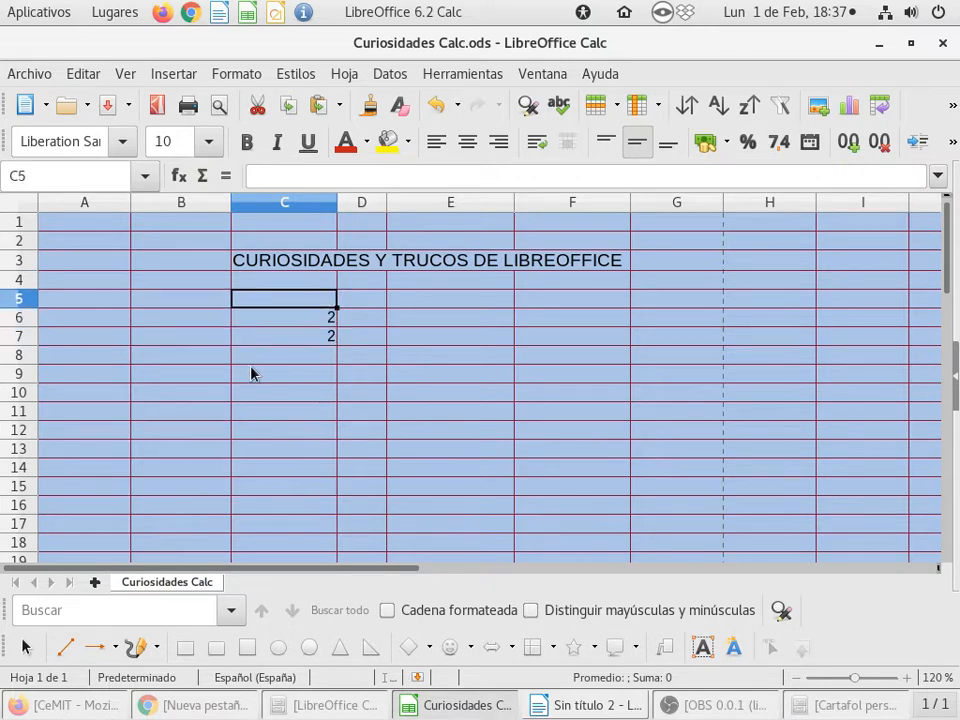
Enter the formula =C6+C7 in cell C5 to add the two values.
text(=)
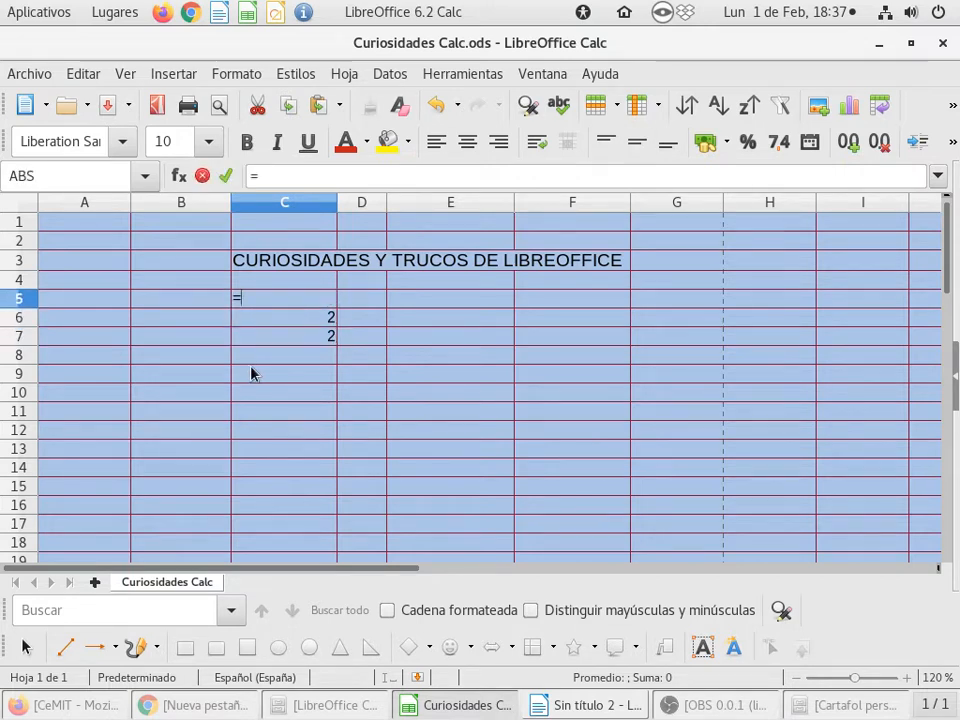
click(272, 320)
text(+)
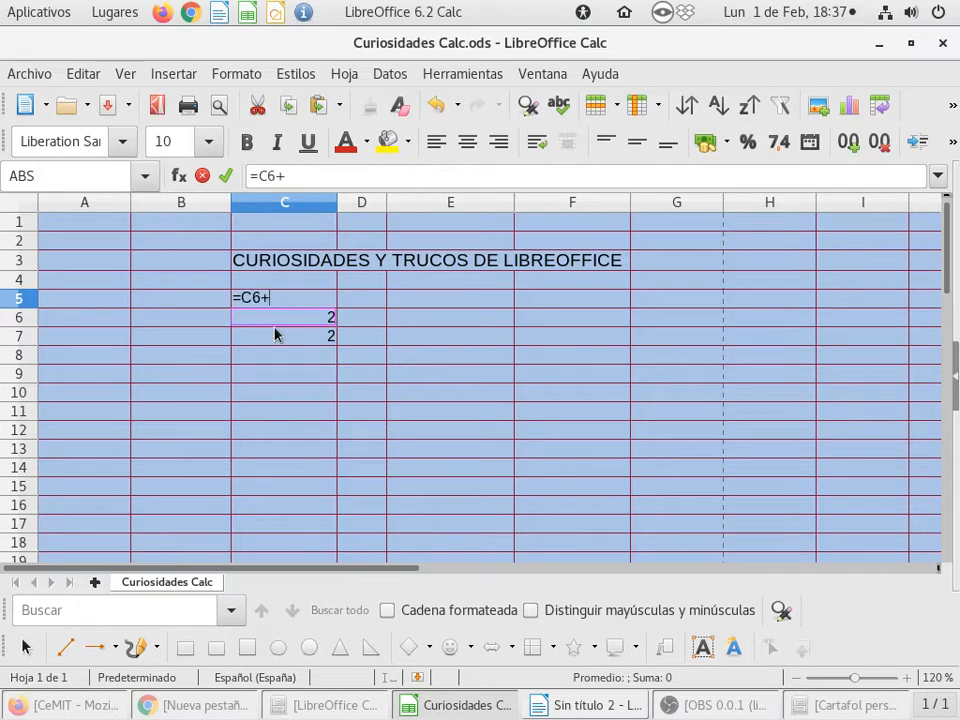
click(280, 341)
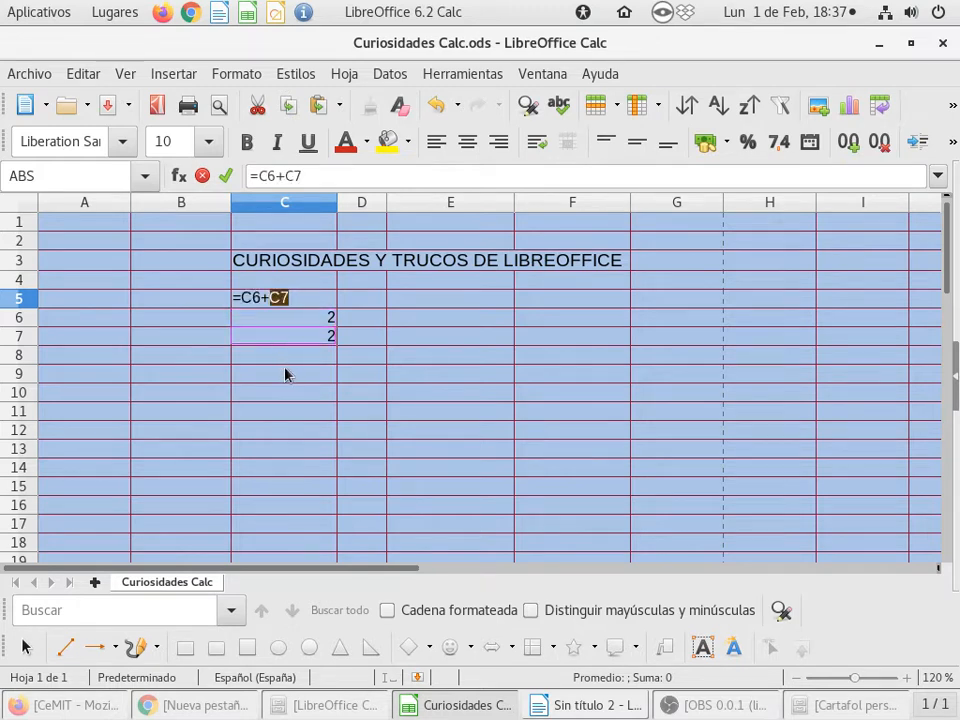
key(Return)
Center the formula result in C5 horizontally and make it bold.
click(296, 301)
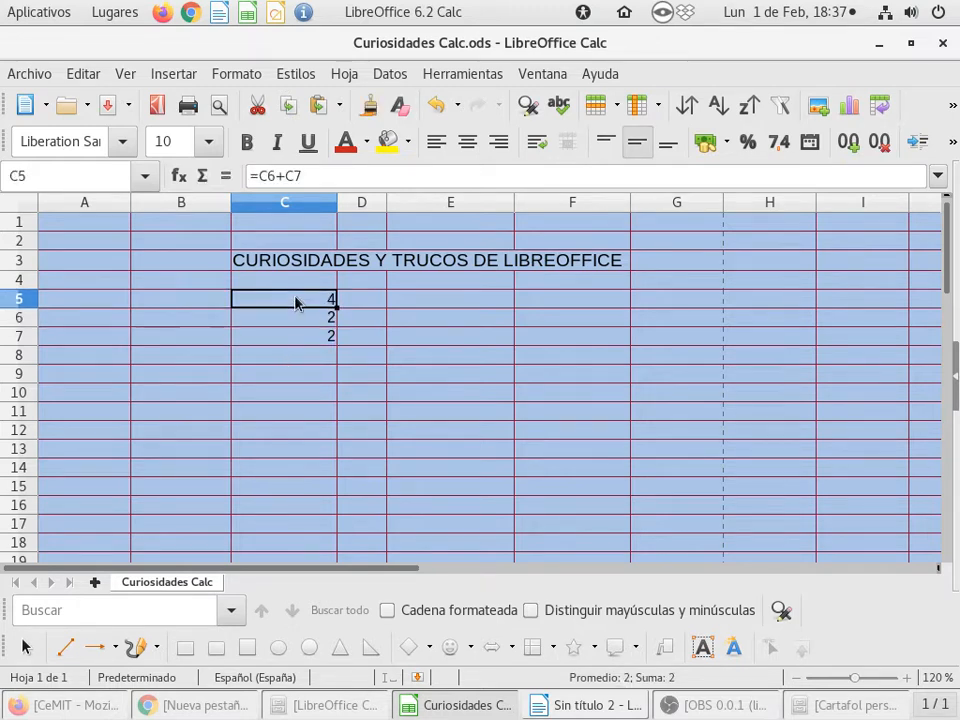
click(467, 141)
click(246, 141)
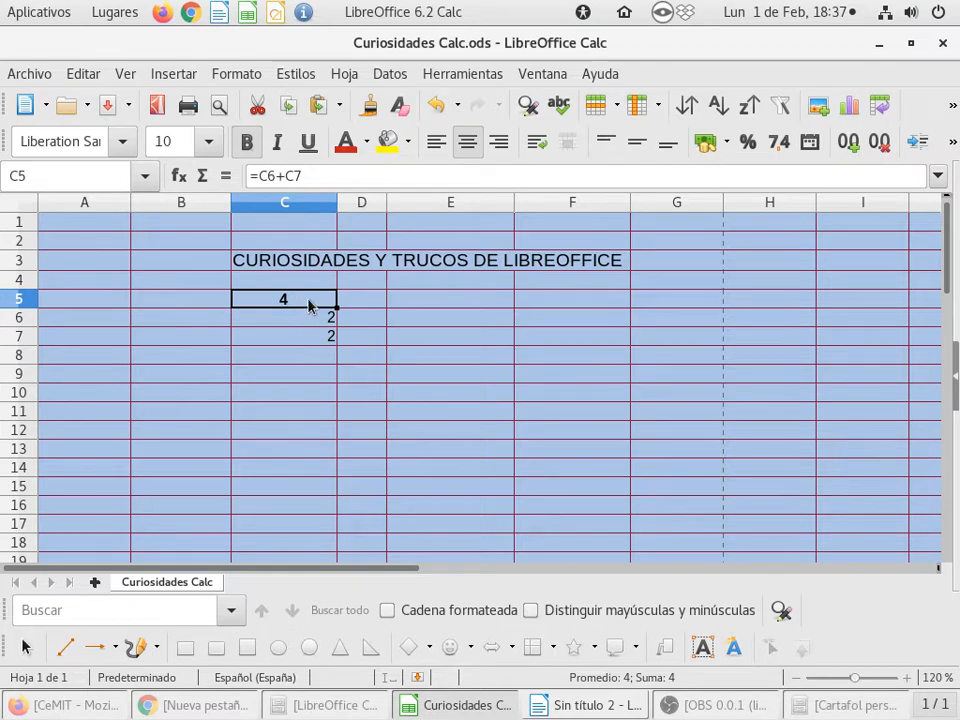
Cut the formatted formula cell C5 and paste it into E5.
click(305, 340)
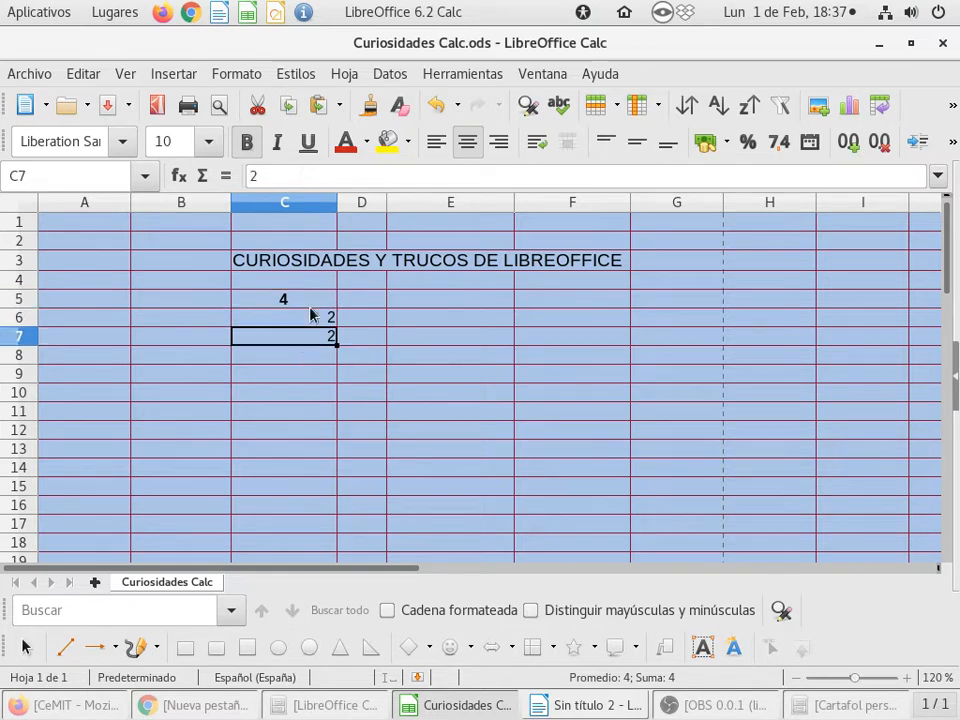
click(311, 320)
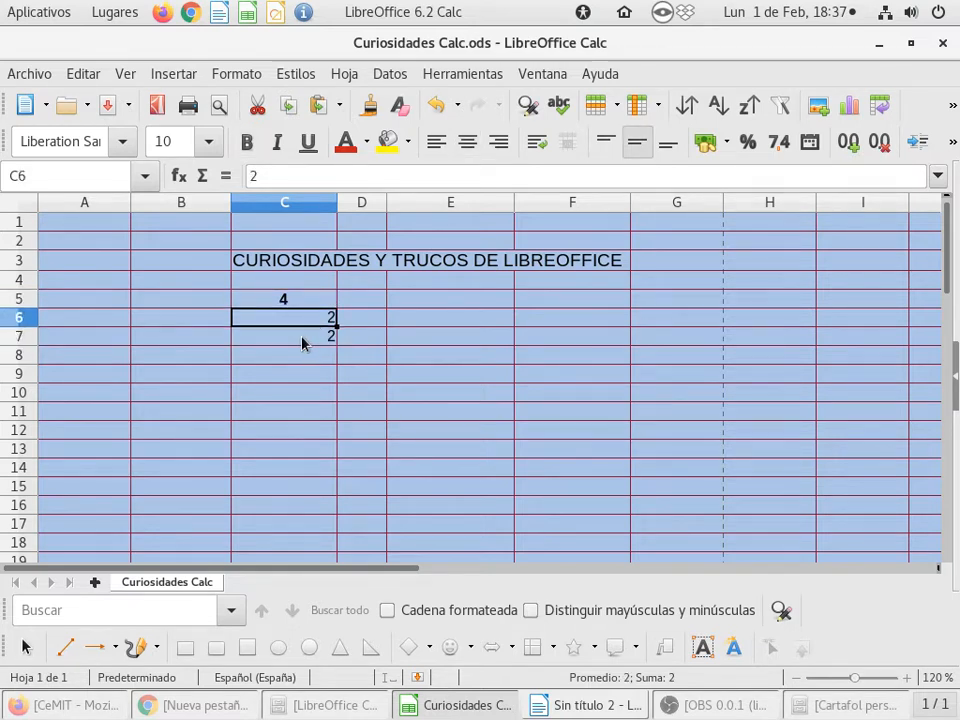
click(305, 340)
click(306, 301)
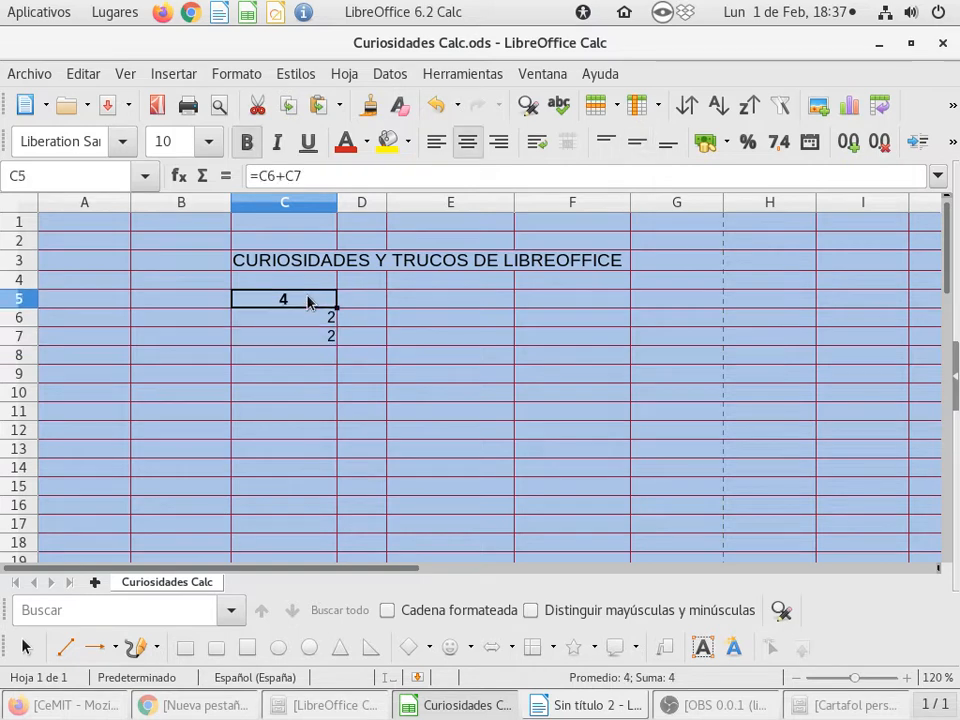
right_click(308, 303)
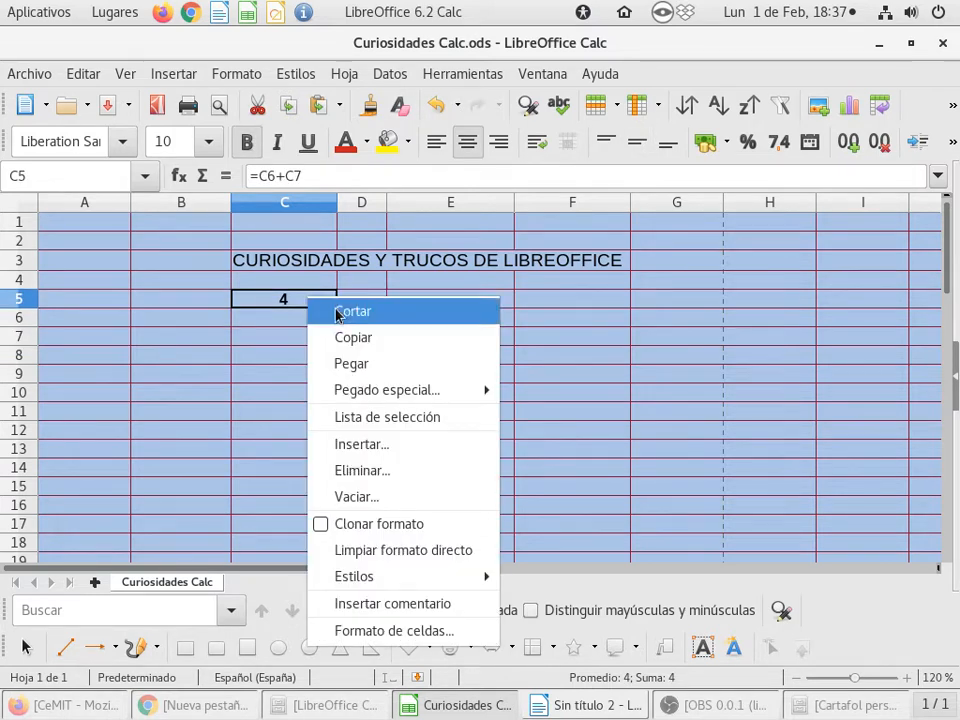
click(332, 312)
click(452, 302)
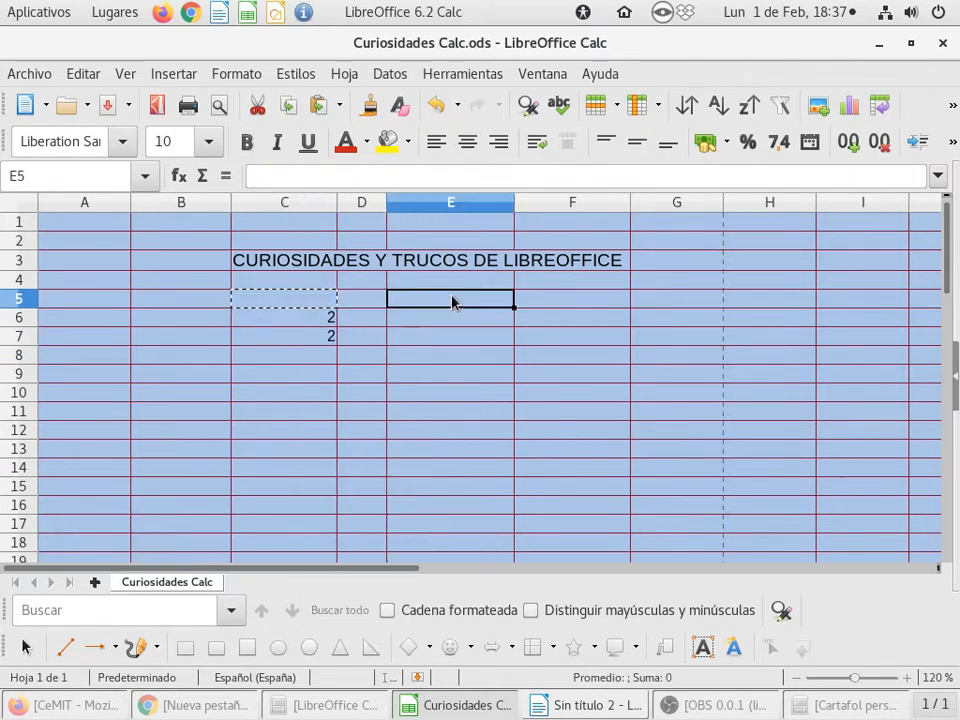
right_click(452, 302)
click(490, 366)
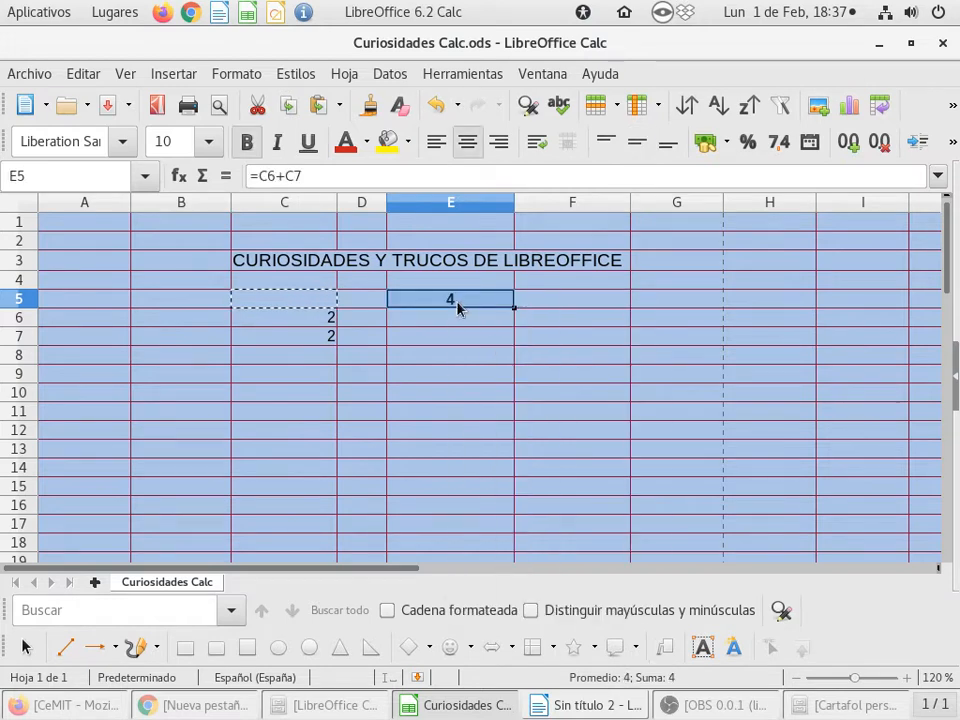
Examine which cells the pasted formula in E5 refers to.
click(463, 320)
click(422, 304)
double_click(422, 304)
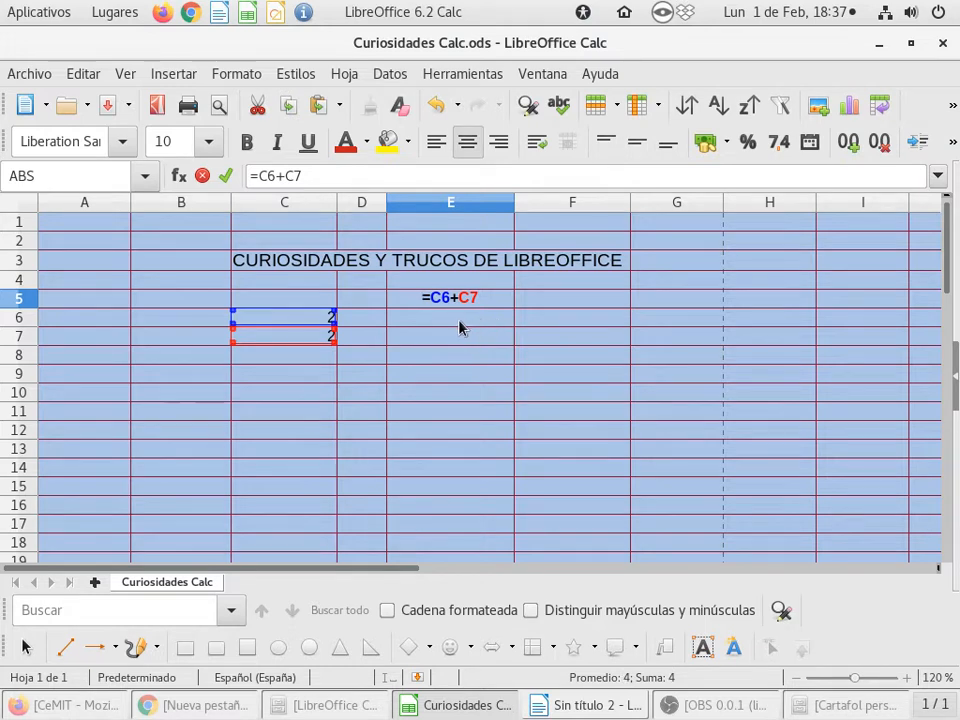
key(Return)
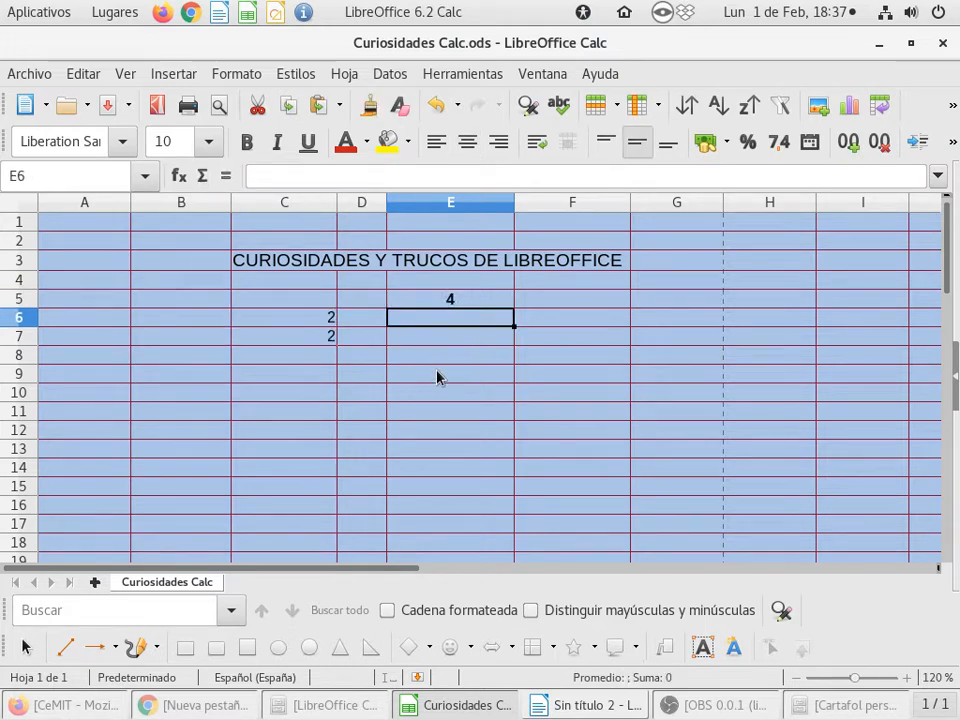
Clear the pasted formula from E5 and select cell C5.
key(Up)
click(280, 302)
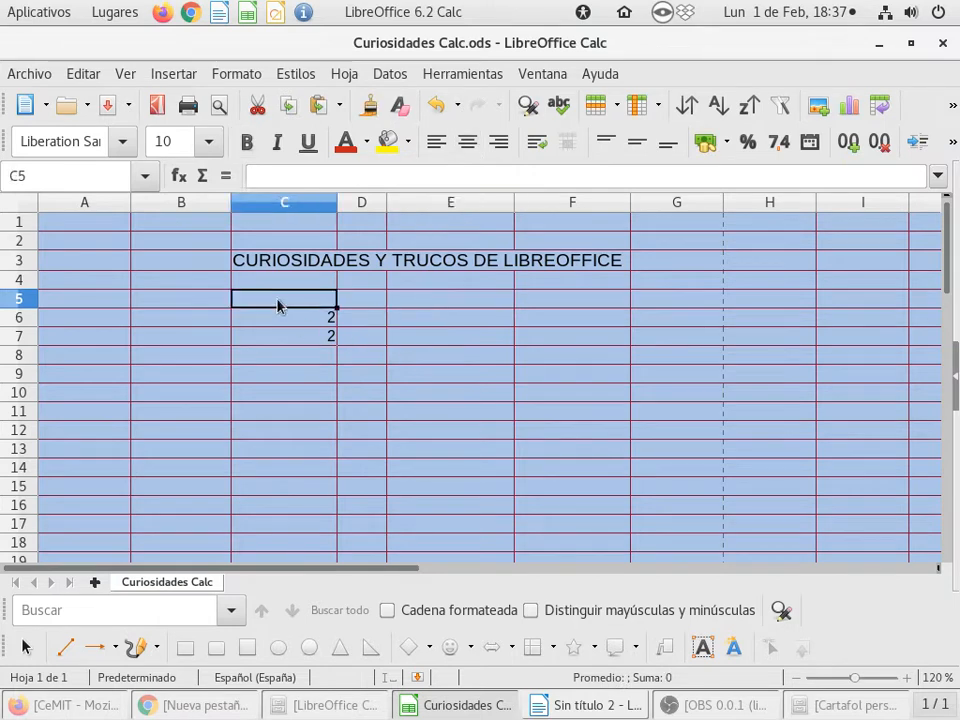
Enter the formula =SUMA(C6;C7) in cell C5.
text(=SUM)
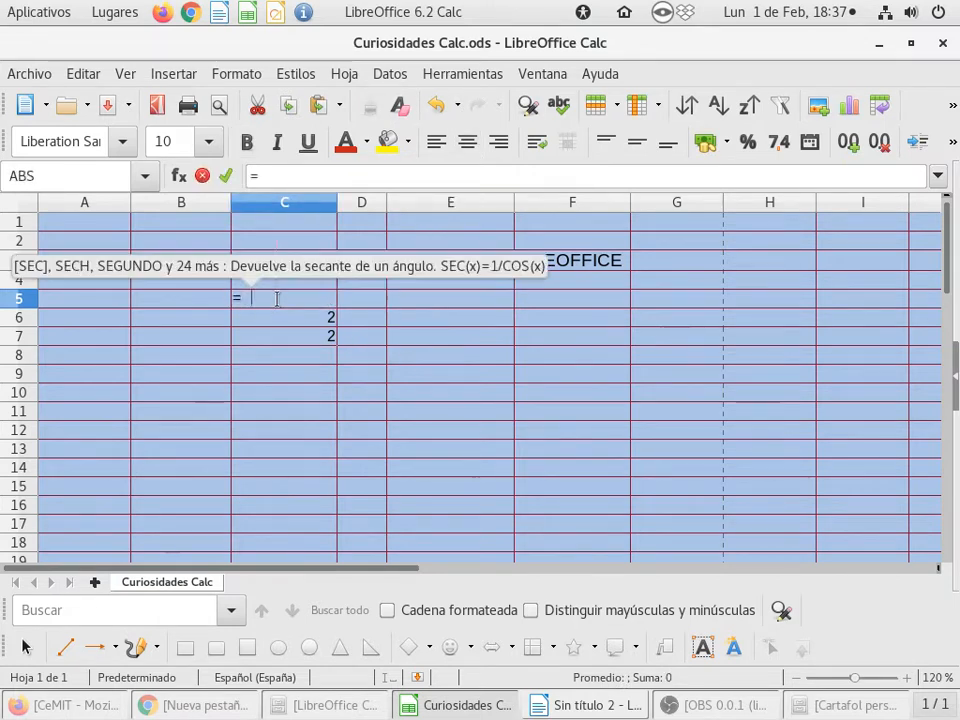
text(A()
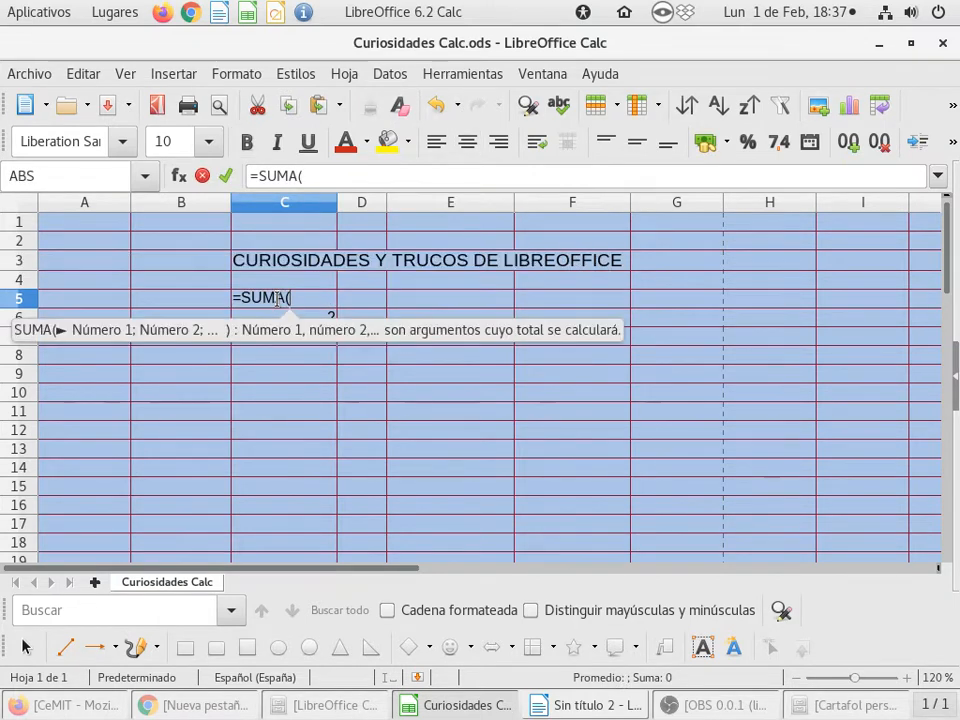
click(323, 318)
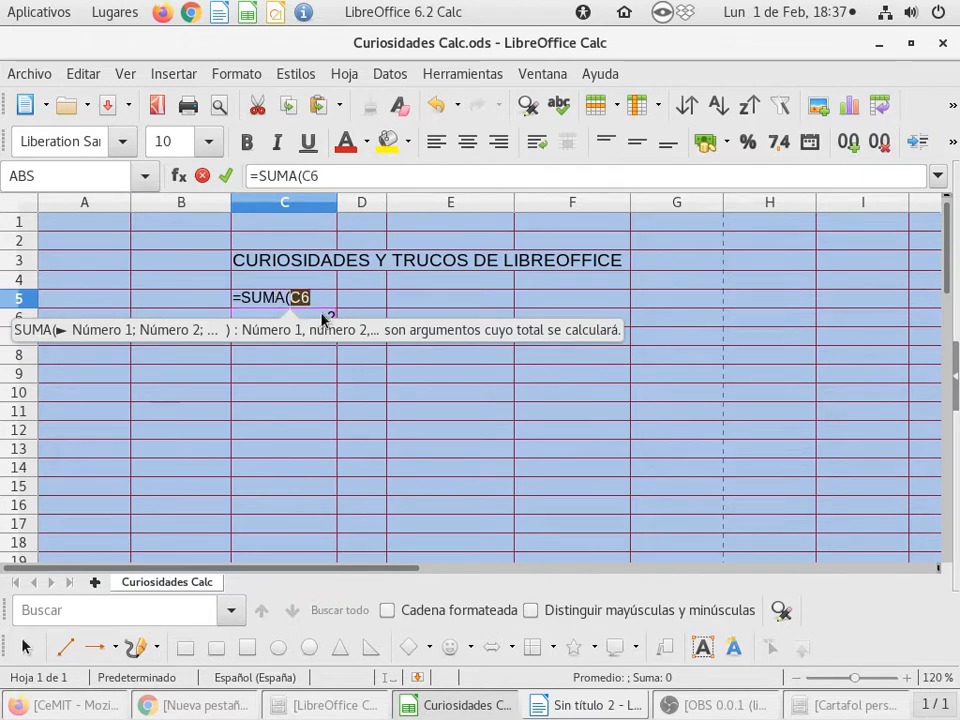
text(;)
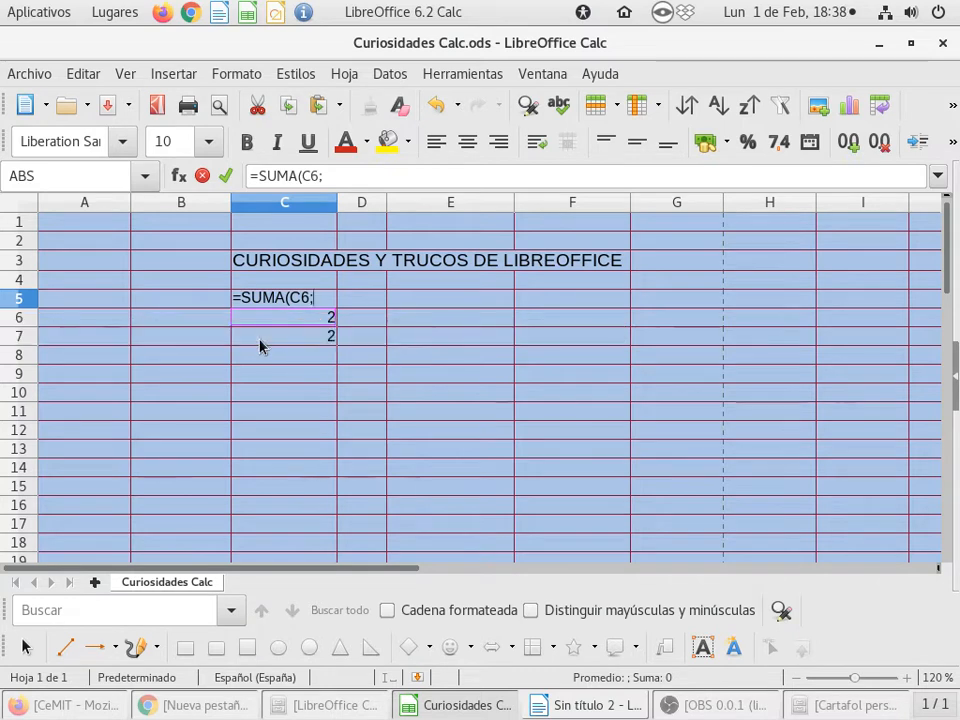
click(259, 341)
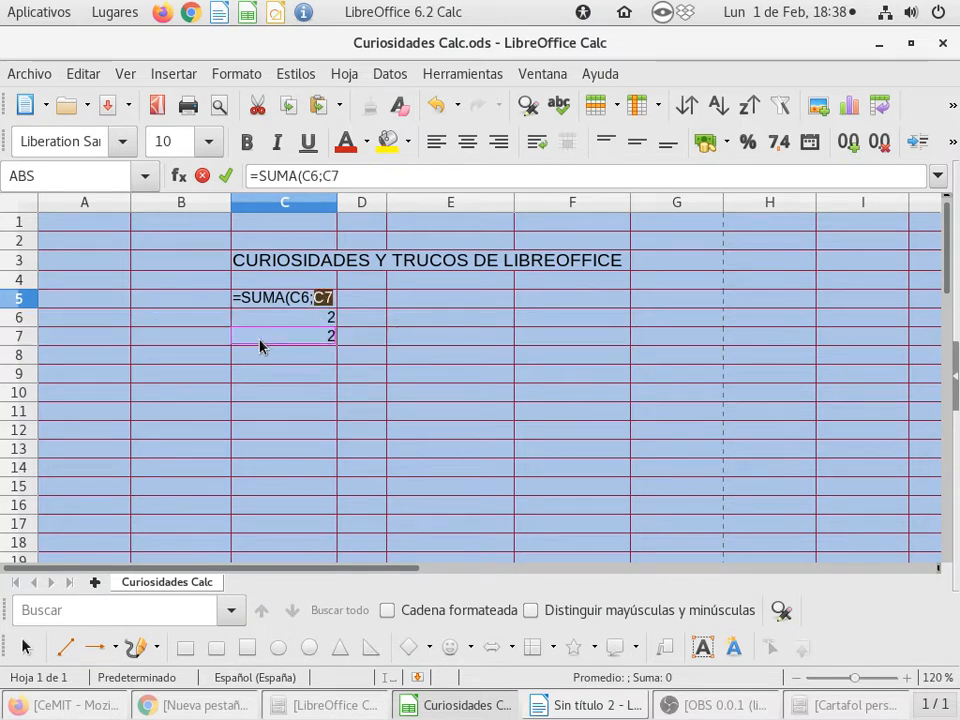
text())
key(Return)
Cut the formula cell C5, paste it into E5 and confirm the paste a second time.
click(301, 300)
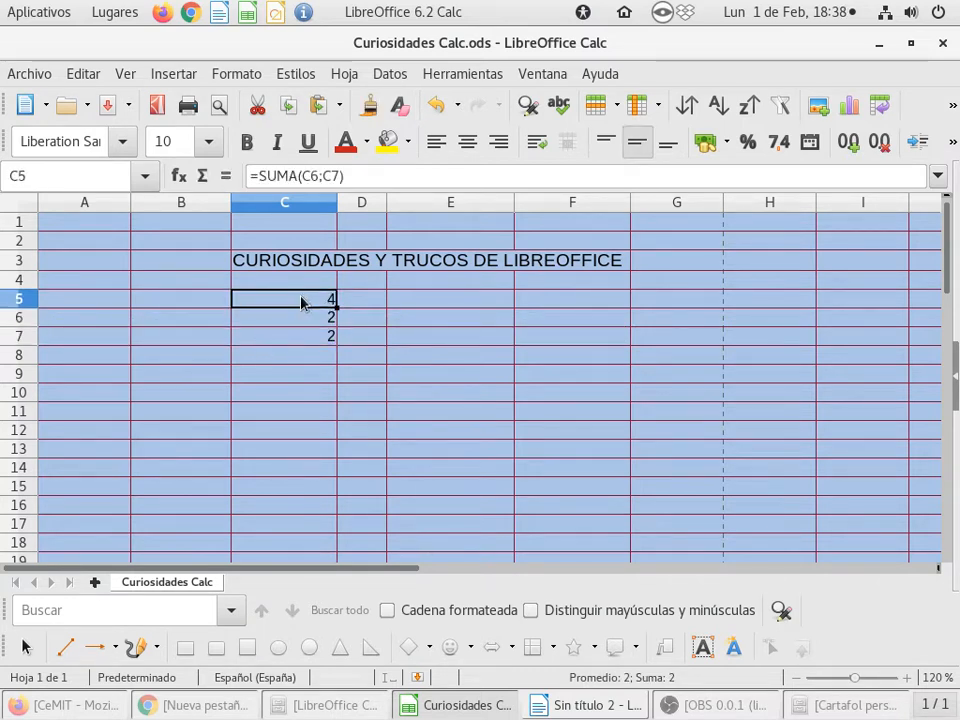
right_click(301, 300)
click(306, 314)
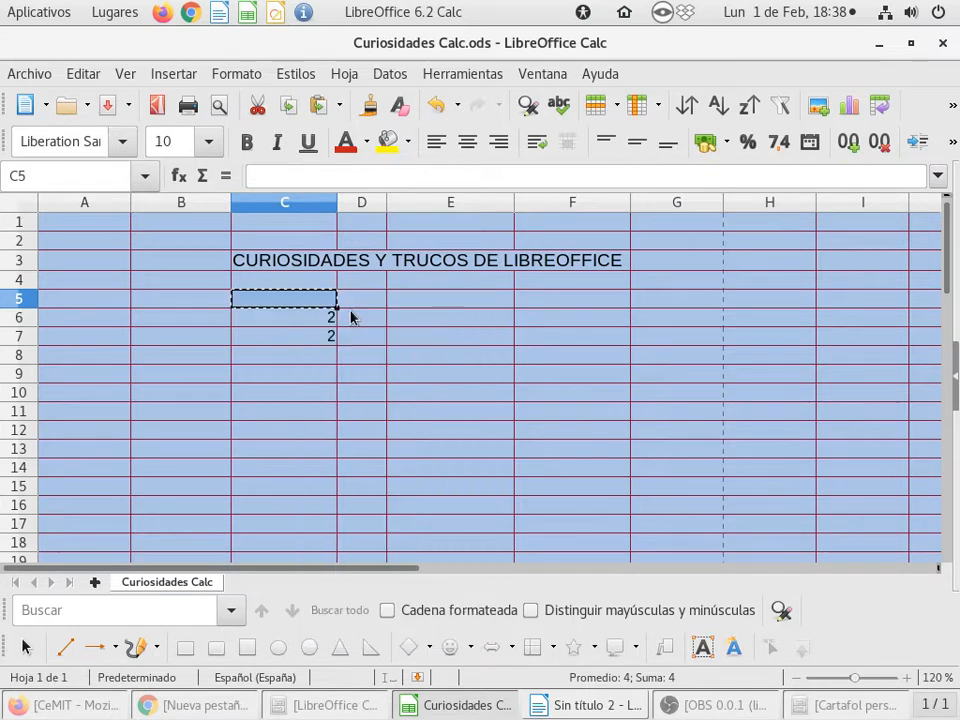
right_click(456, 304)
click(476, 368)
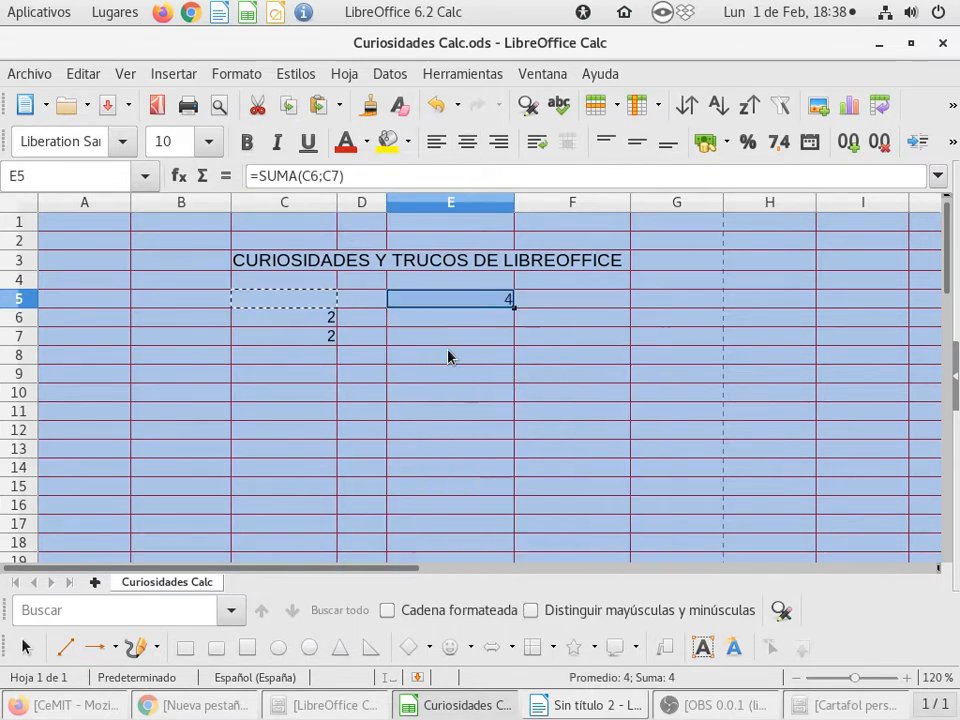
key(Return)
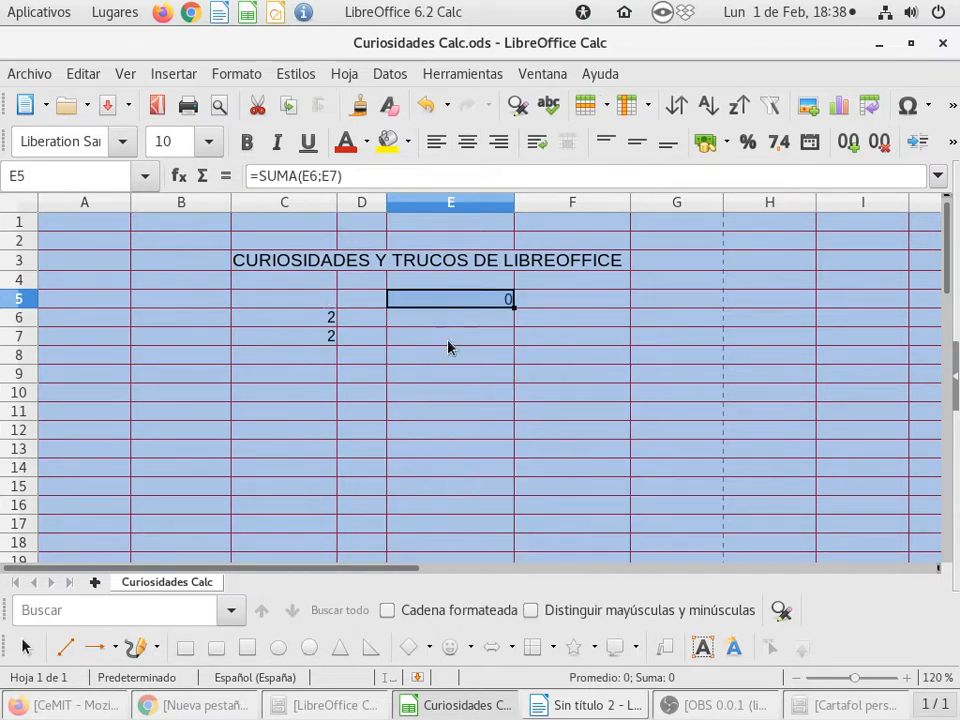
Check which cells the pasted formula in E5 refers to, and clear the formula from E5.
key(Down)
key(Up)
key(Left)
key(Left)
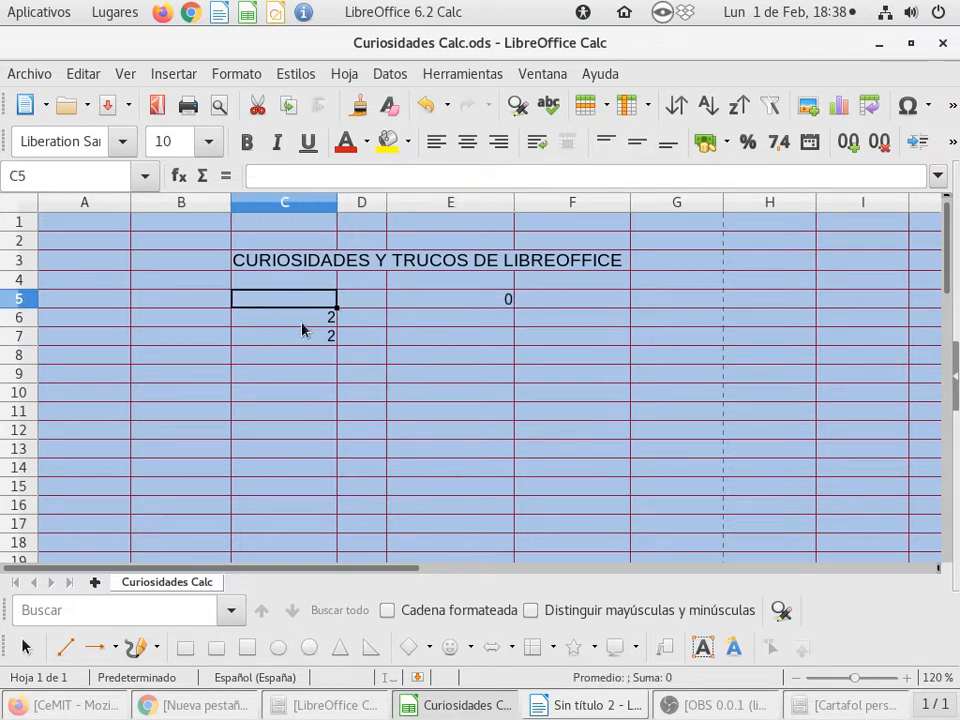
click(422, 305)
double_click(431, 298)
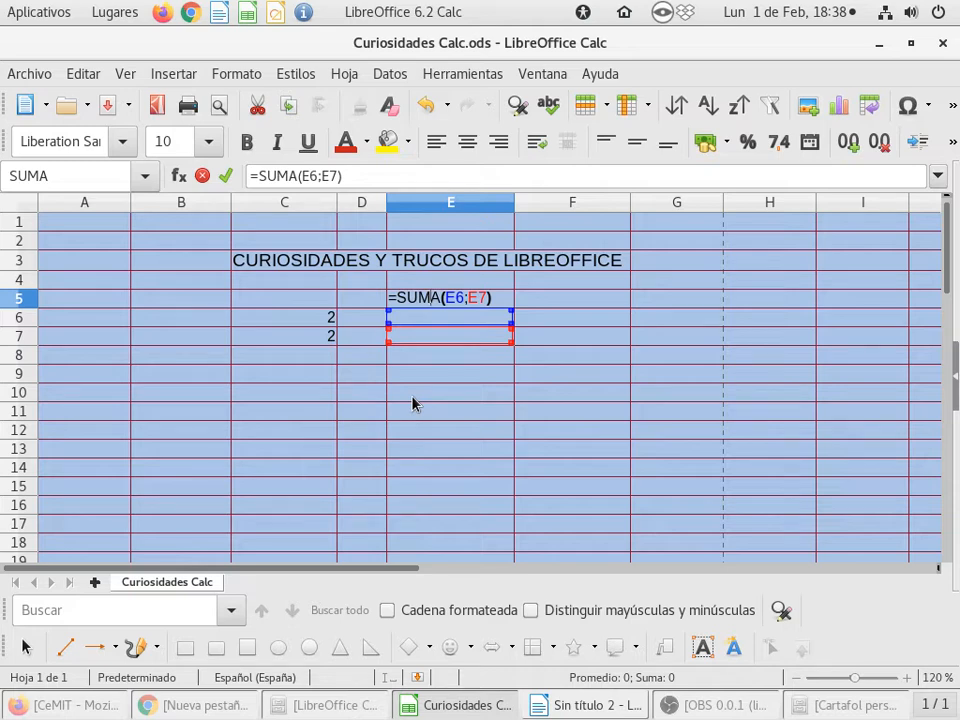
key(End)
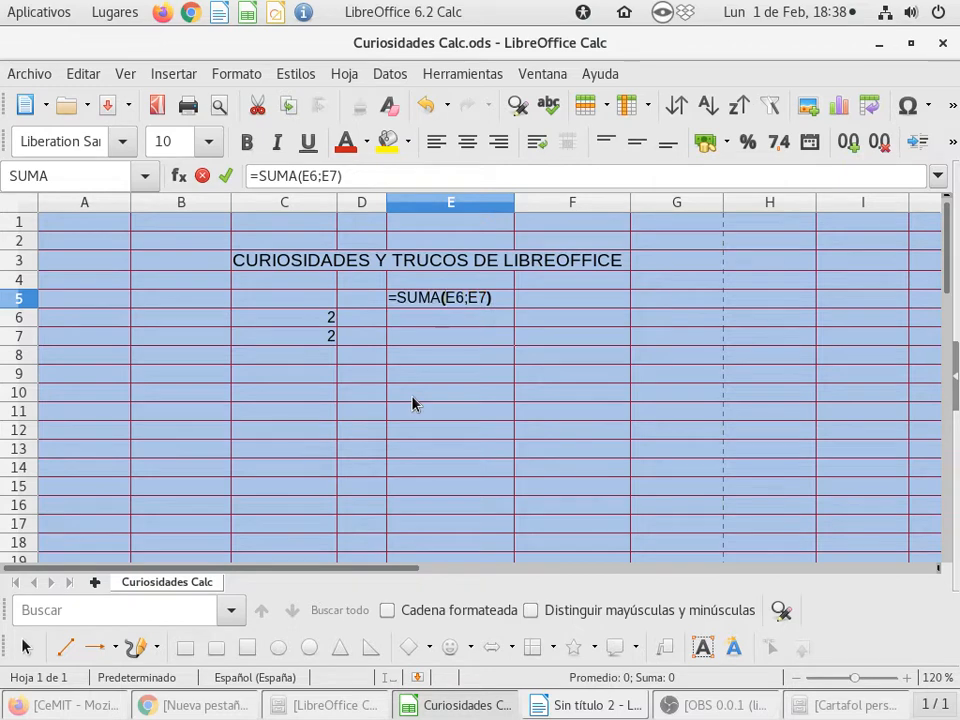
click(435, 318)
key(Escape)
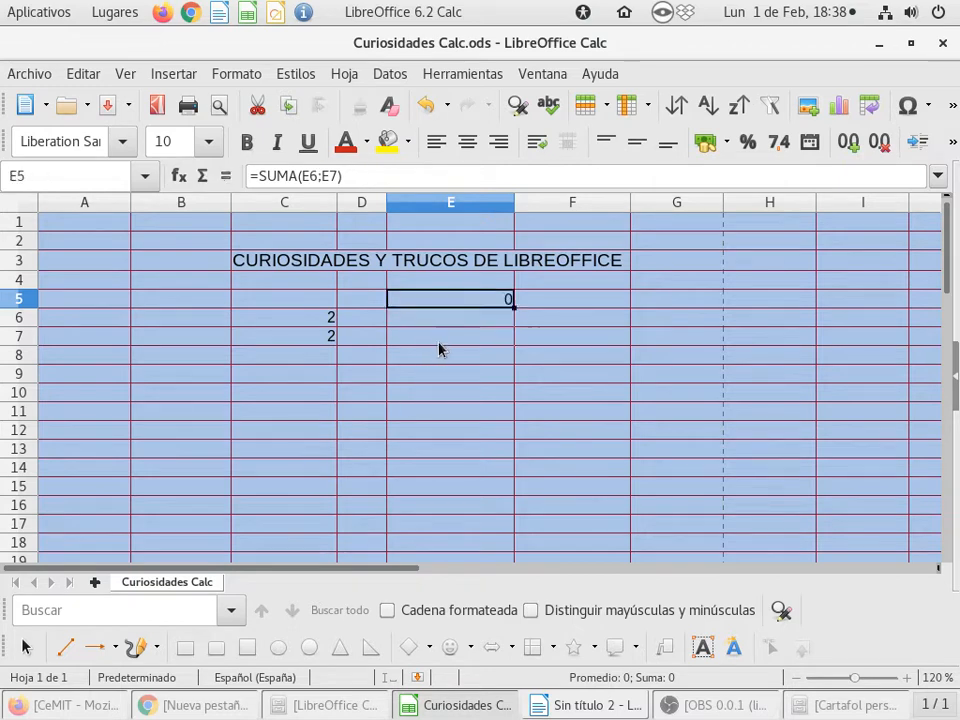
key(Delete)
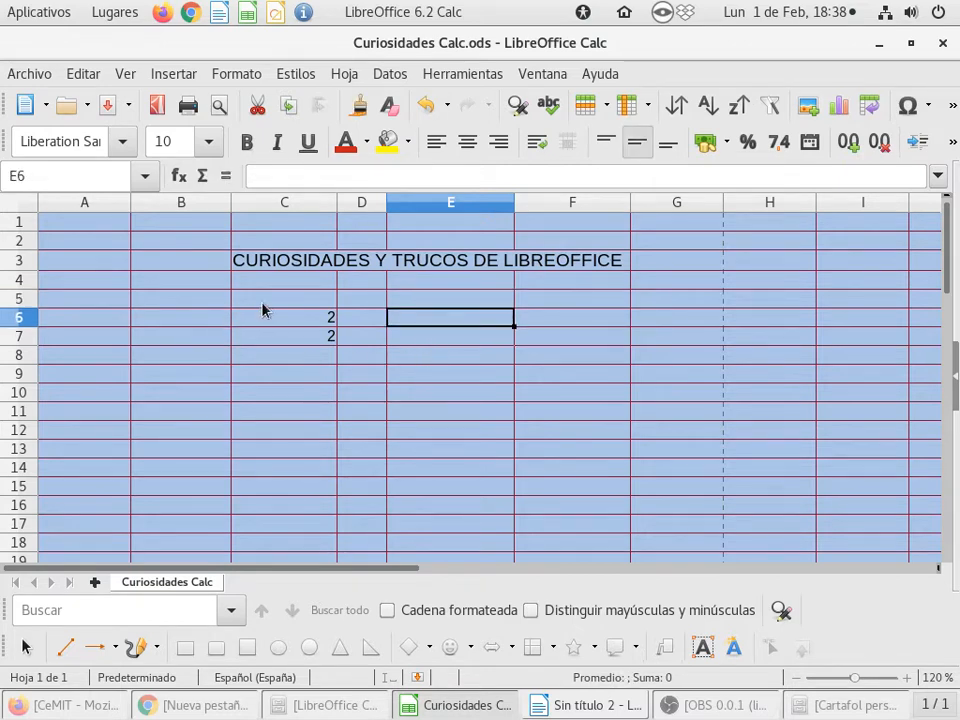
Enter the formula =SUMA(C6;C7) in cell C5 again.
click(272, 300)
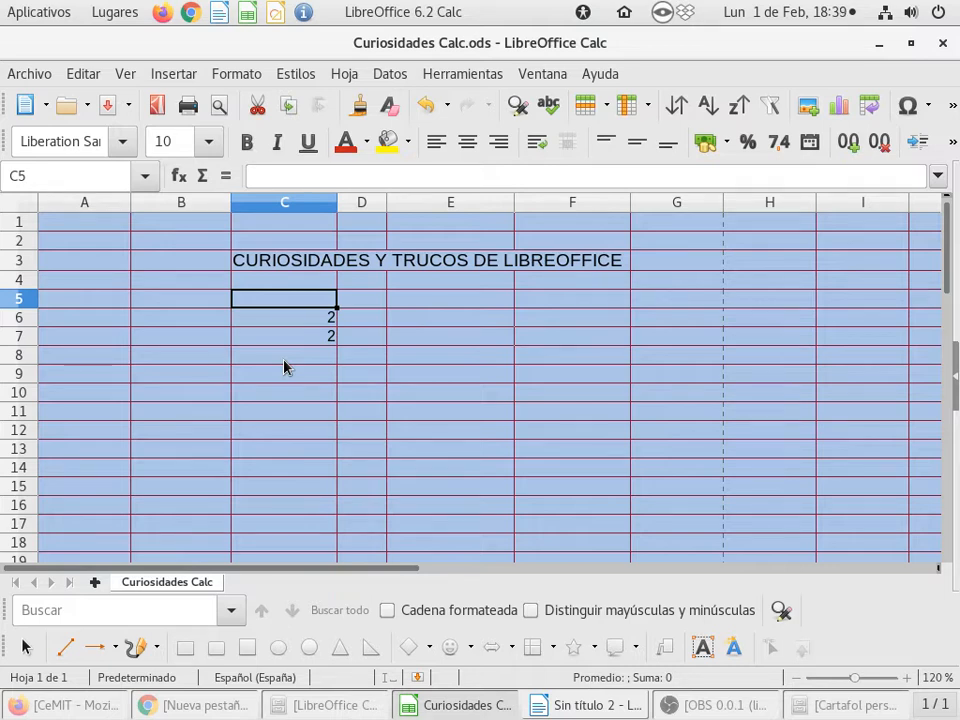
text(=)
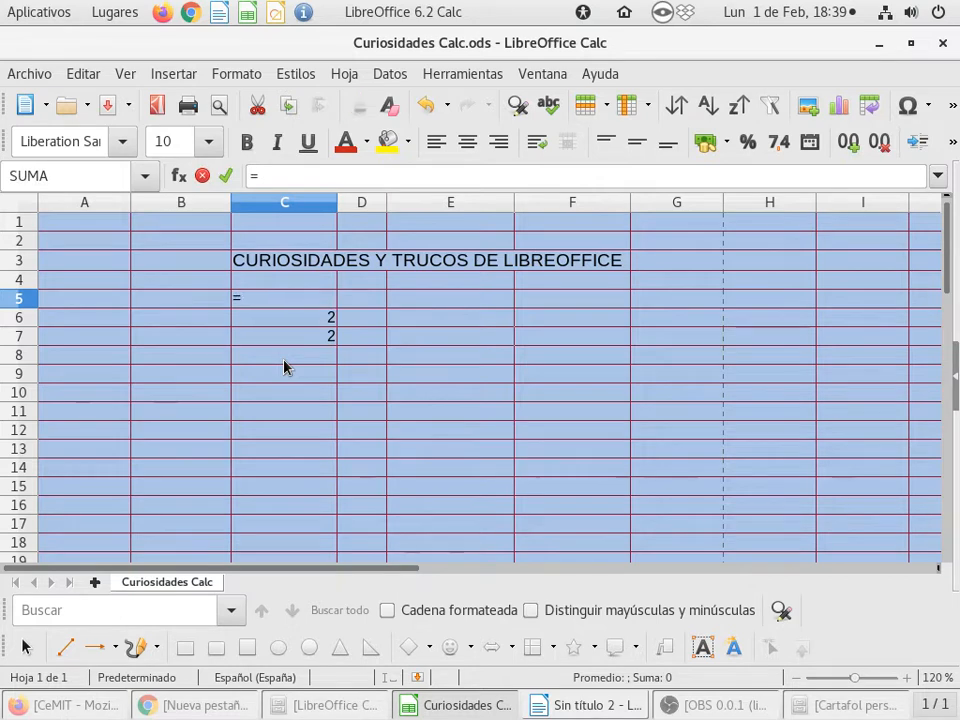
text(SUMA()
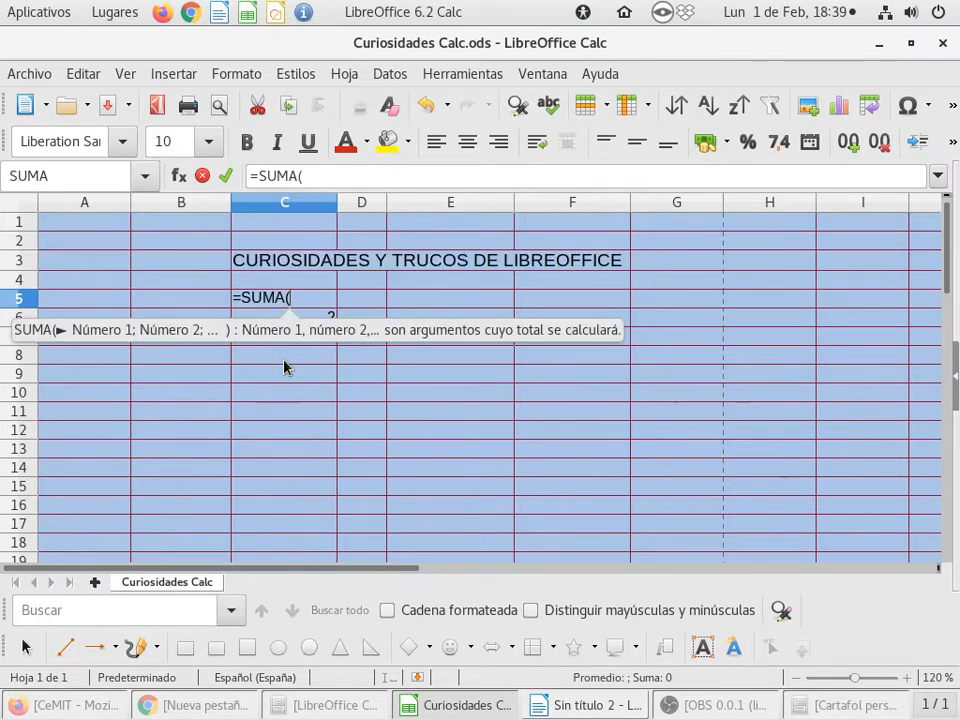
click(313, 325)
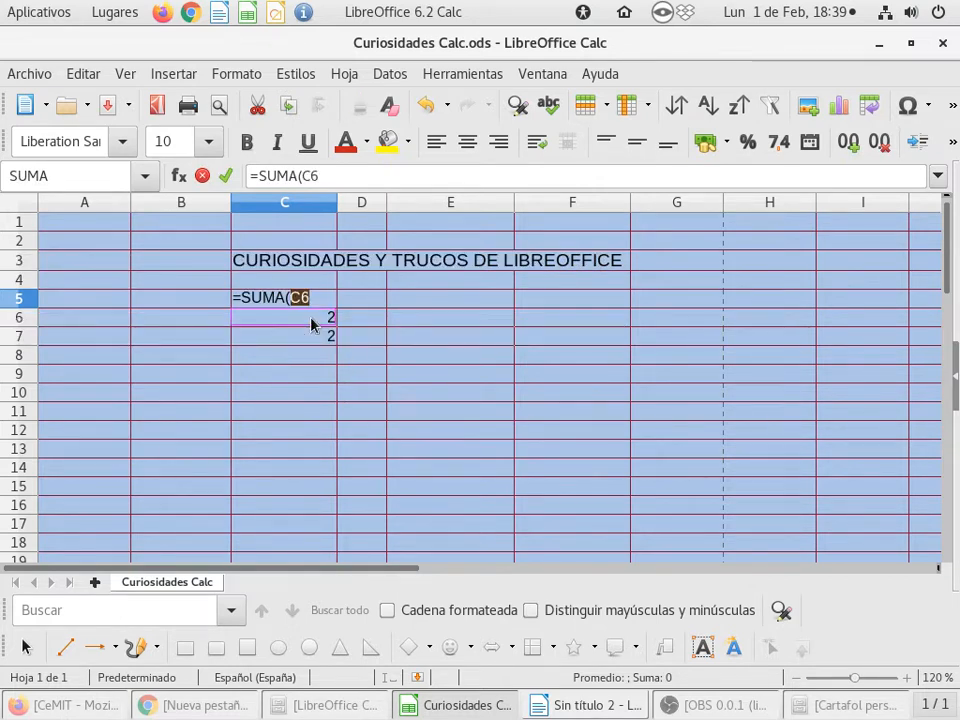
text(;)
click(289, 340)
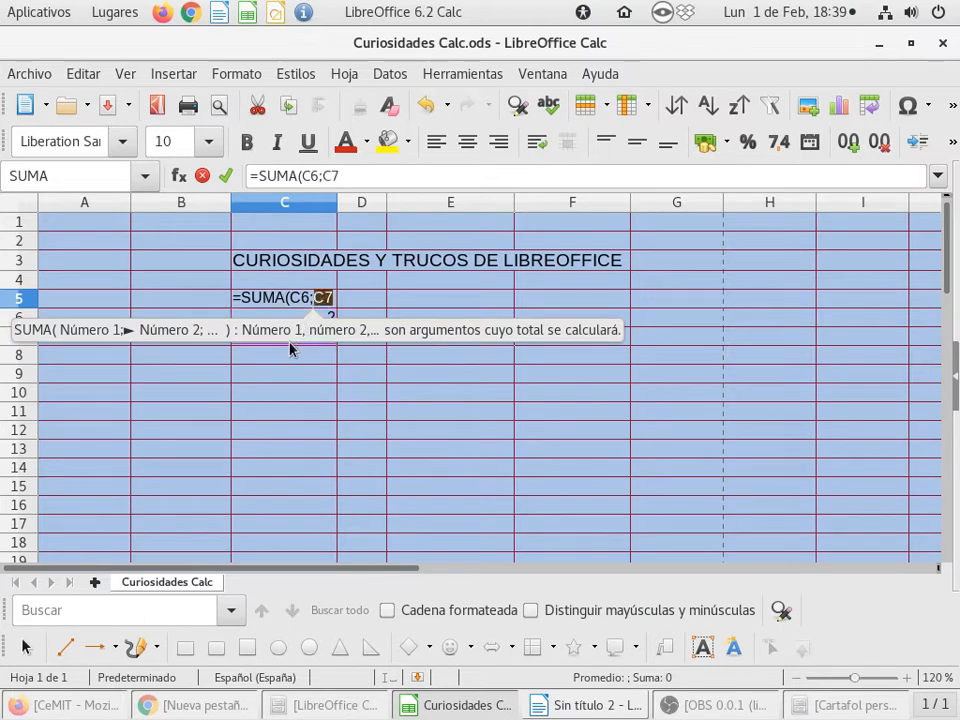
text())
key(Return)
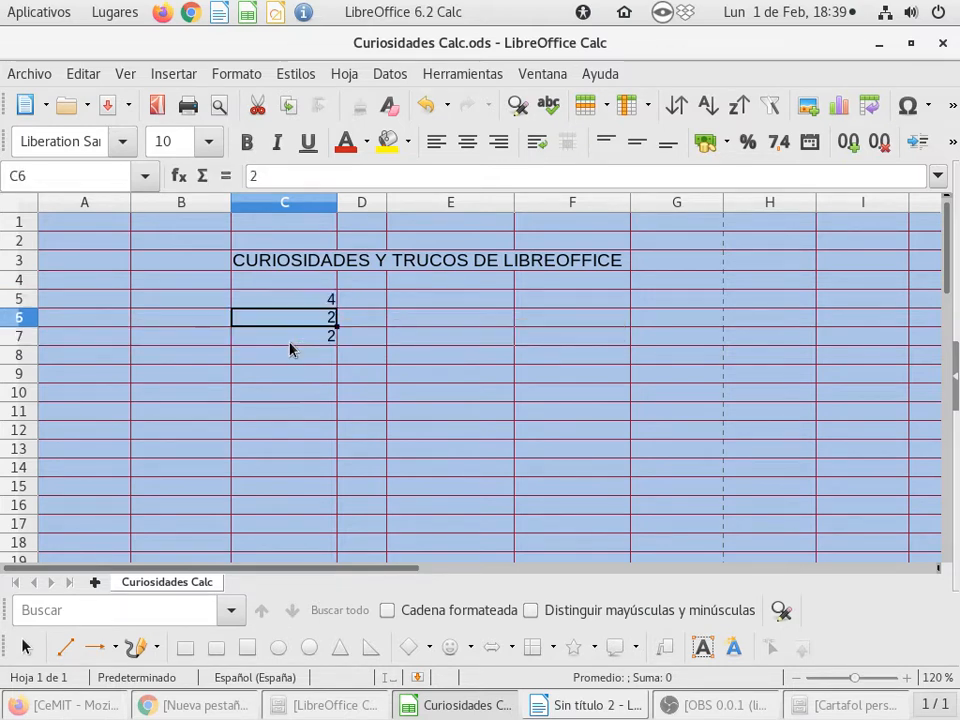
Make the formula result in C5 bold and center it horizontally.
key(Up)
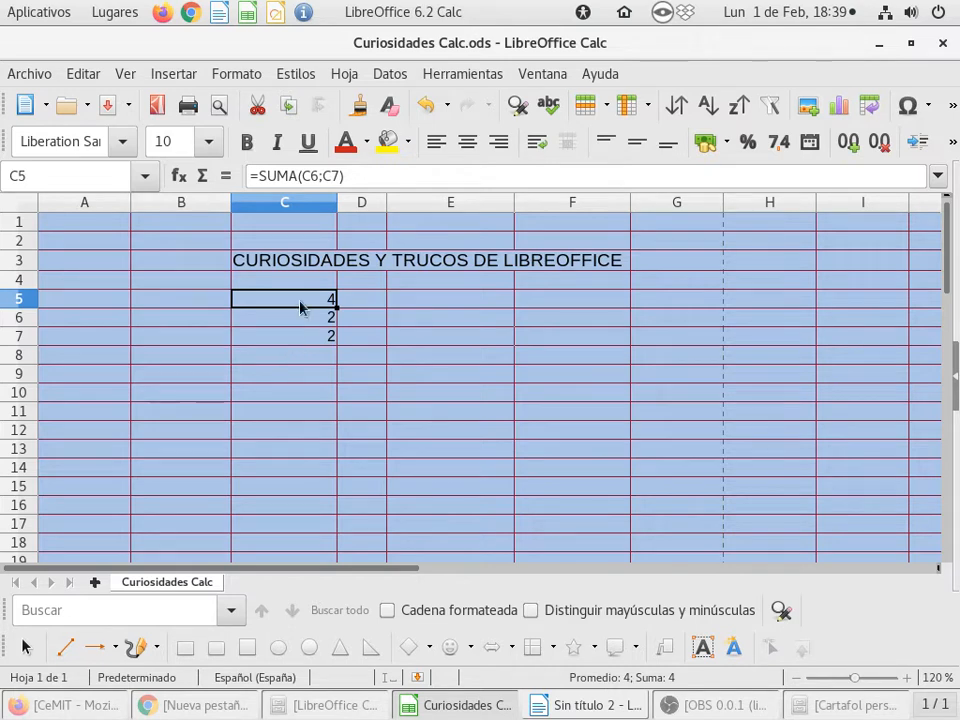
right_click(301, 307)
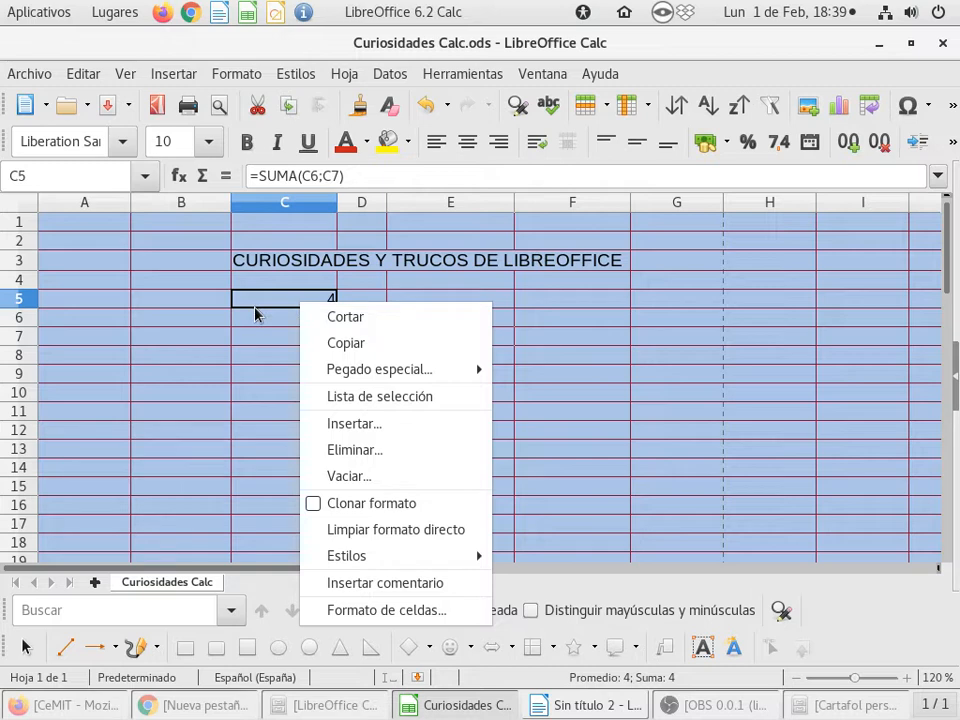
click(278, 317)
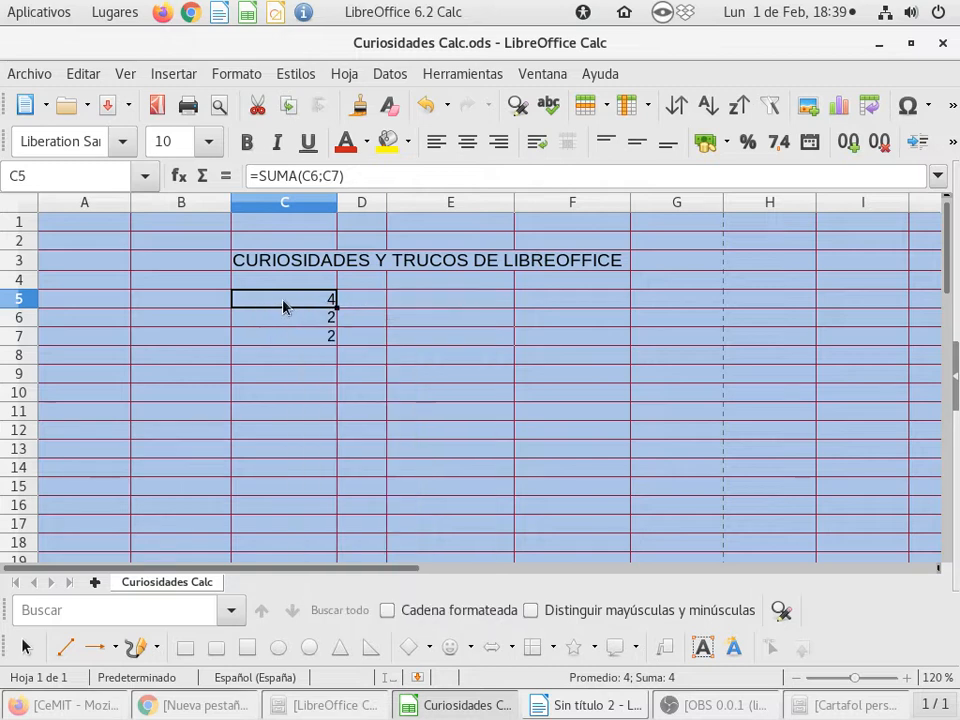
click(246, 141)
click(467, 141)
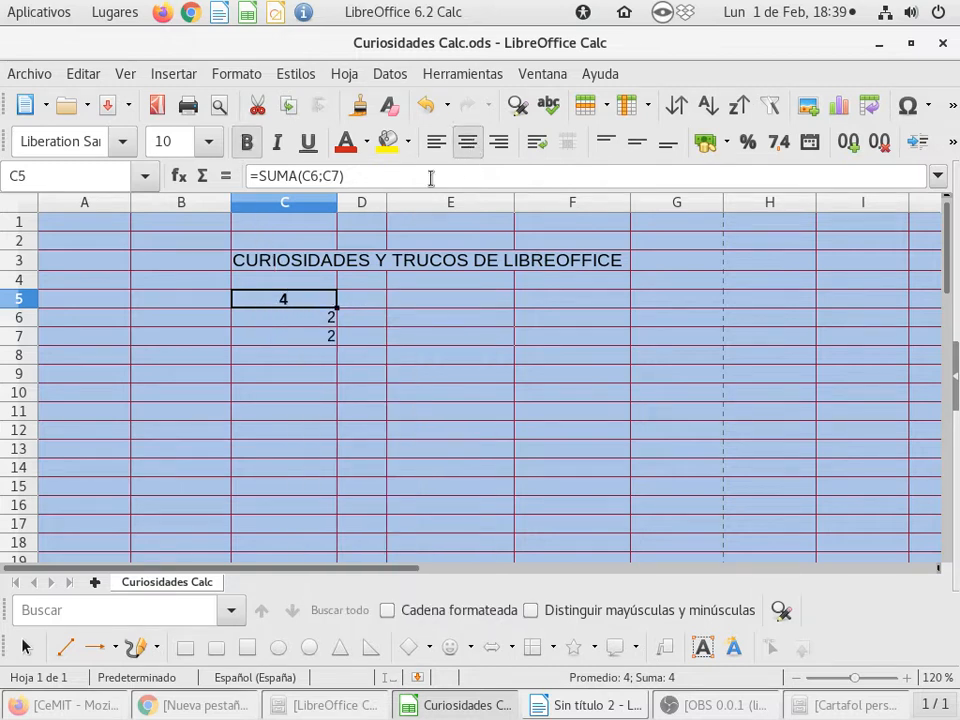
click(441, 77)
click(388, 74)
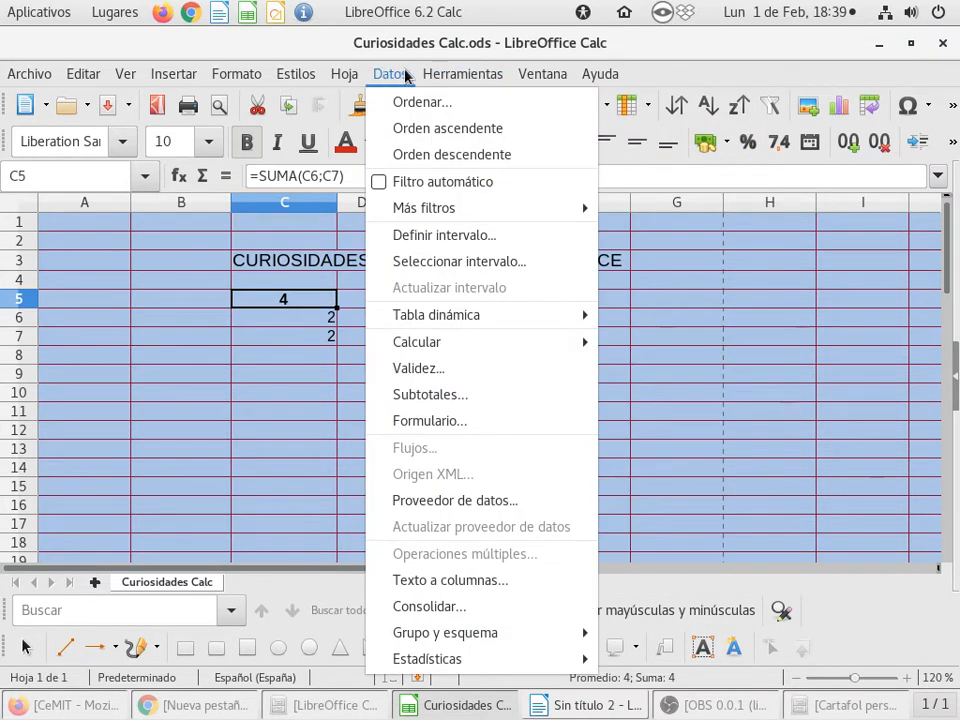
mouse_move(462, 79)
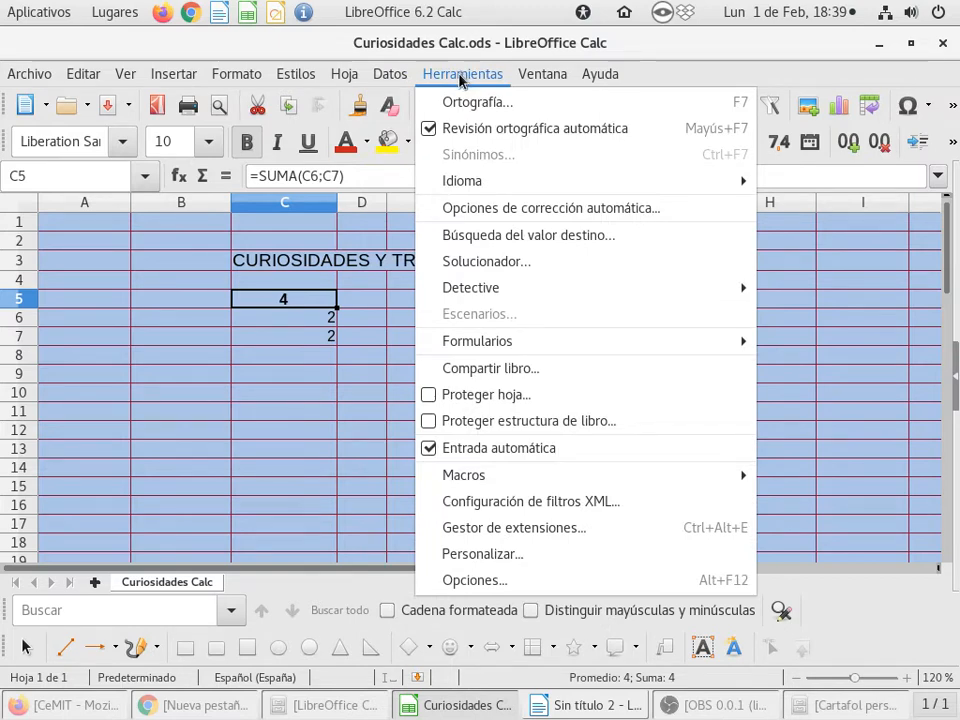
mouse_move(381, 80)
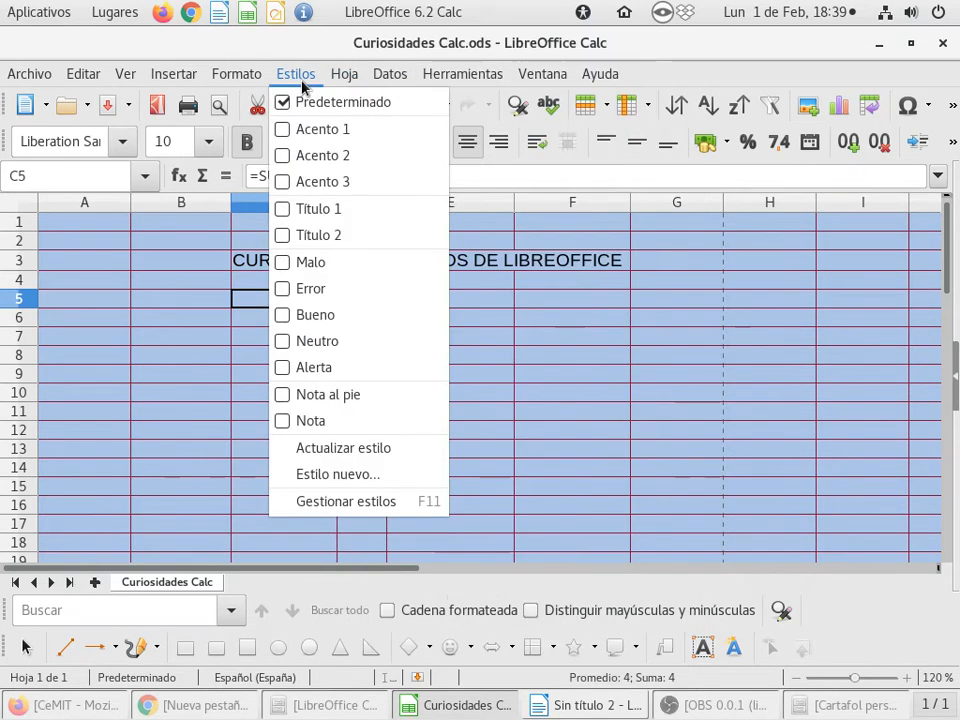
mouse_move(238, 80)
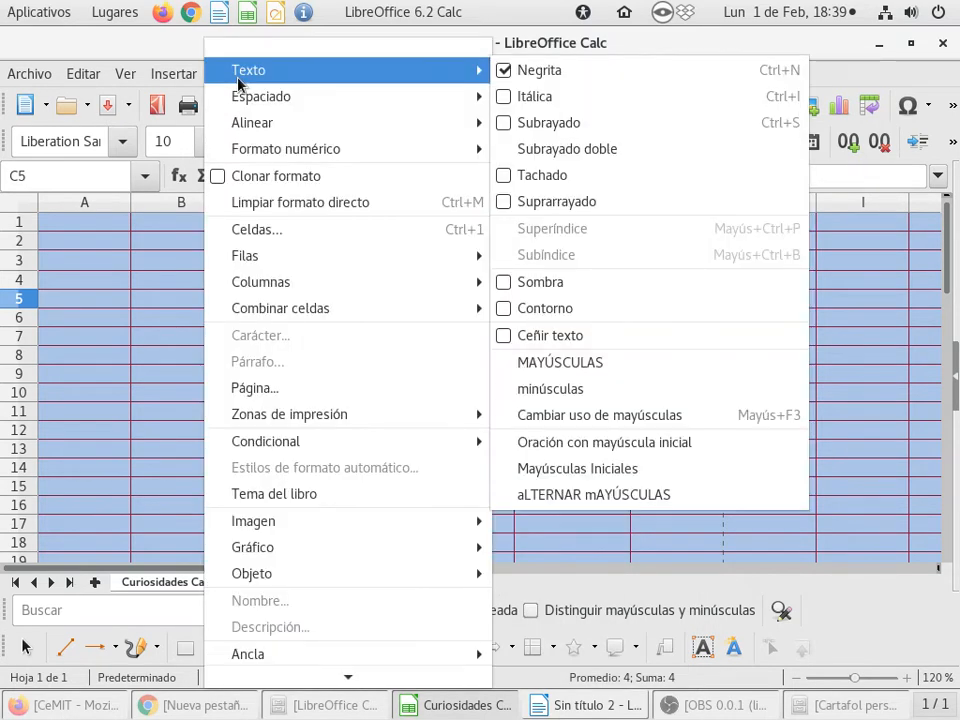
click(288, 208)
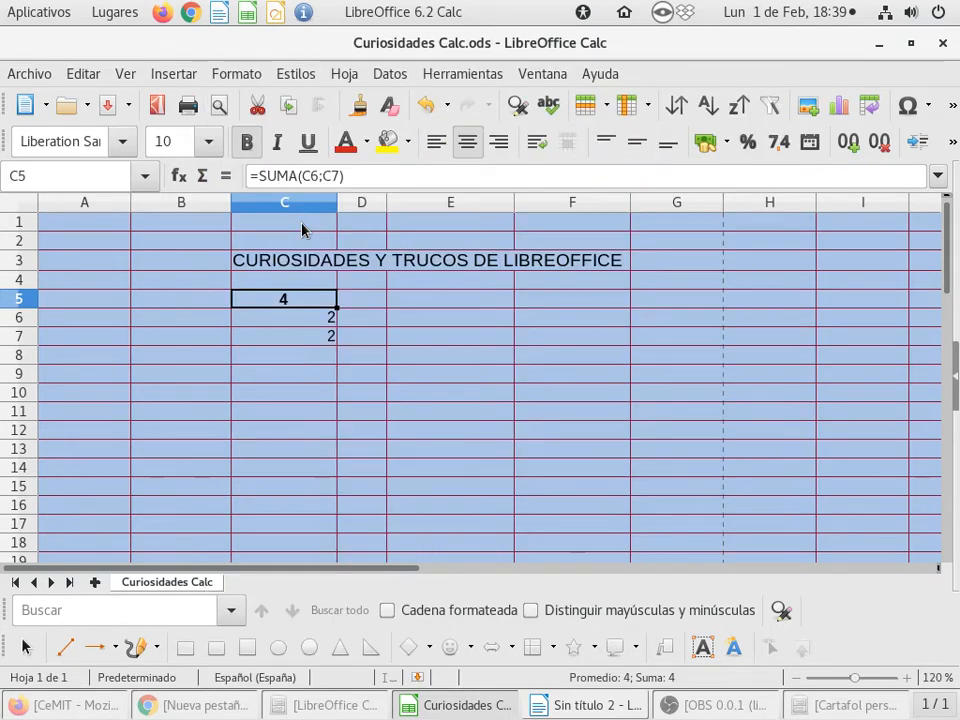
Look at the border and number format settings of cell C5, and leave them without applying anything.
key(ctrl+1)
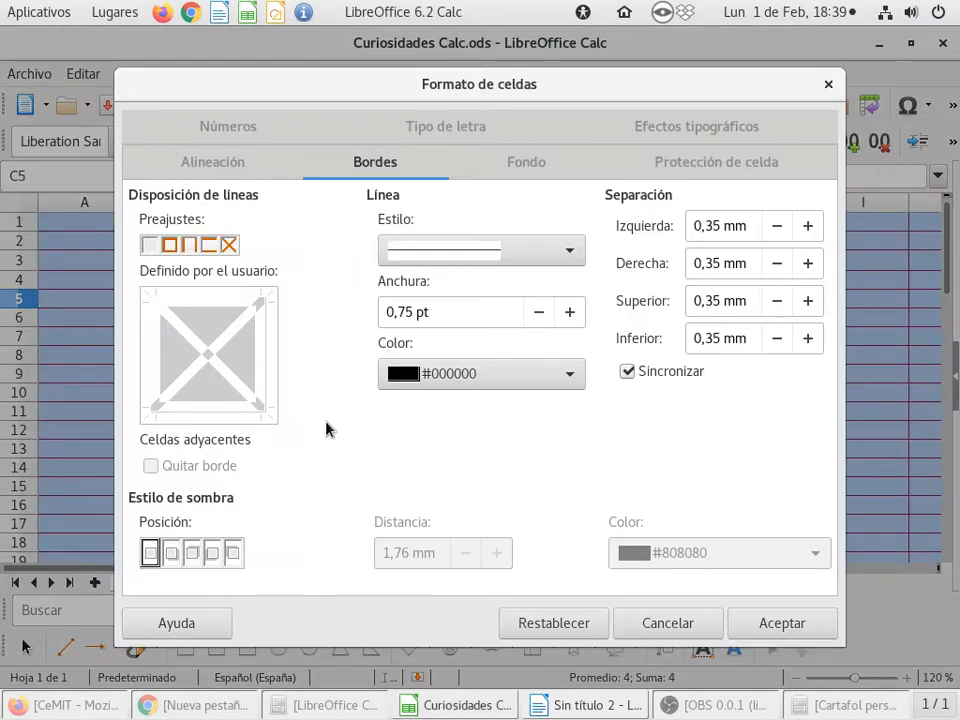
click(236, 131)
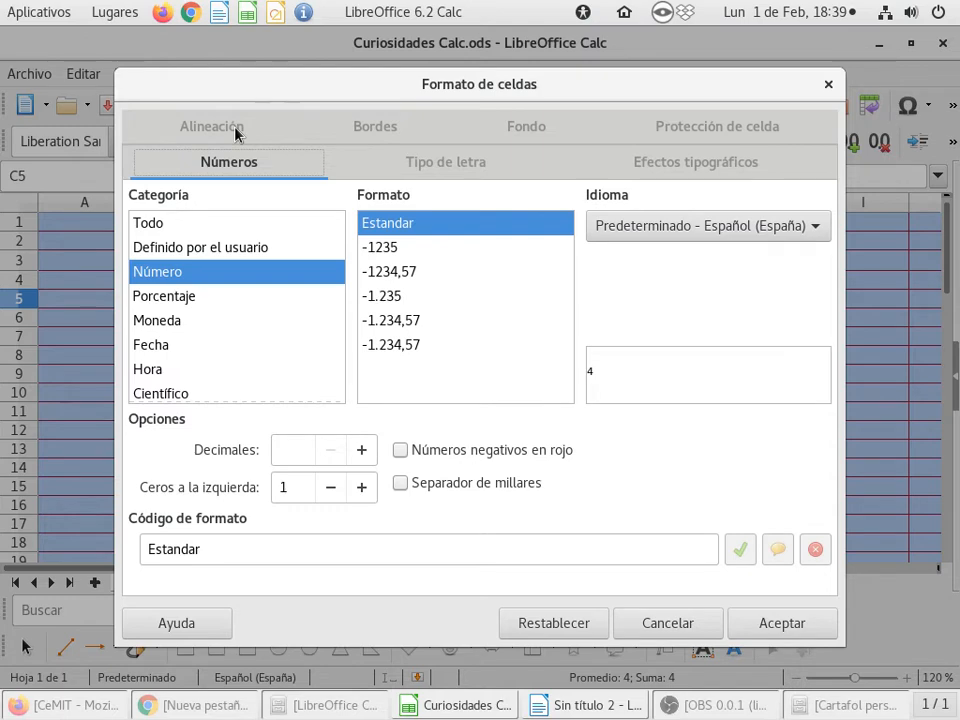
click(672, 623)
click(536, 74)
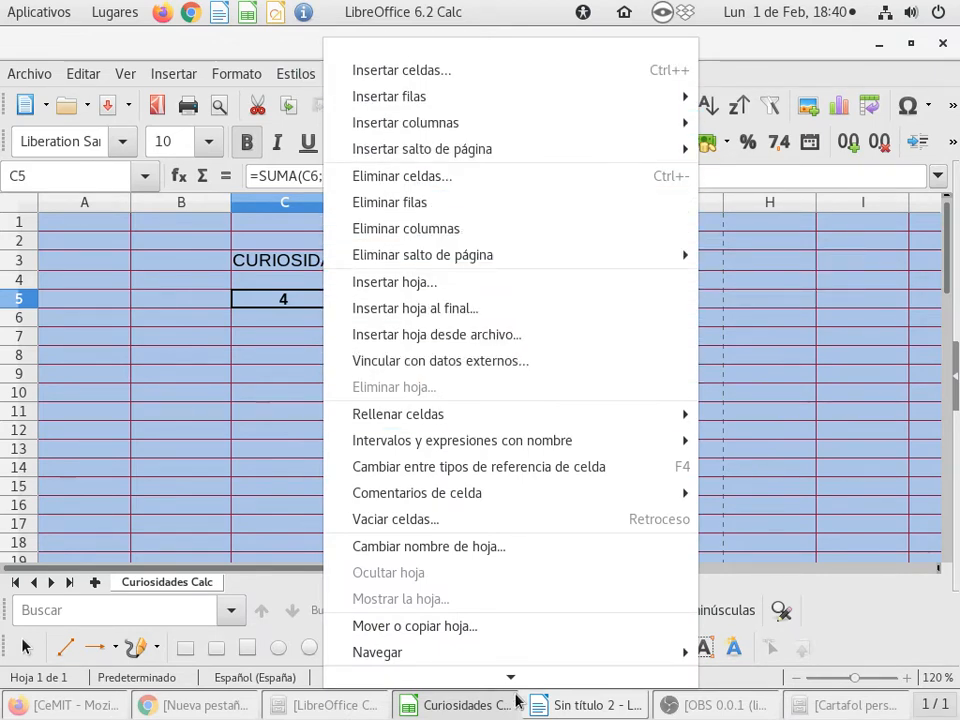
mouse_move(515, 677)
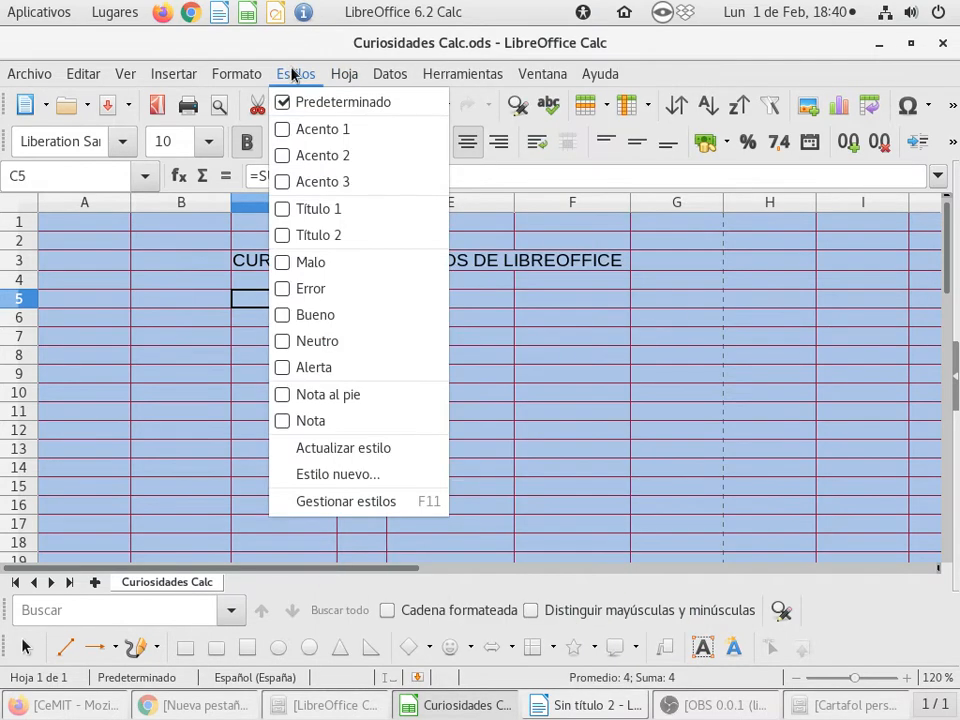
mouse_move(237, 74)
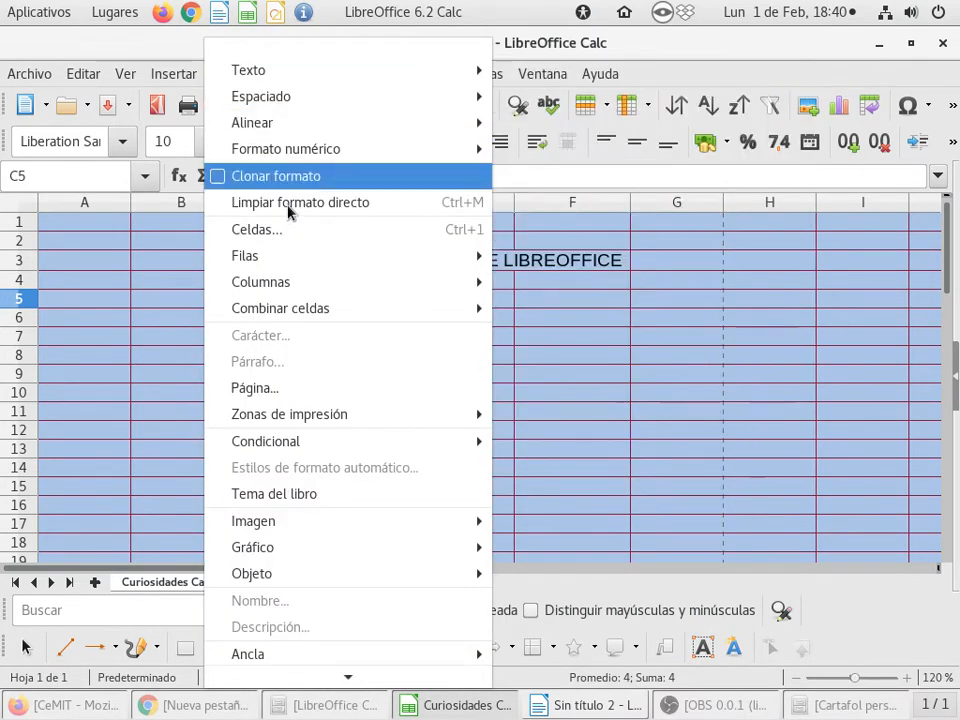
mouse_move(334, 684)
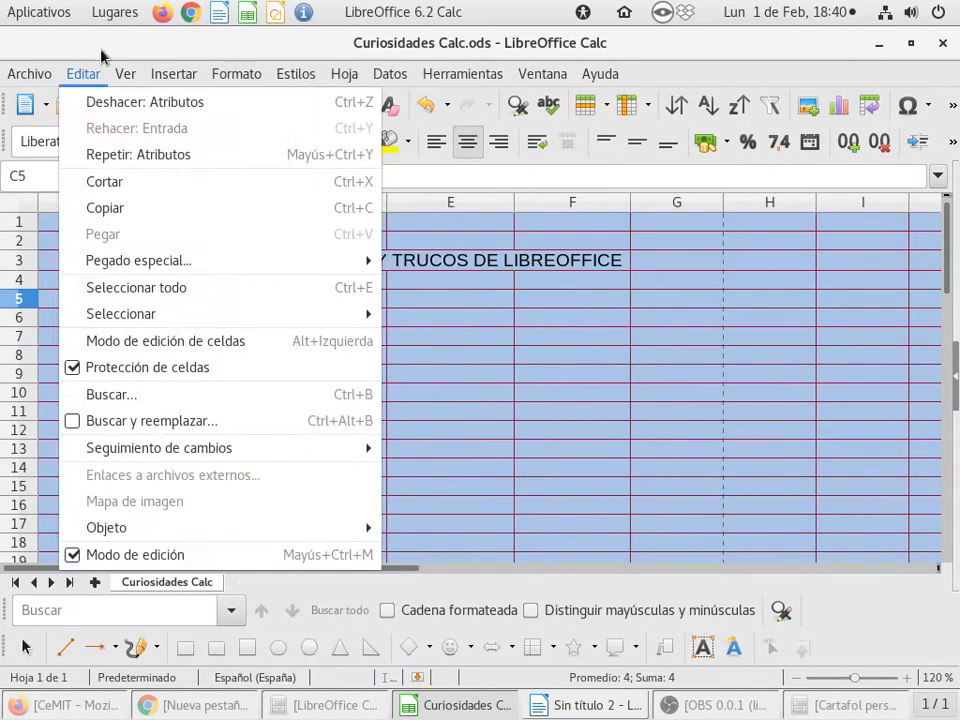
mouse_move(130, 75)
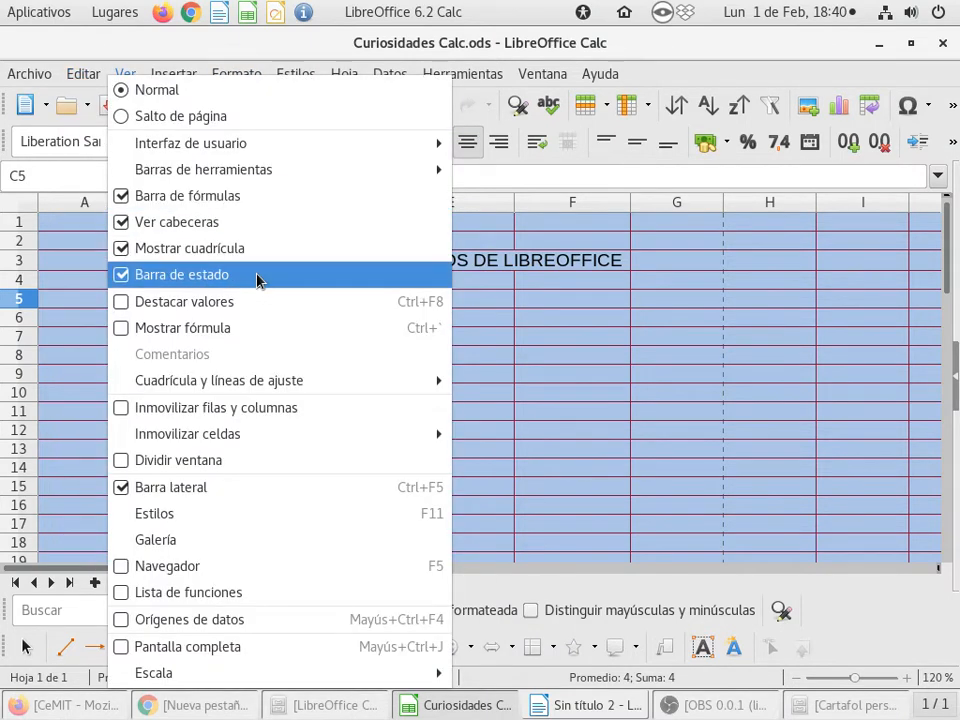
mouse_move(75, 78)
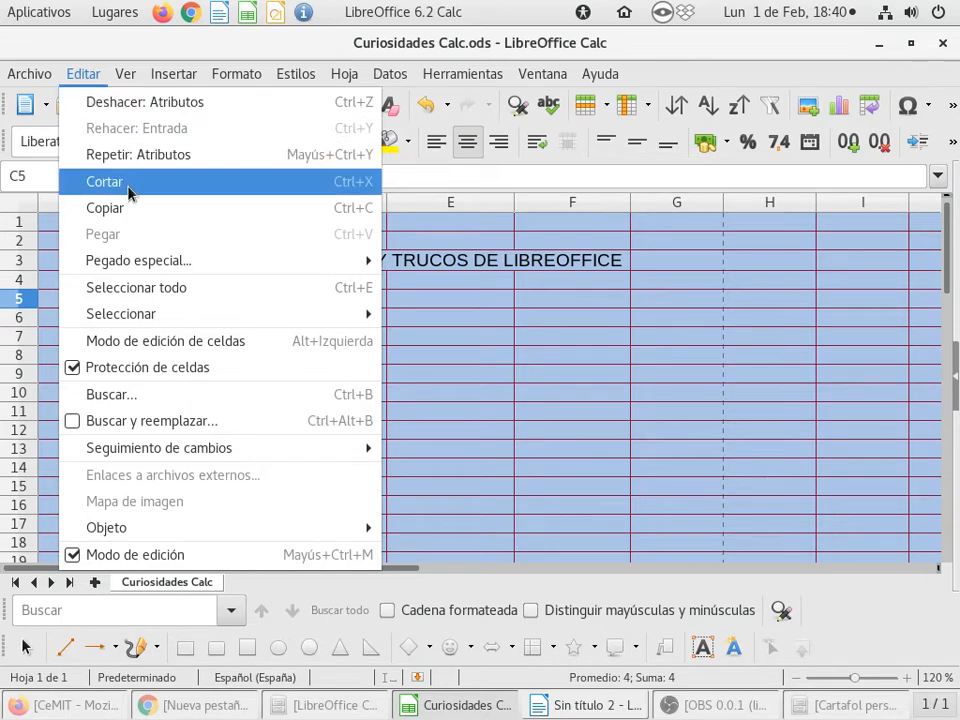
mouse_move(195, 316)
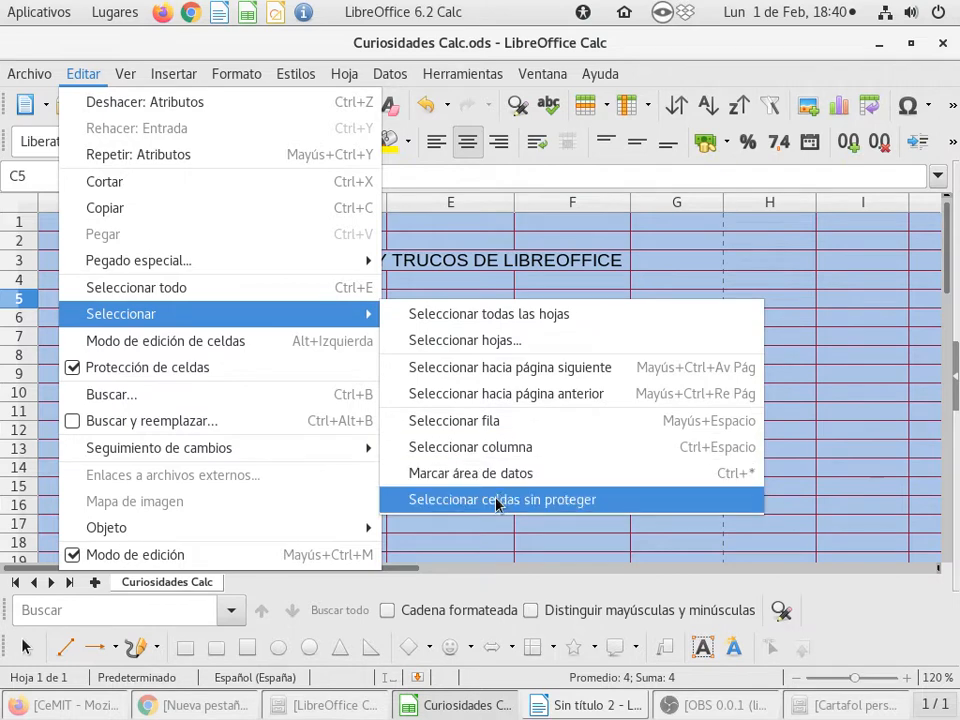
click(470, 530)
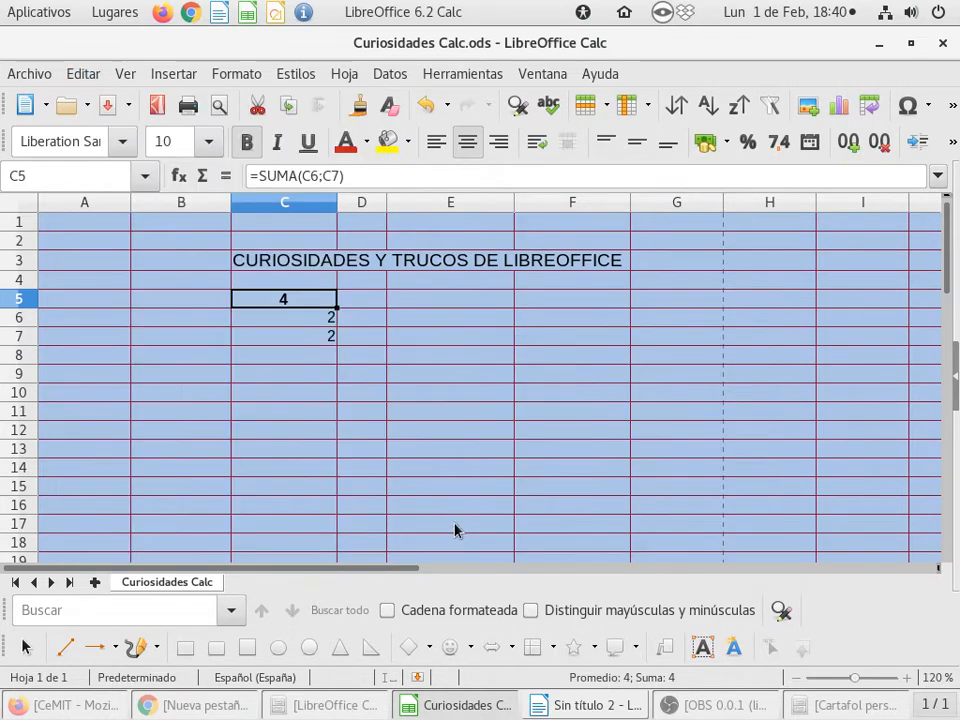
shift+click(294, 315)
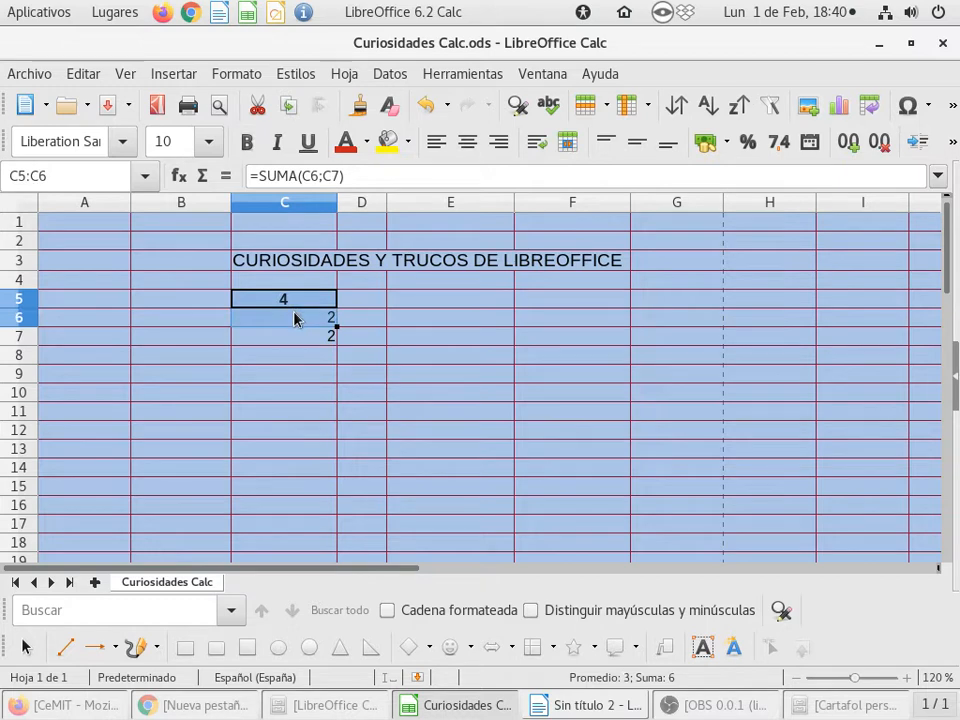
click(294, 299)
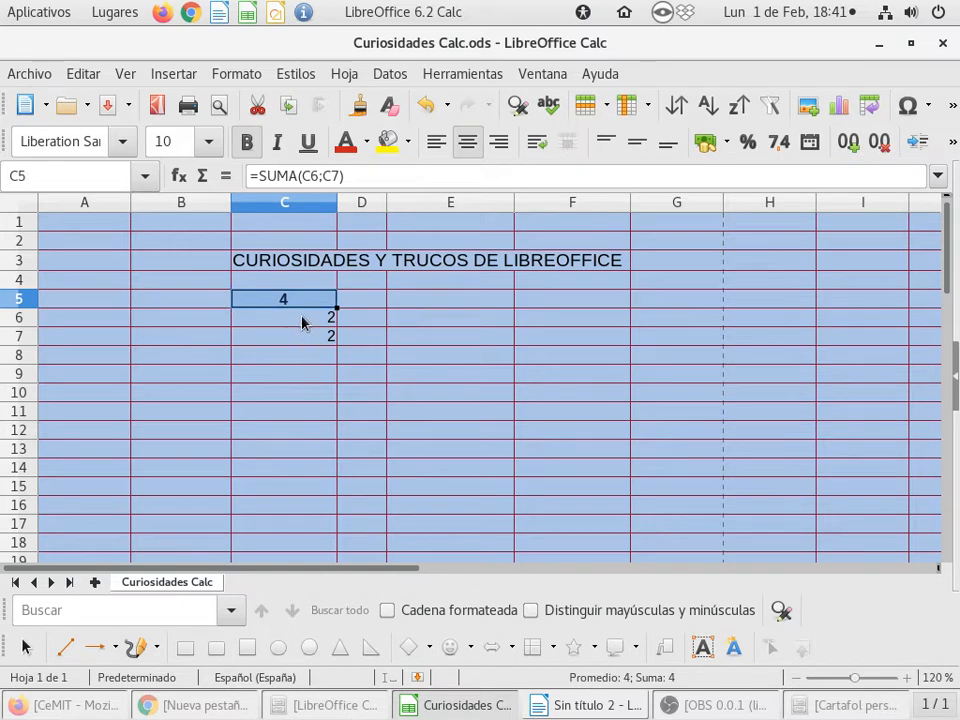
click(304, 315)
click(304, 304)
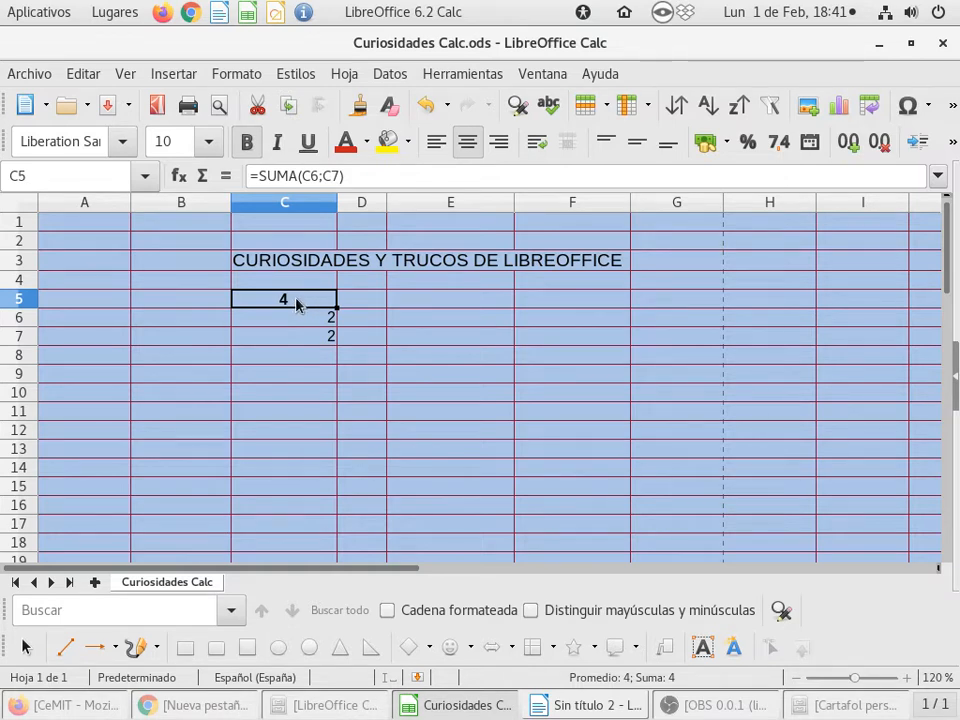
right_click(297, 305)
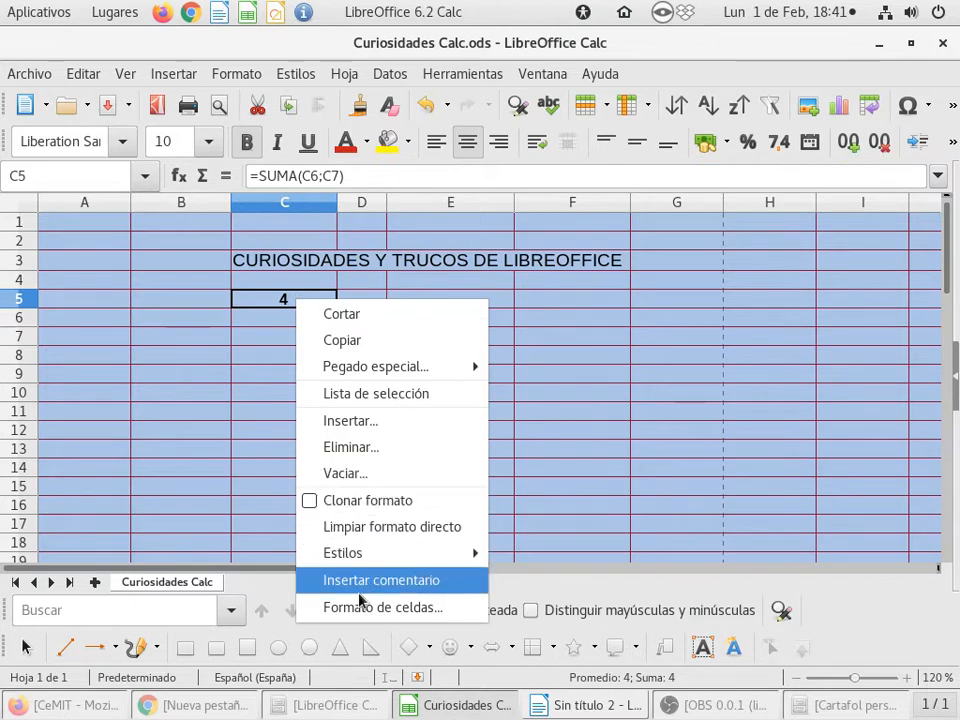
click(285, 302)
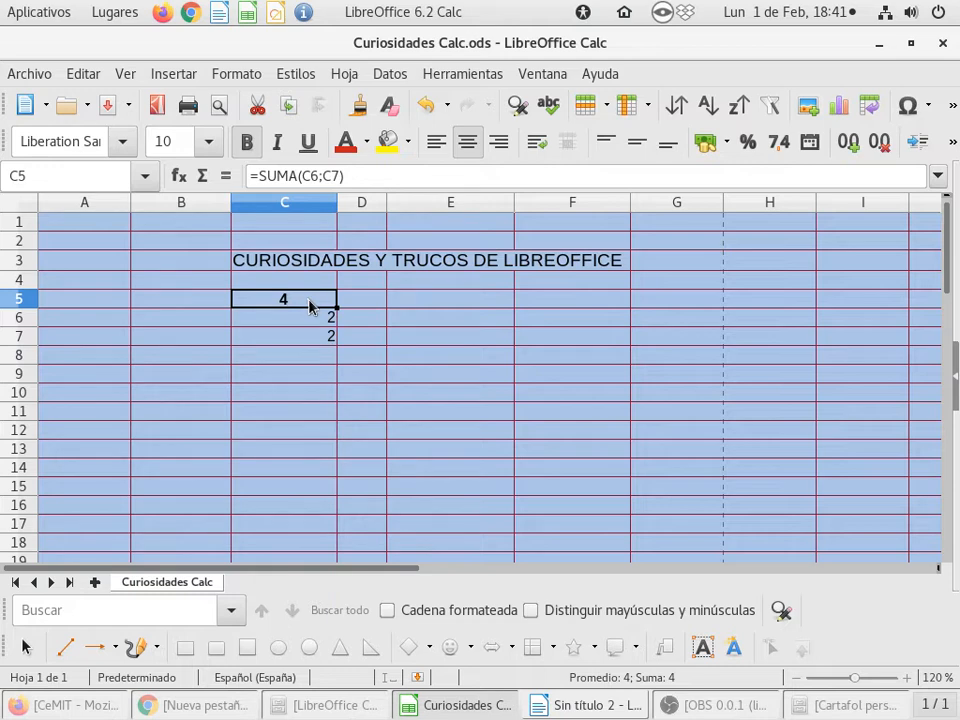
Select C5 alone as a range by extending the selection to D5 and back, and move the cell to E5.
drag(310, 307, 368, 311)
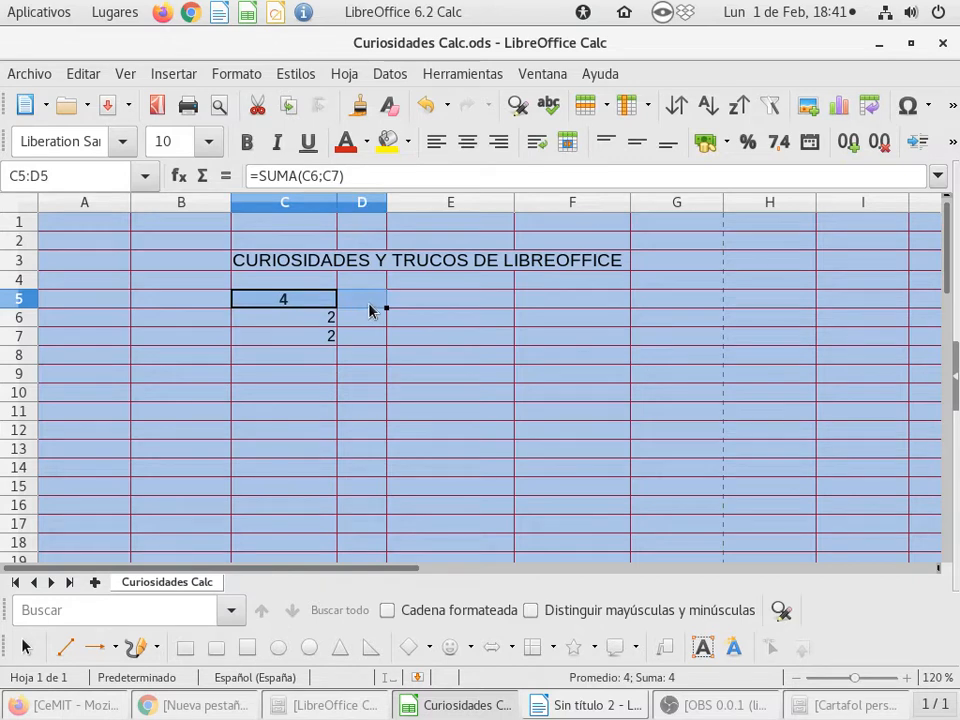
drag(368, 311, 287, 309)
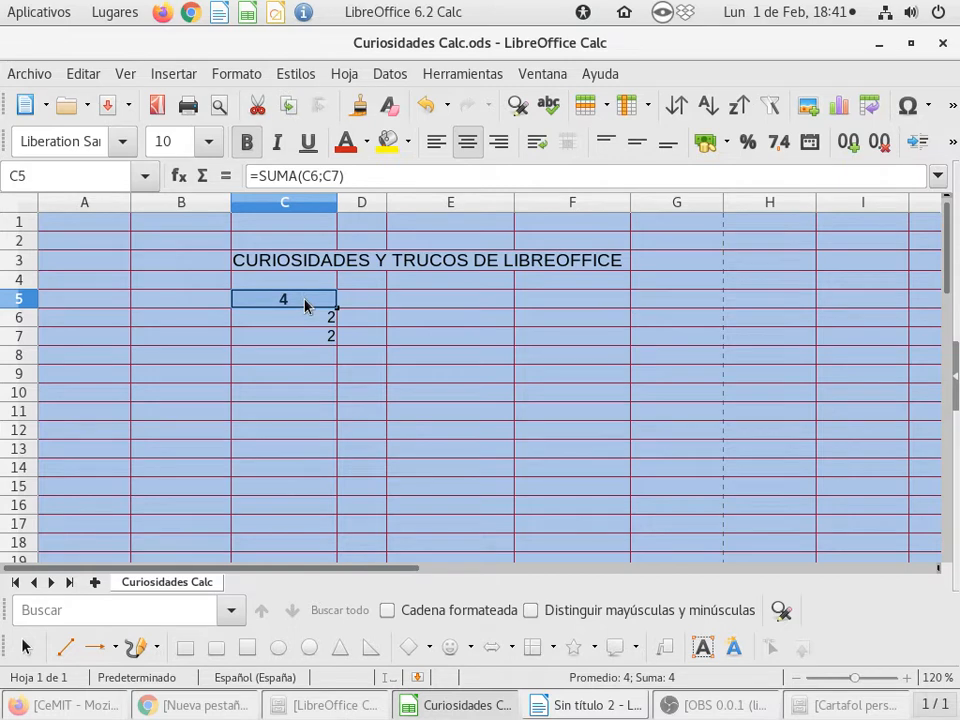
drag(311, 306, 427, 309)
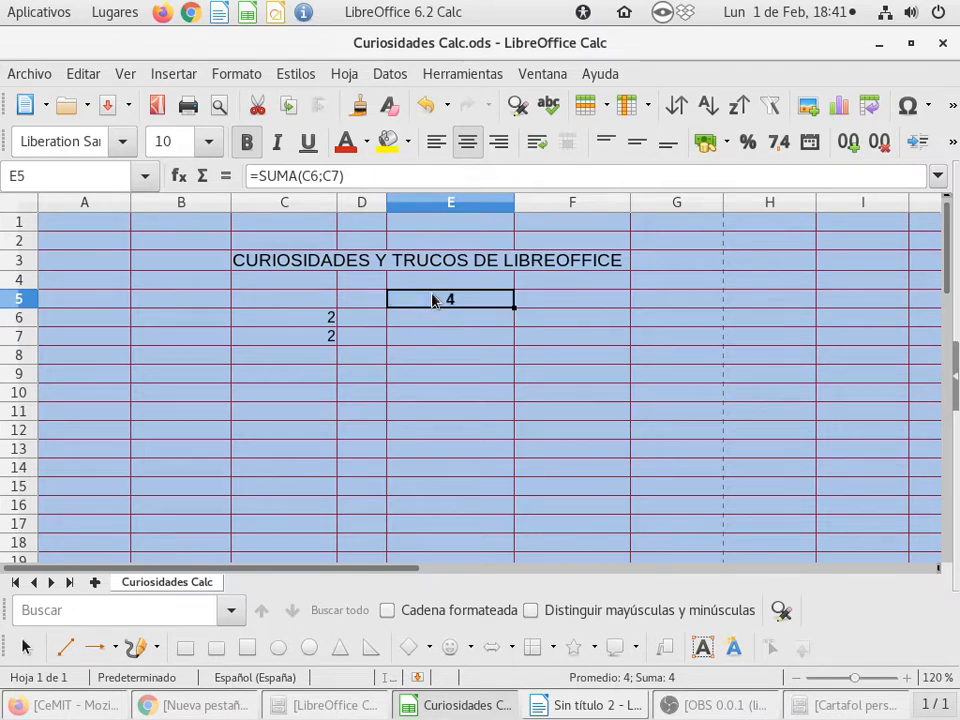
Check which cells the moved formula in E5 refers to, and leave the formula as it is.
double_click(435, 298)
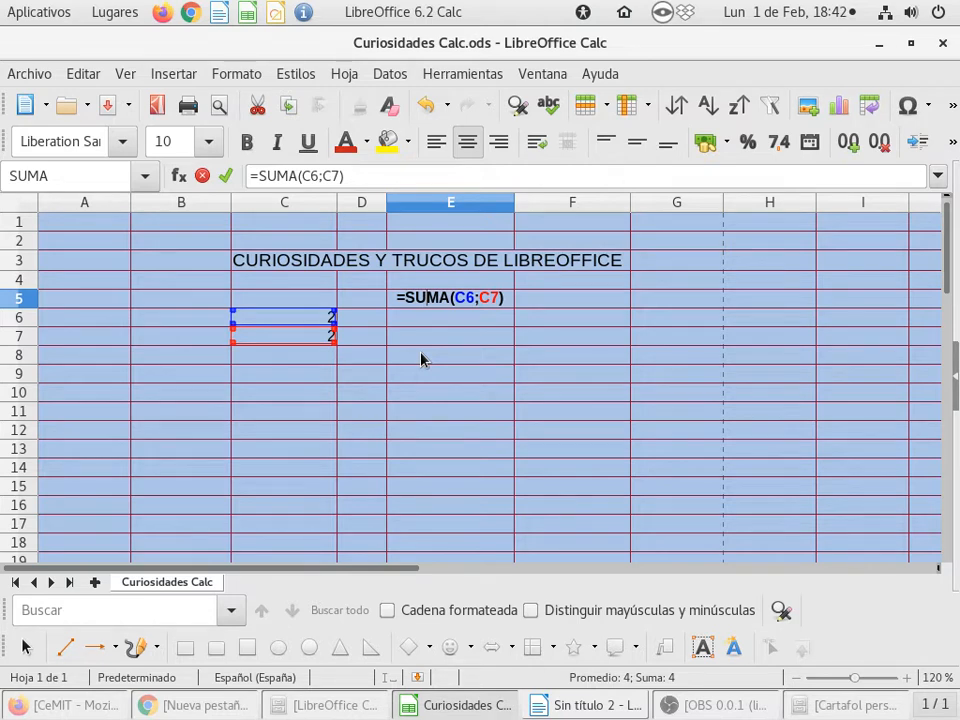
key(Return)
key(Up)
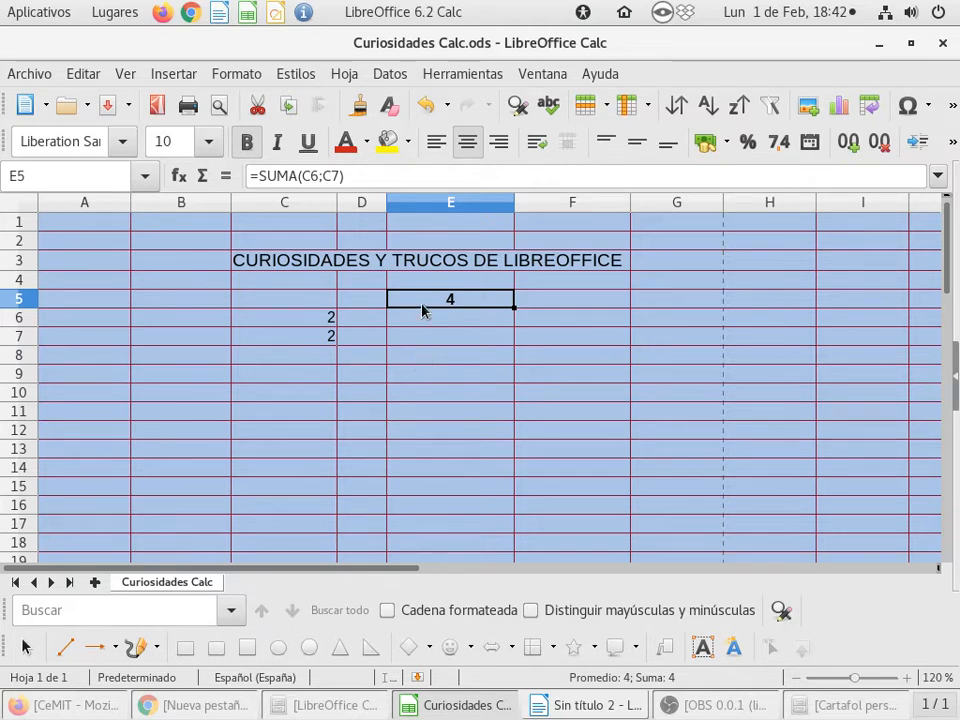
mouse_move(424, 305)
mouse_down()
mouse_move(418, 330)
mouse_move(420, 306)
mouse_up()
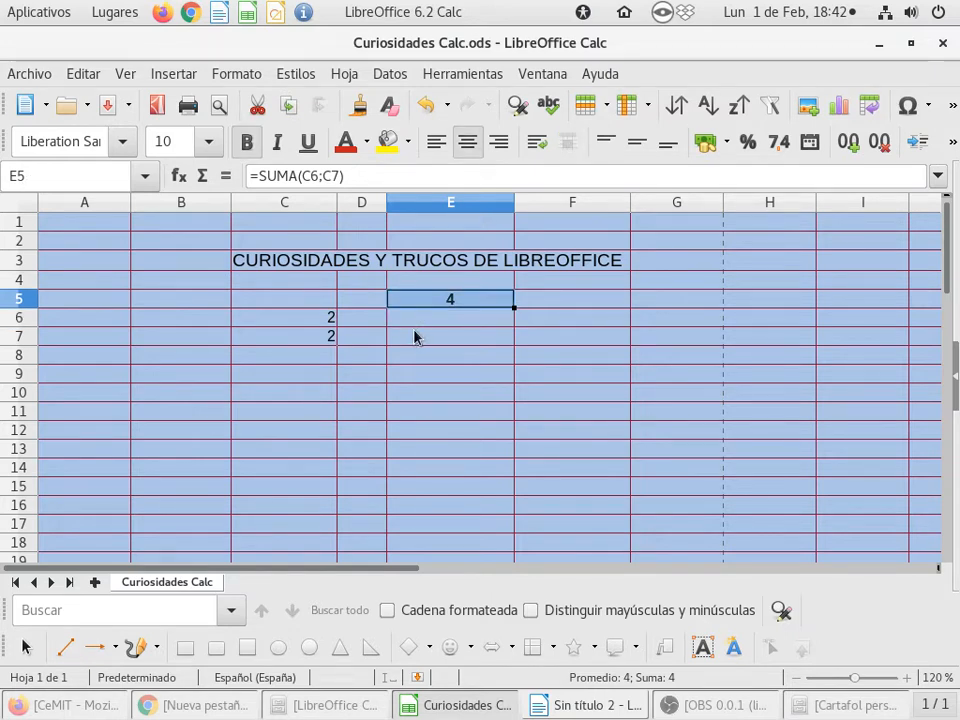
mouse_move(443, 298)
mouse_down()
mouse_move(291, 300)
mouse_move(425, 410)
mouse_move(429, 306)
mouse_up()
click(405, 325)
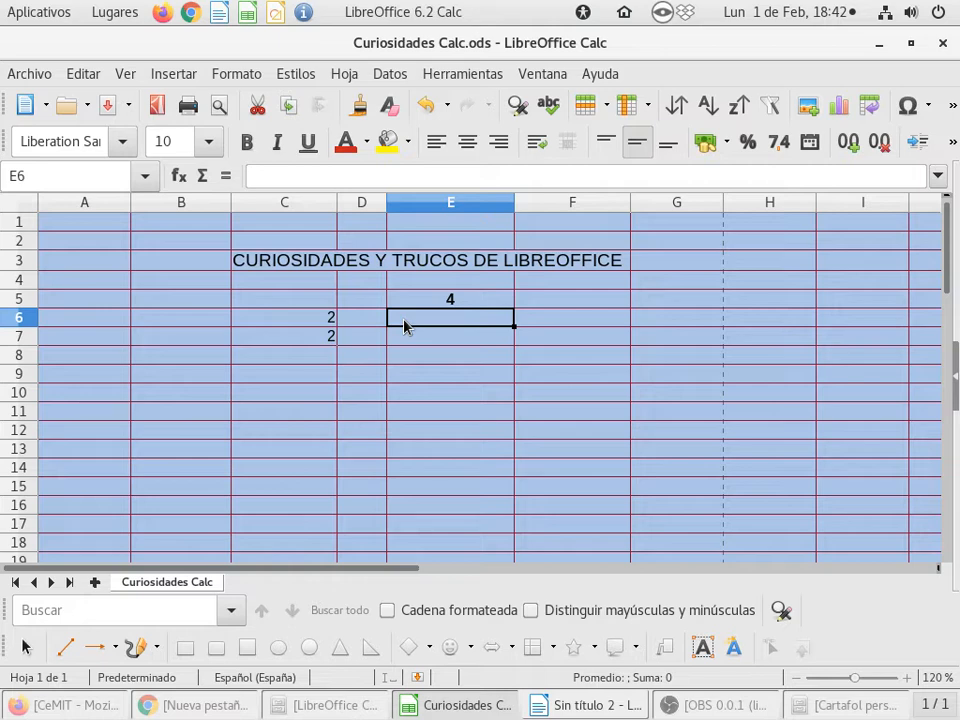
Enter the text AKALSDASKLASDFDK in cell C9 and insert a line break inside the cell after AKALSDASK.
double_click(270, 380)
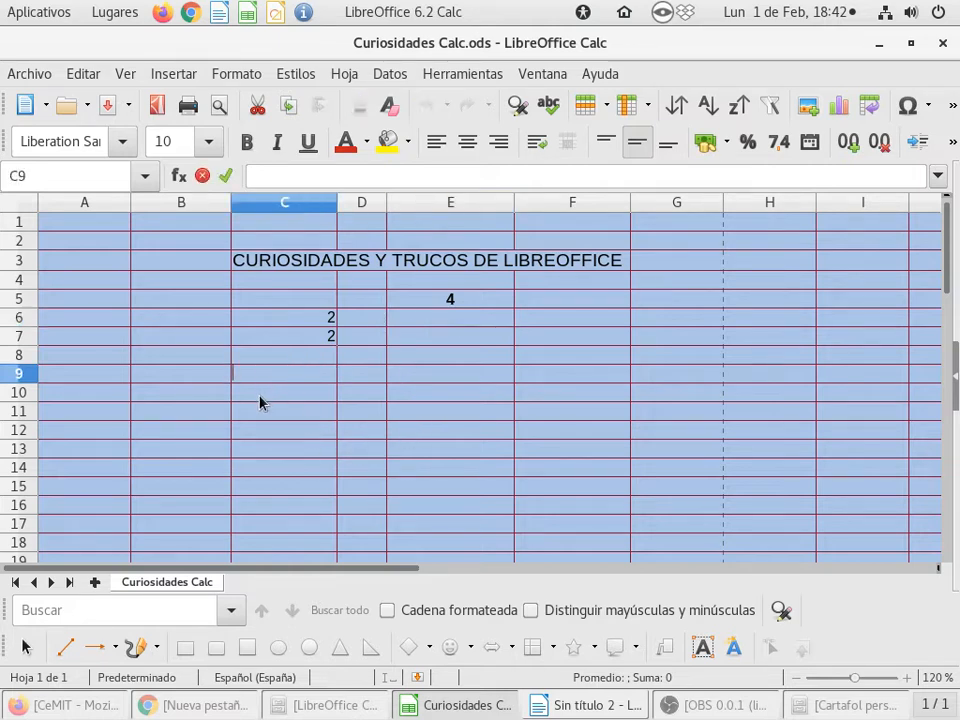
text(AKALSDASKLA)
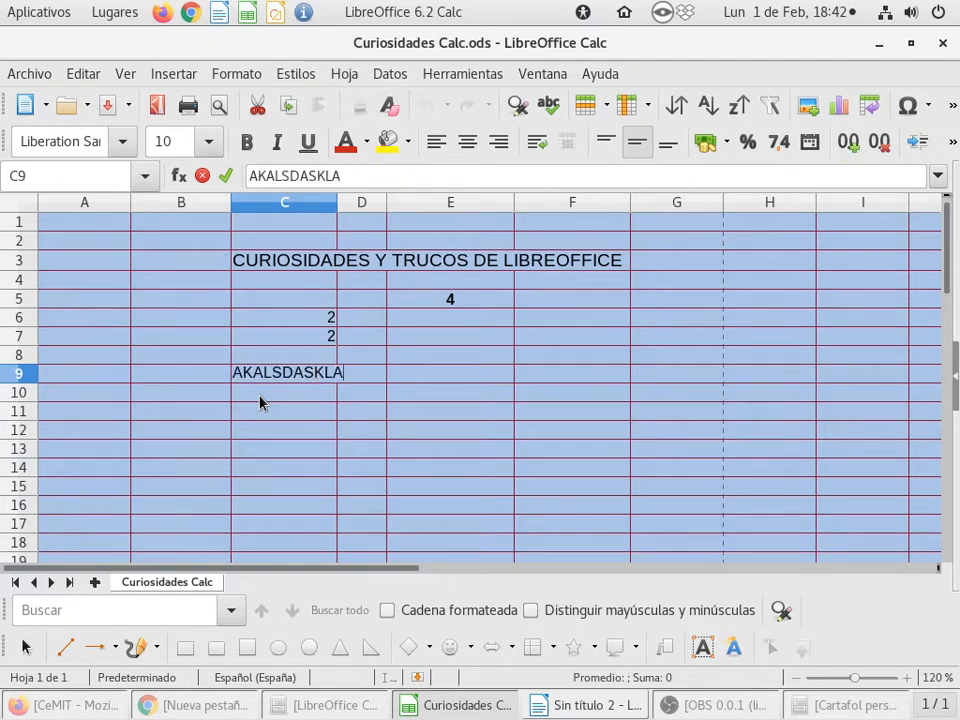
text(SDFDK)
key(Return)
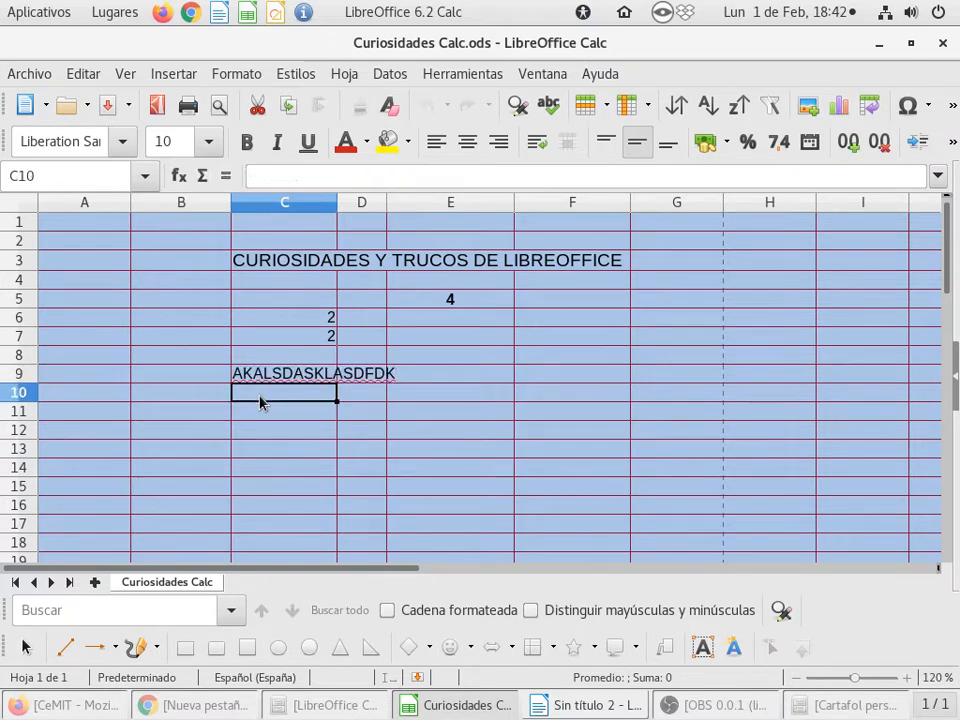
key(Up)
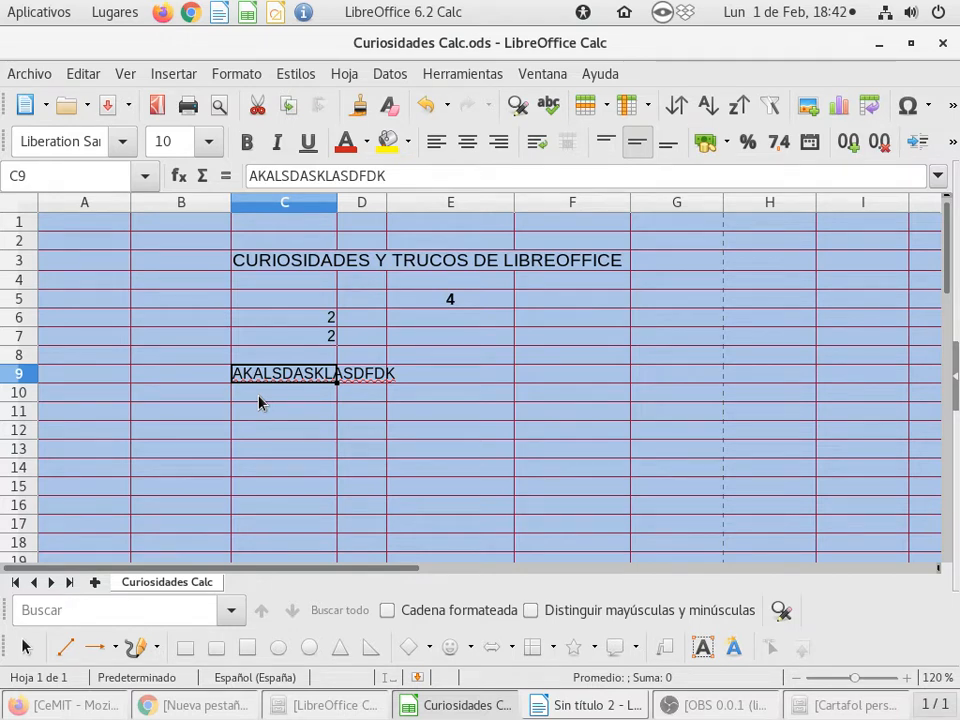
double_click(318, 378)
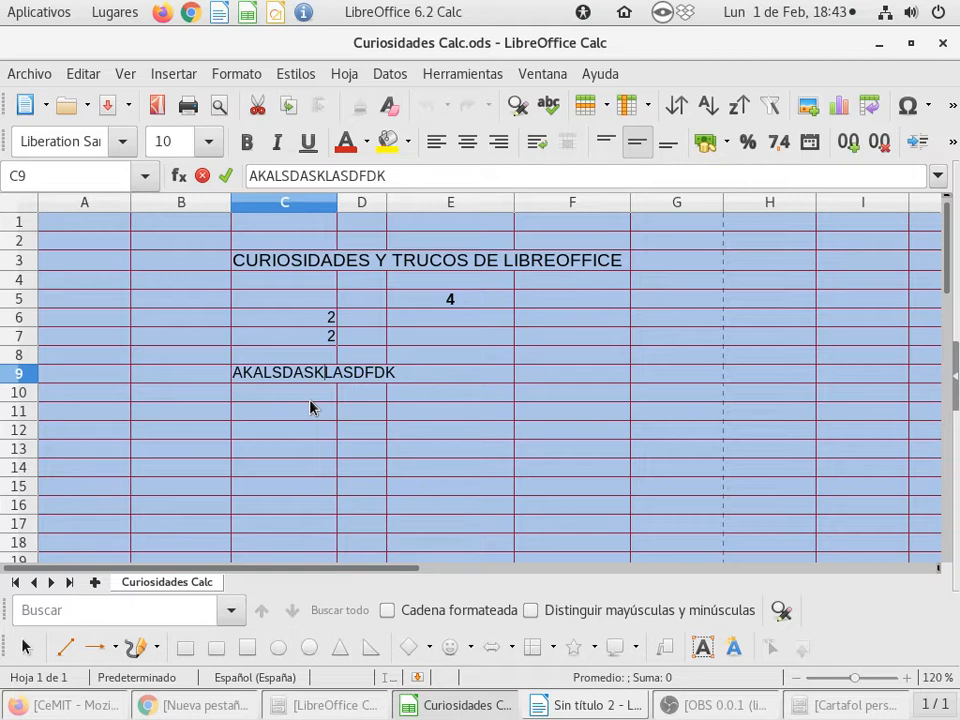
key(ctrl+Return)
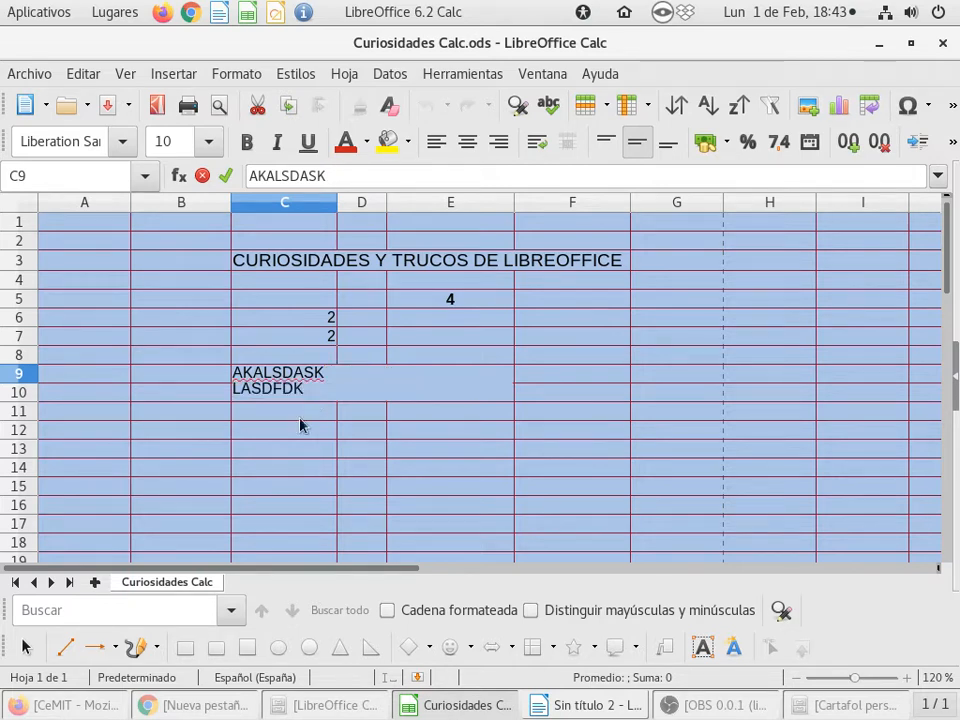
click(22, 76)
mouse_move(120, 140)
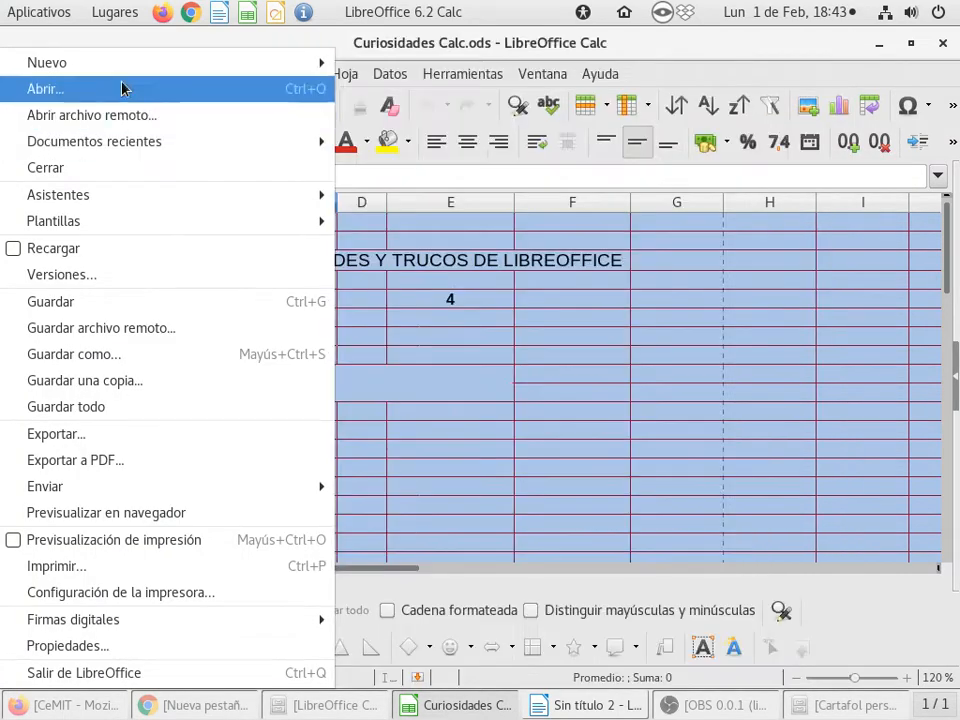
click(124, 43)
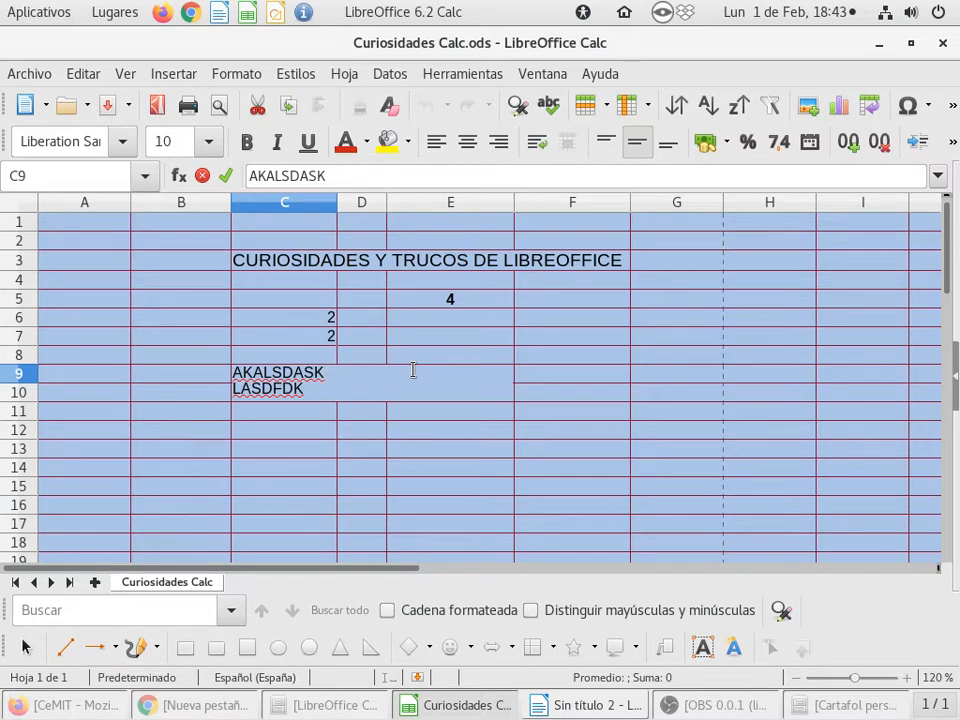
Add a hyphen after AKALSDASK in cell C9 and insert line breaks after its second line, LASDFDK.
text(-)
key(Return)
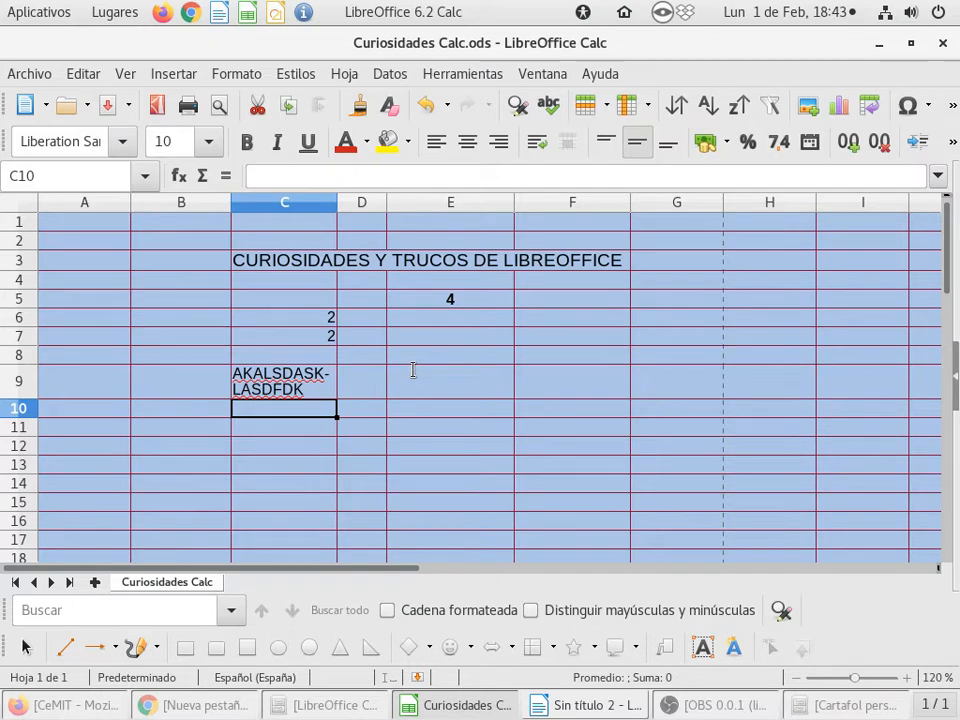
double_click(321, 394)
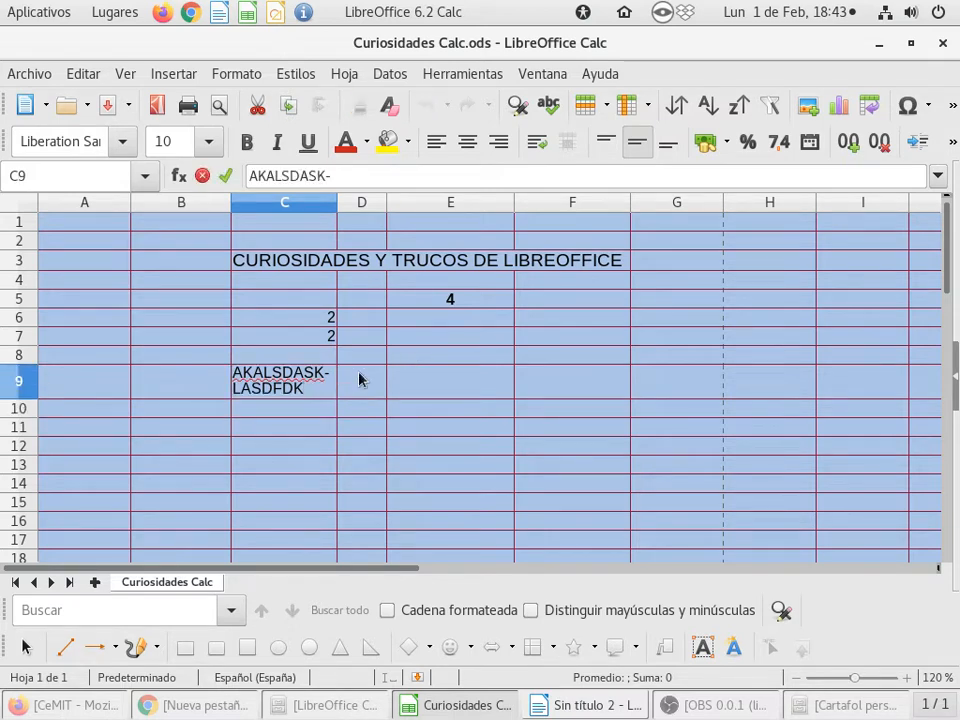
key(ctrl+Return)
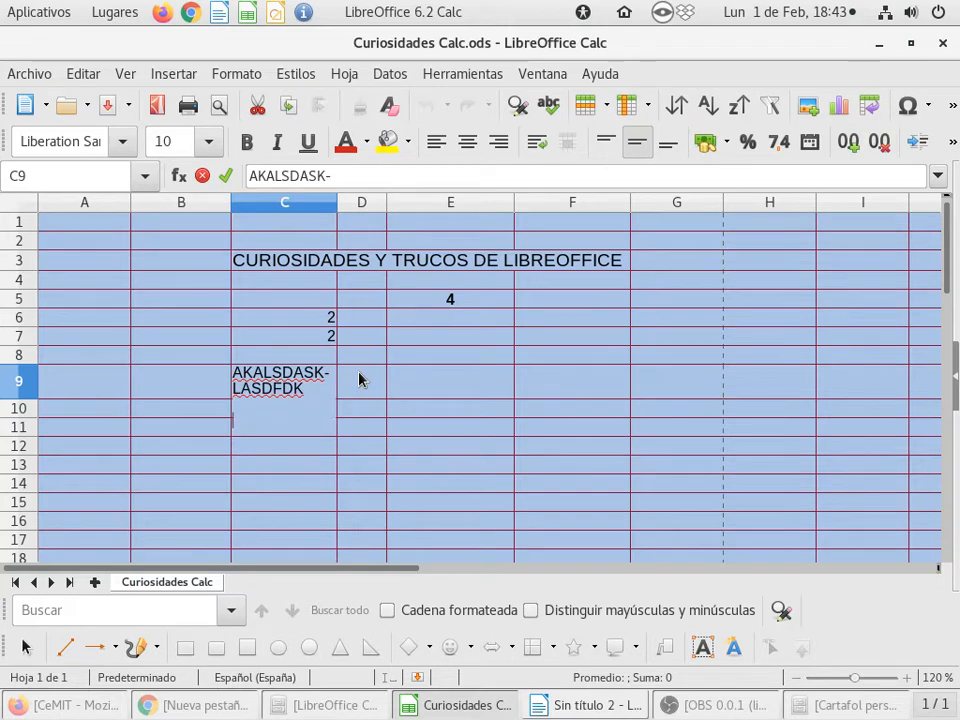
key(Return)
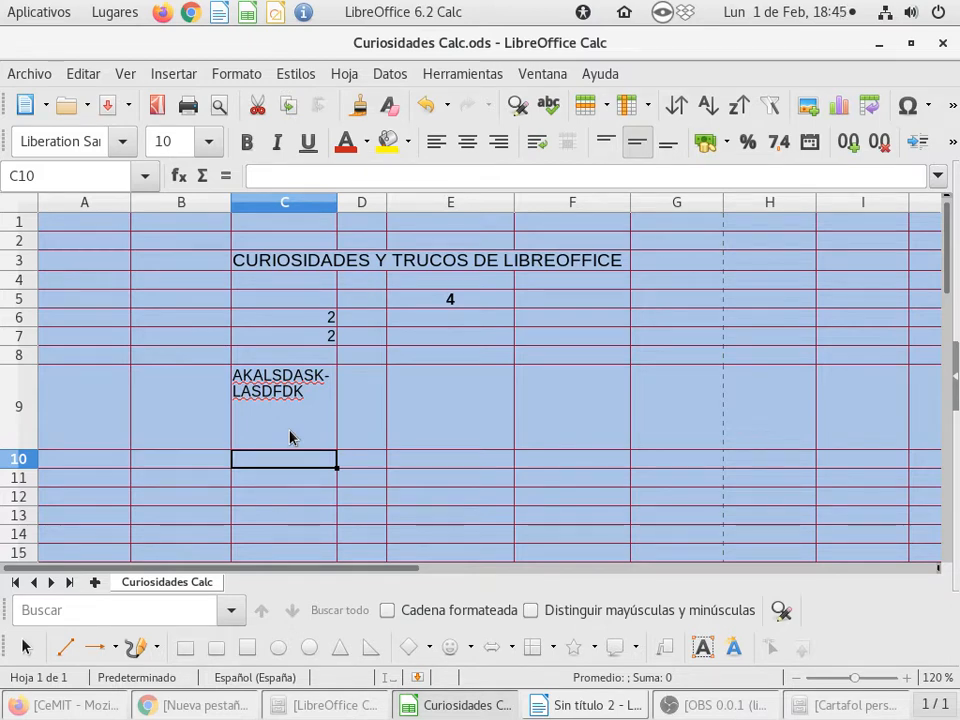
Replace cell C9's content with Adfkdfkdfddf- and Fjfjffjfjf on two lines inside the cell, and narrow column C.
click(309, 392)
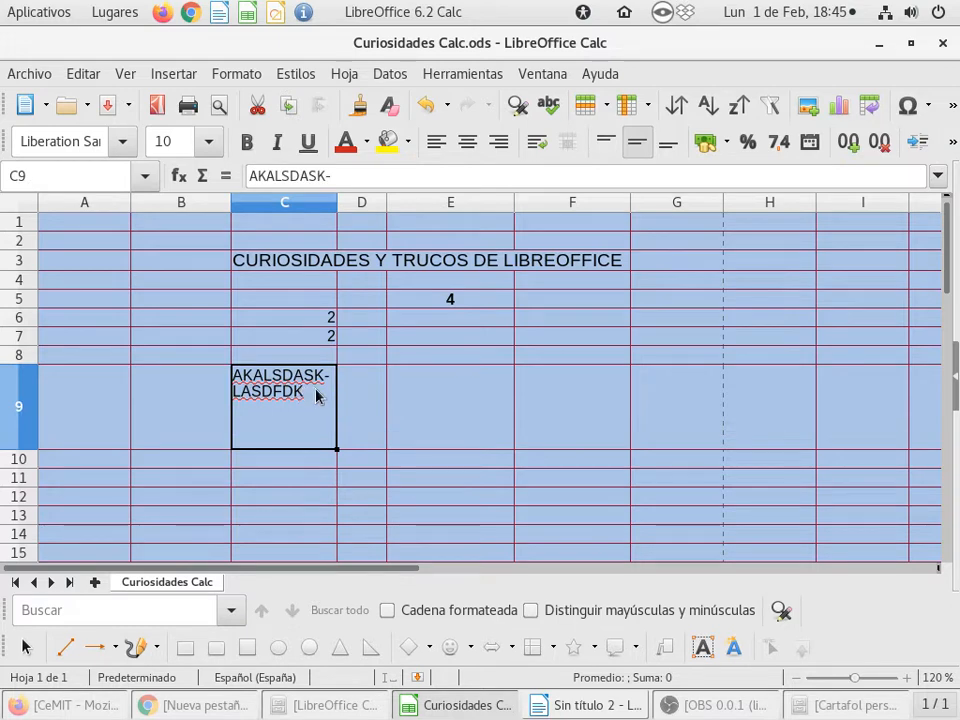
text(Adfkdfkdf)
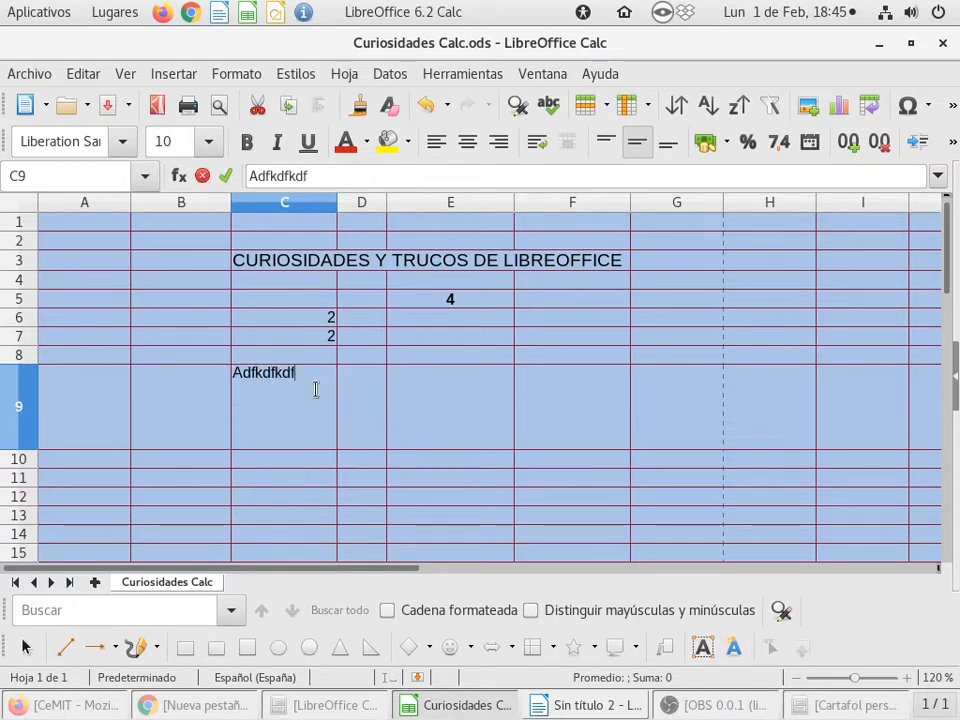
text(ddf-)
key(ctrl+Return)
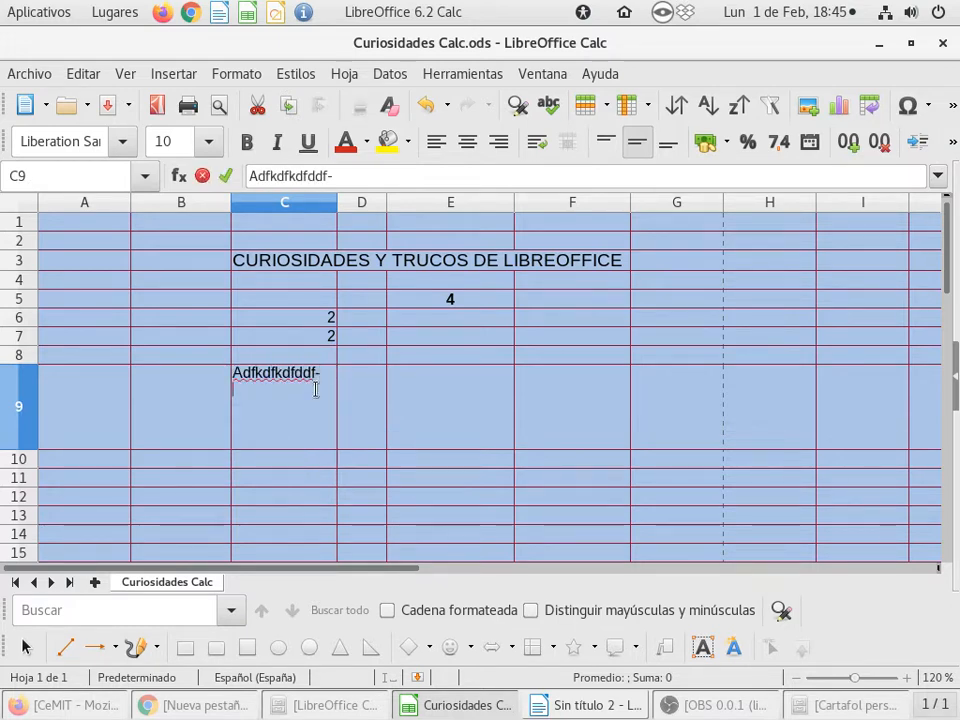
text(fjfjfj)
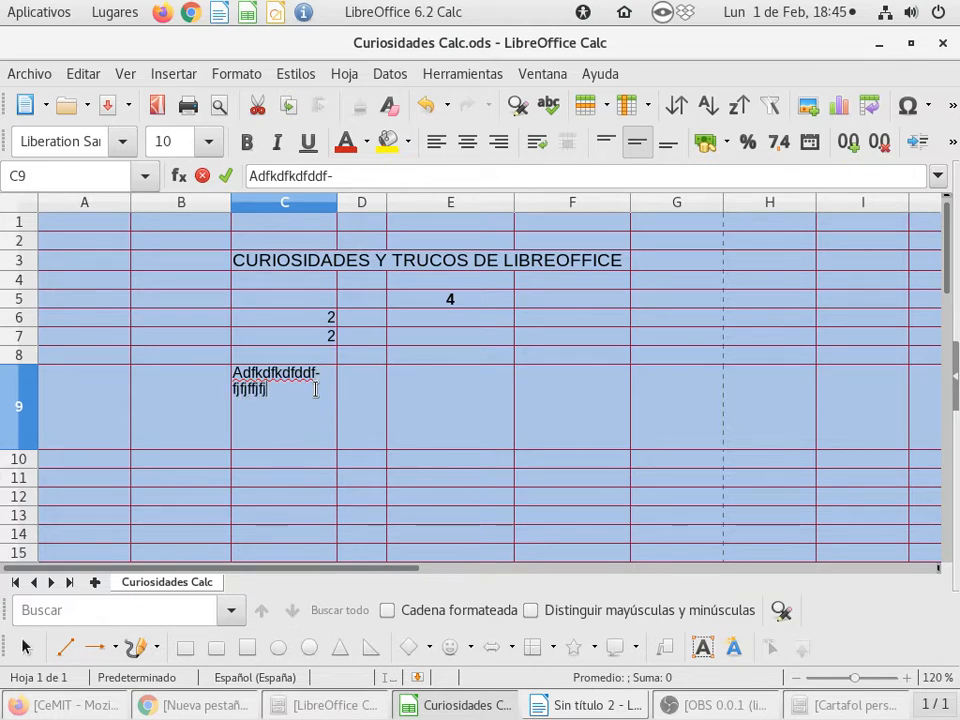
text(f)
key(Return)
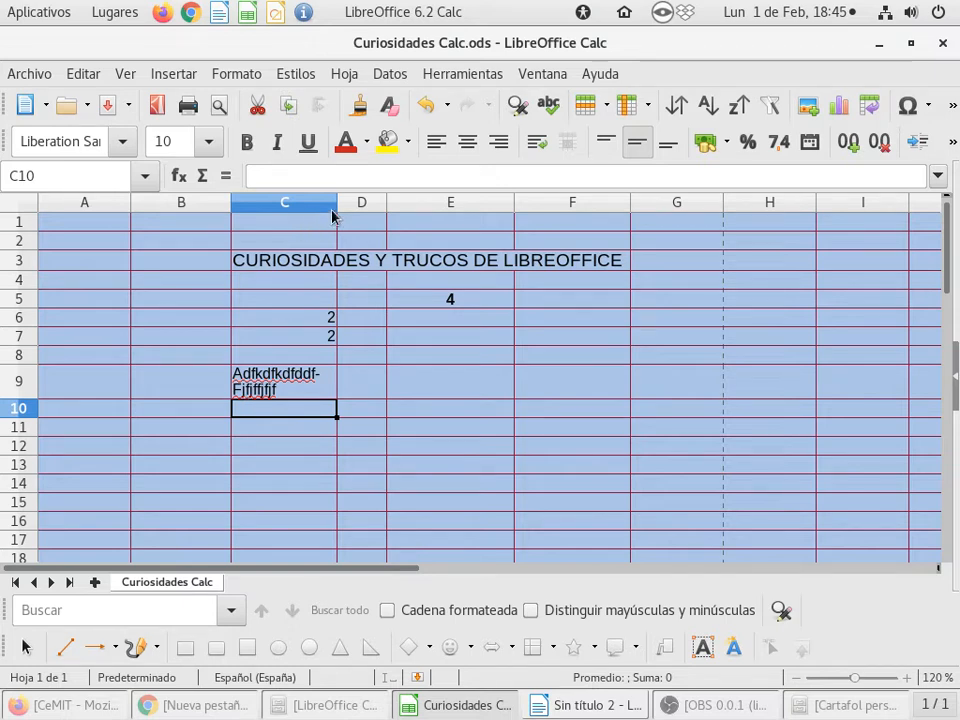
drag(337, 204, 305, 224)
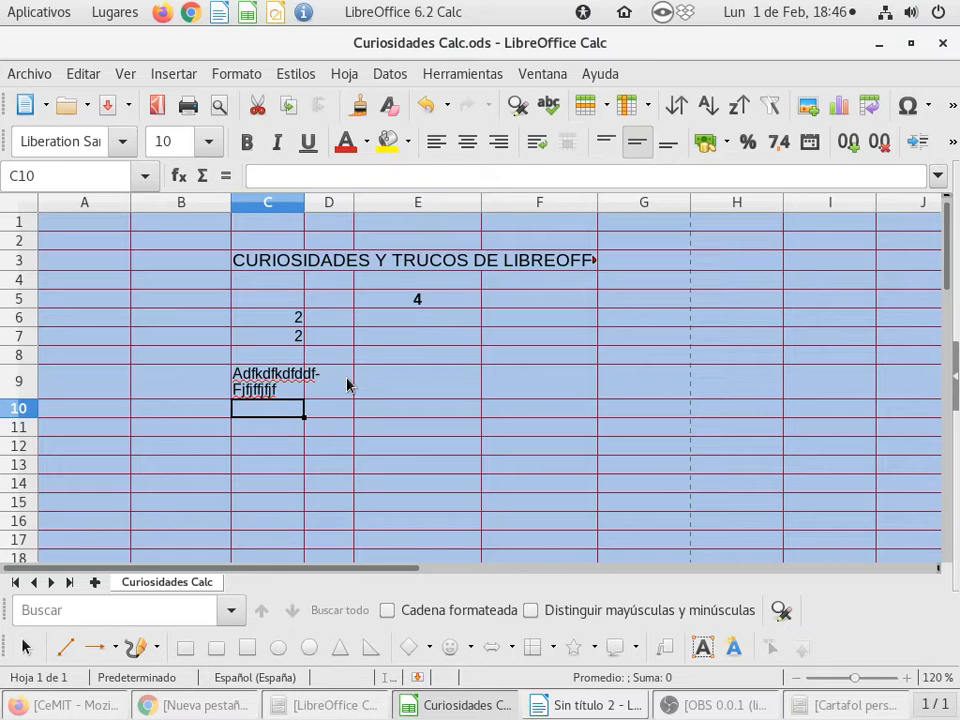
Find the square root example under CURIOSIDADES CALC and check the formula behind the root in cell C30.
scroll(347, 385, down, 4)
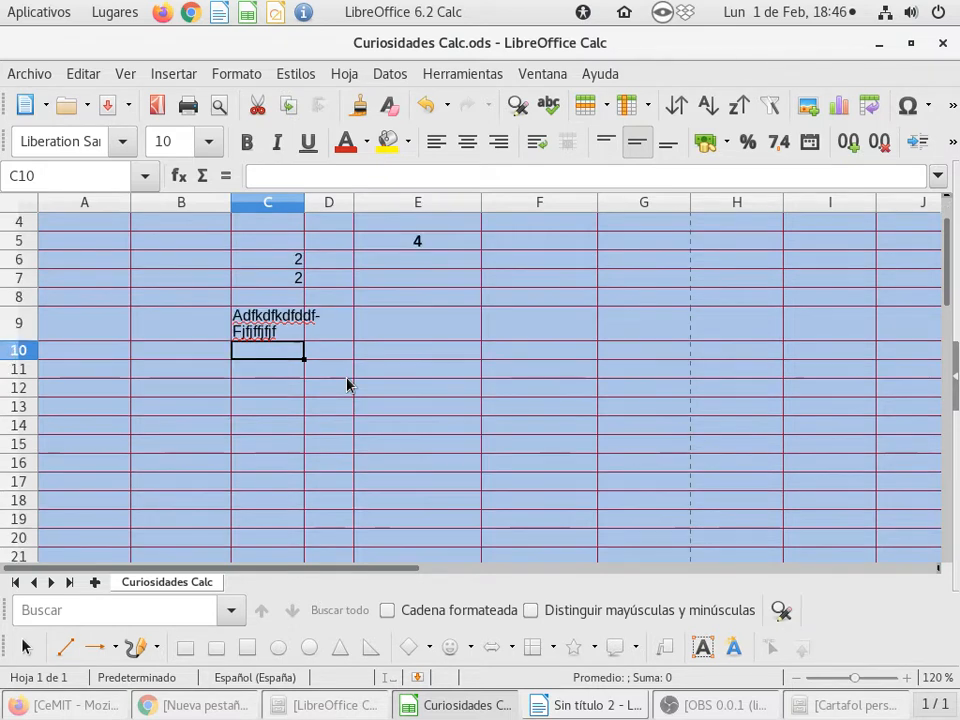
scroll(364, 370, down, 2)
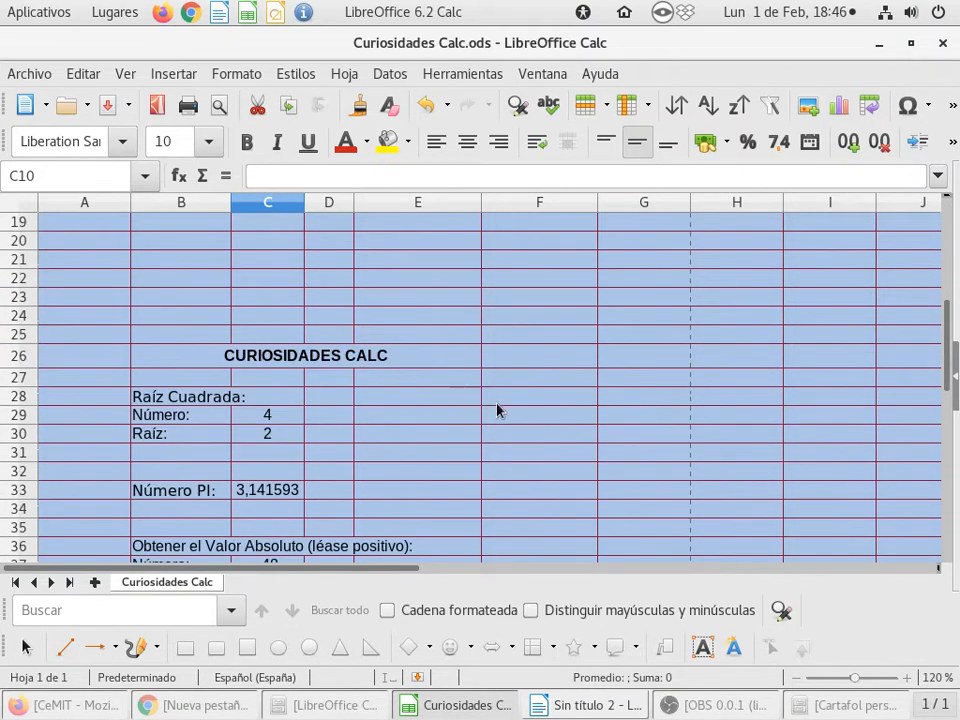
scroll(497, 409, down, 1)
ctrl+scroll(495, 421, up, 1)
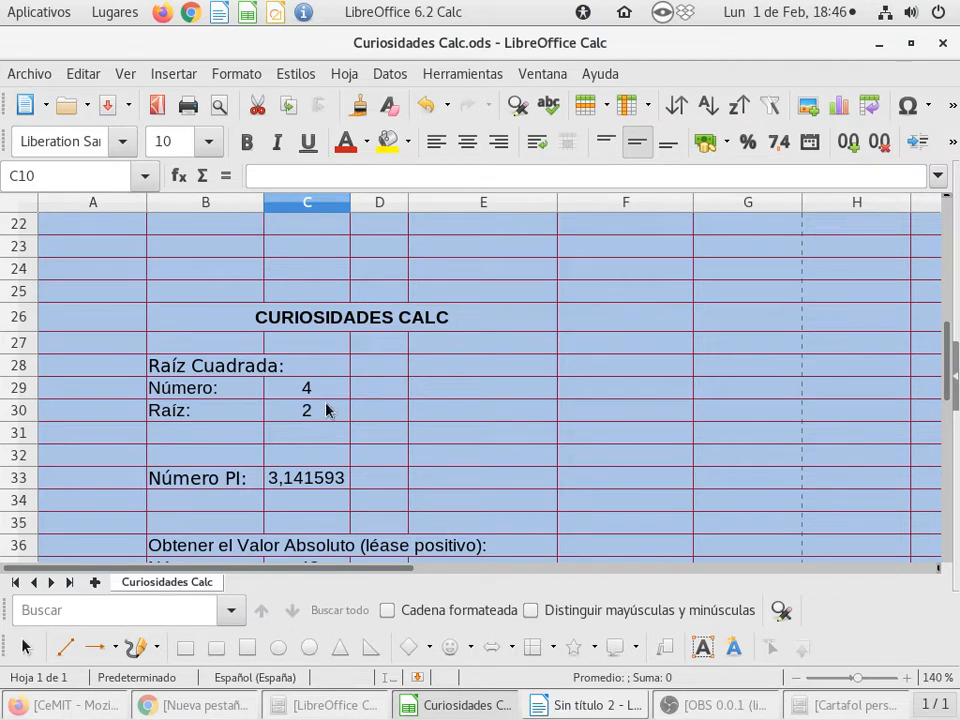
scroll(374, 385, down, 1)
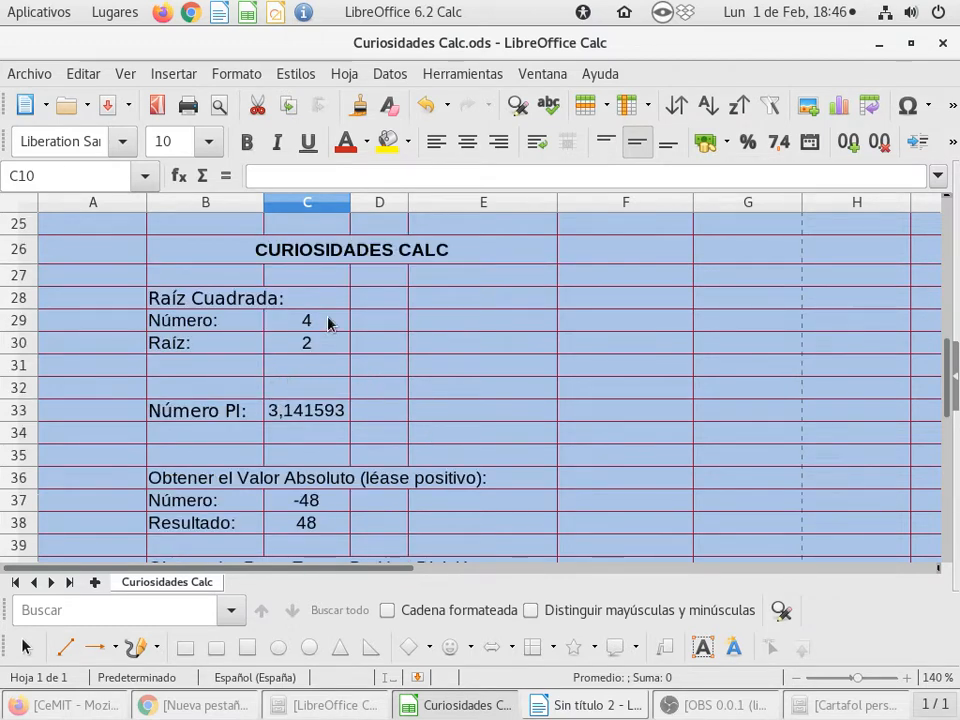
click(202, 302)
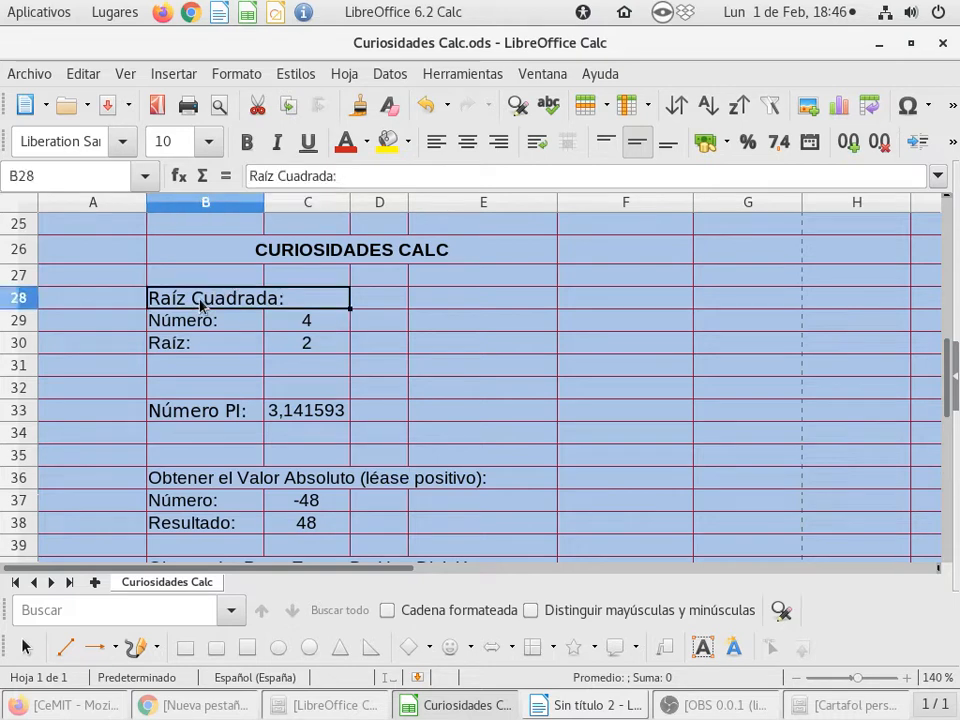
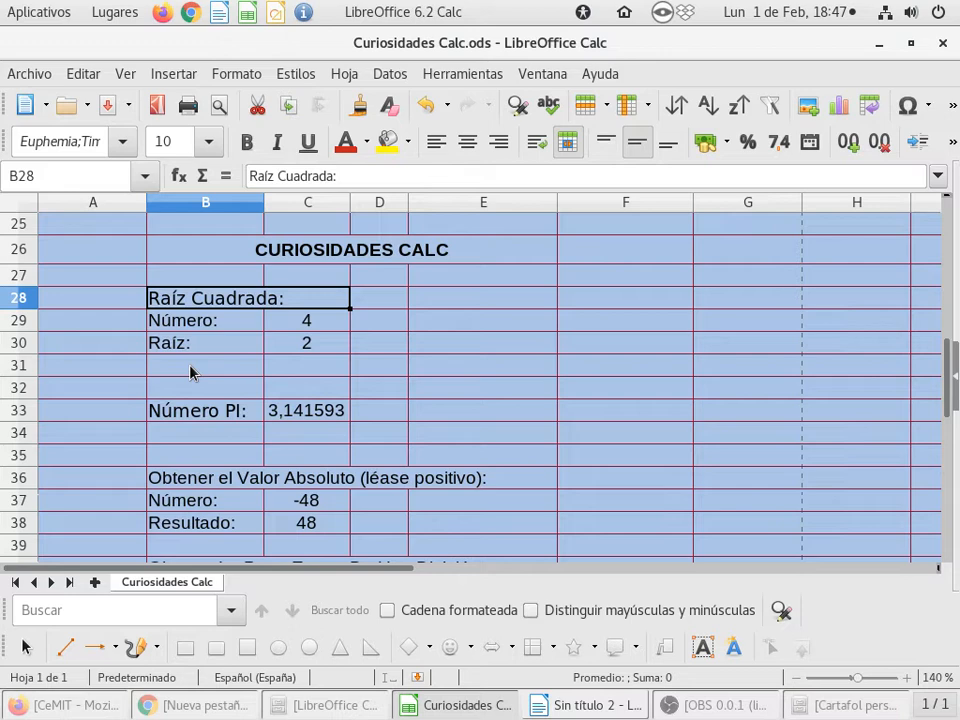
key(Down)
key(Down)
key(Right)
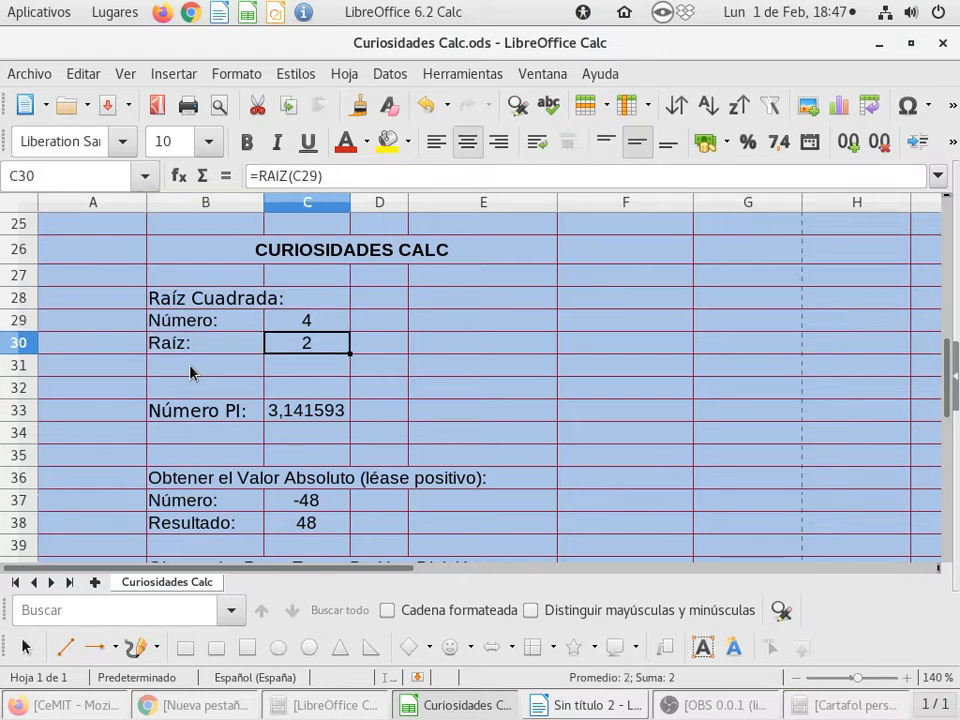
Erase the formula in cell C30 and begin it again in capitals as =RAI.
double_click(338, 348)
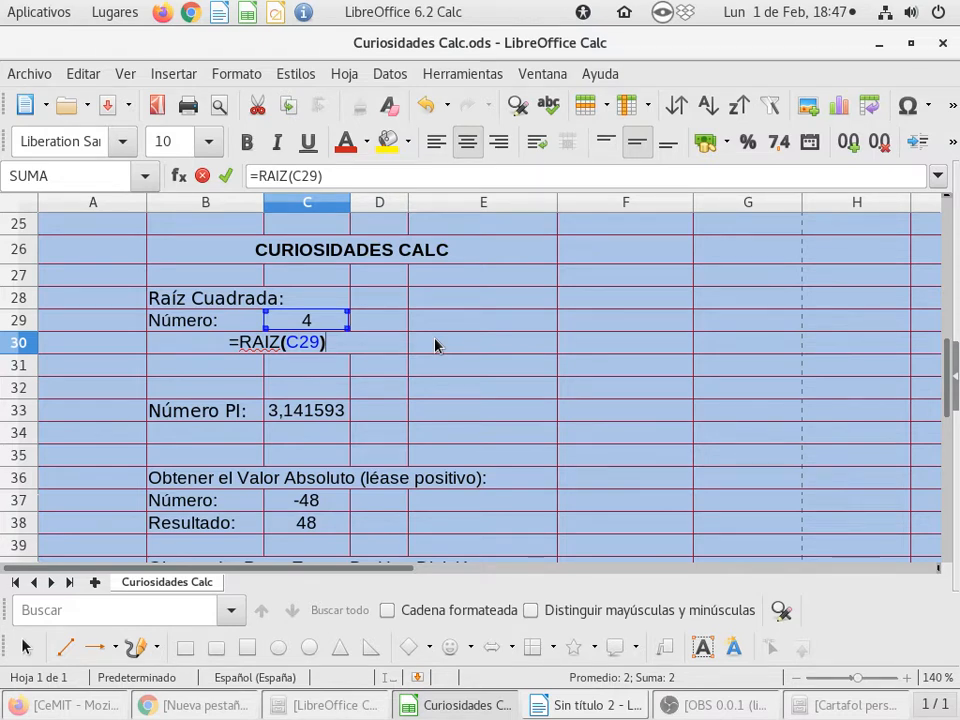
key(BackSpace)
key(BackSpace)
key(BackSpace)
key(BackSpace)
key(BackSpace)
key(BackSpace)
key(BackSpace)
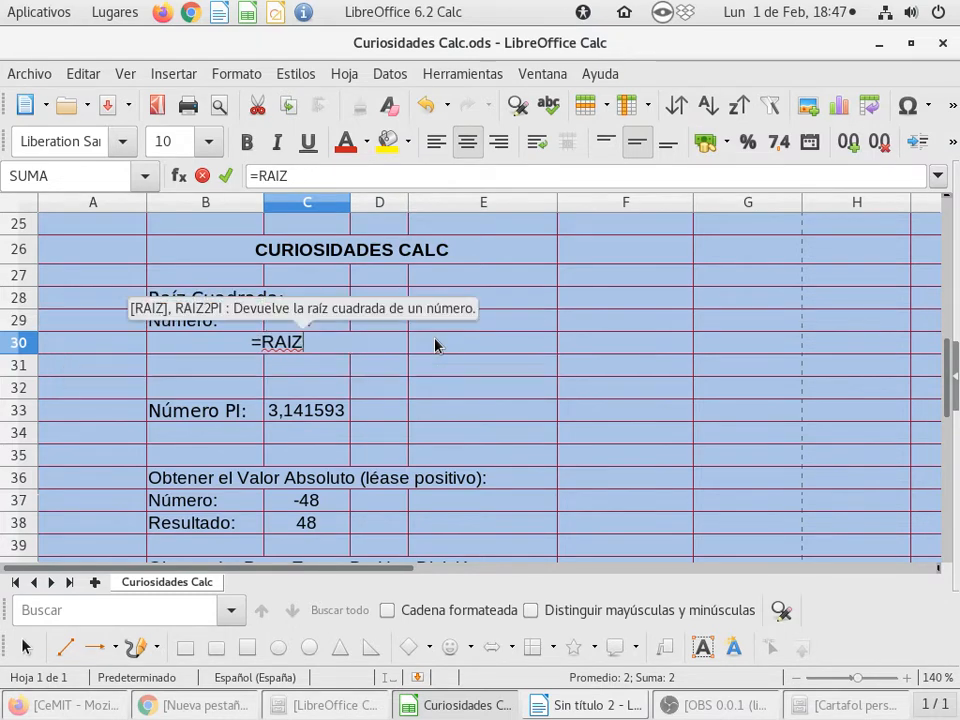
key(BackSpace)
key(BackSpace)
text(rai)
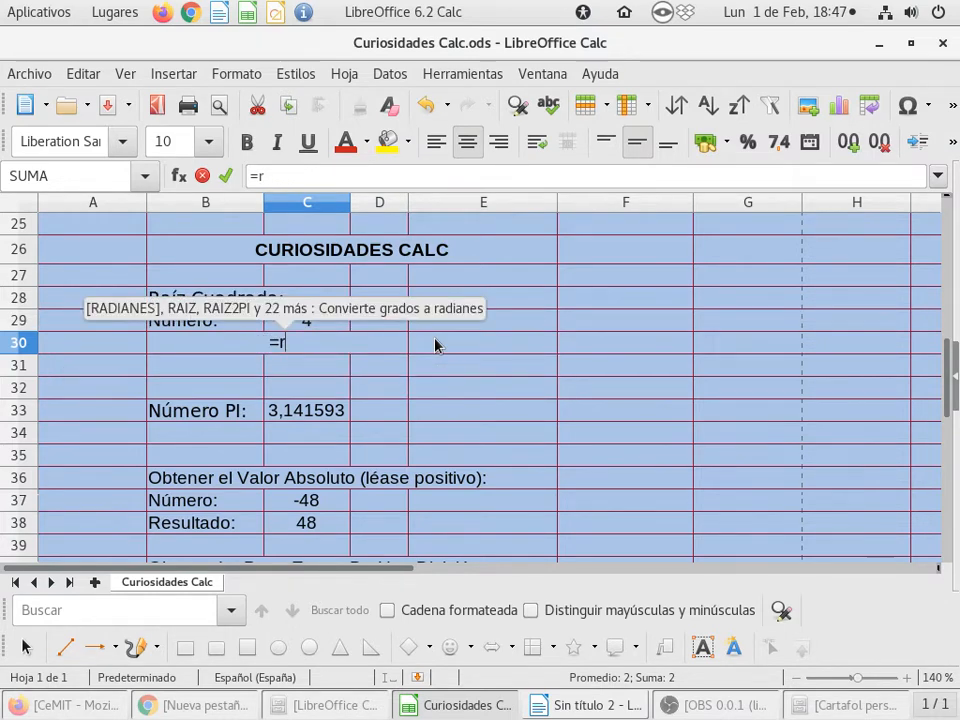
key(BackSpace)
key(BackSpace)
key(BackSpace)
text(RAI)
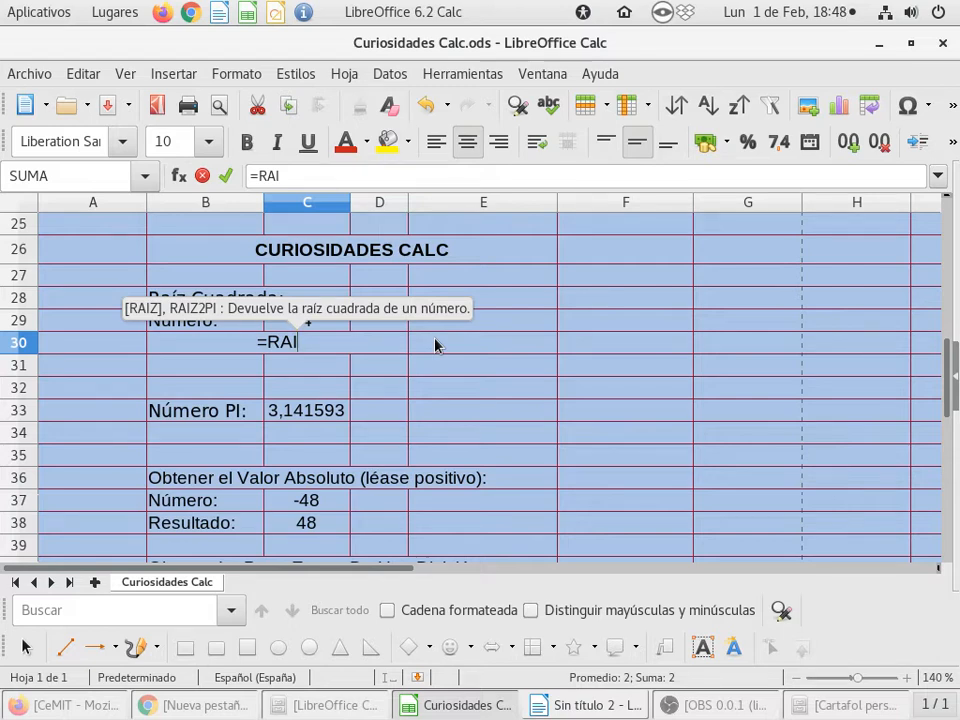
Try =RAG in cell C30 to test the function suggestions, and restore =RAI.
key(BackSpace)
text(G)
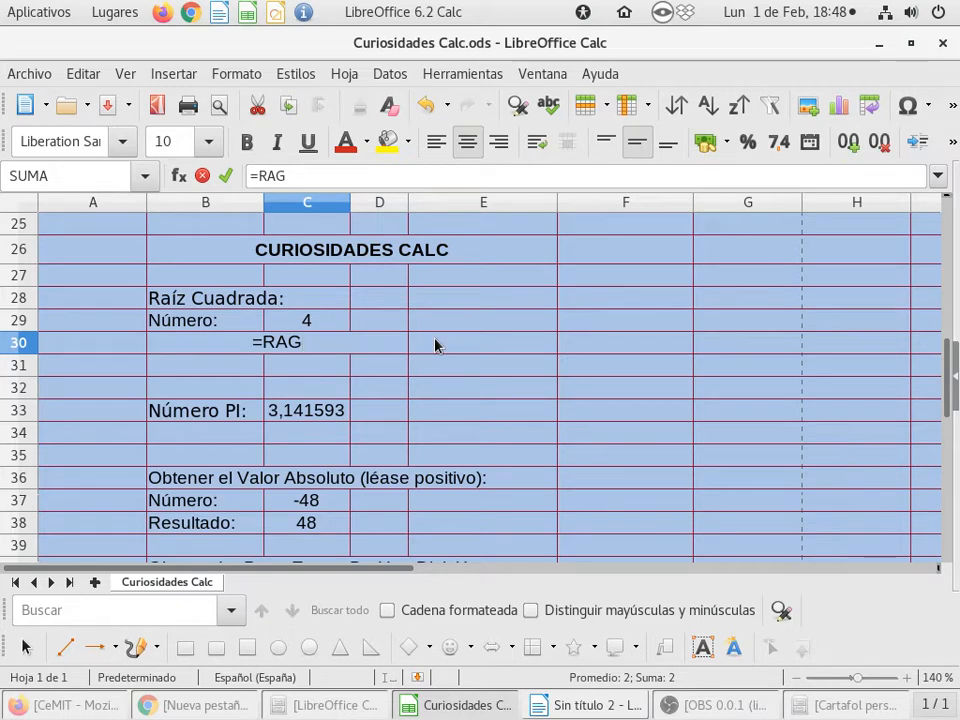
key(BackSpace)
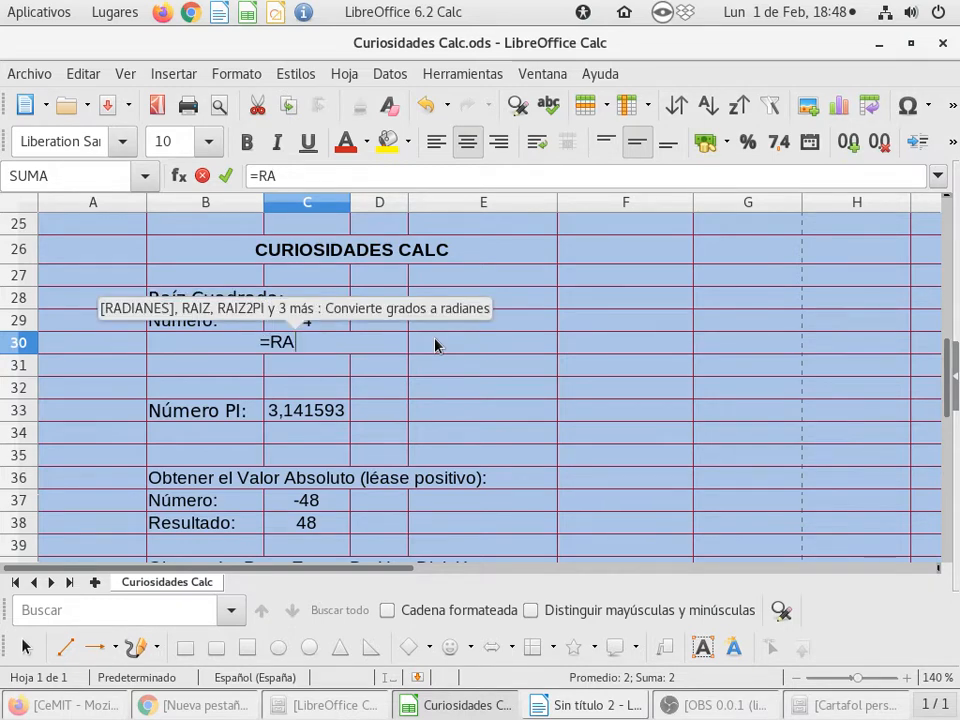
text(I)
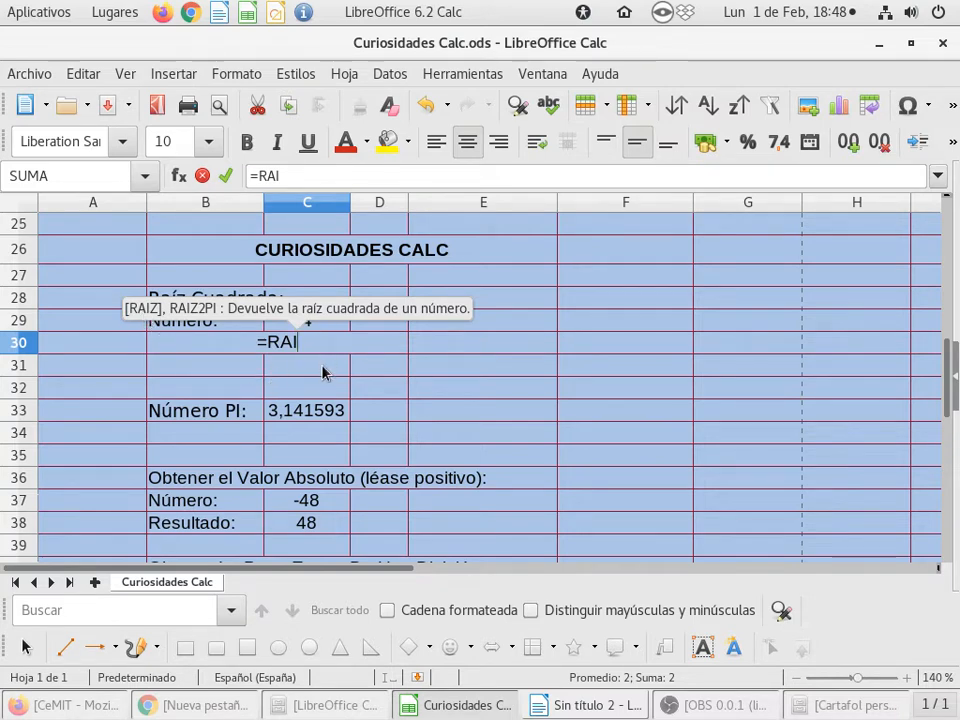
Accept the suggested RAIZ function in cell C30 and complete it with cell C29 as its argument.
key(Return)
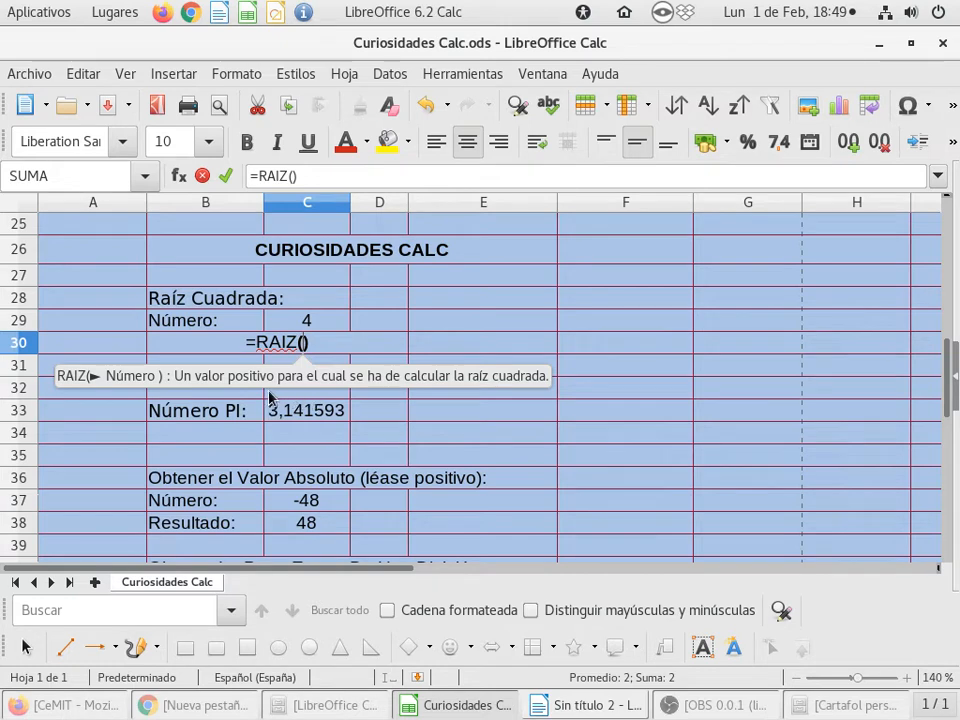
click(325, 320)
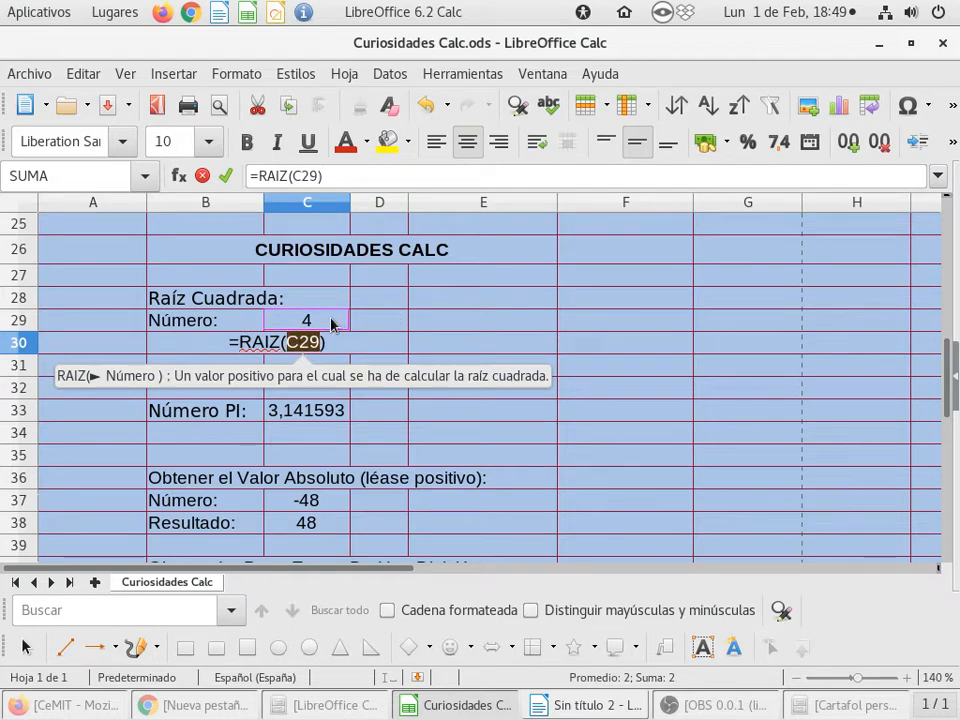
key(Return)
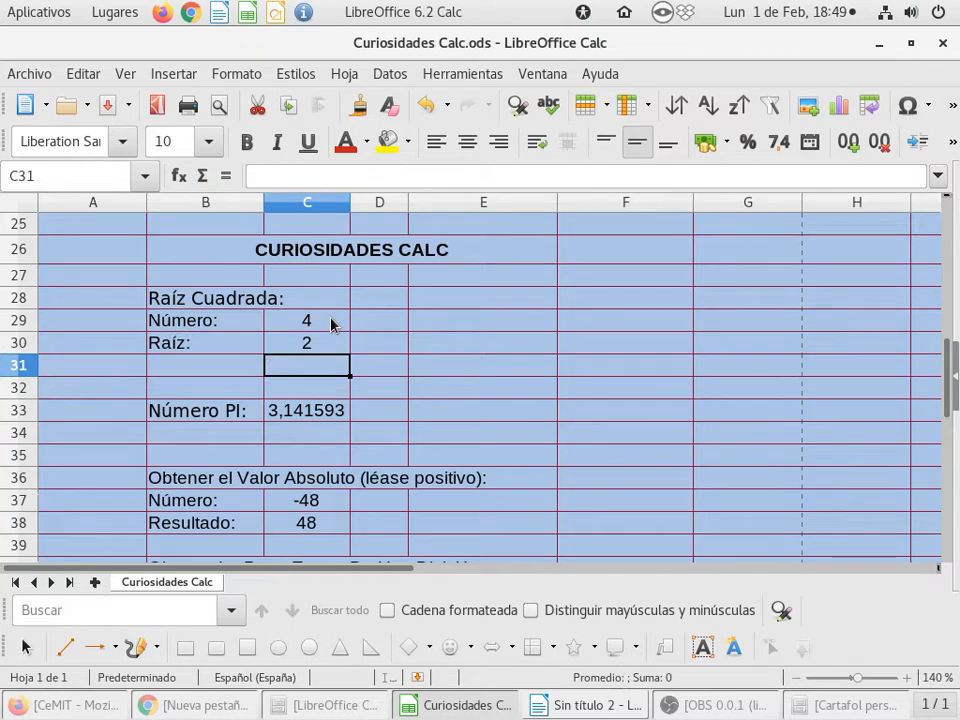
Enter =RAIZ(C29) in cell C30 once more, using function autocompletion and picking the number cell as the argument.
key(Up)
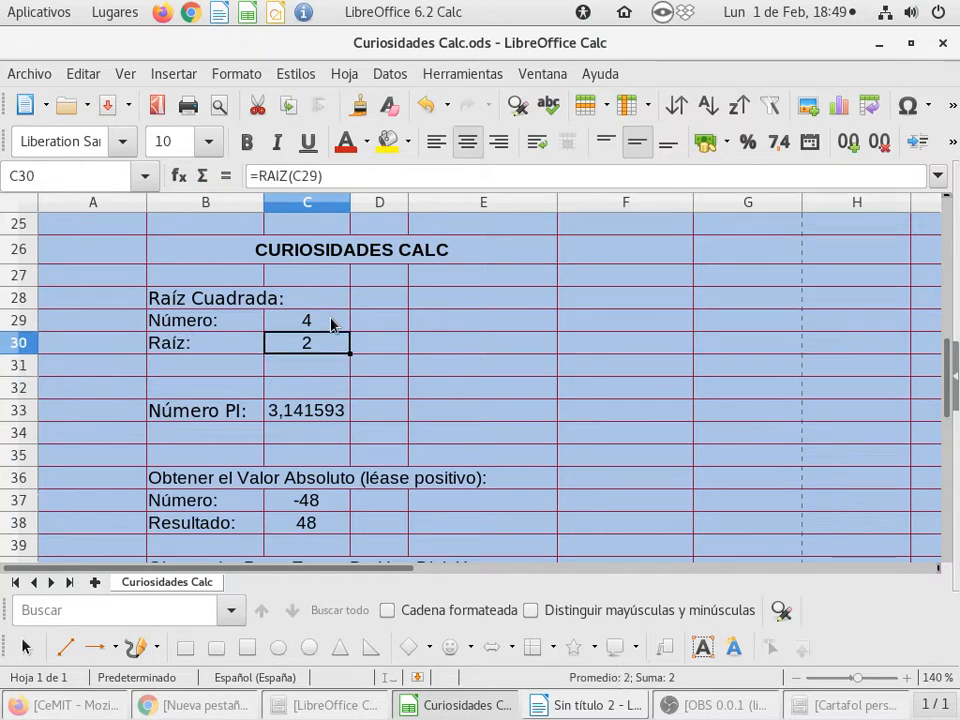
text(=RAI)
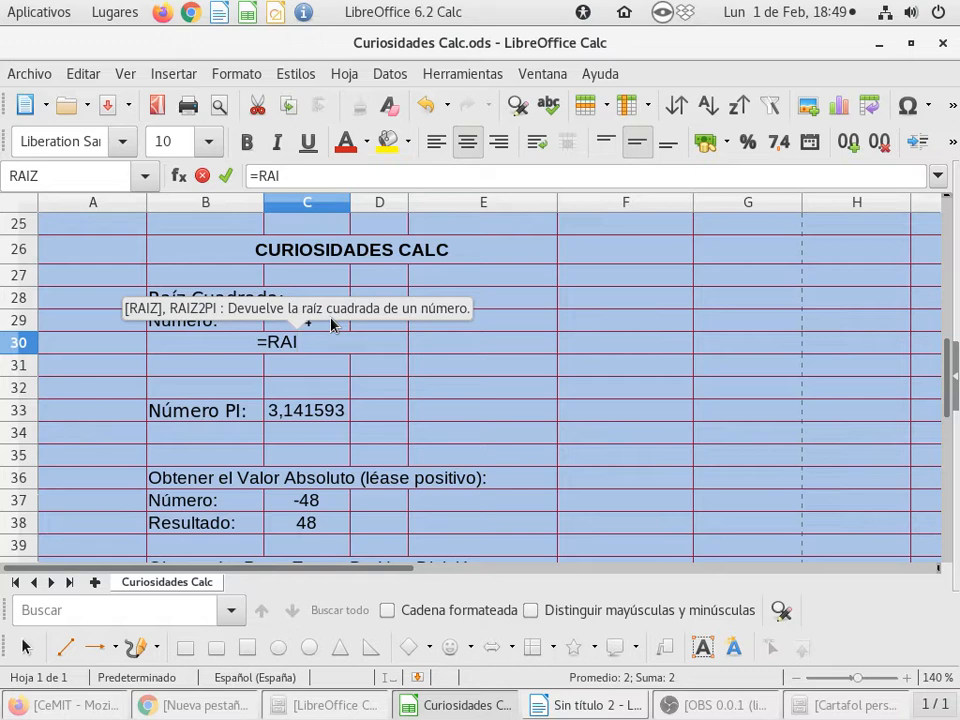
key(Return)
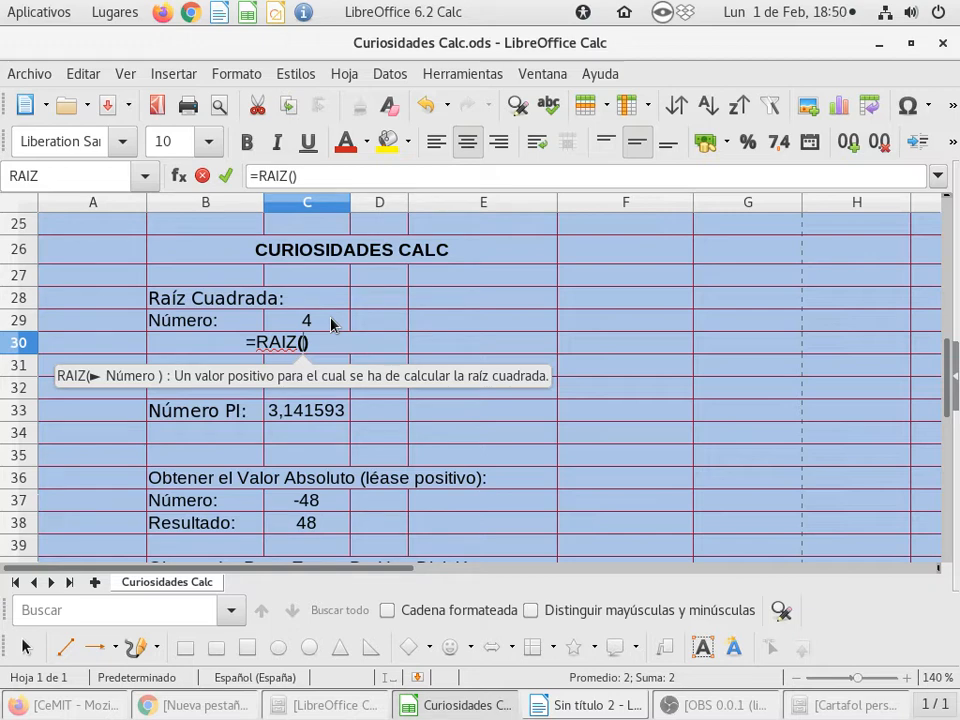
click(331, 323)
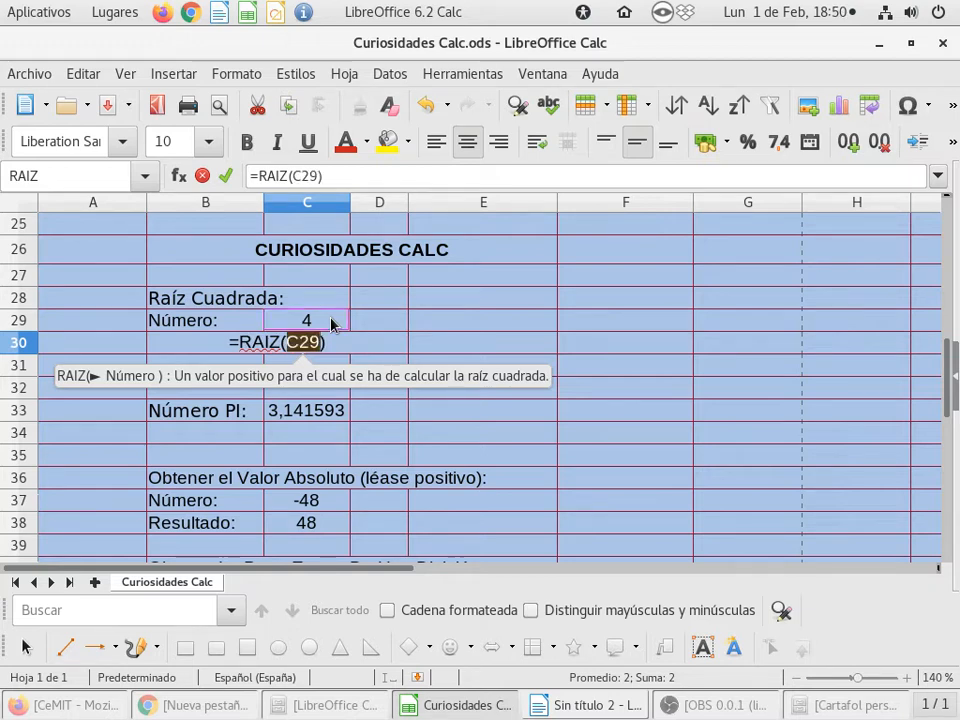
key(Return)
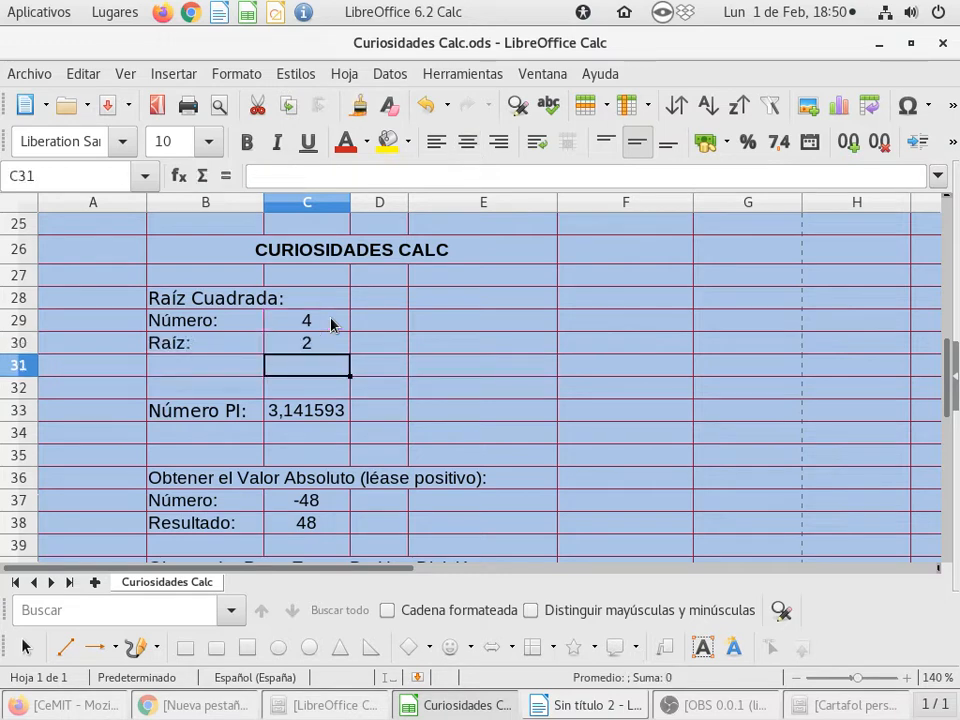
Test the square root formula by setting the number in cell C29 to 8 and replacing it with 9.
click(331, 323)
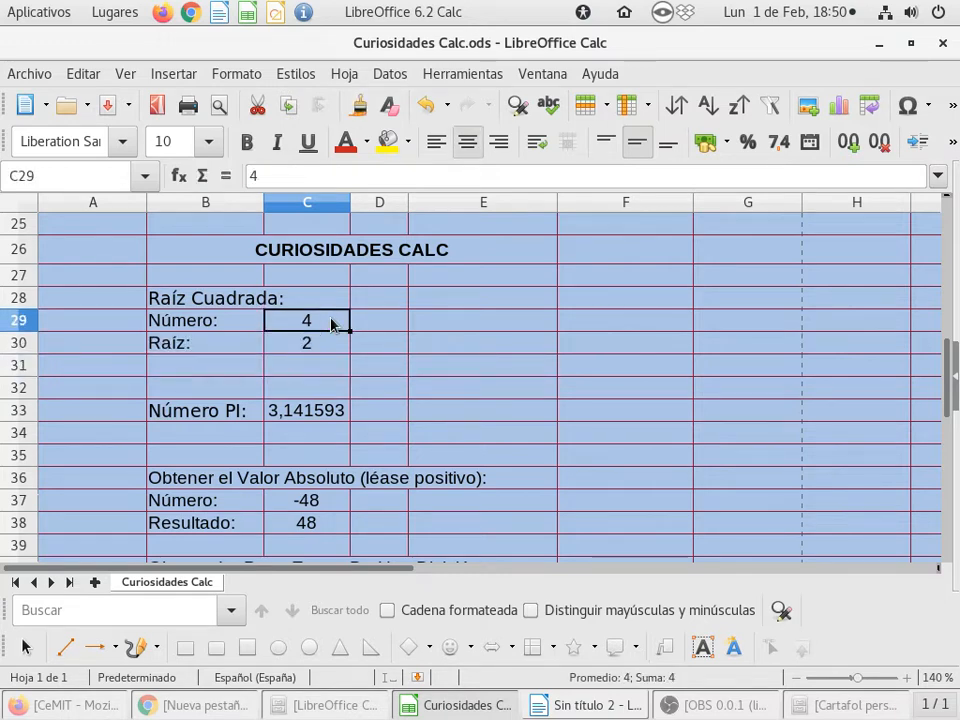
text(8)
key(Return)
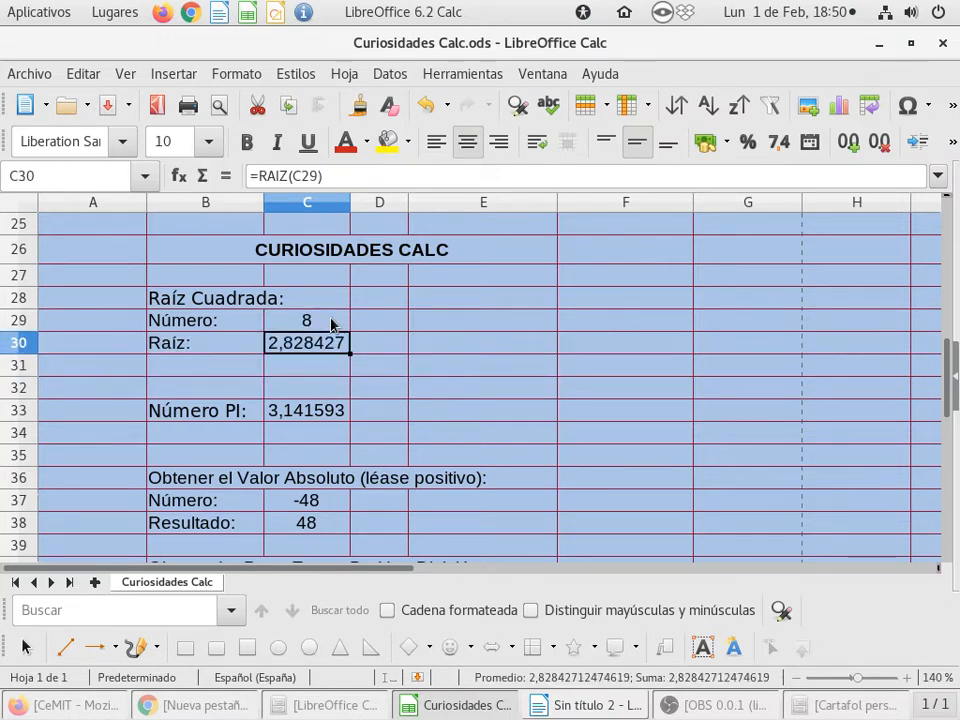
click(331, 323)
text(9)
key(Return)
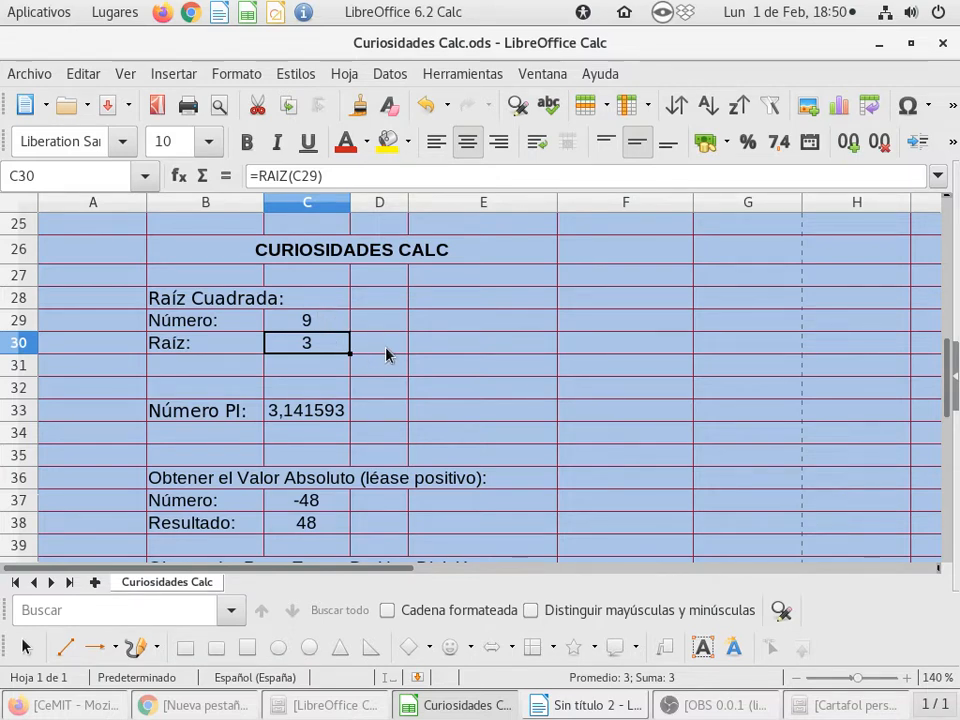
Test the square root formula again by setting the number in cell C29 to 100 and replacing it with 4.
click(318, 319)
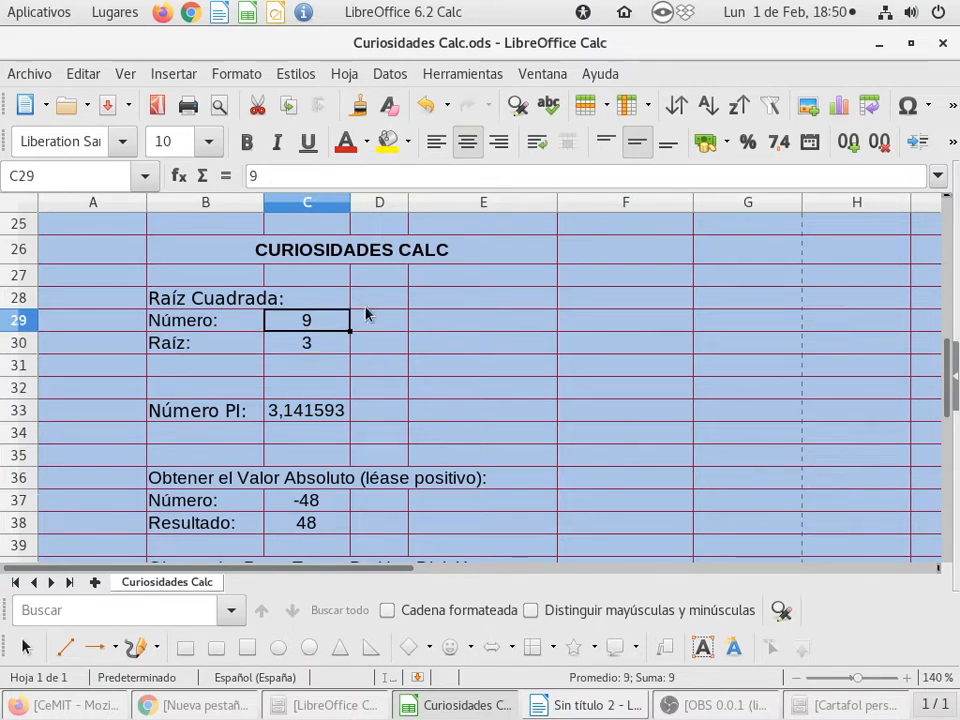
text(100,)
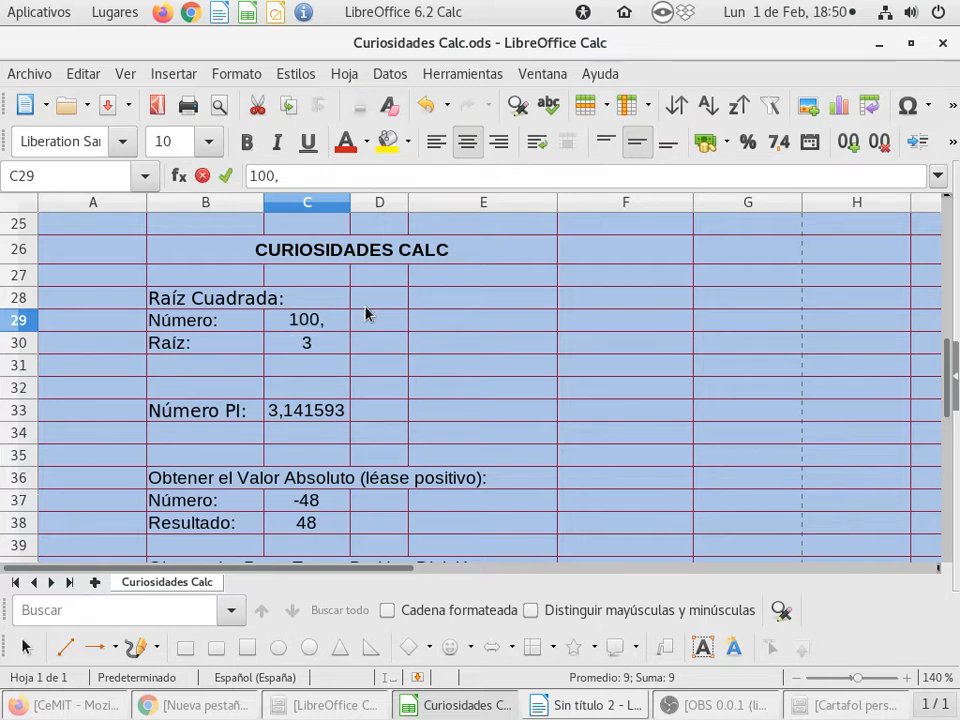
key(BackSpace)
key(Return)
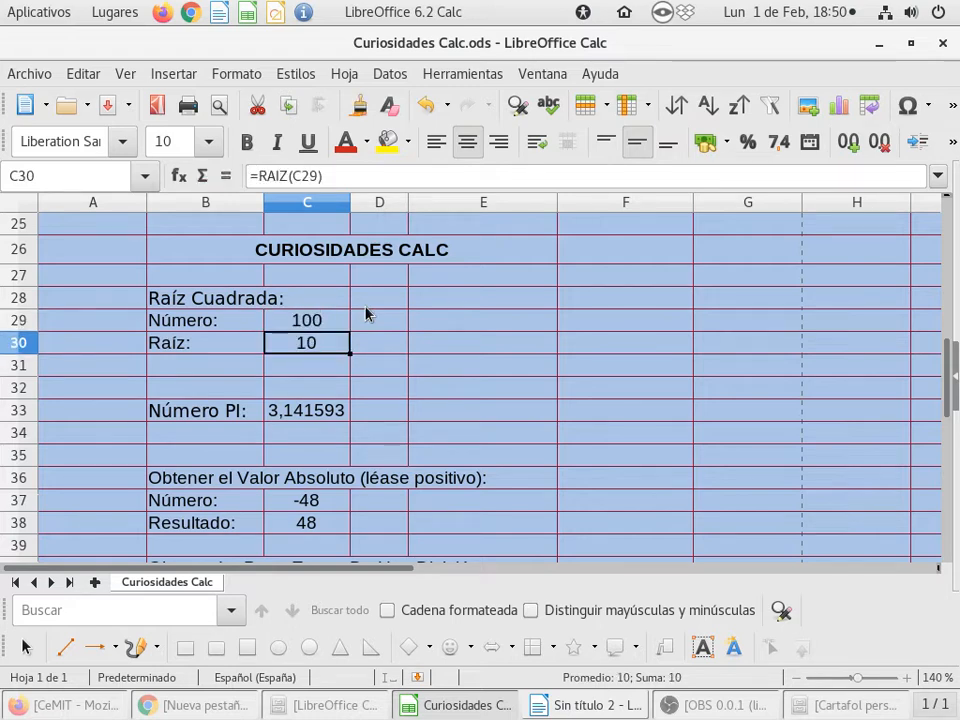
key(Up)
text(4)
key(Return)
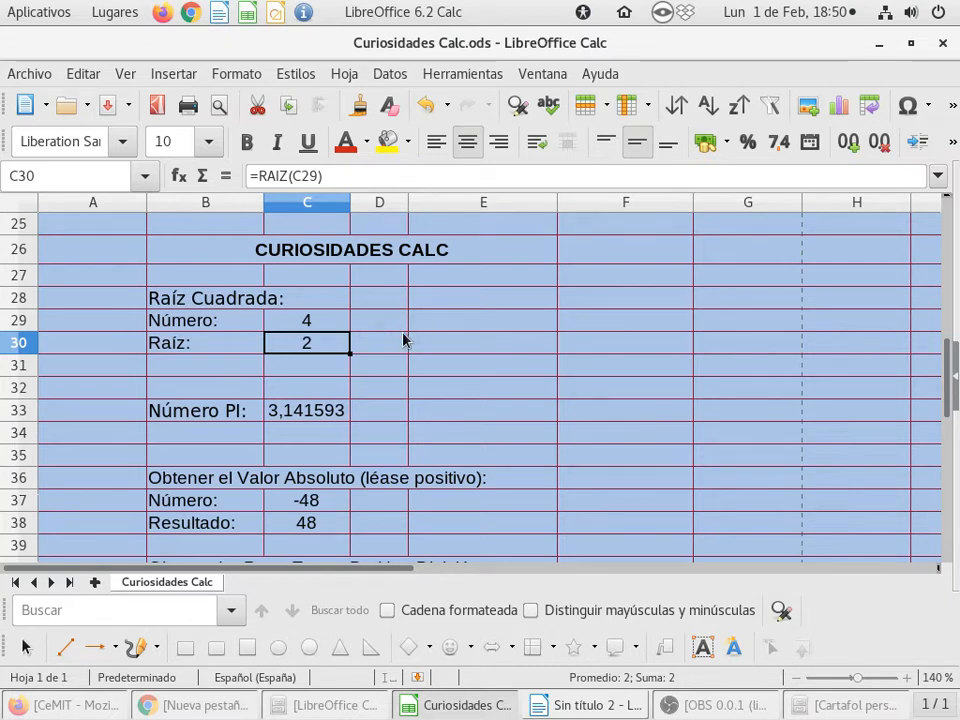
Open the formula behind the Número PI value in cell C33 for inspection and close it without editing.
scroll(403, 333, down, 2)
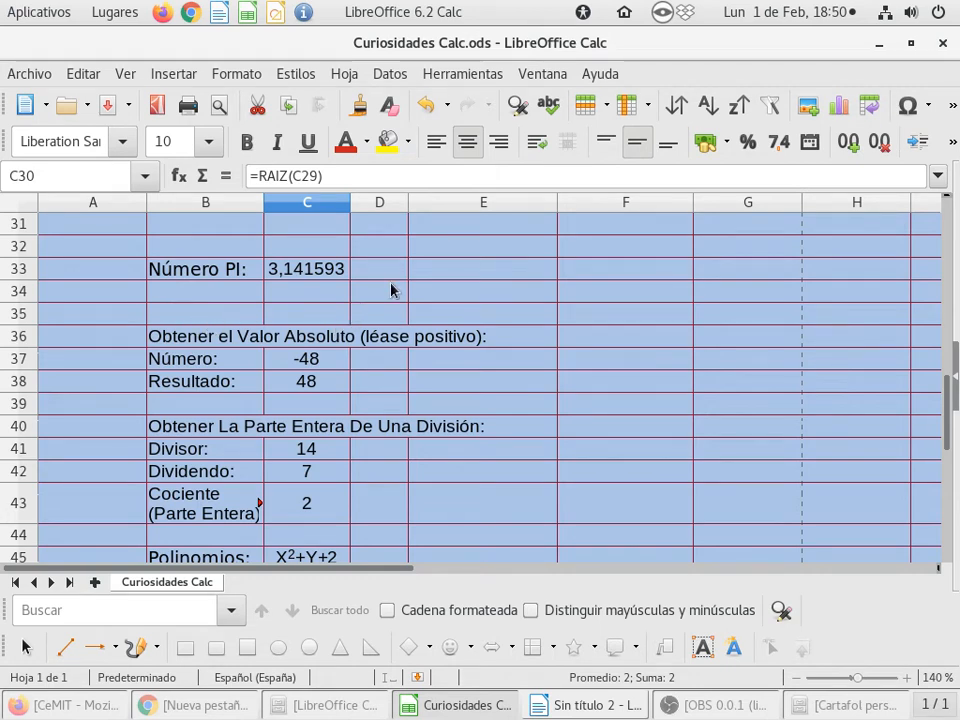
click(299, 279)
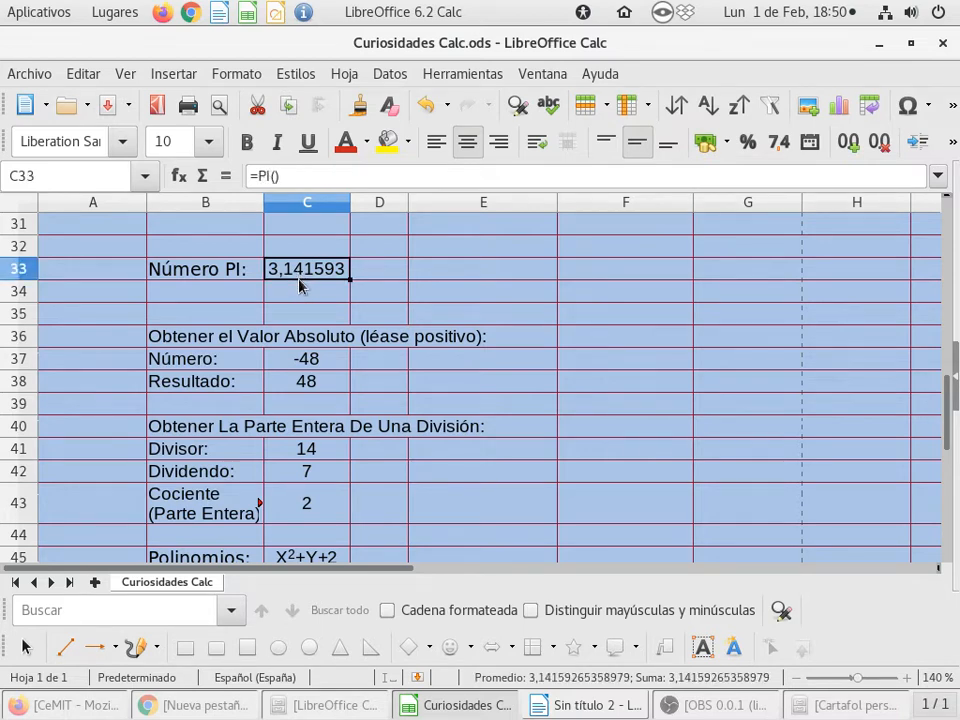
double_click(308, 276)
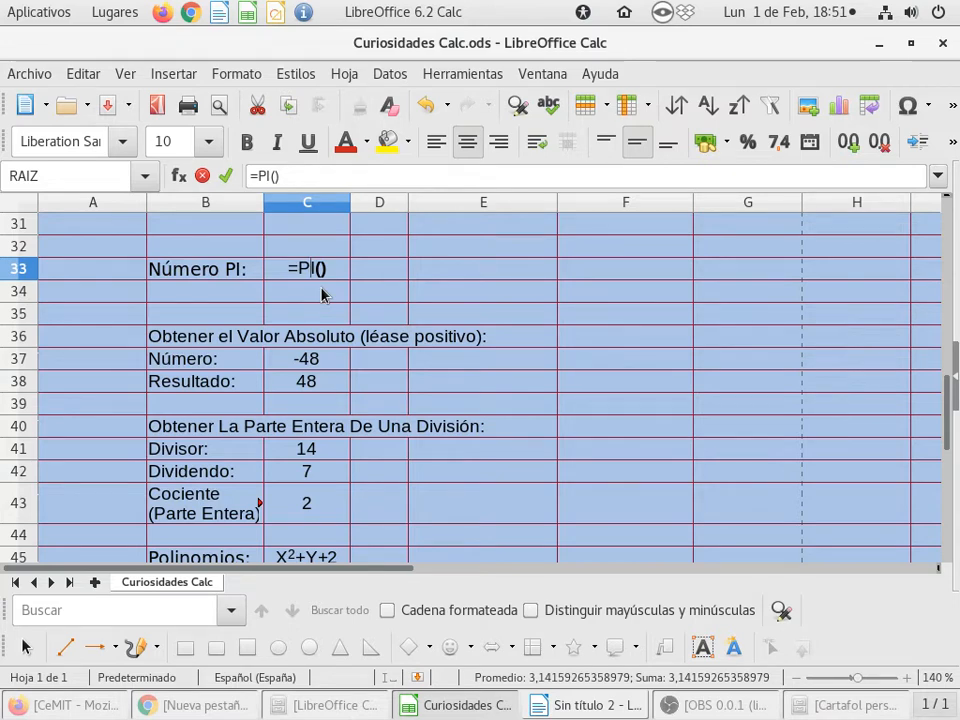
key(Return)
key(Up)
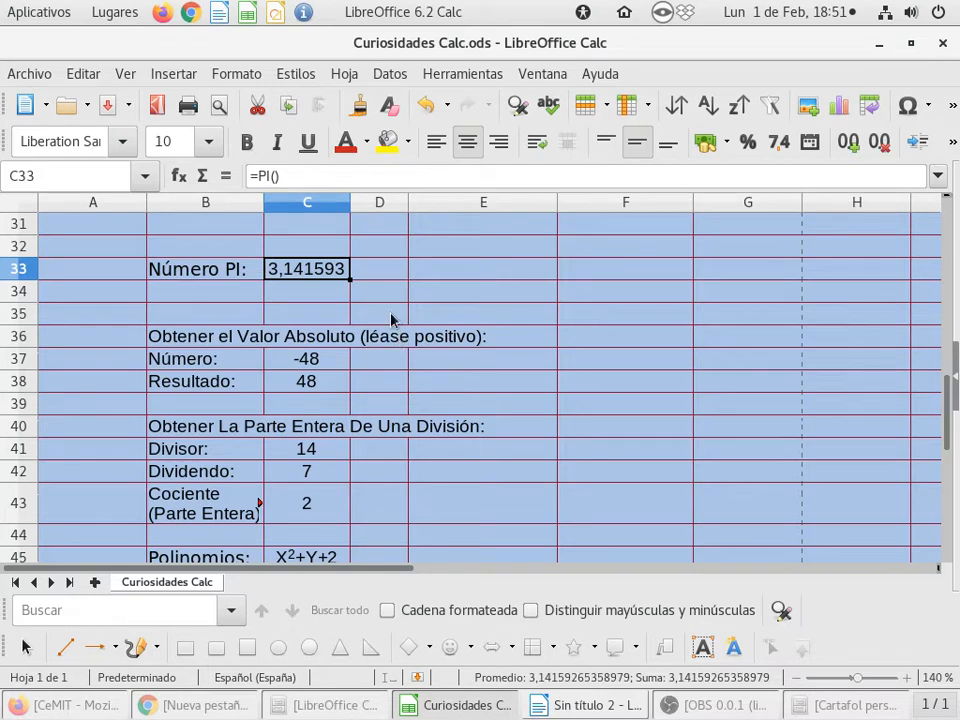
Widen and narrow column C repeatedly to vary the decimals of pi displayed, leaving it just wide enough for five decimals.
drag(350, 202, 611, 204)
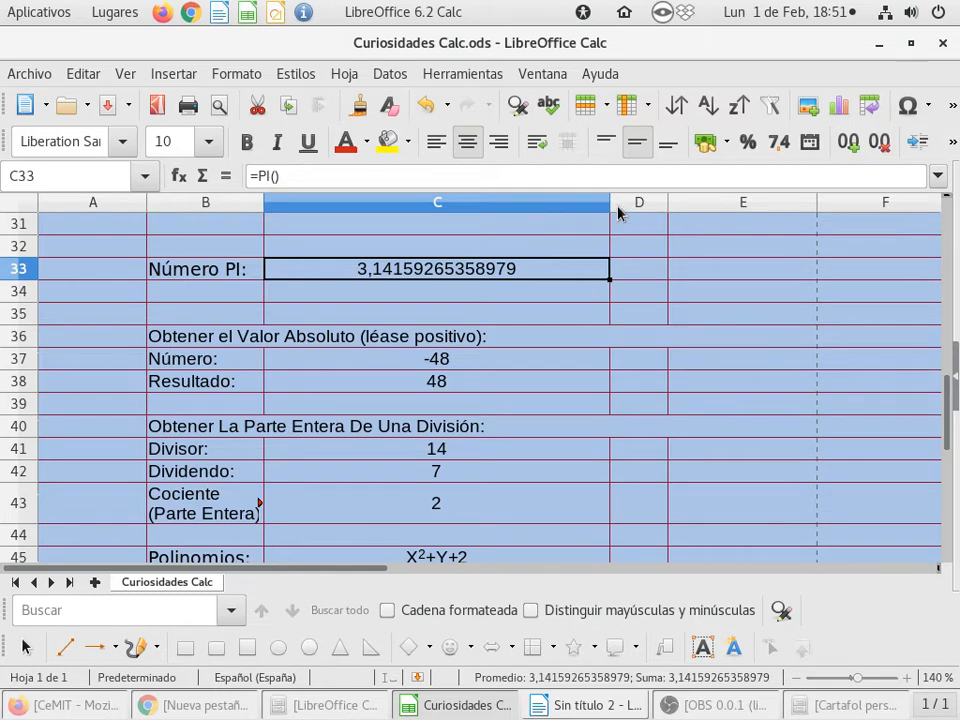
drag(609, 204, 390, 199)
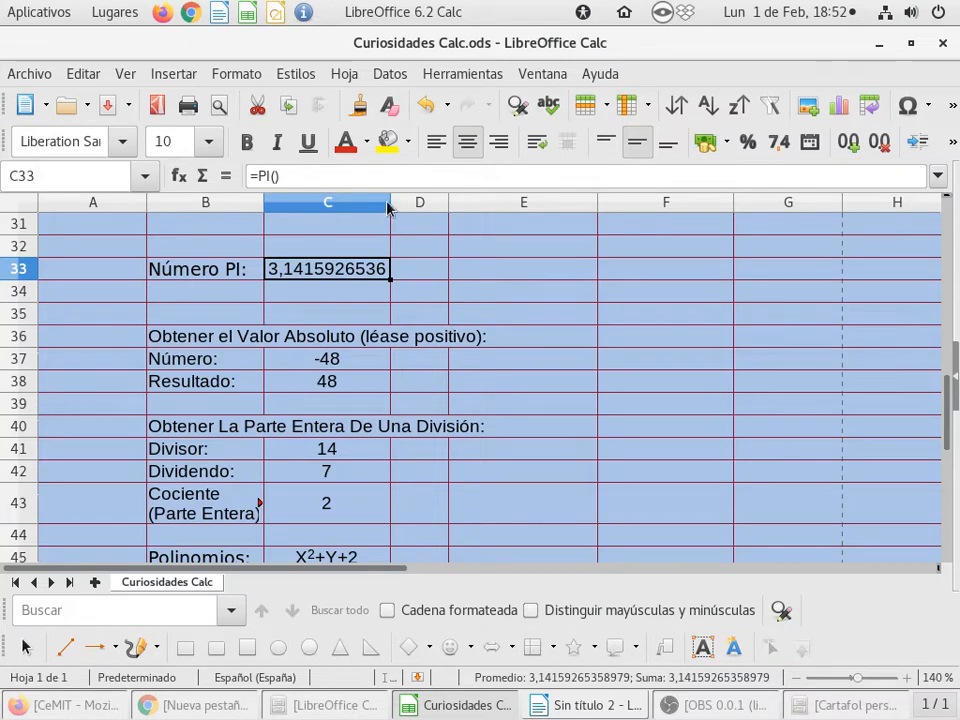
drag(389, 203, 331, 201)
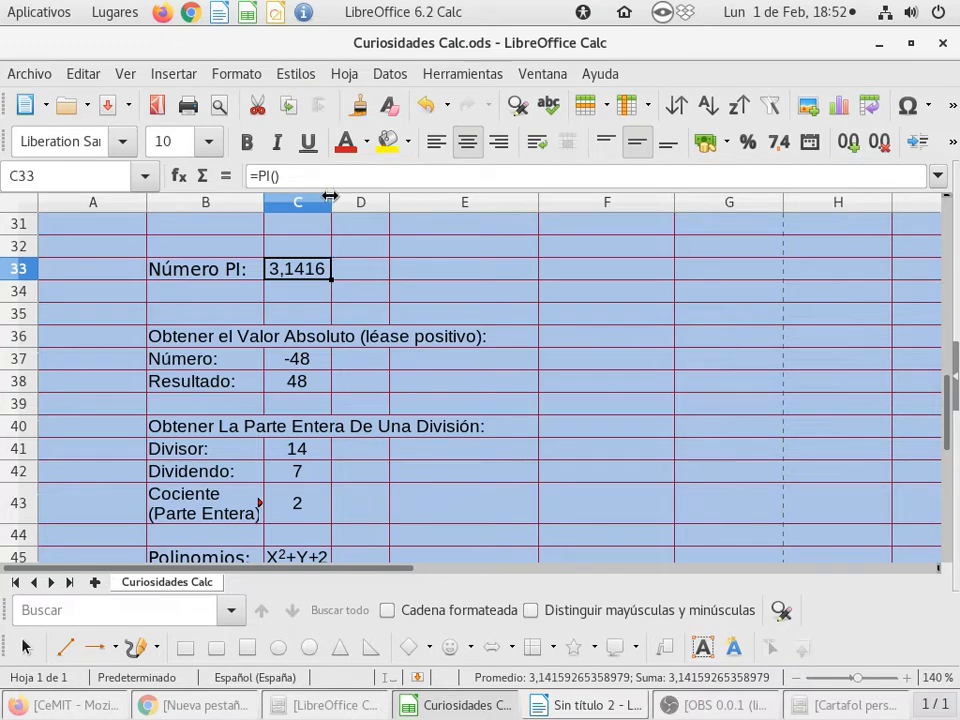
drag(331, 197, 424, 199)
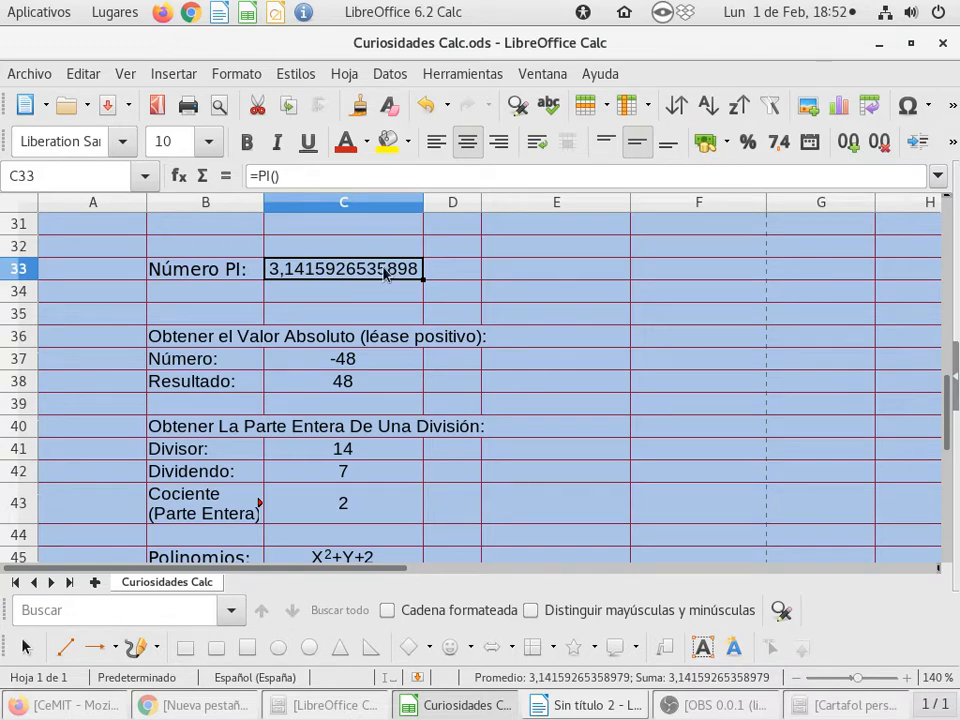
drag(424, 201, 313, 210)
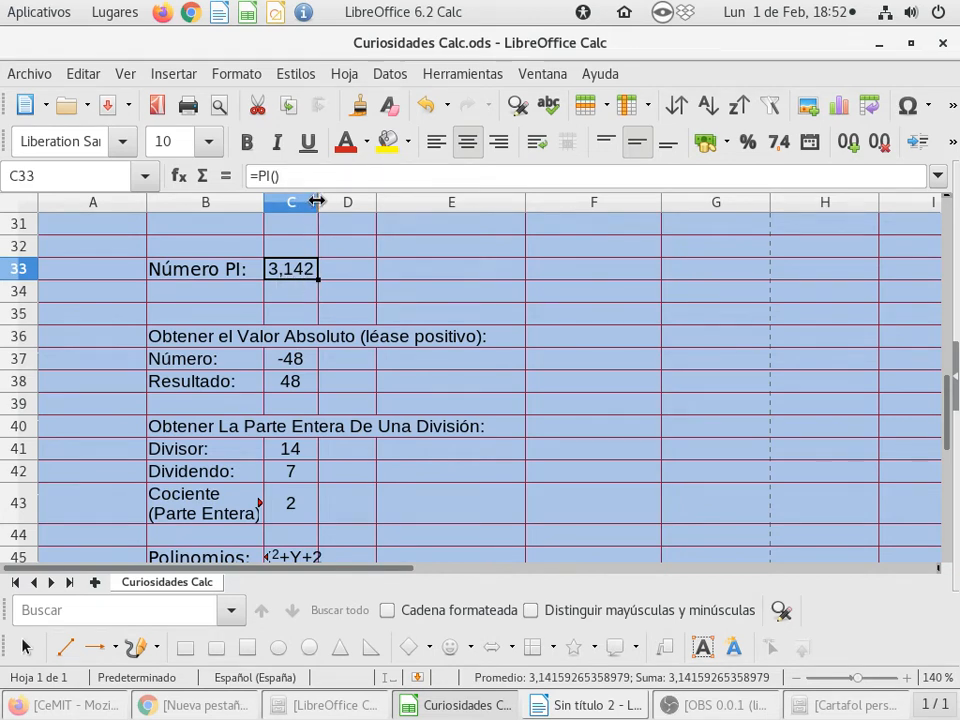
drag(317, 201, 386, 204)
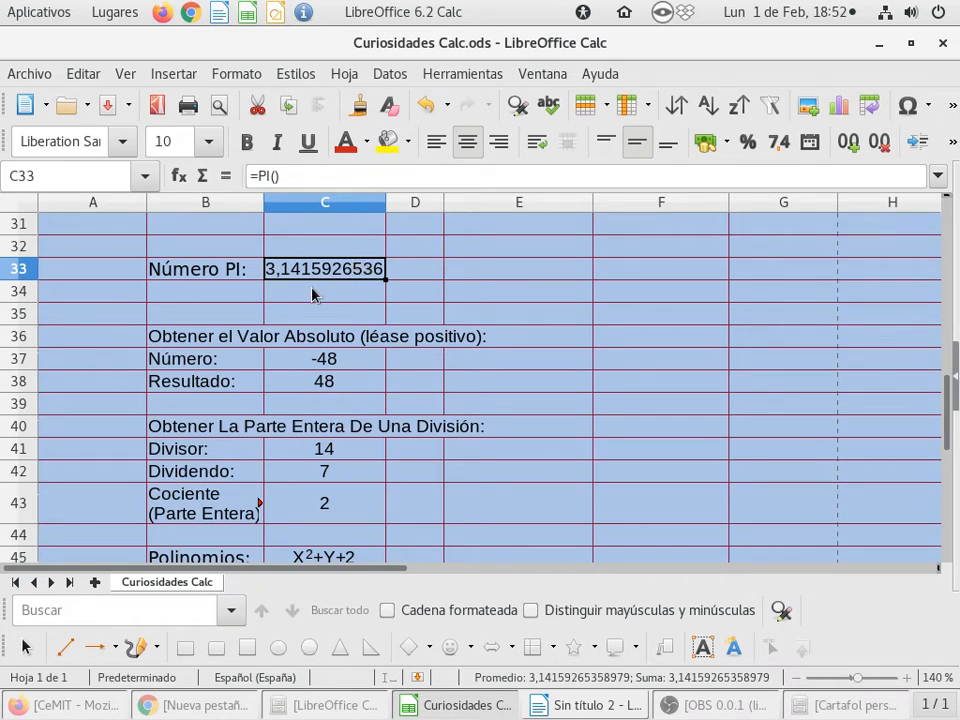
drag(385, 201, 338, 201)
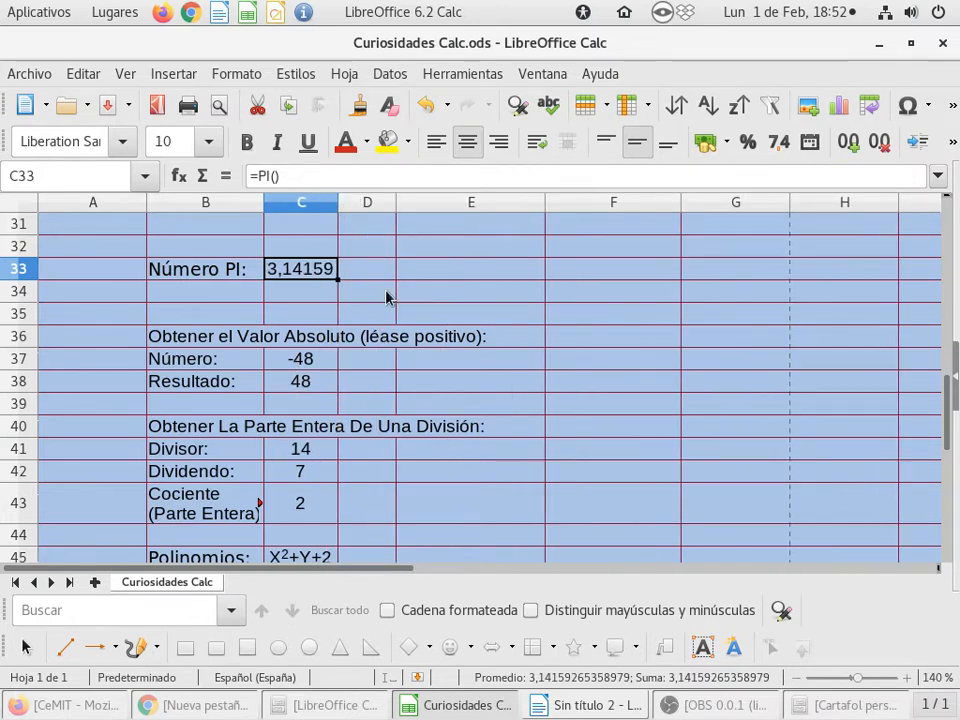
Inspect the absolute value formula in the Resultado cell C38 without editing it.
scroll(386, 297, down, 1)
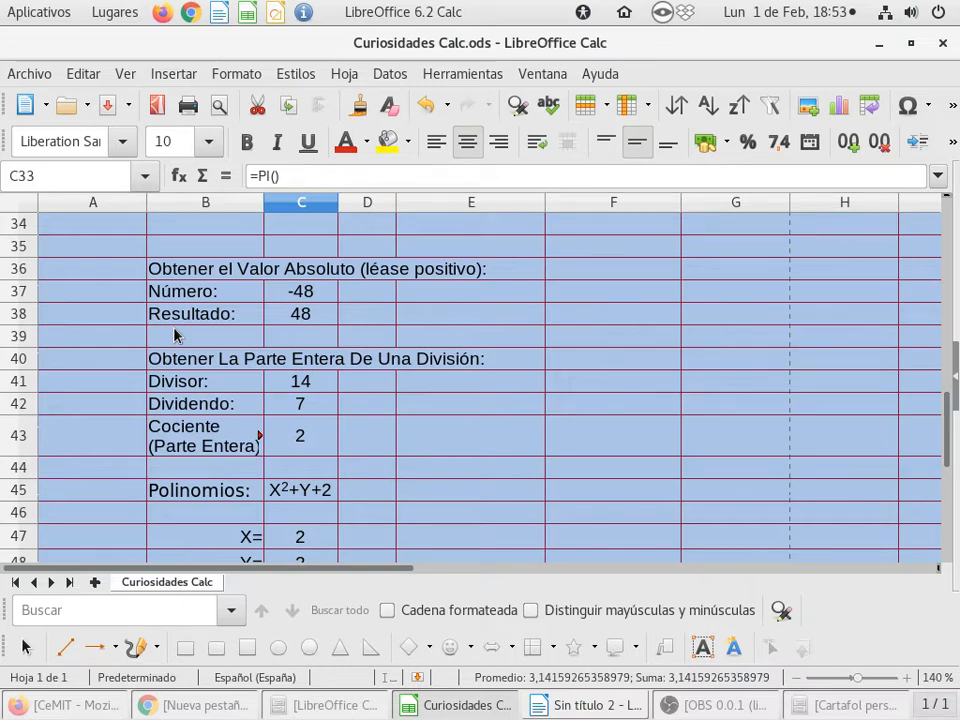
scroll(242, 315, up, 3)
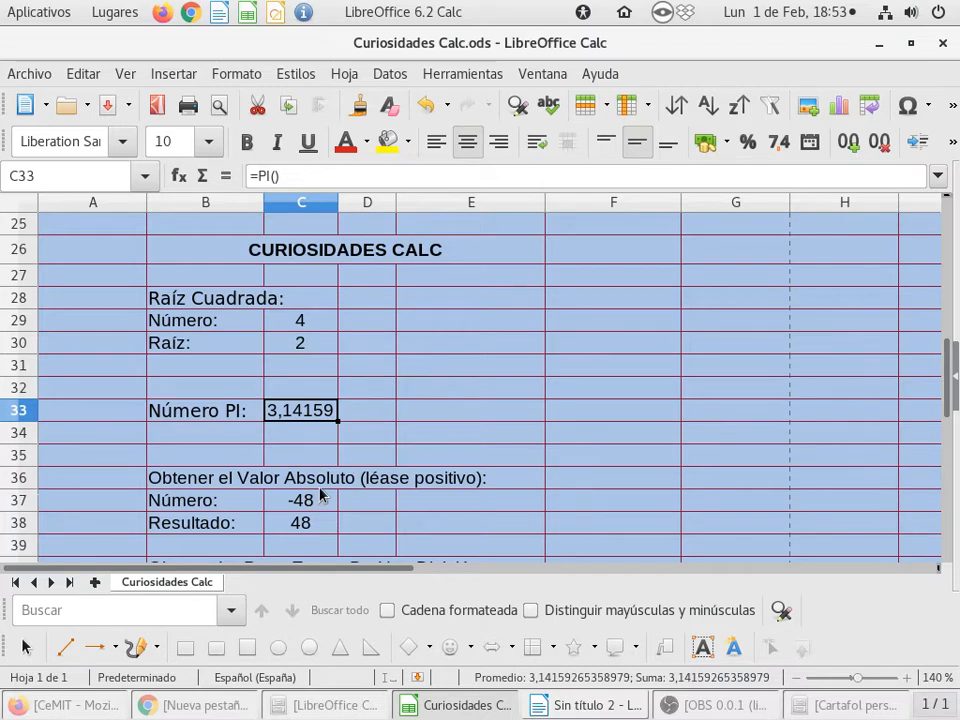
scroll(320, 494, down, 2)
scroll(321, 469, up, 1)
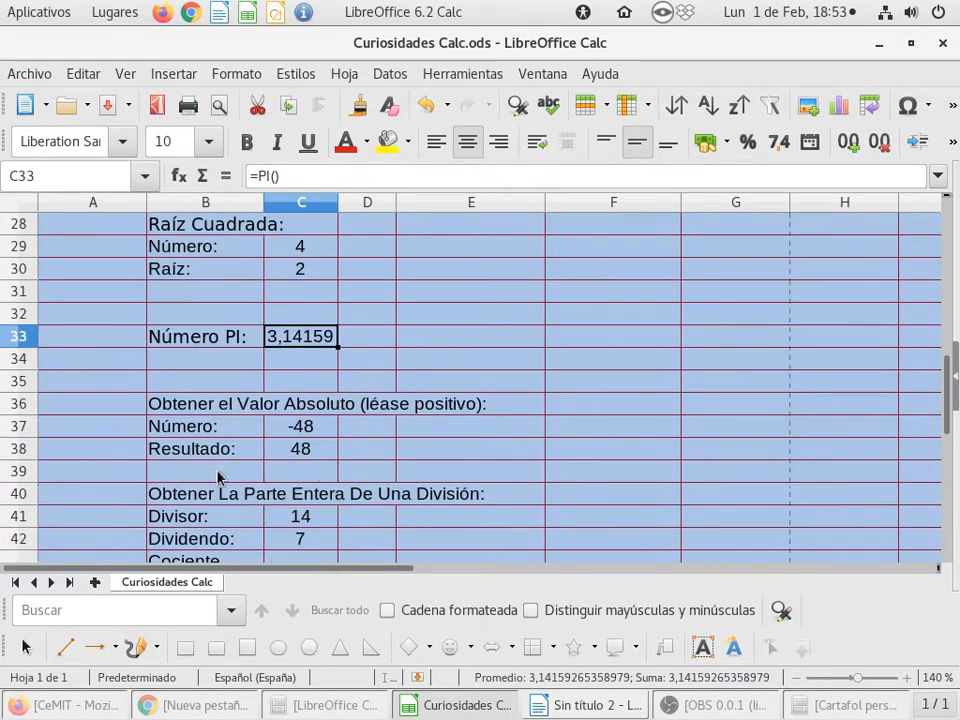
double_click(313, 449)
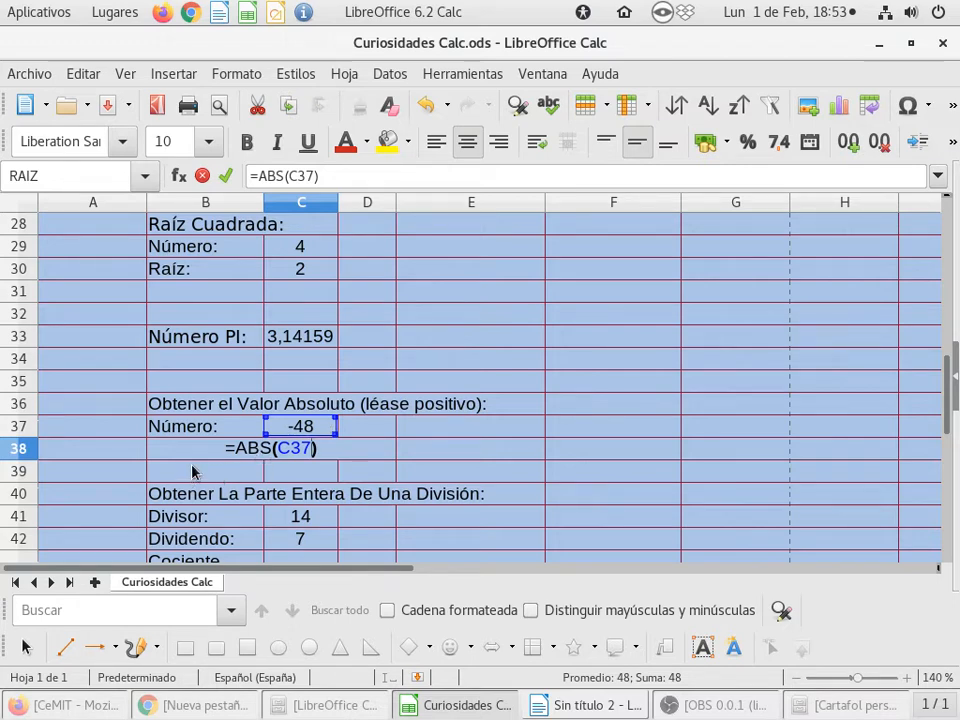
key(Return)
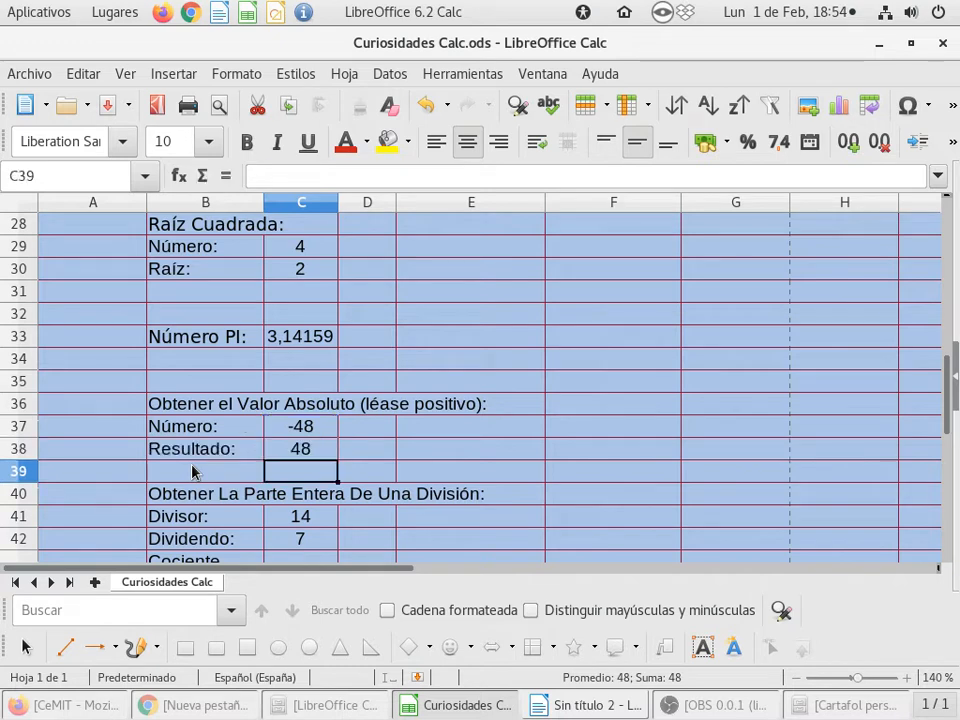
click(299, 447)
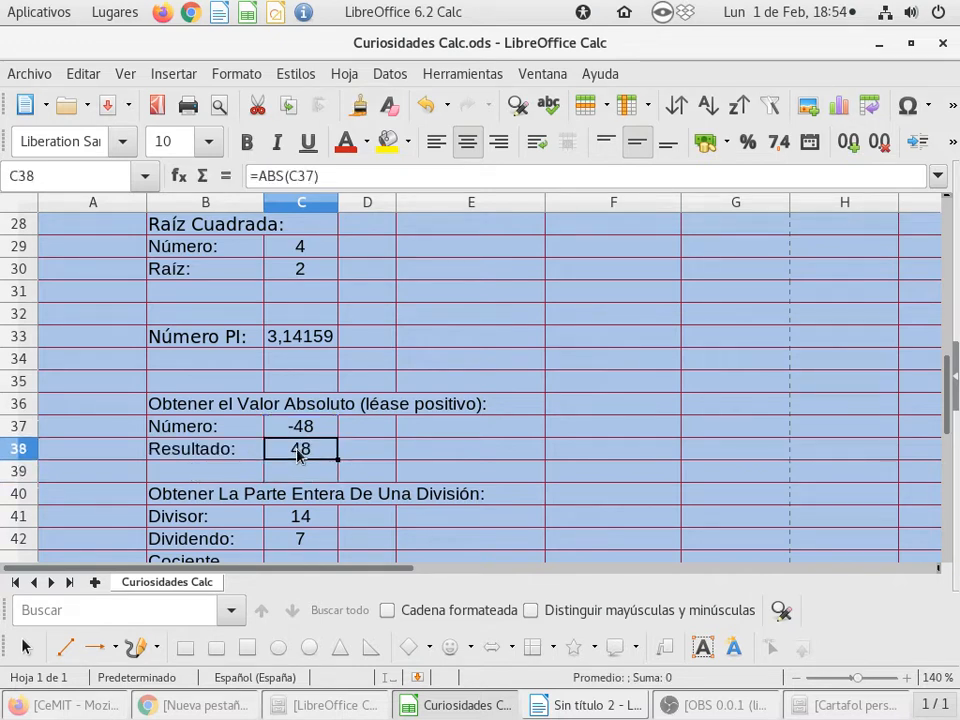
Try using C38 as the argument of the RAIZ formula in cell C30, undo the change, and reselect cell C38.
click(311, 280)
double_click(311, 272)
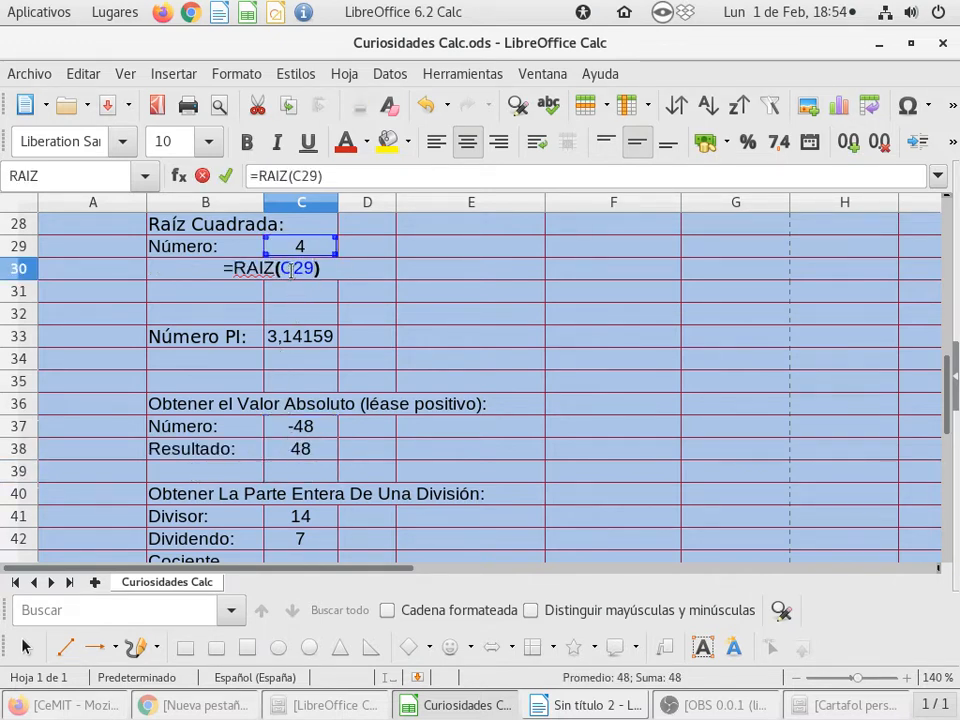
double_click(291, 268)
click(300, 450)
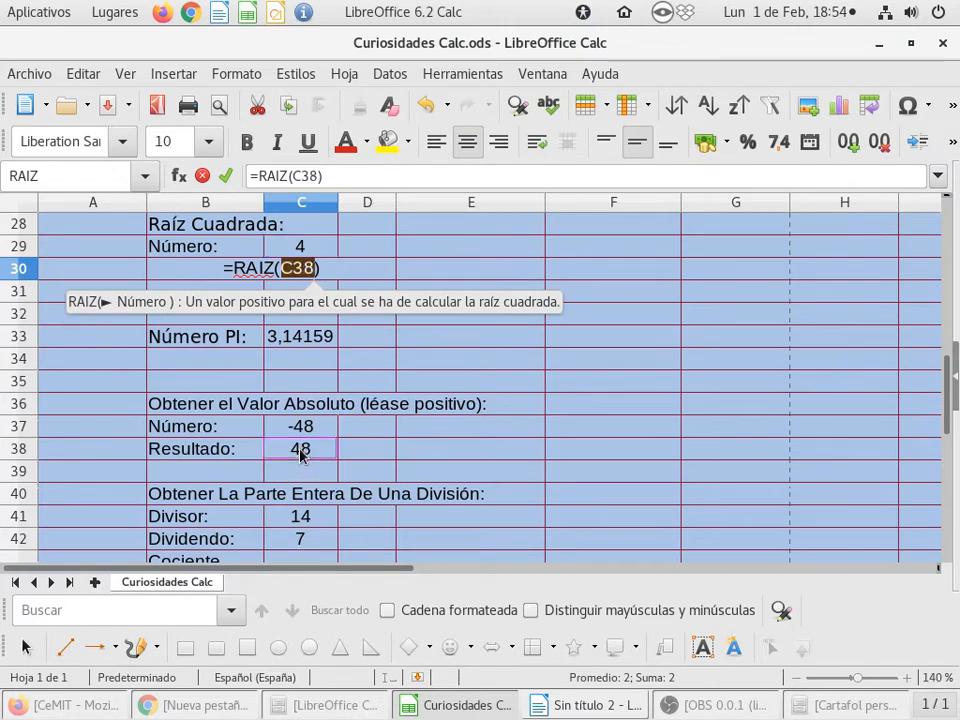
key(Return)
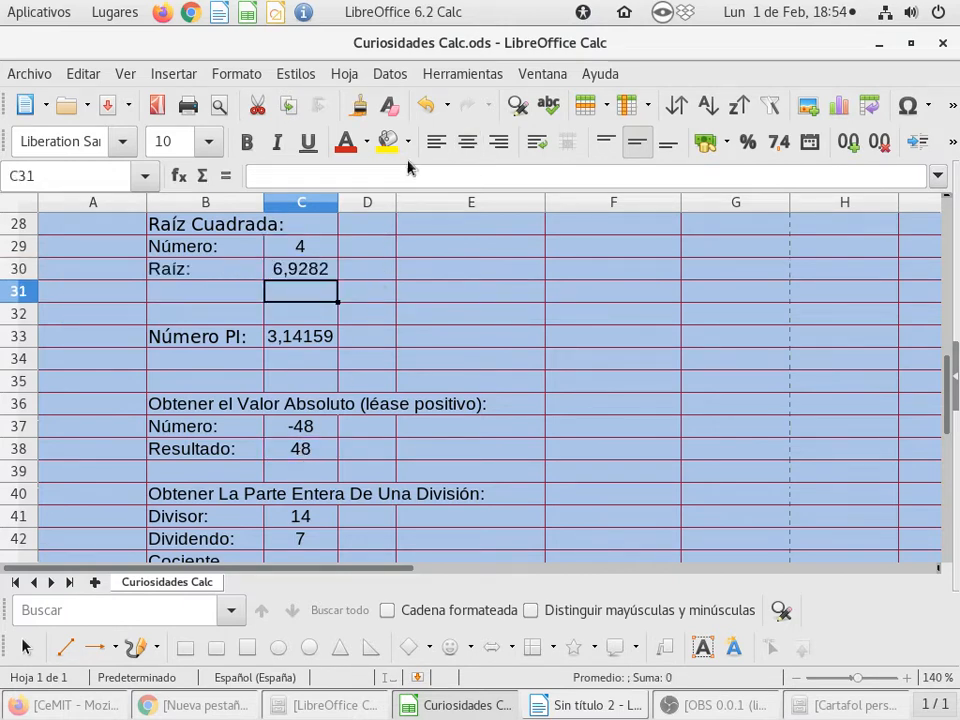
click(425, 109)
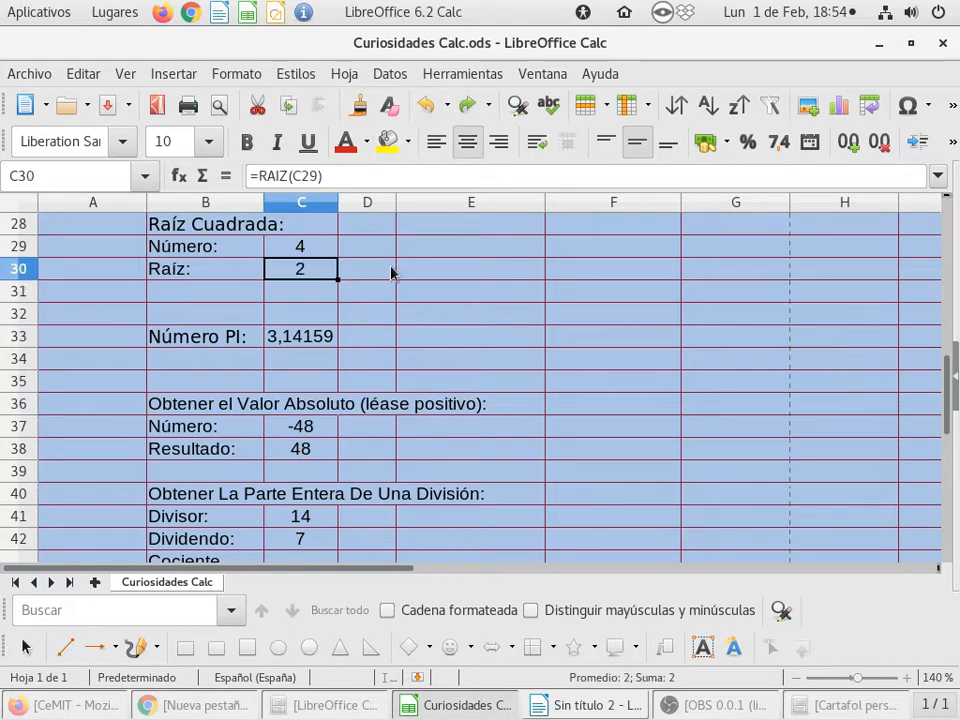
click(373, 450)
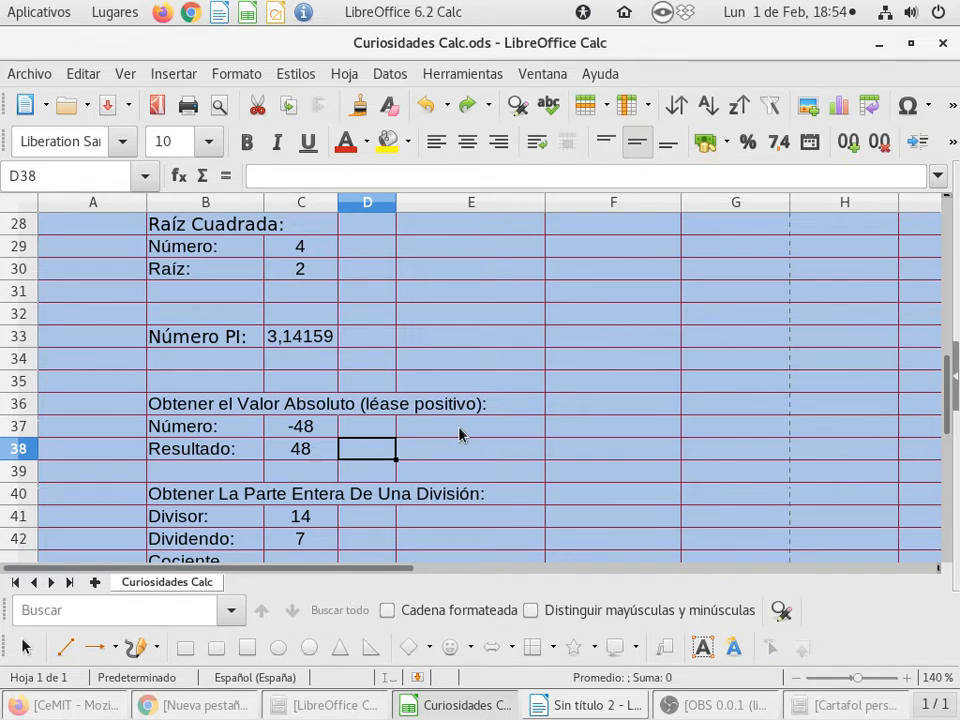
click(318, 456)
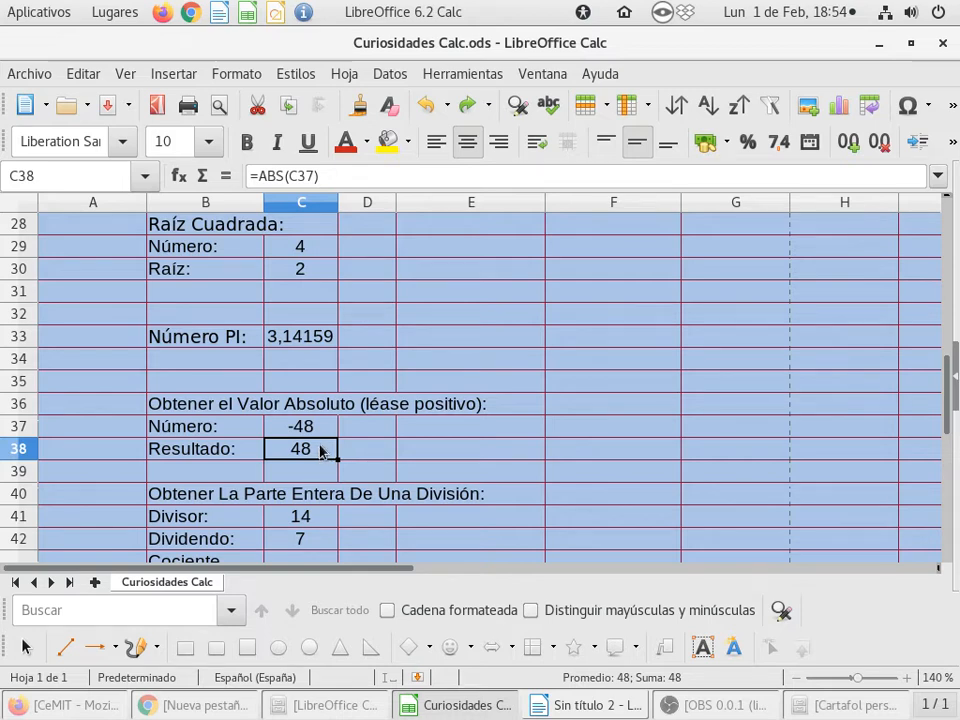
Insert a blank row above row 39 and another at row 45 to separate the integer division section from its neighbours.
scroll(320, 450, down, 1)
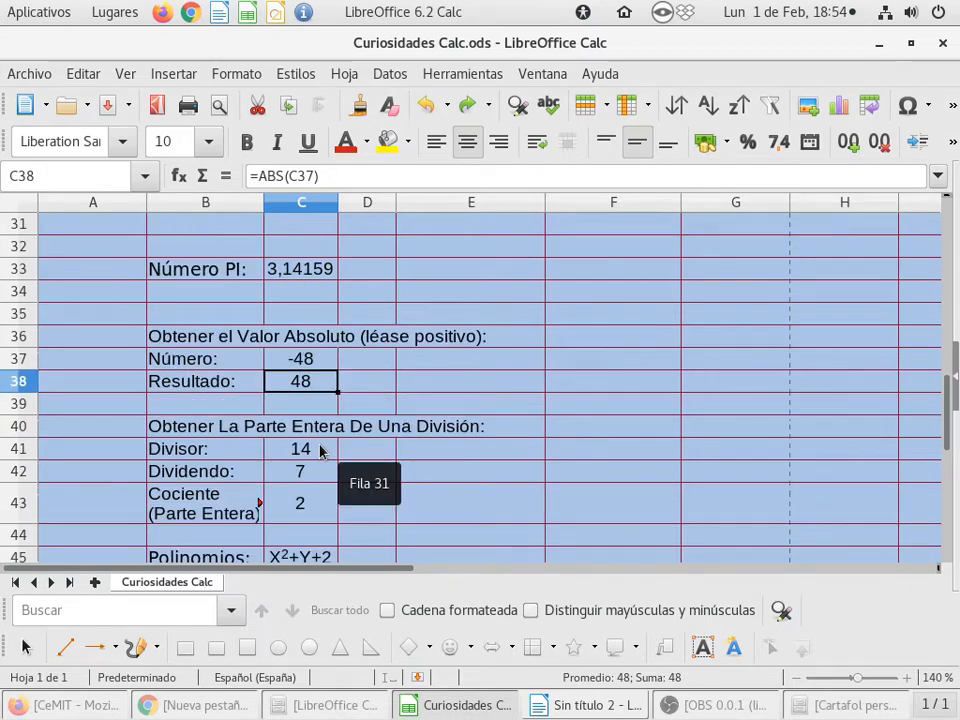
right_click(18, 403)
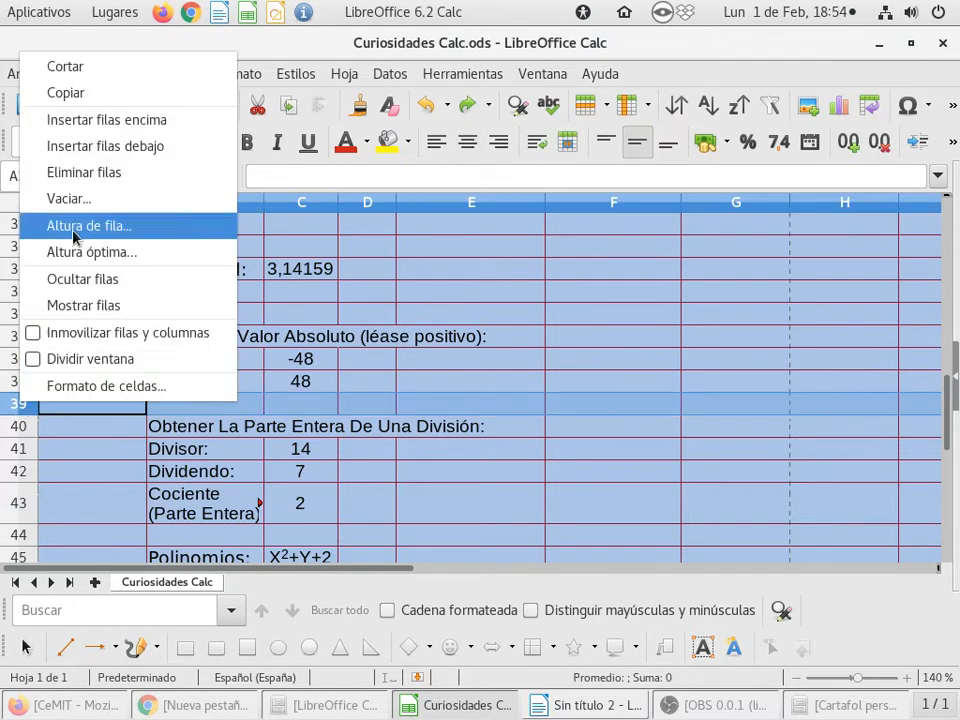
click(122, 120)
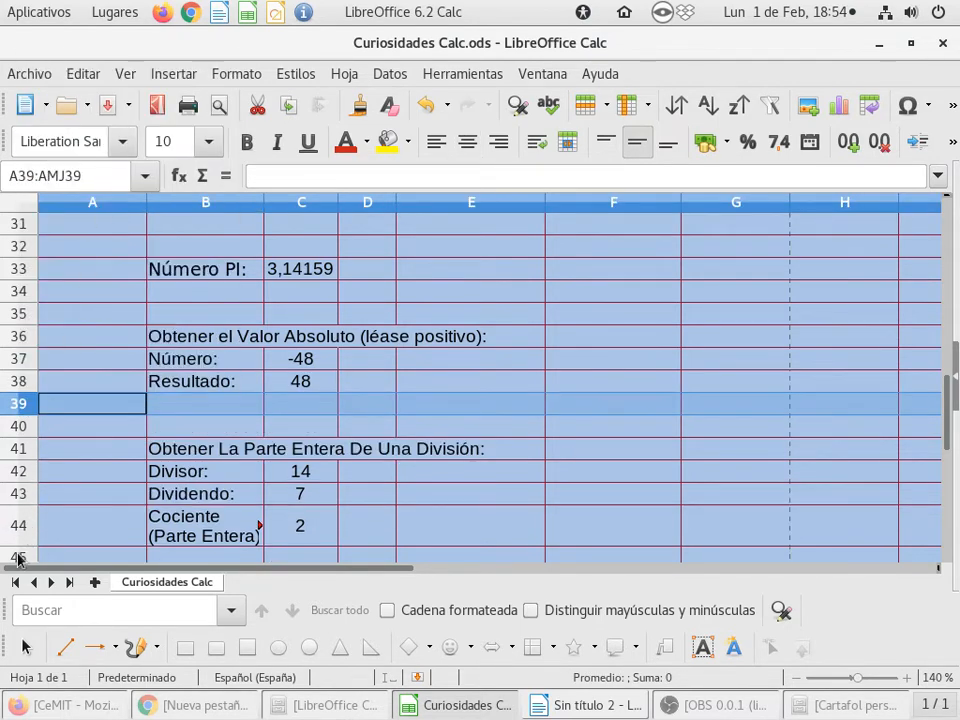
right_click(18, 558)
click(96, 272)
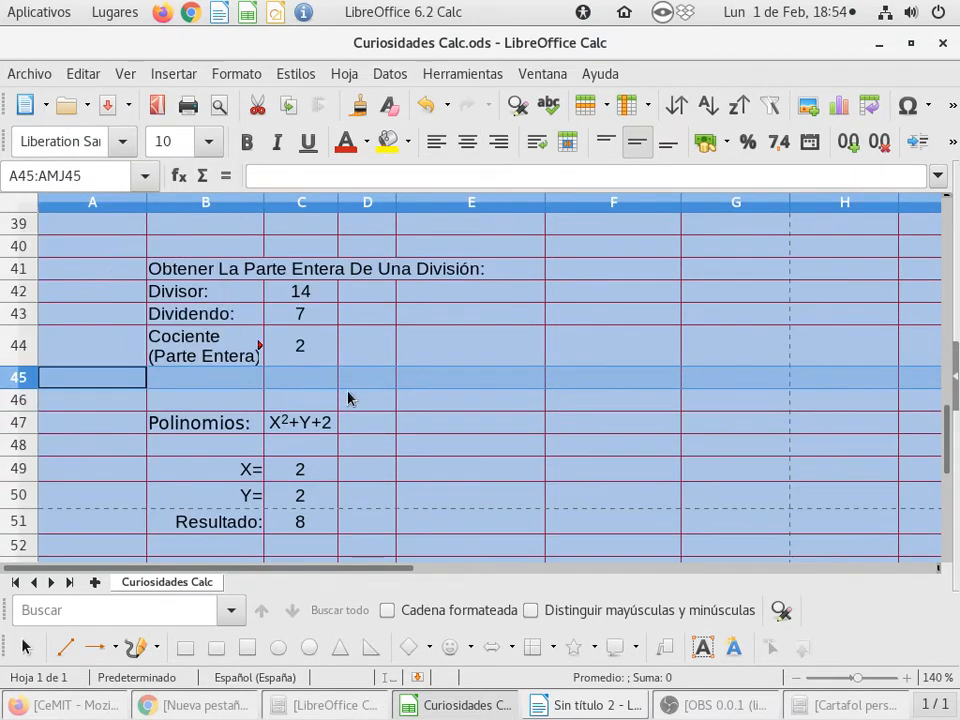
click(66, 376)
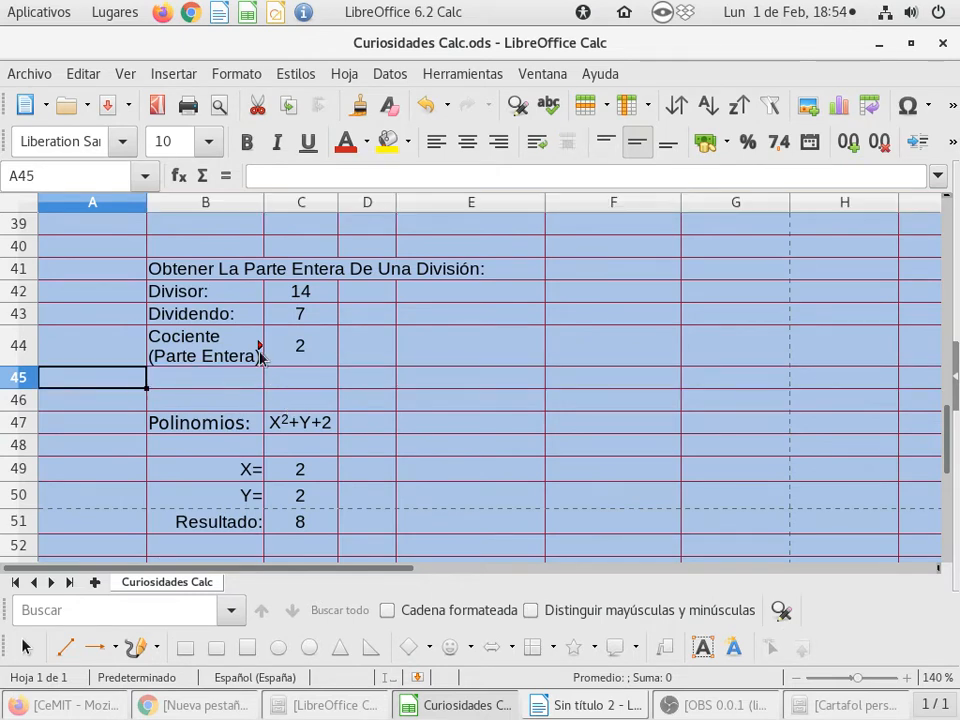
scroll(304, 332, up, 1)
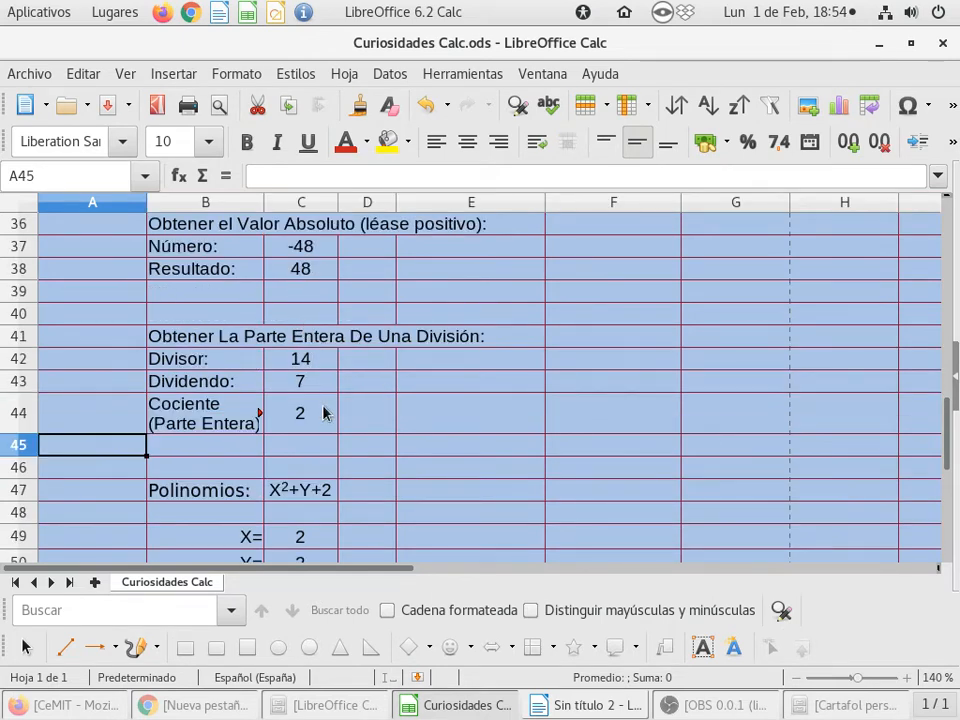
scroll(323, 413, up, 1)
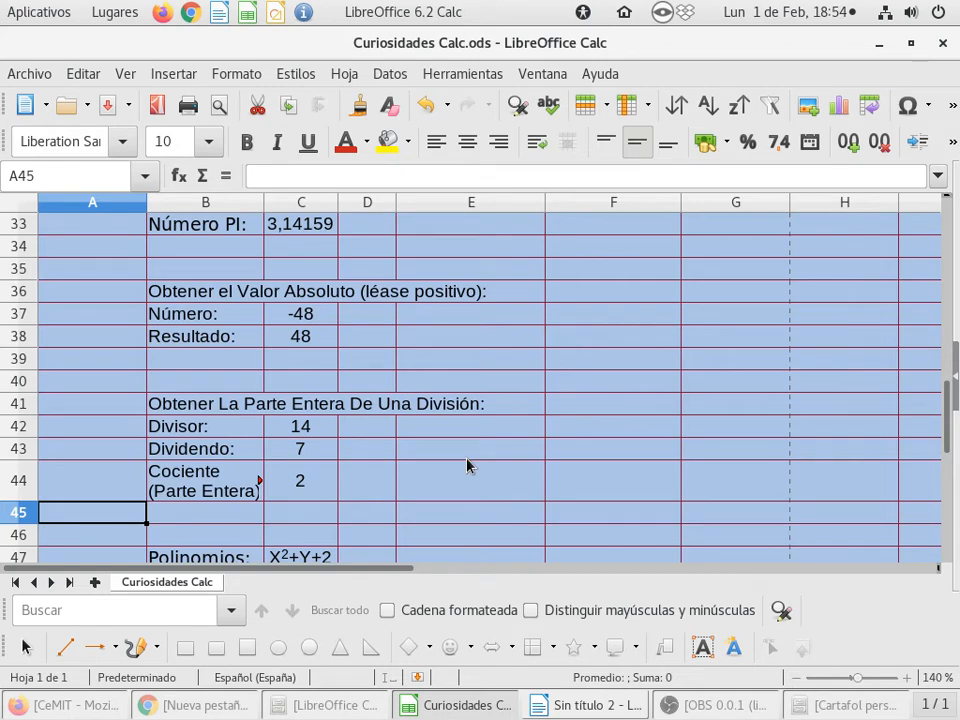
click(203, 404)
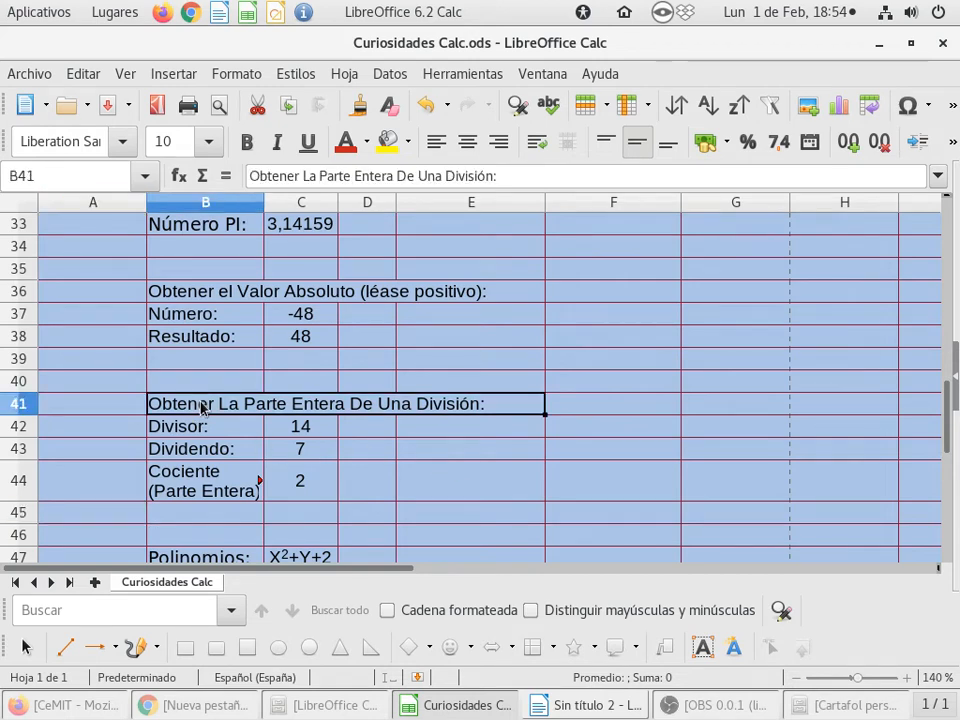
click(411, 186)
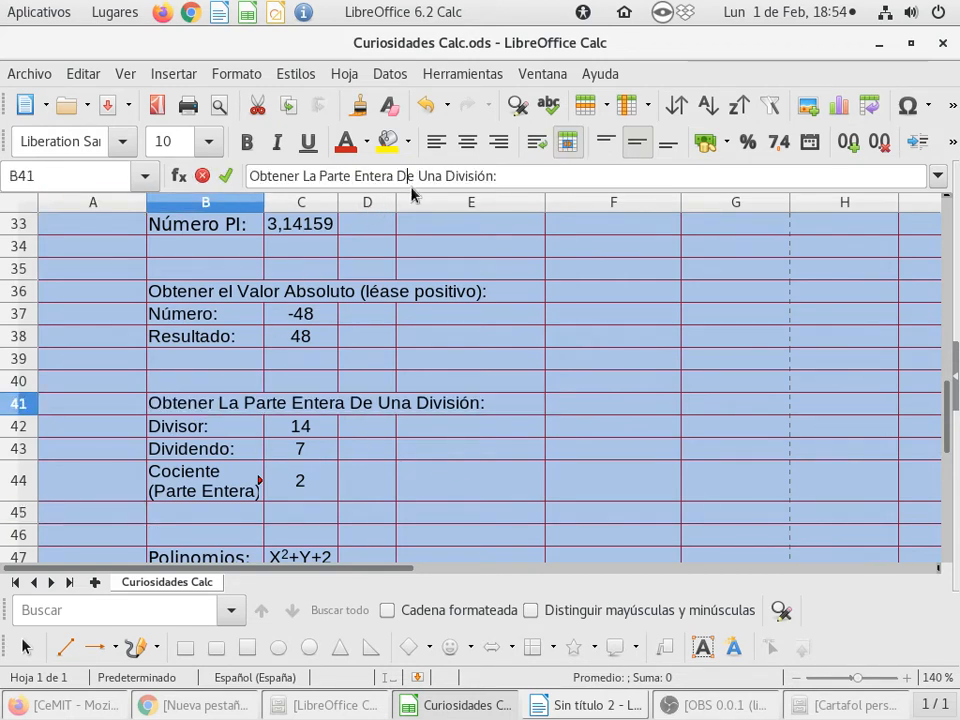
key(BackSpace)
text(D)
key(Return)
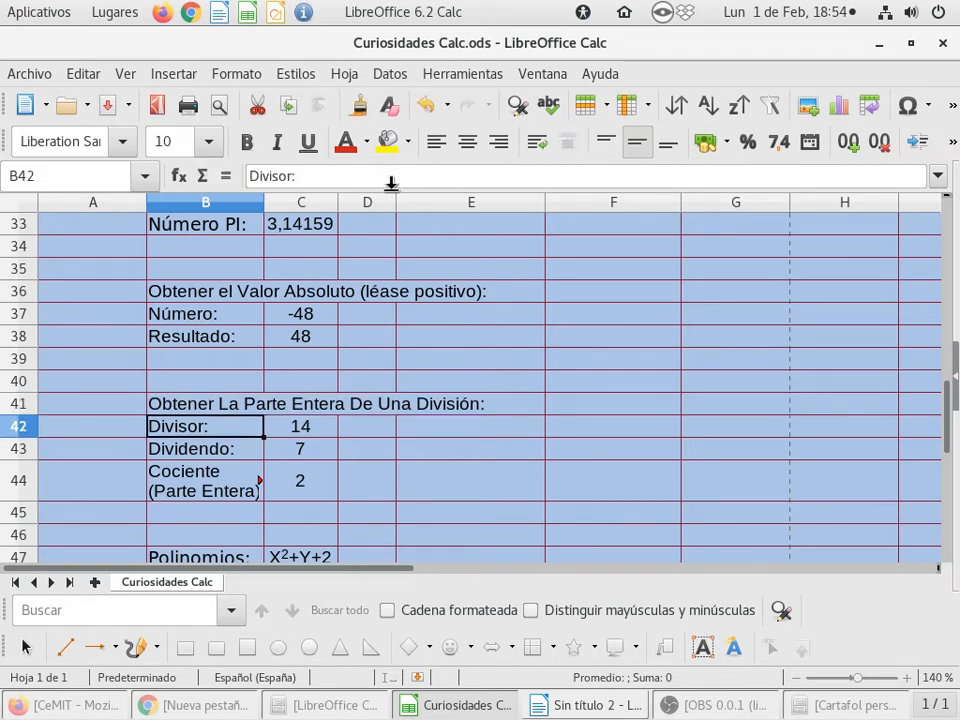
Lowercase the last three words of the heading in B41 so it reads "Obtener La Parte Entera de una división:".
click(188, 405)
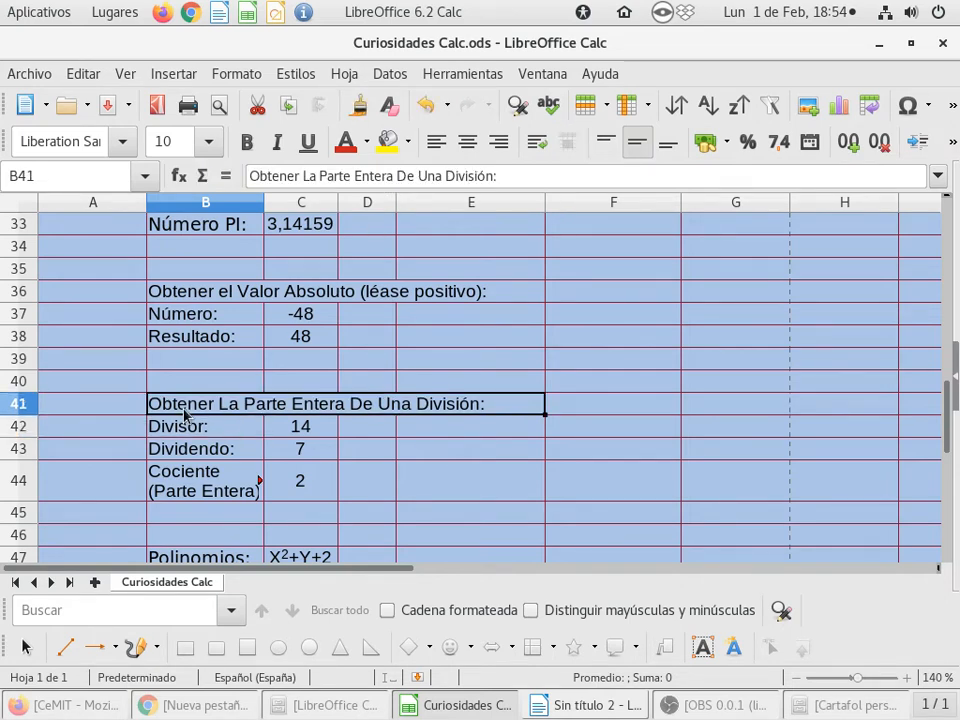
double_click(400, 176)
key(Right)
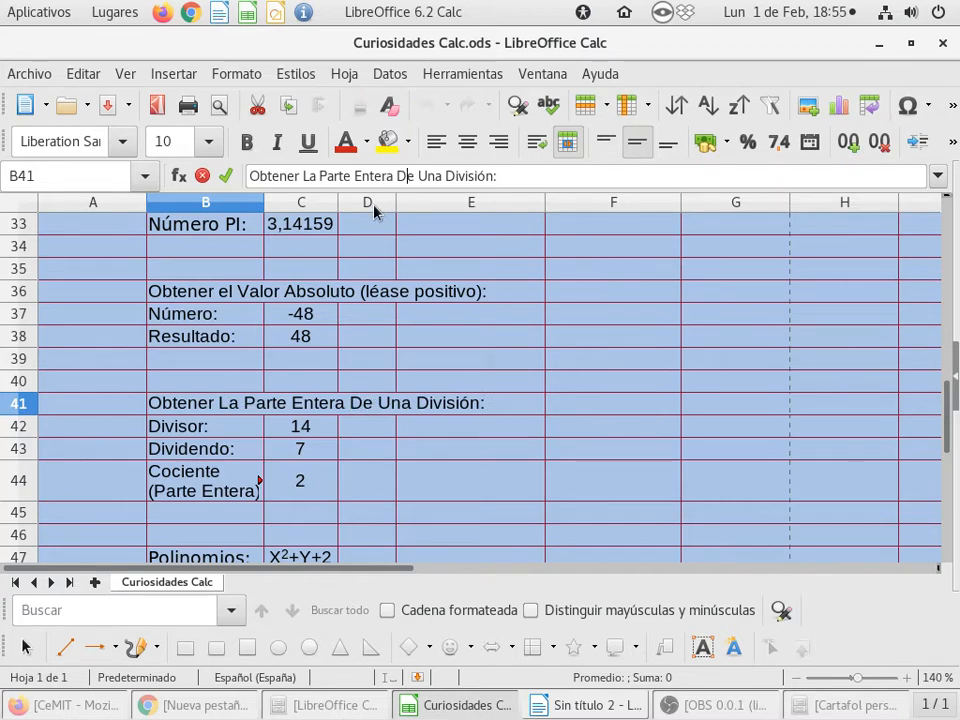
key(Left)
key(Delete)
text(d)
key(Right)
key(Right)
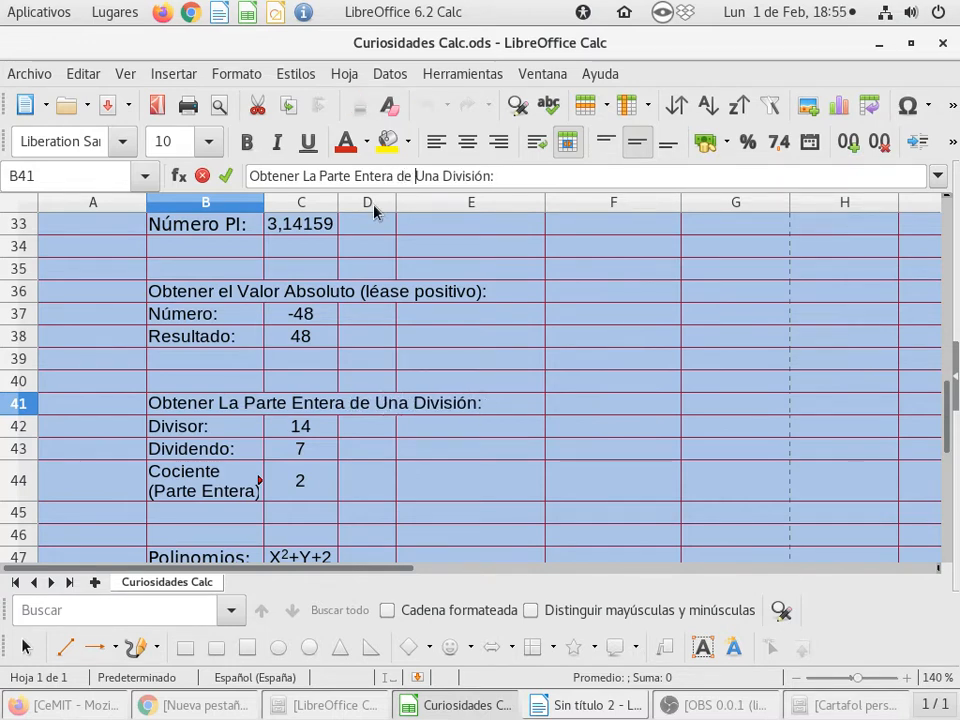
key(Delete)
text(u)
key(Right)
key(Right)
key(Right)
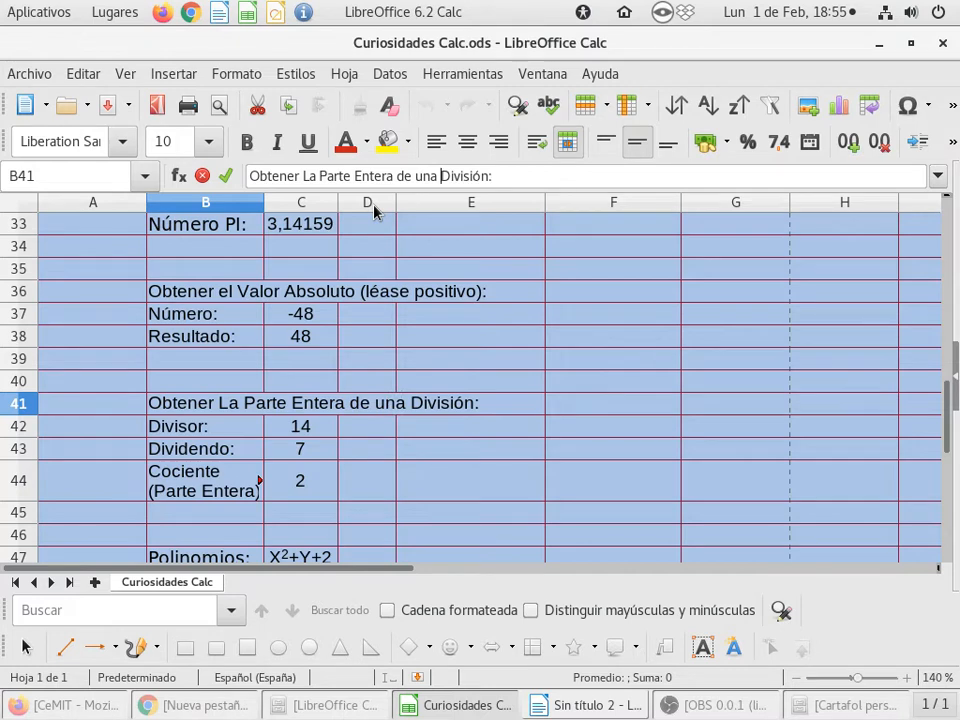
key(Delete)
text(d)
key(Return)
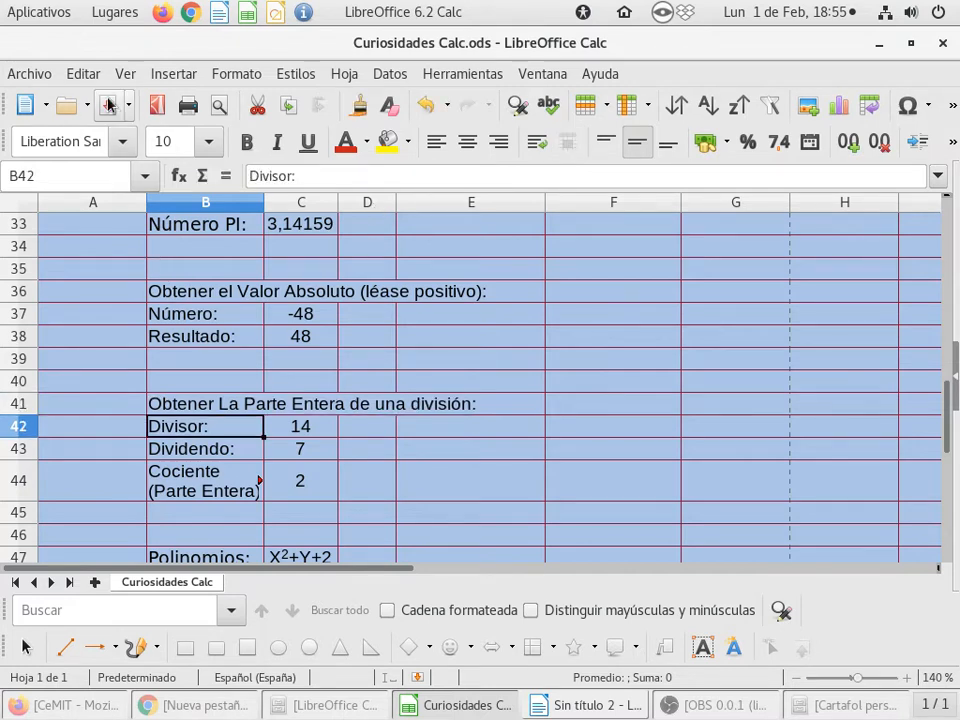
Check the quotient formula in C44, and set the Divisor value in C42 to 11.
scroll(478, 424, down, 1)
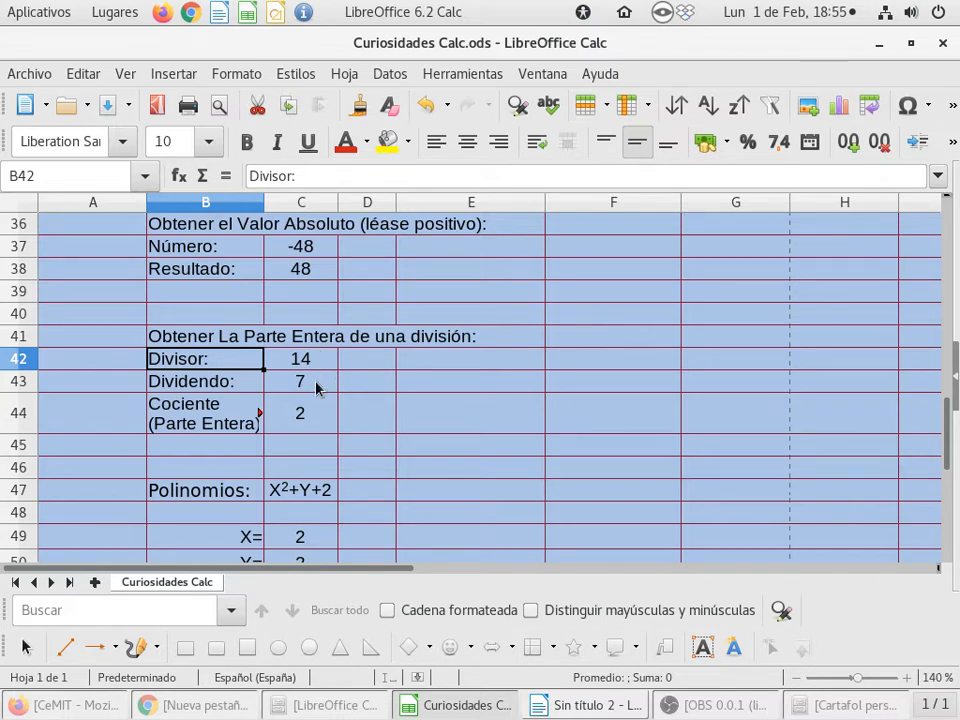
click(317, 413)
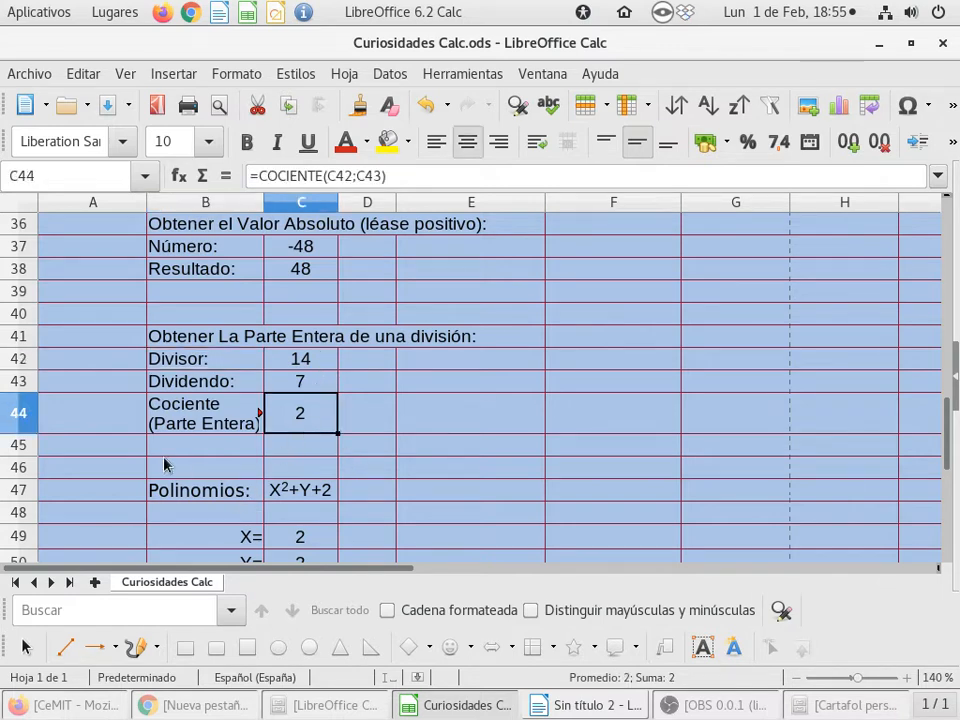
click(321, 362)
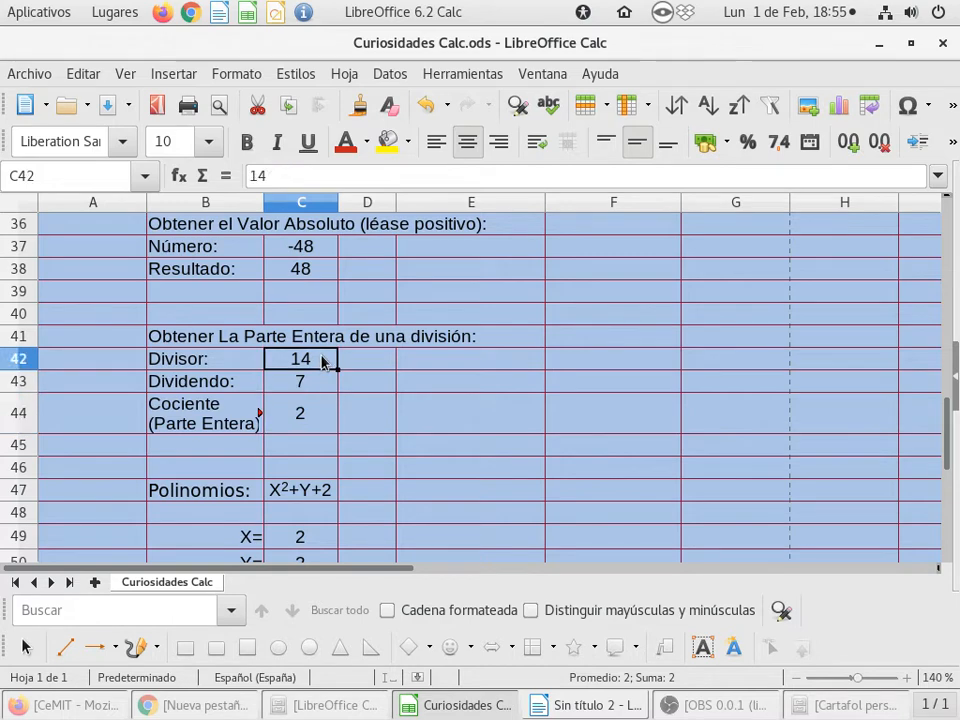
text(11)
key(Return)
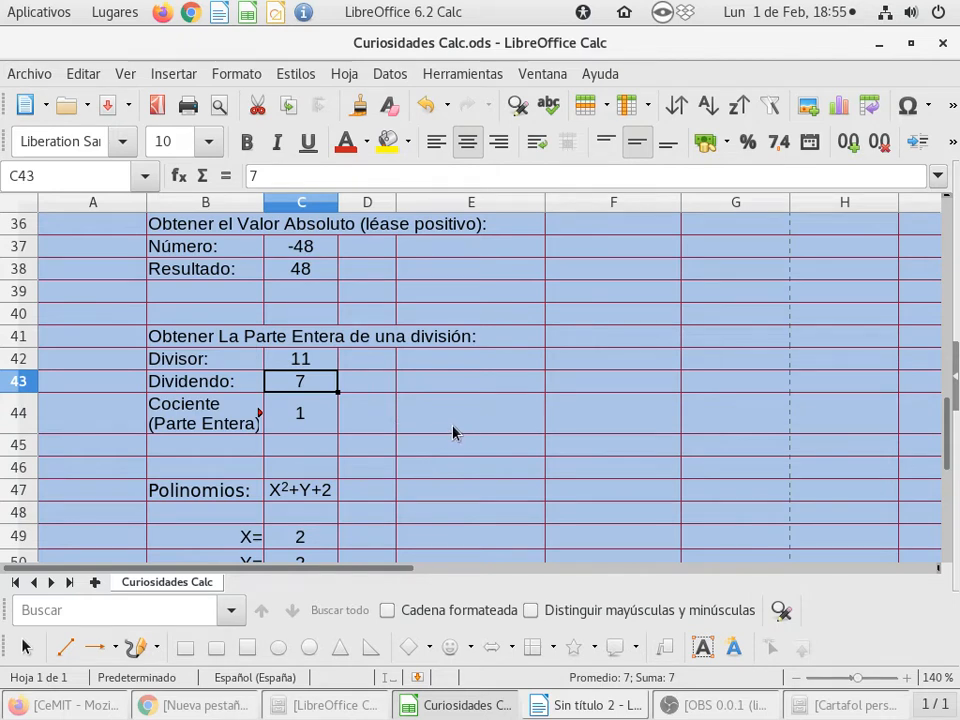
Inspect the COCIENTE formula in C44 and the cells it references, keeping the formula as it is.
click(312, 428)
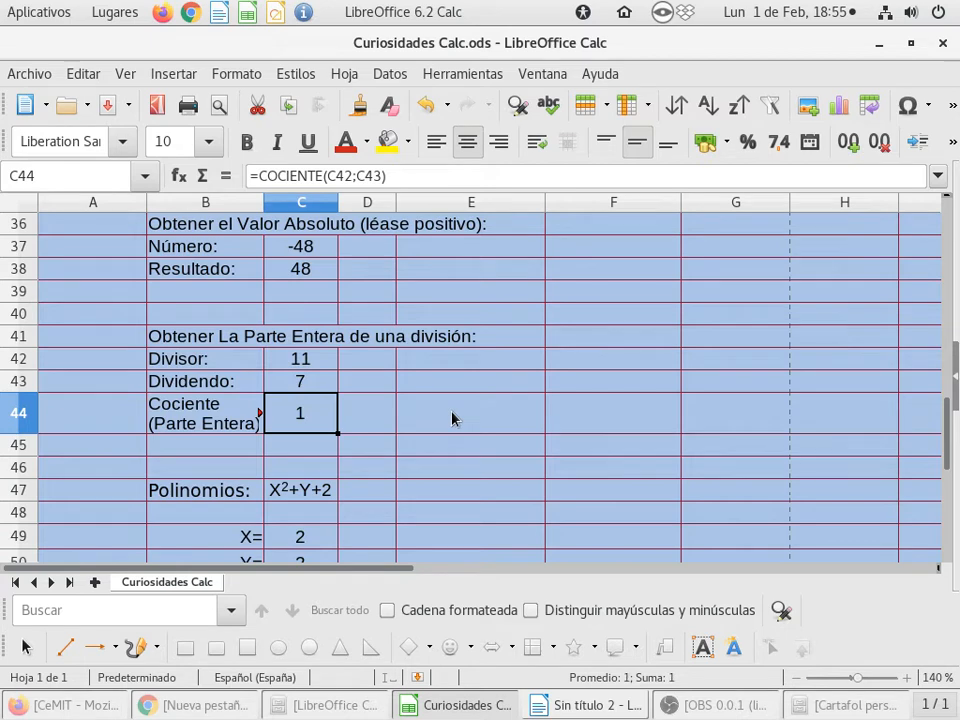
double_click(310, 406)
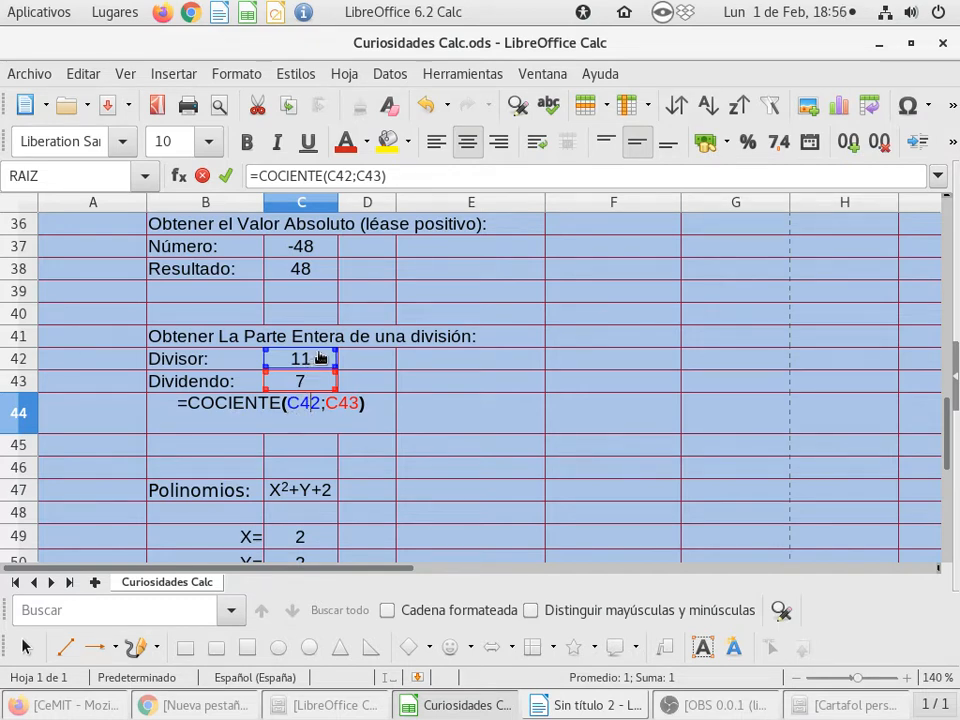
key(Return)
click(330, 420)
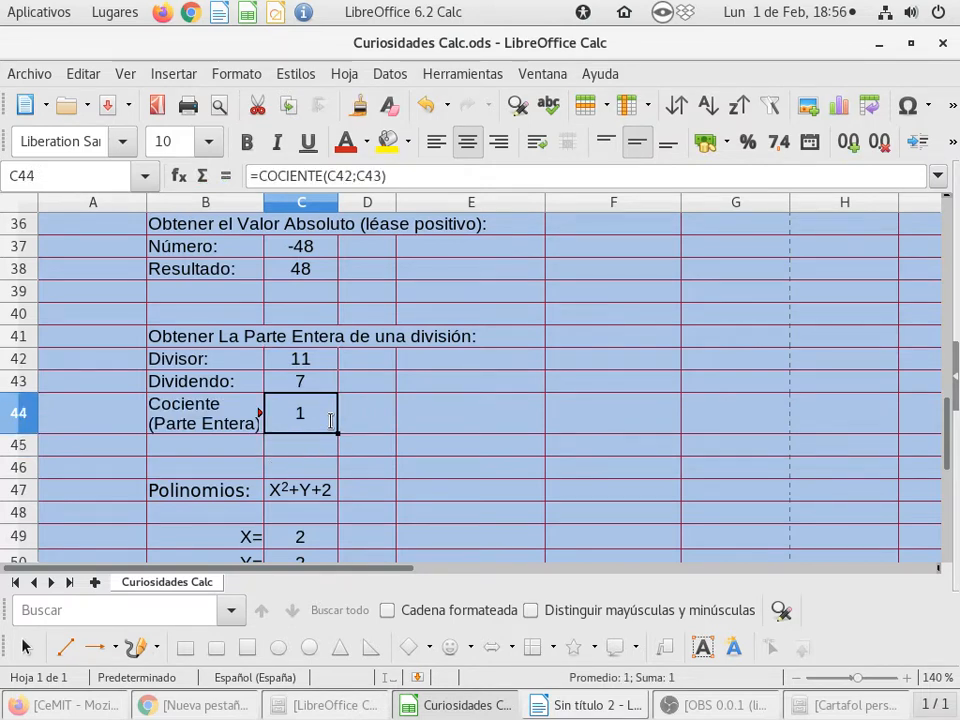
key(F2)
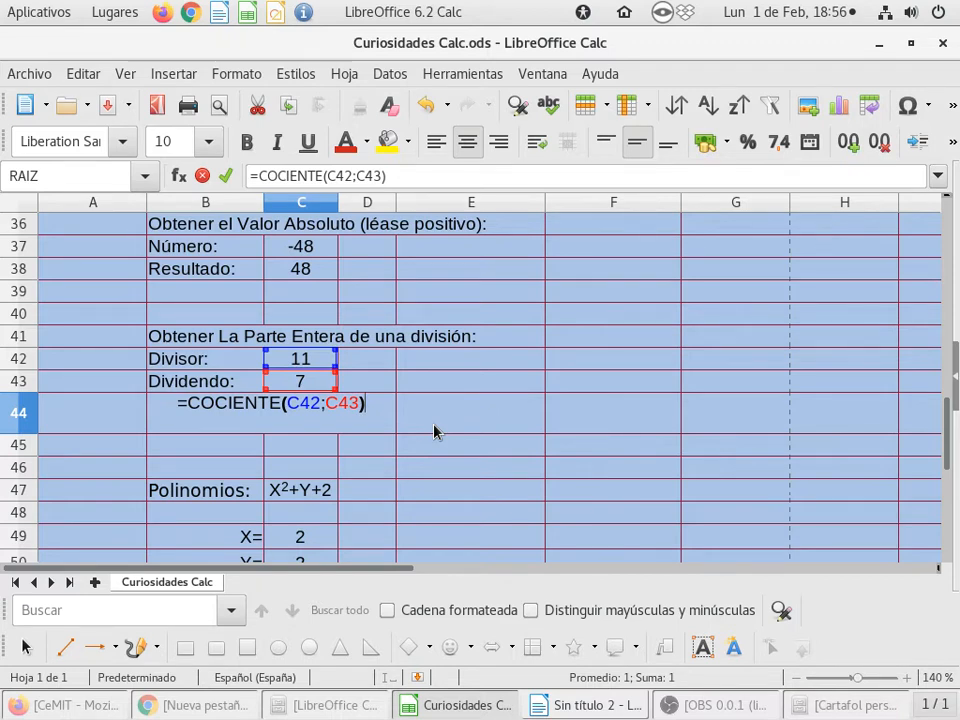
key(Return)
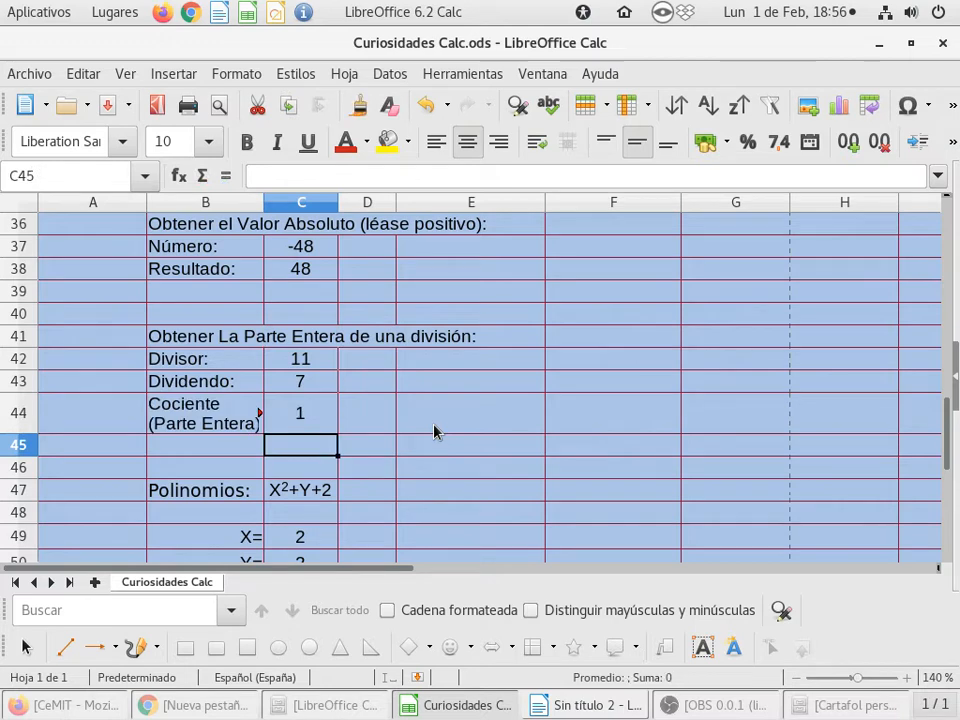
Set the Divisor value in C42 to 13 and select the quotient cell C44.
click(327, 365)
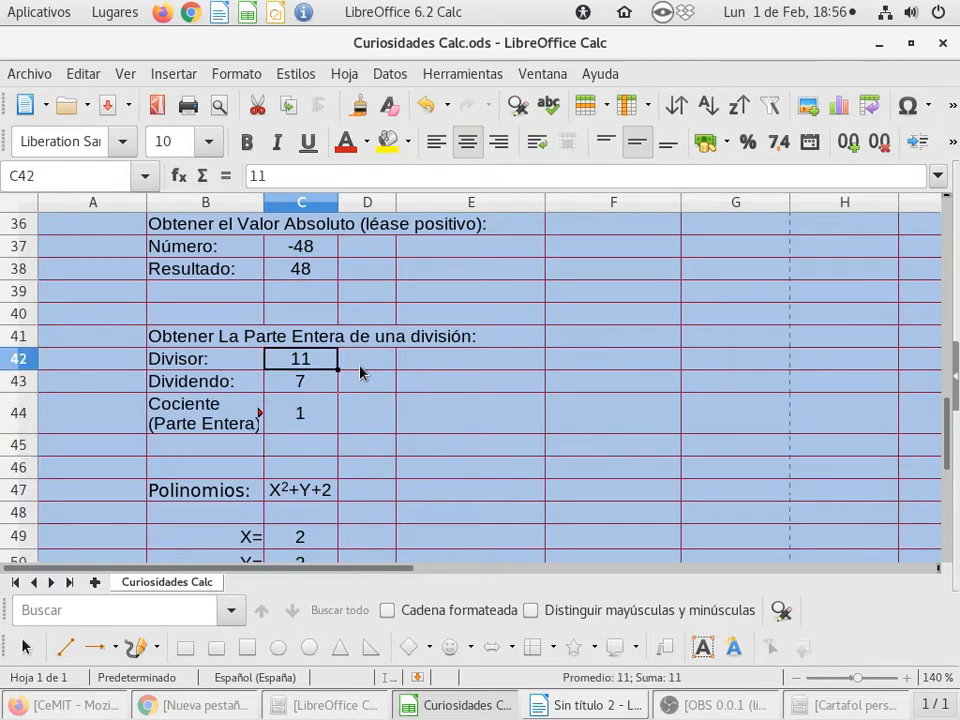
text(13)
key(Return)
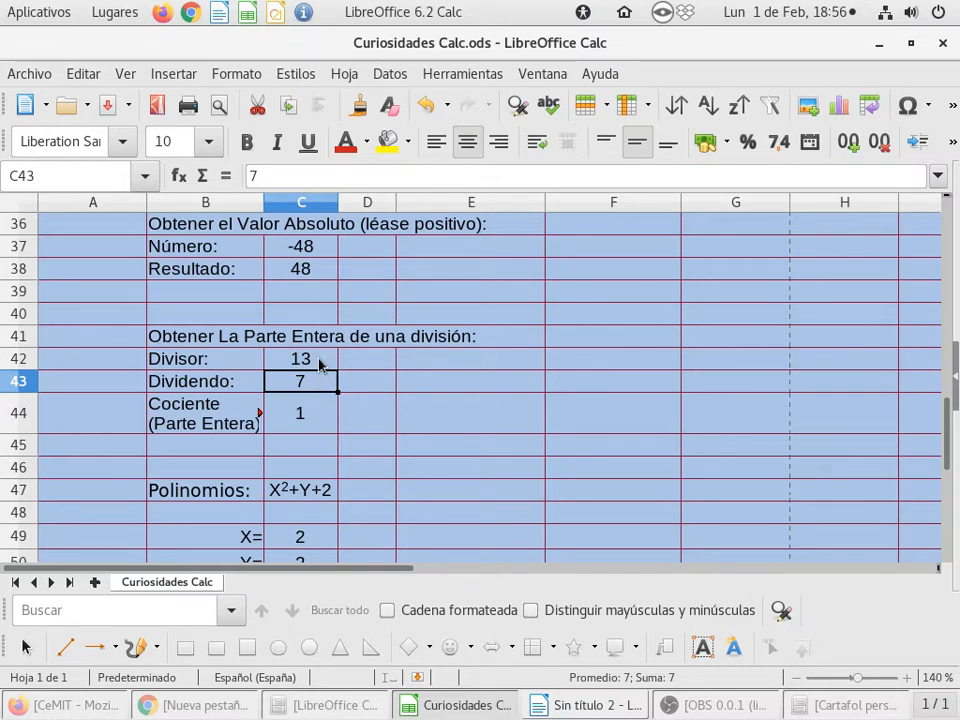
click(325, 416)
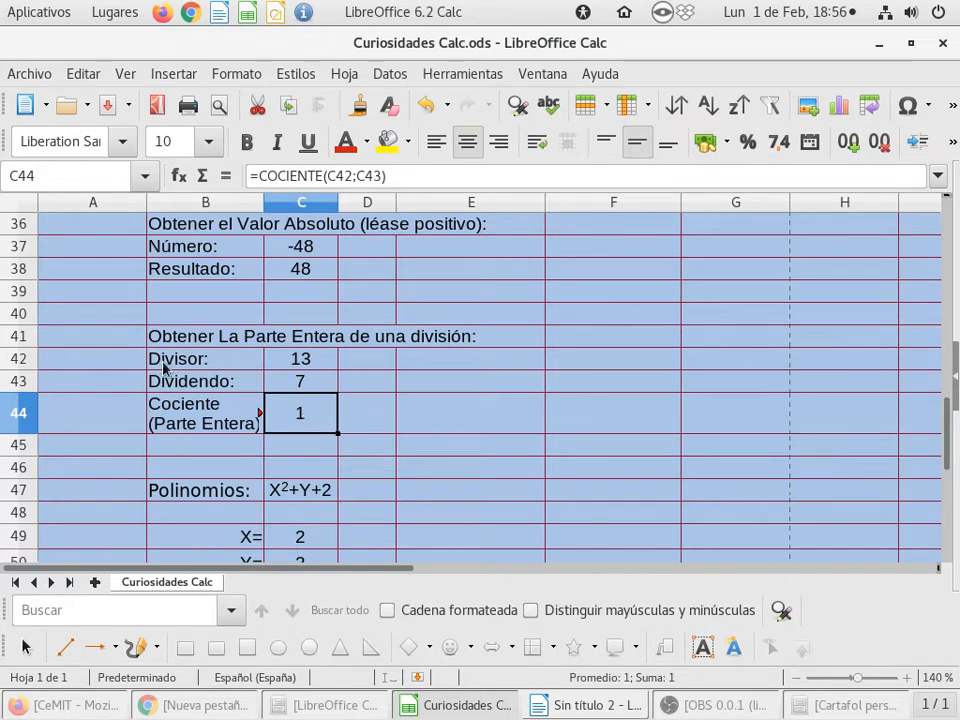
Switch to the desktop Calculator, place its window clear of the division data, and compute 13/7.
click(40, 11)
mouse_move(90, 99)
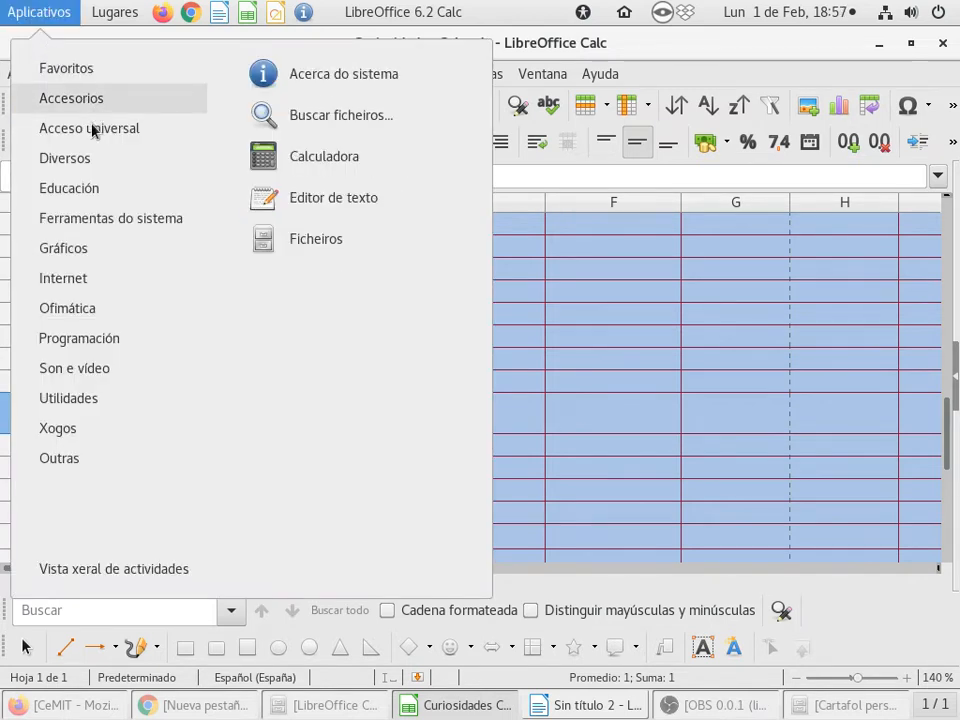
click(328, 154)
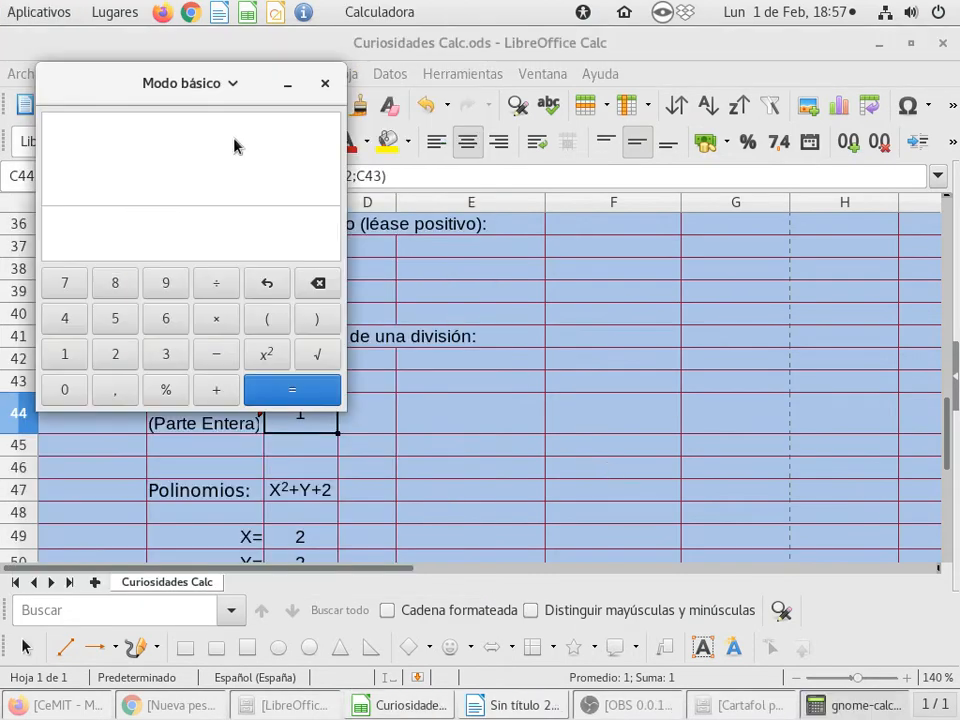
drag(109, 90, 615, 150)
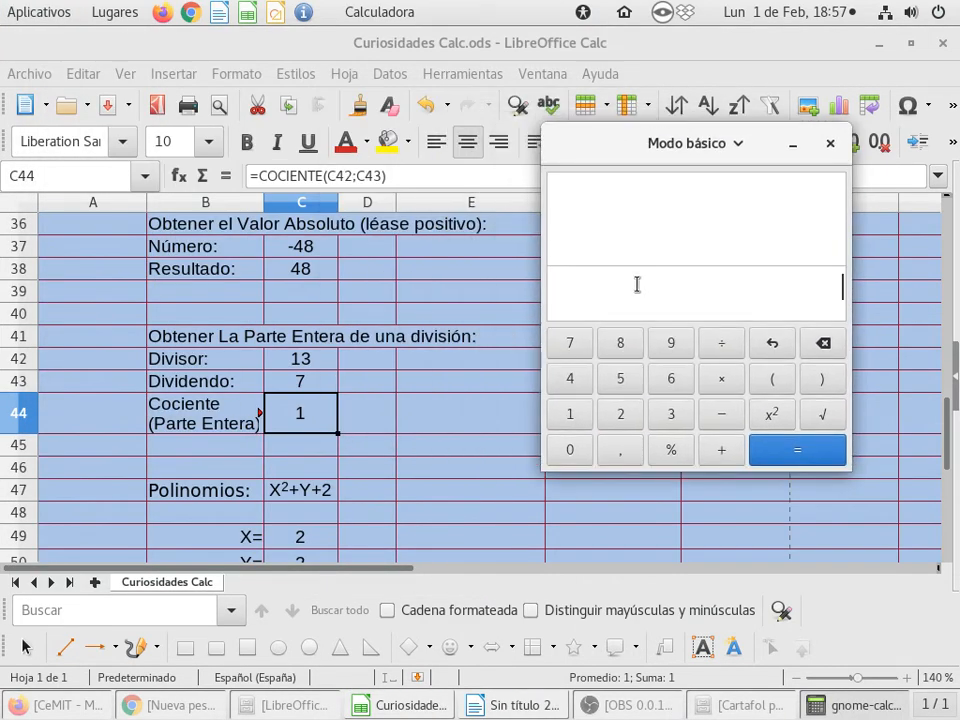
text(13/7)
key(Return)
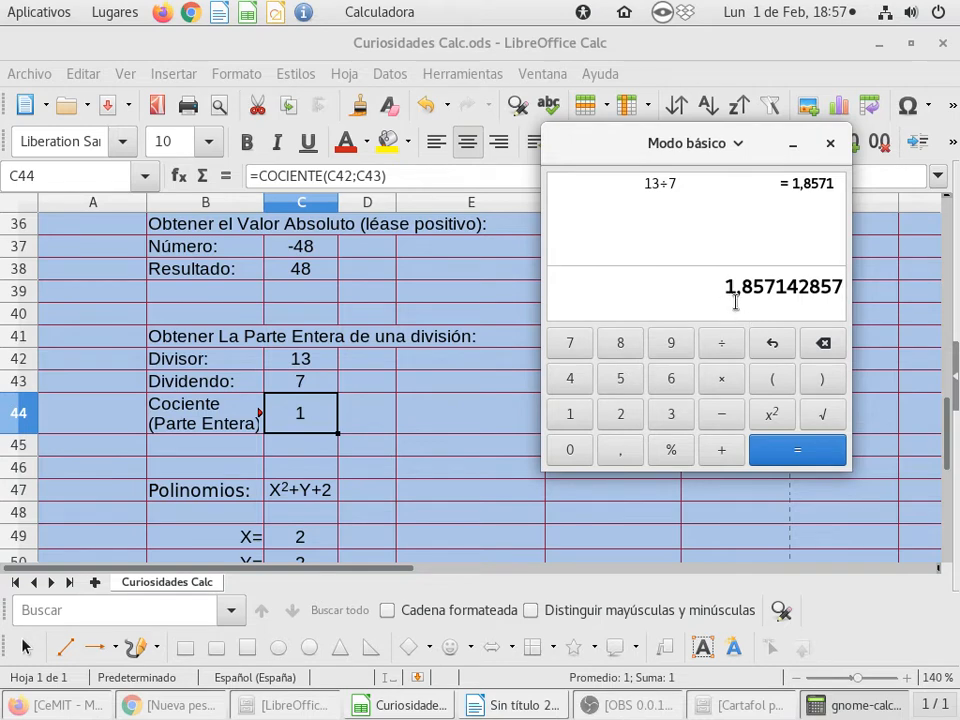
click(704, 291)
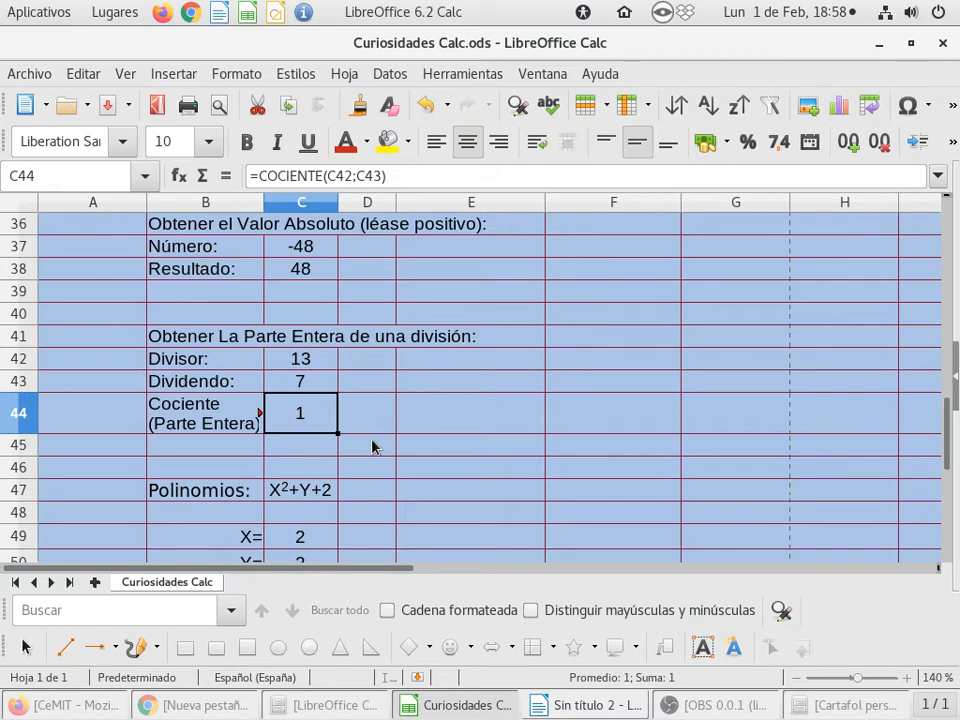
Examine the polynomial X²+Y+2 example: the X and Y values in C49 and C50 and the formula in result cell C51.
scroll(372, 447, down, 1)
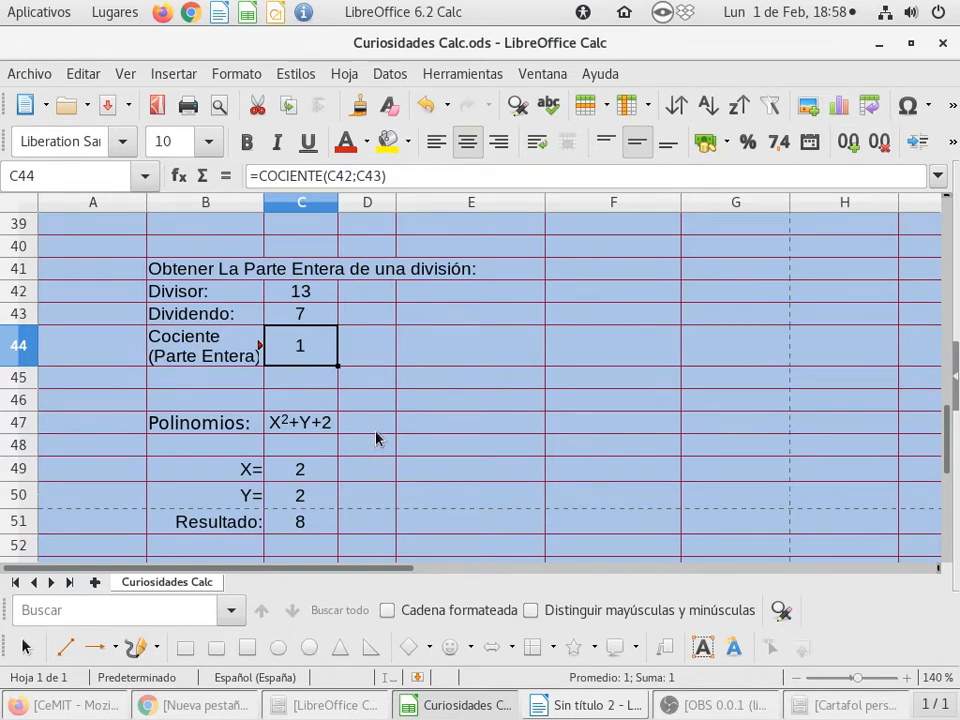
scroll(376, 437, down, 1)
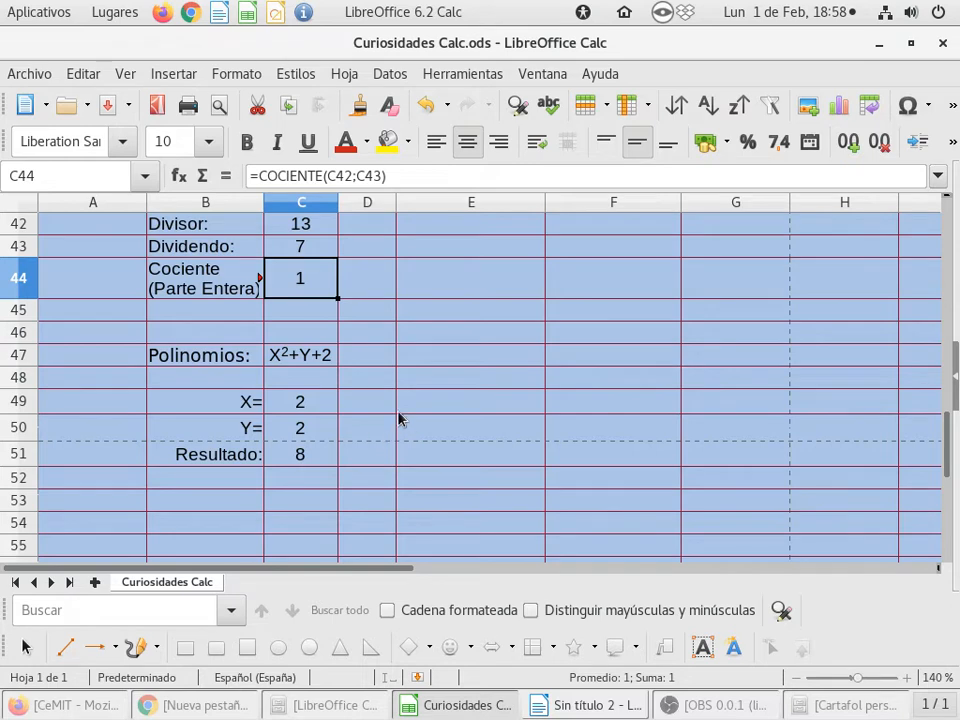
click(301, 358)
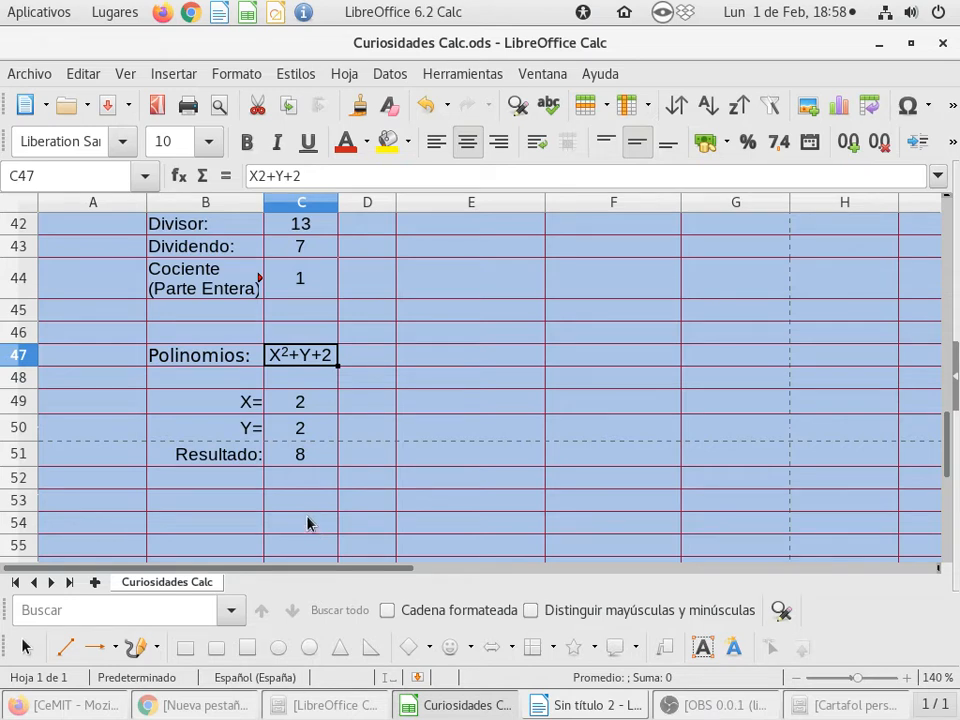
click(320, 404)
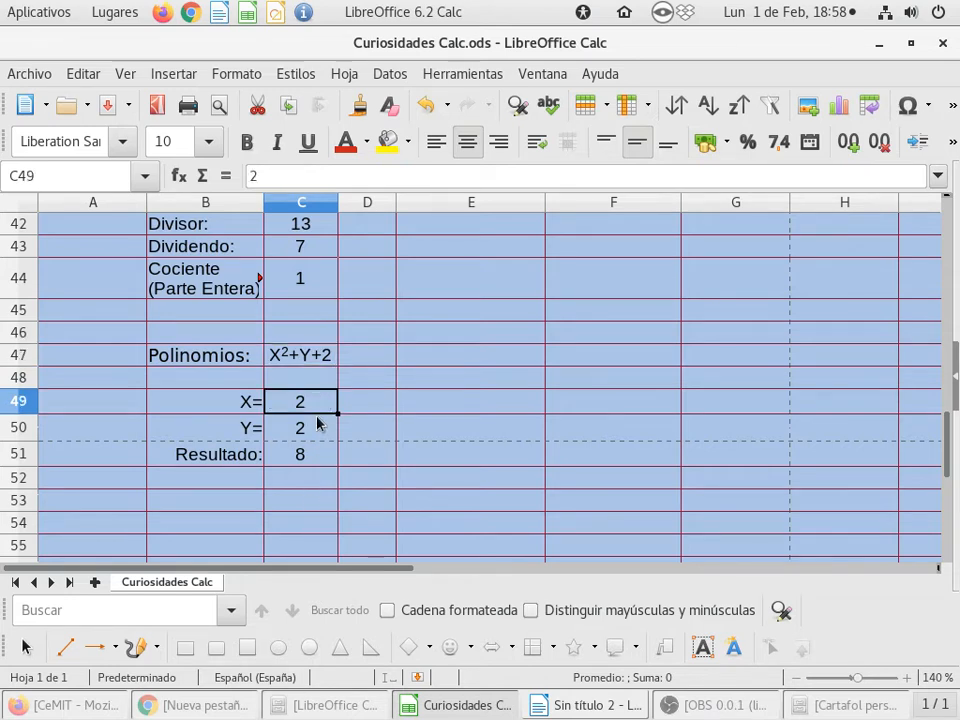
click(318, 432)
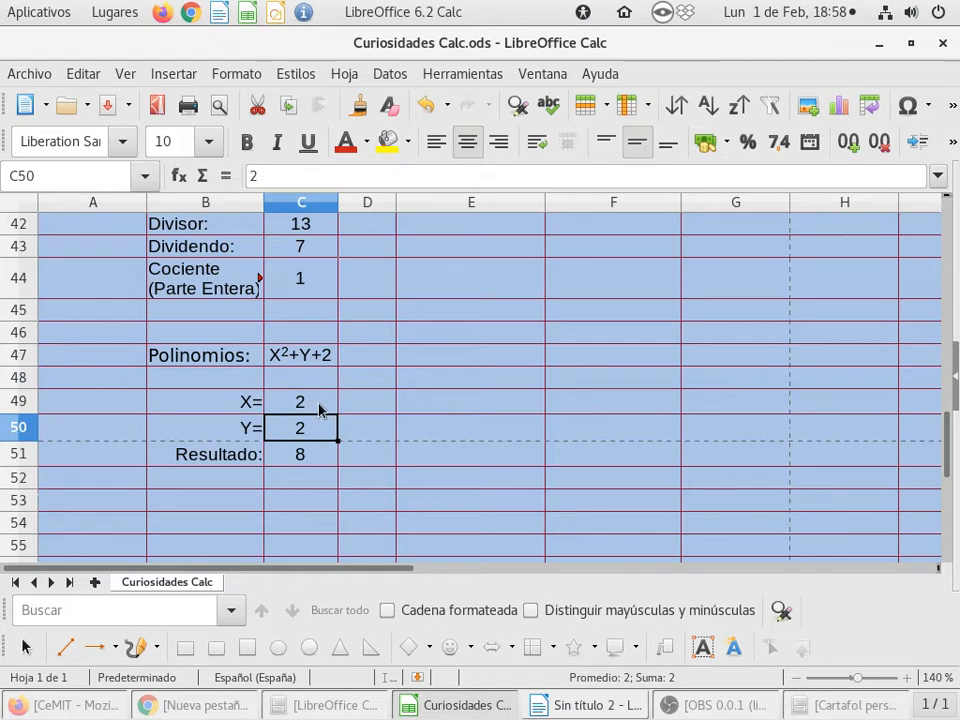
click(320, 409)
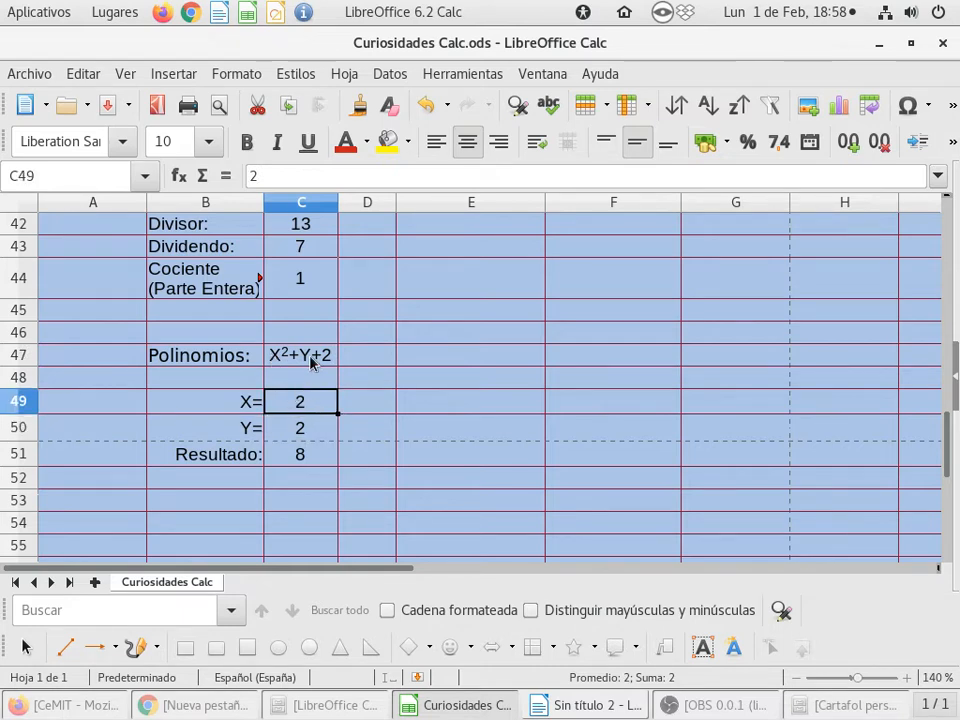
click(320, 455)
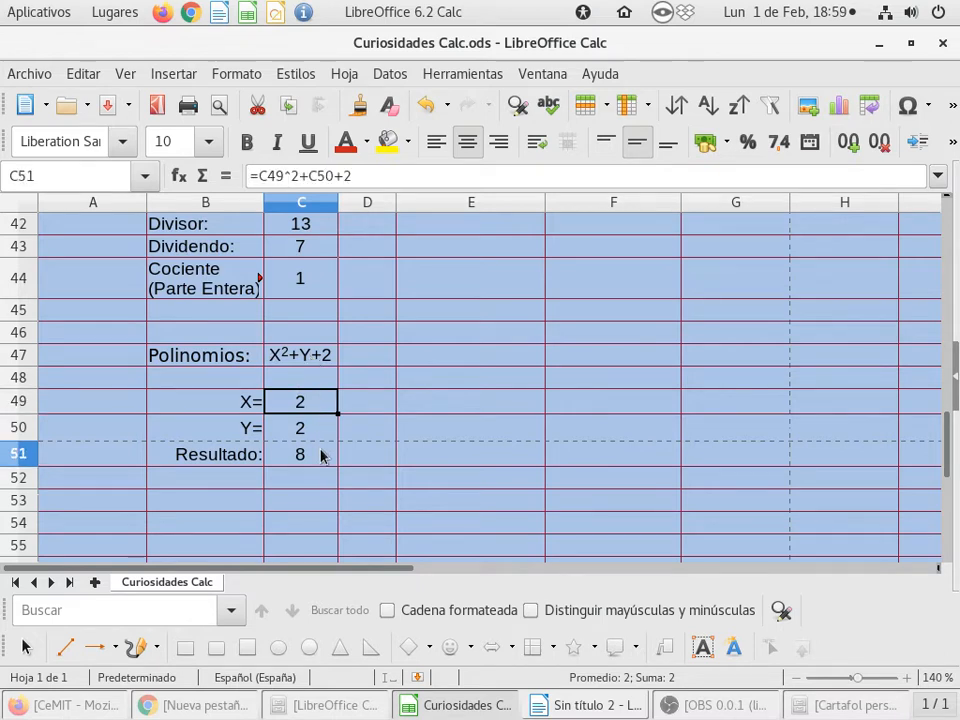
double_click(320, 455)
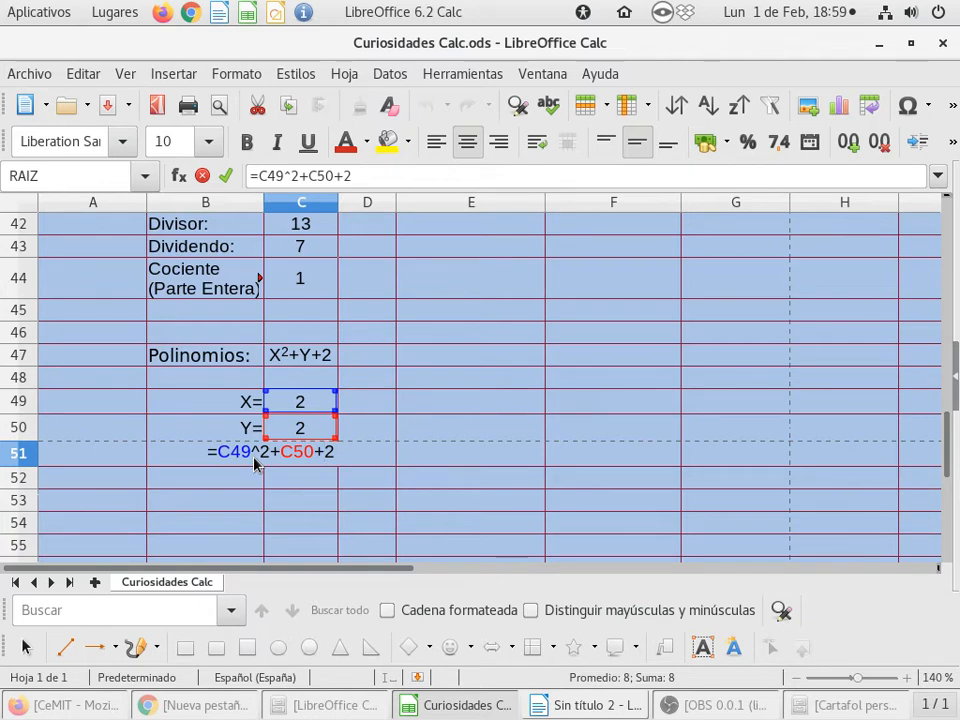
Switch to the file manager, open Teclado Ordenador Teclas Color.jpg from the Cursos folder, and compare its enlarged ^ key with the C51 formula.
click(348, 710)
click(416, 50)
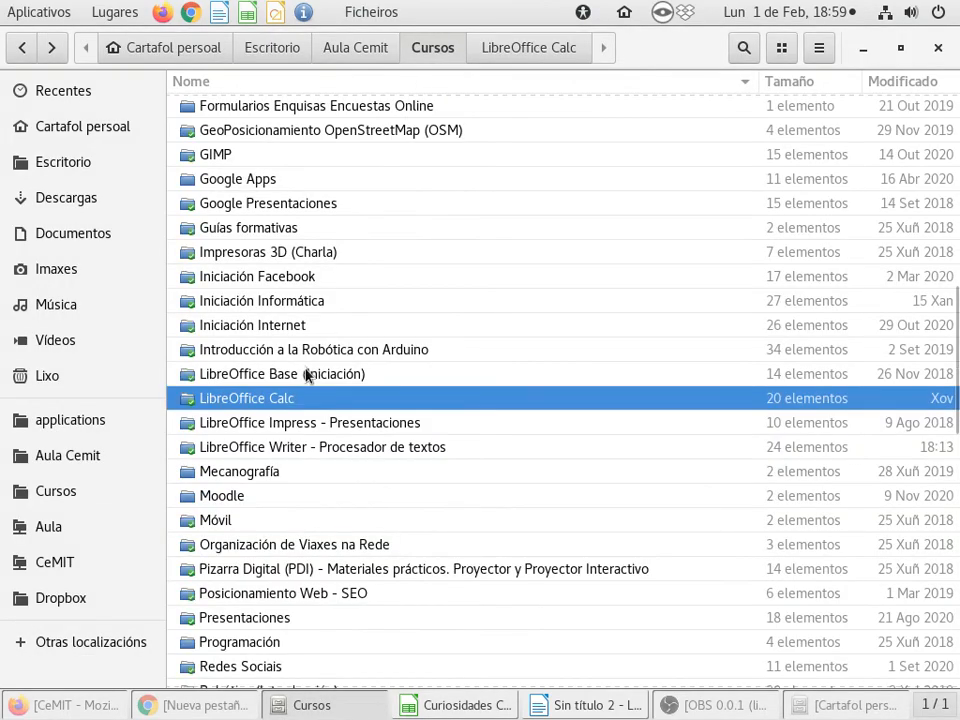
scroll(307, 374, down, 6)
scroll(307, 376, down, 3)
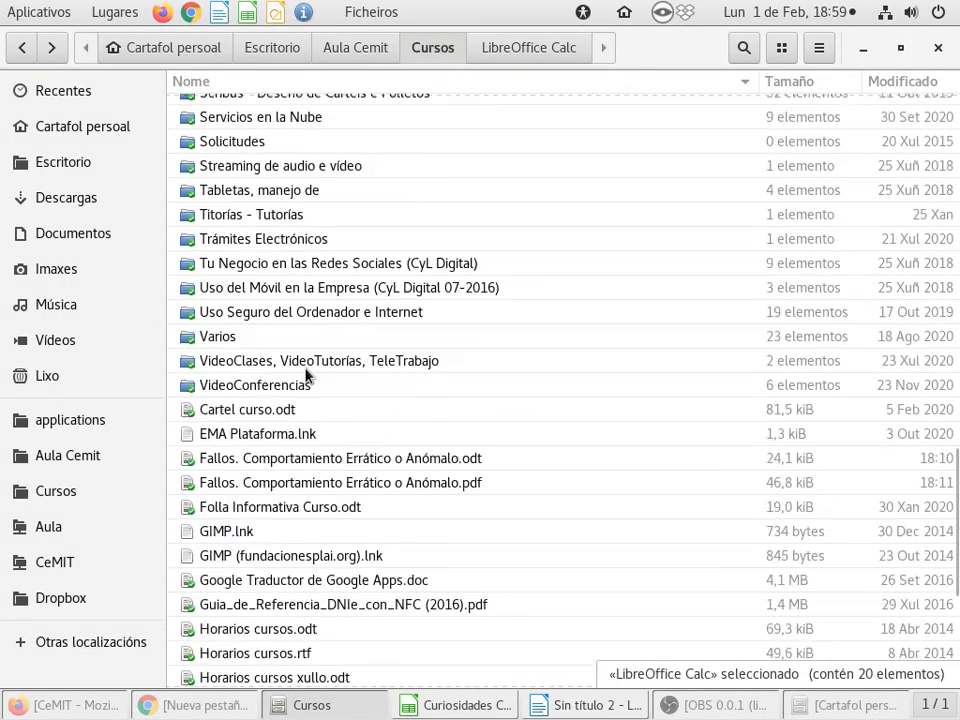
scroll(307, 375, down, 6)
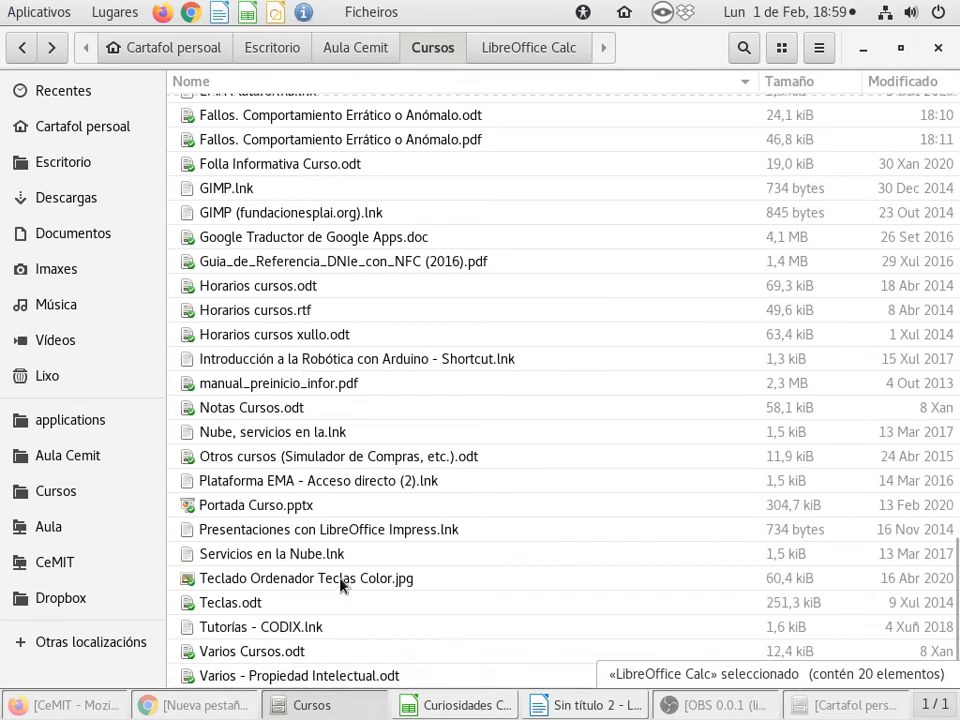
double_click(340, 585)
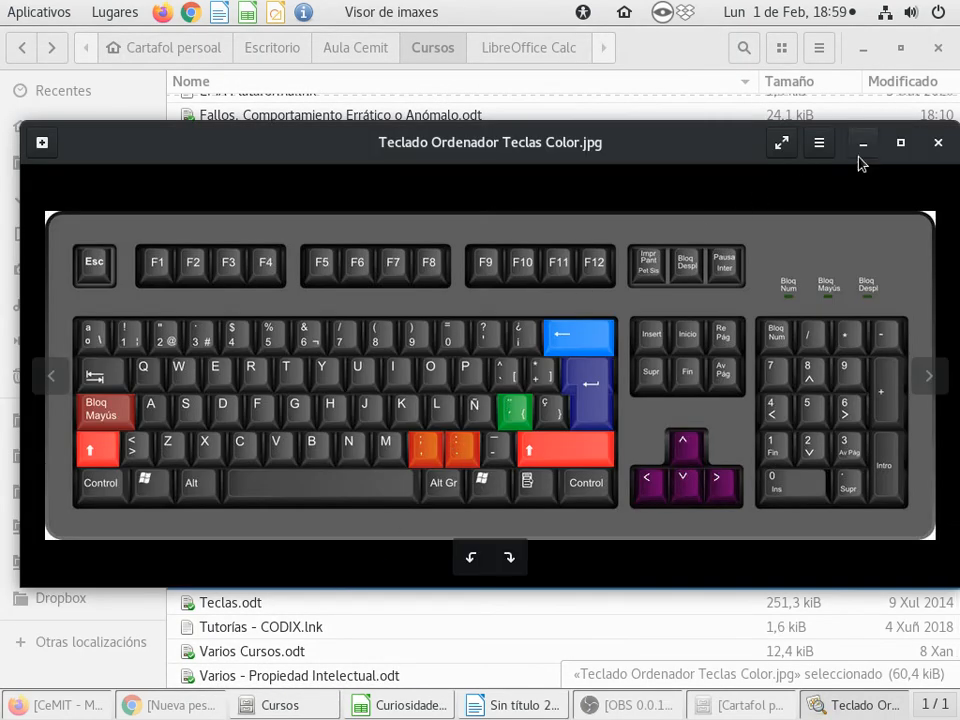
click(900, 142)
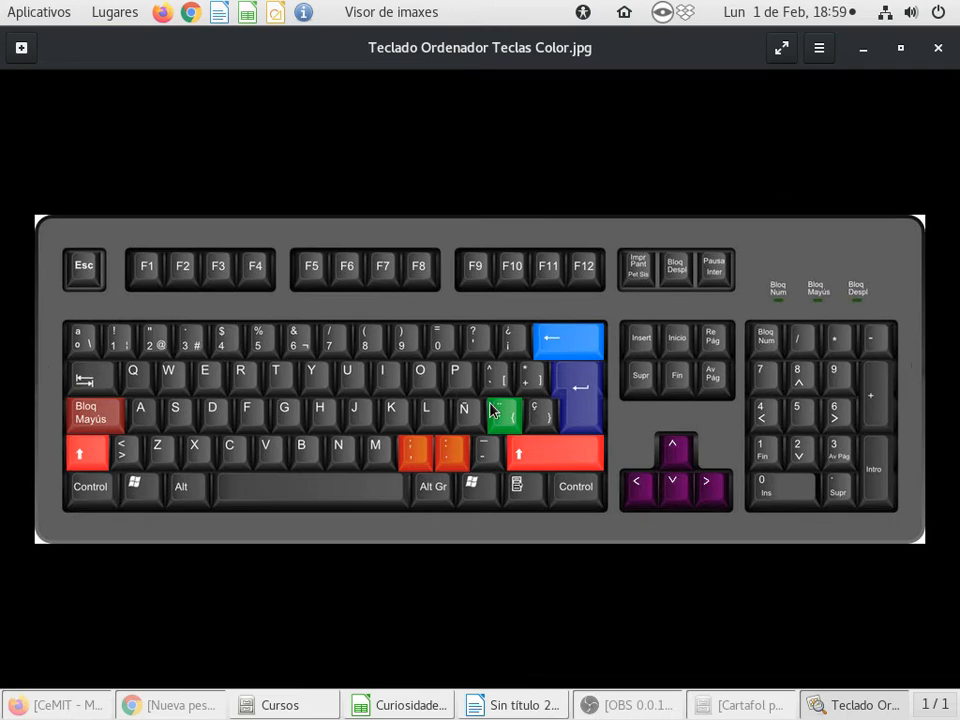
scroll(490, 410, up, 4)
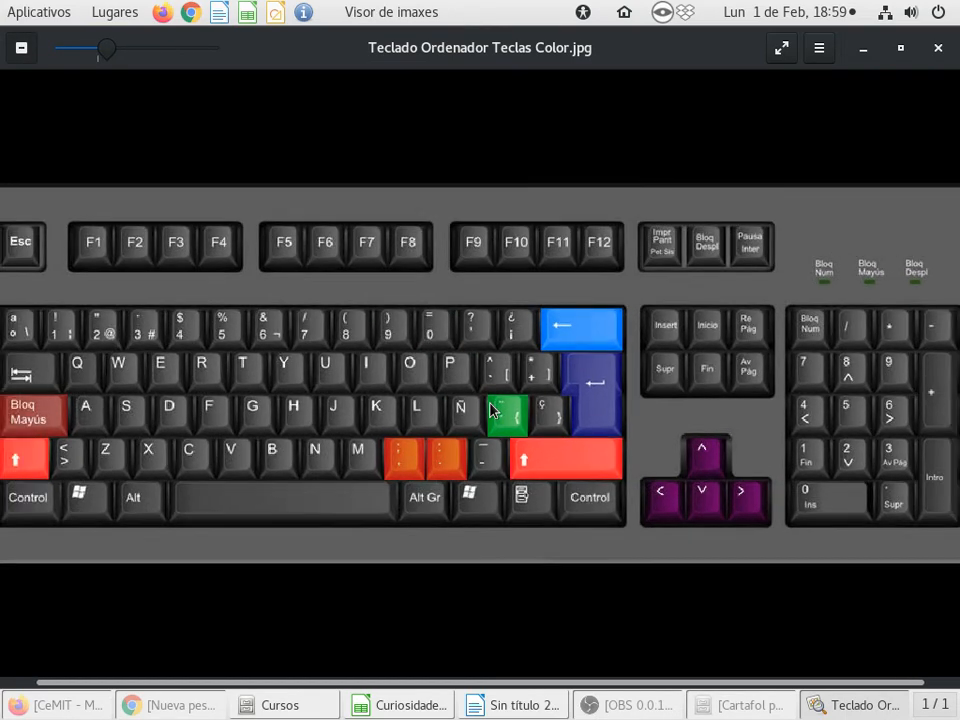
scroll(490, 405, up, 1)
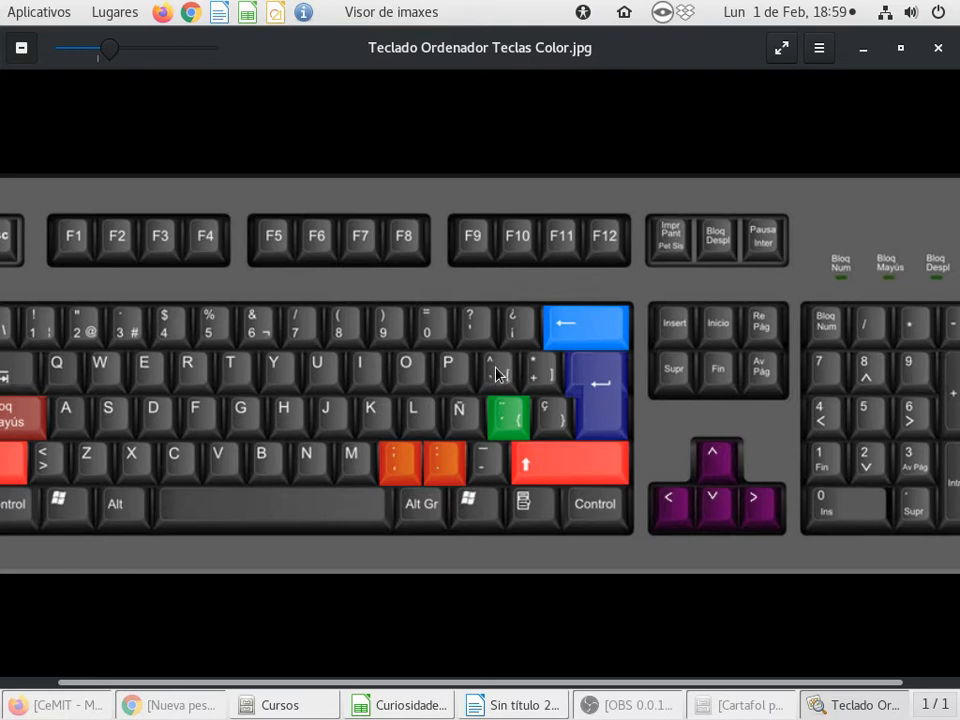
mouse_move(502, 375)
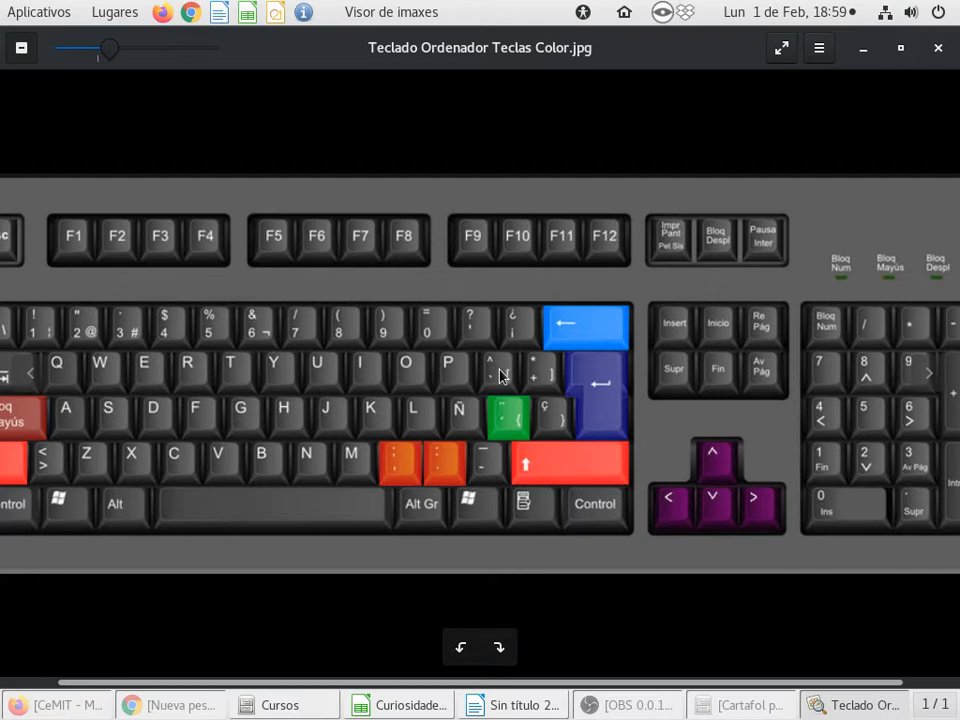
click(406, 705)
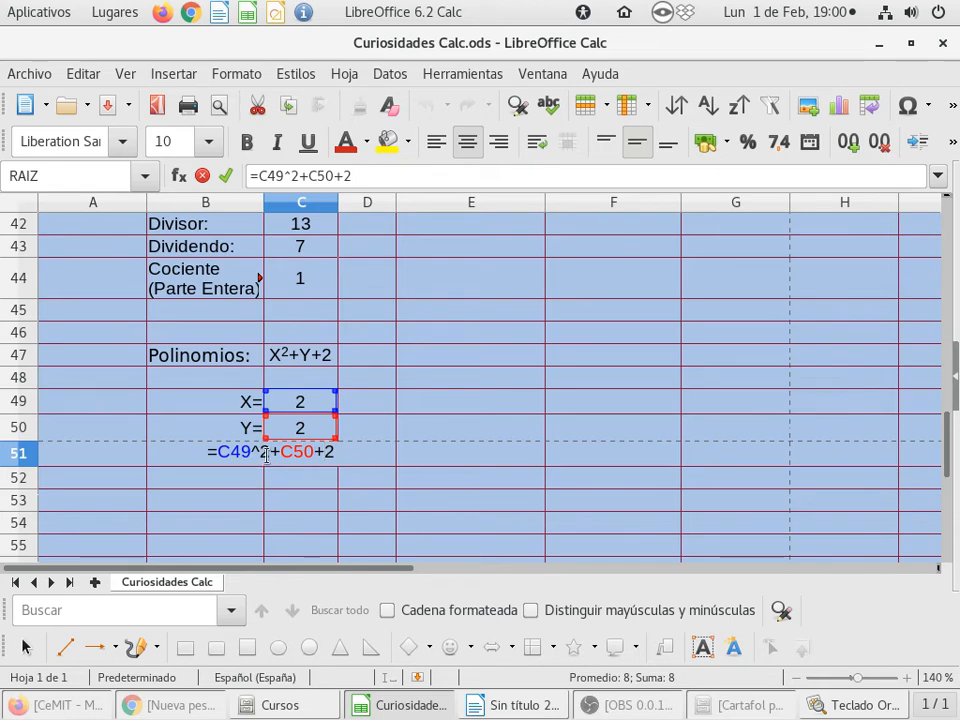
click(399, 705)
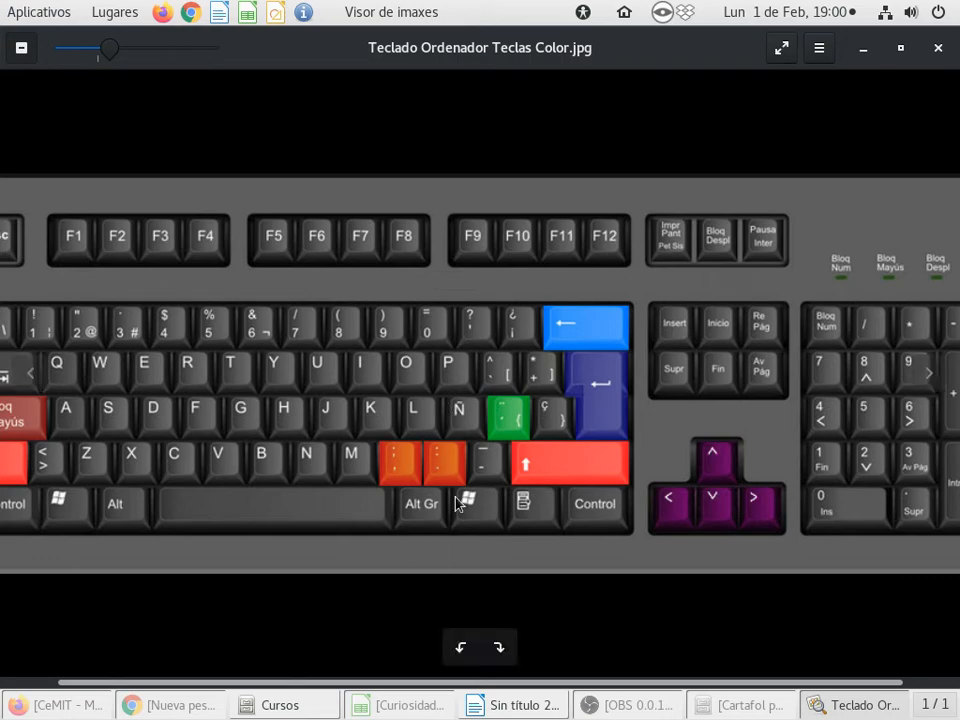
Switch to the Writer document Sin título 2, insert two blank lines above the Lorem ipsum paragraph, and enter the characters ´ and ^ there.
click(508, 704)
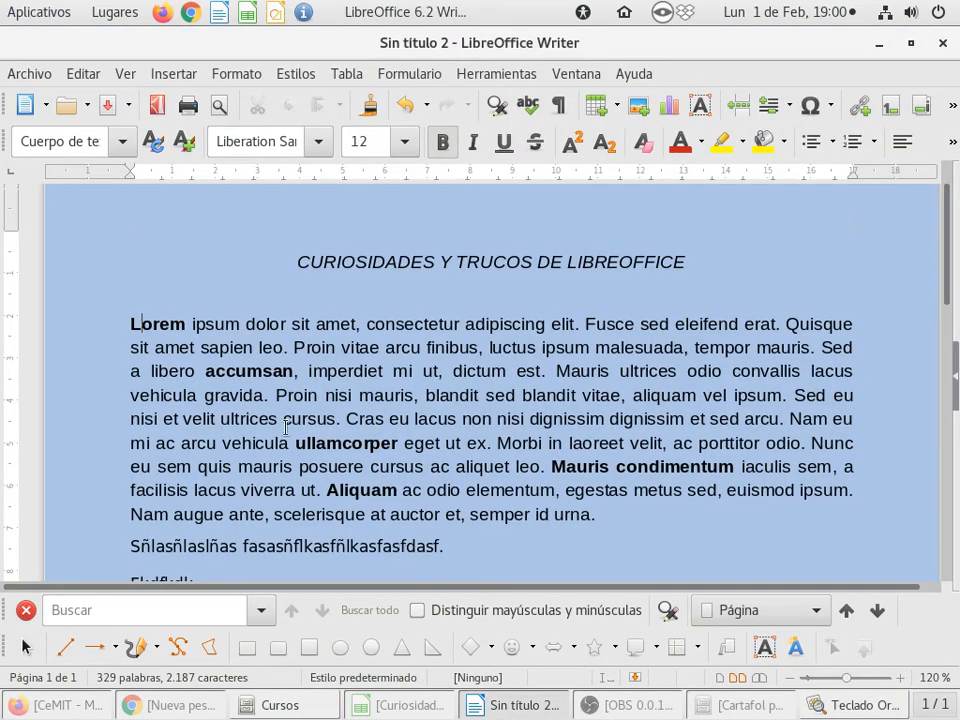
key(Return)
key(Return)
key(Up)
key(Up)
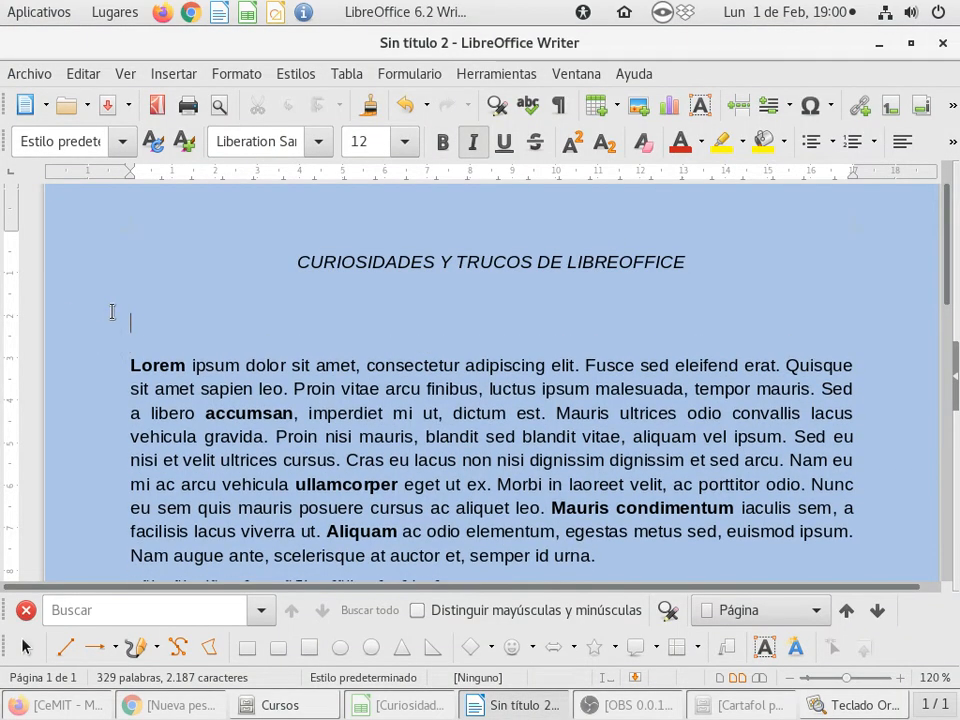
text(1)
ctrl+scroll(112, 312, up, 5)
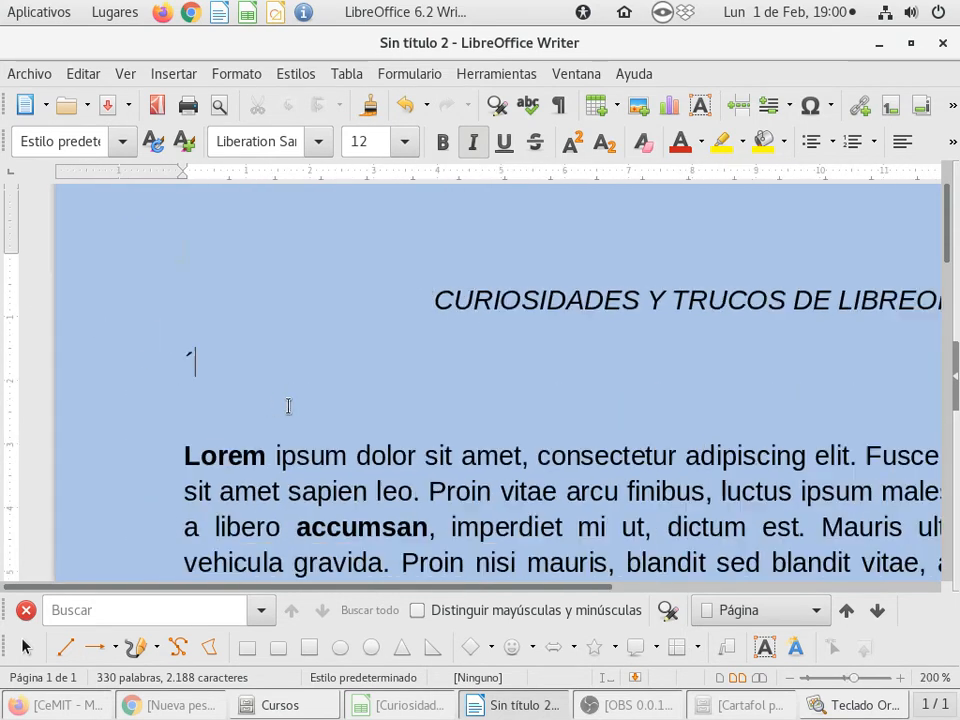
ctrl+scroll(288, 405, down, 1)
text(^)
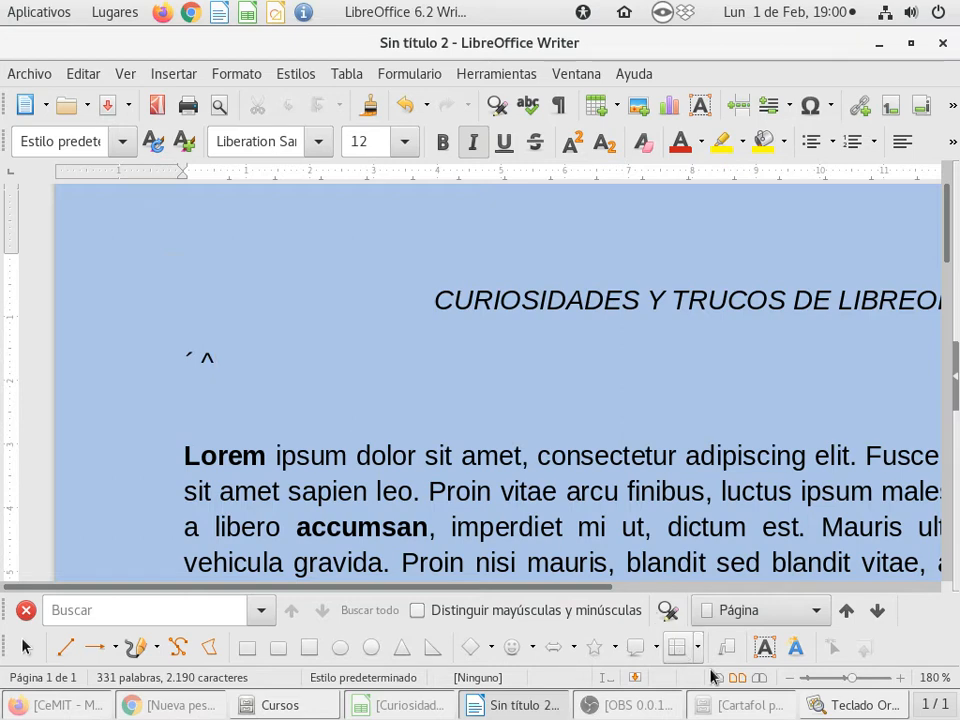
View the accent and Shift keys in the keyboard image, and return to Calc to close the C51 formula without editing it.
click(815, 705)
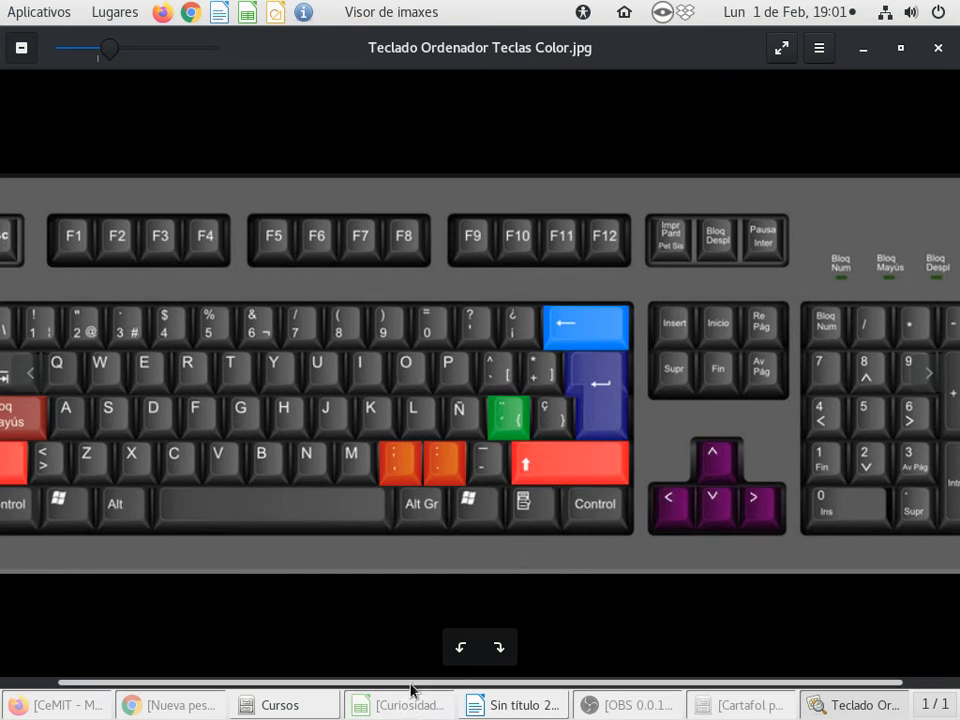
drag(410, 683, 367, 682)
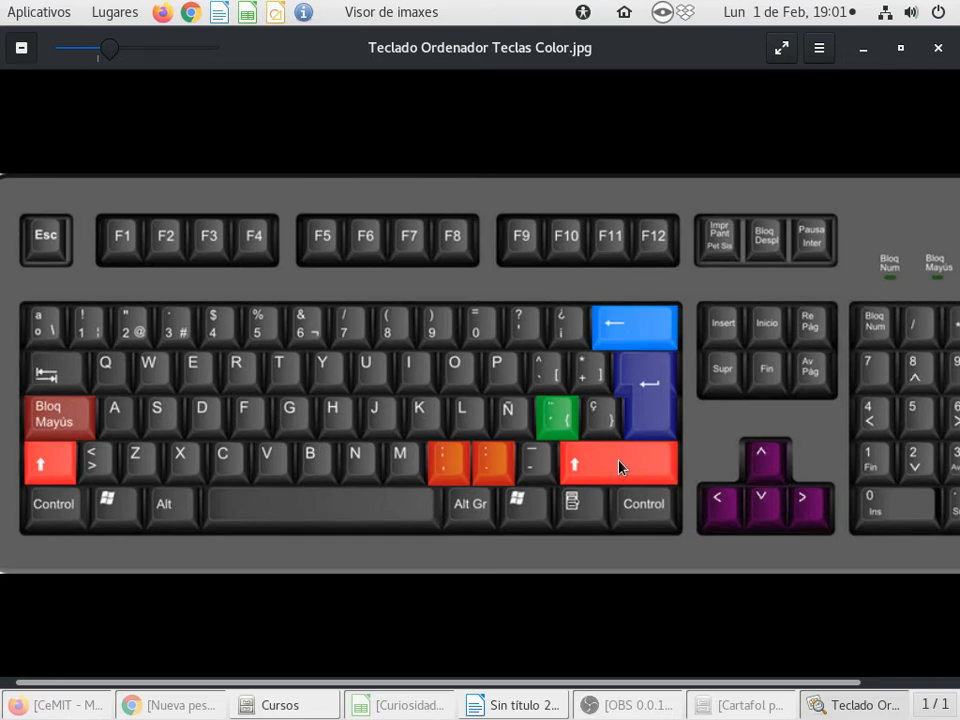
click(403, 706)
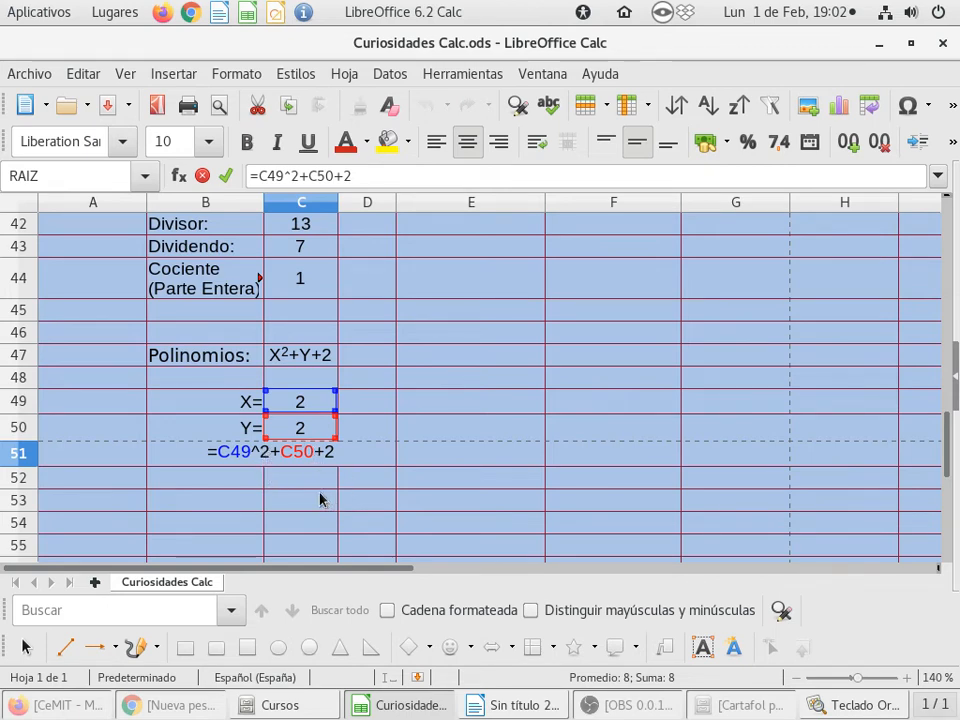
key(Return)
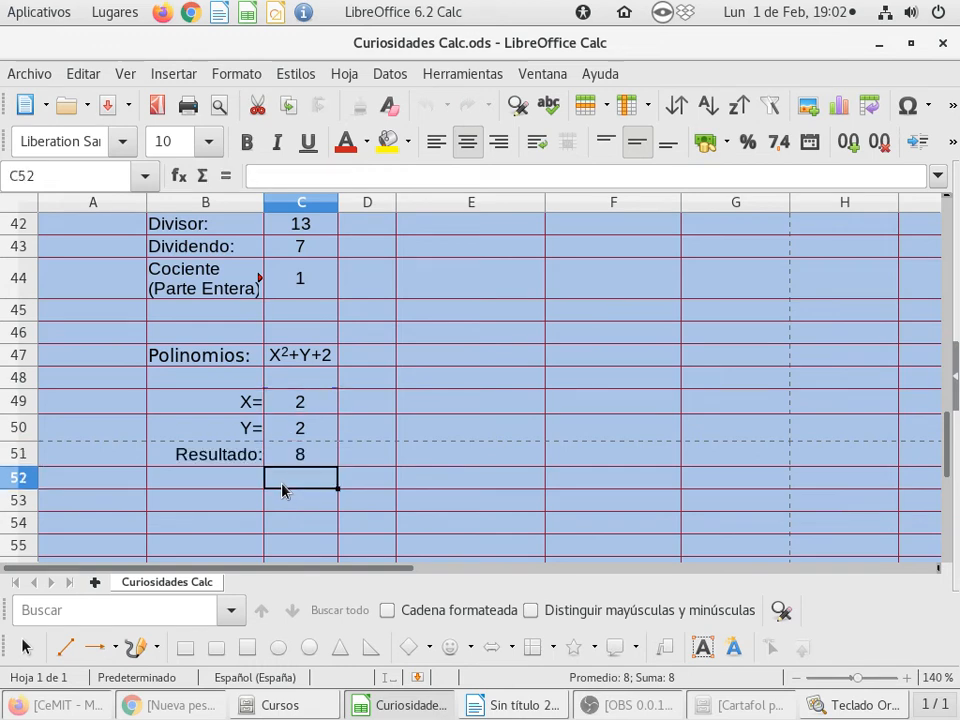
Set the polynomial's X value in C49 to 3 and its Y value in C50 to 4.
click(325, 403)
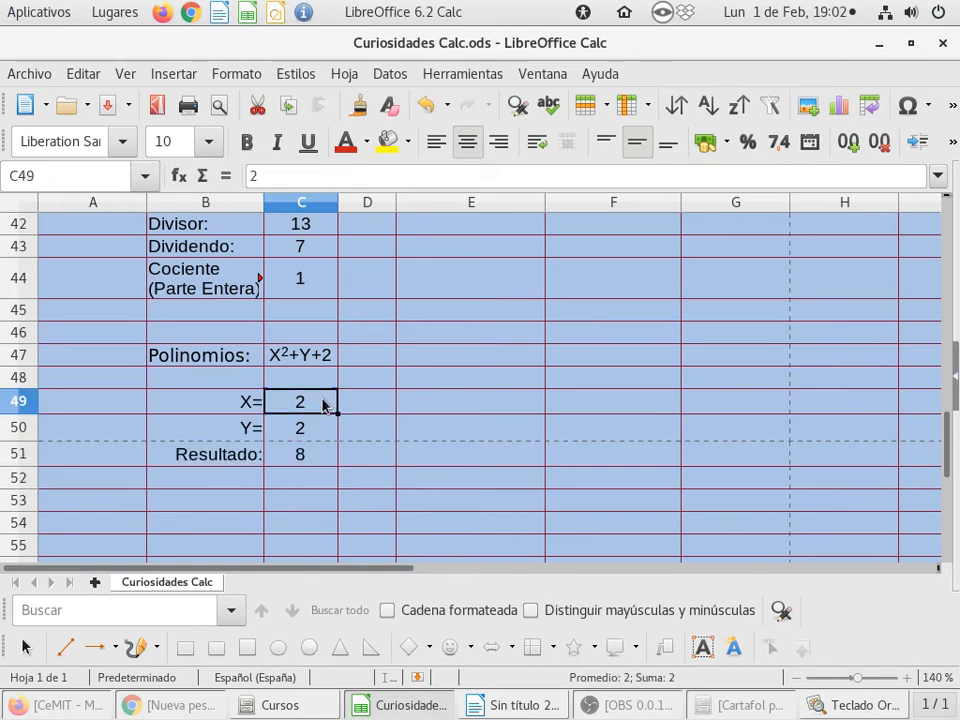
text(3)
key(Return)
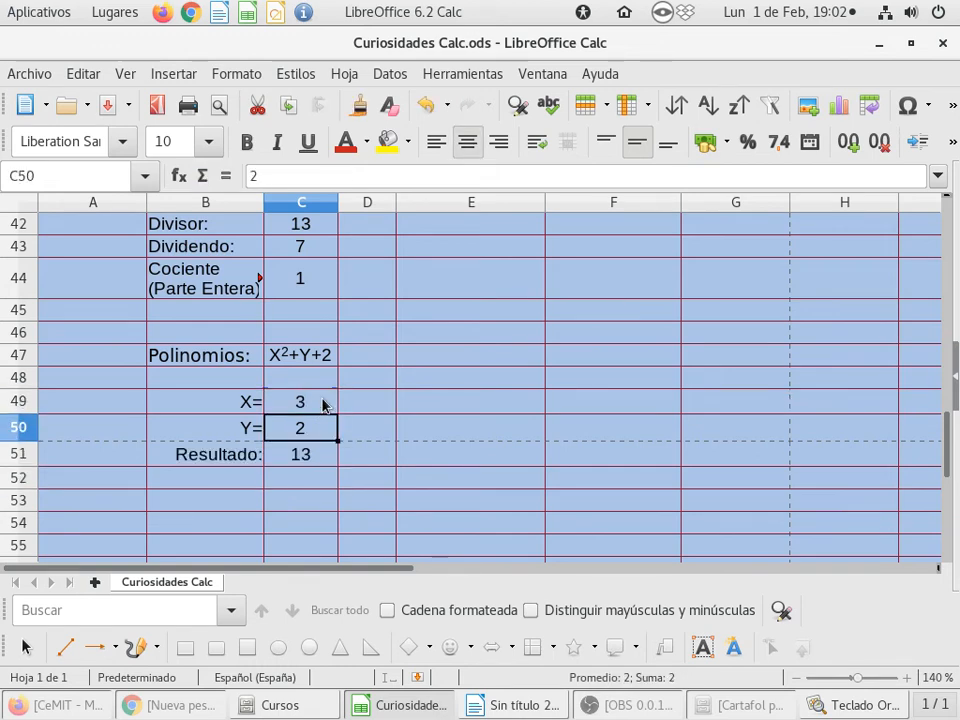
key(Up)
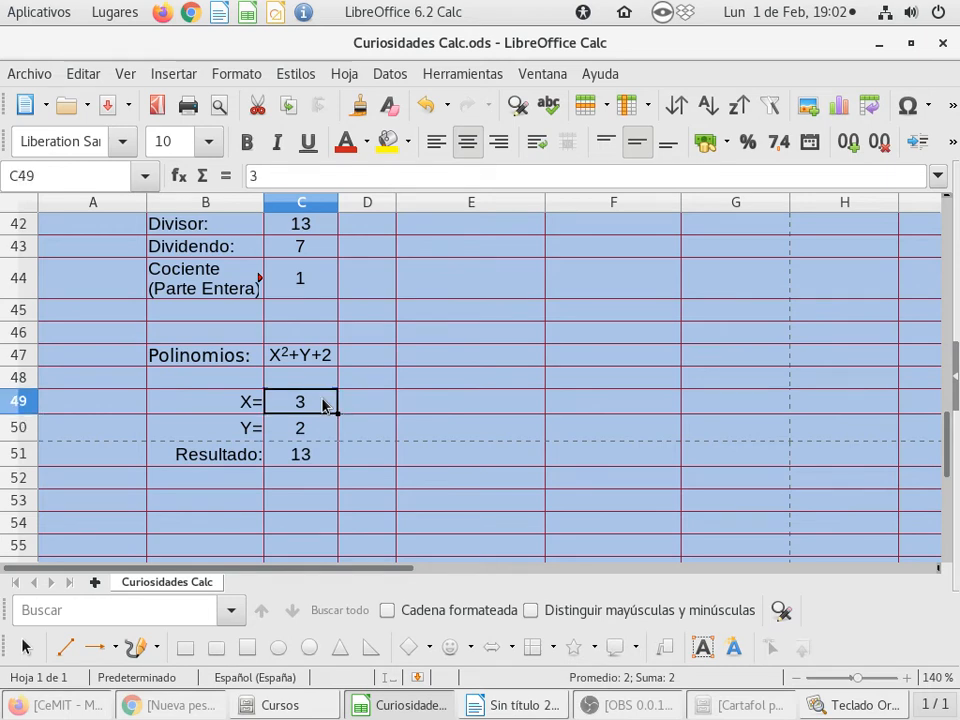
key(Down)
text(4)
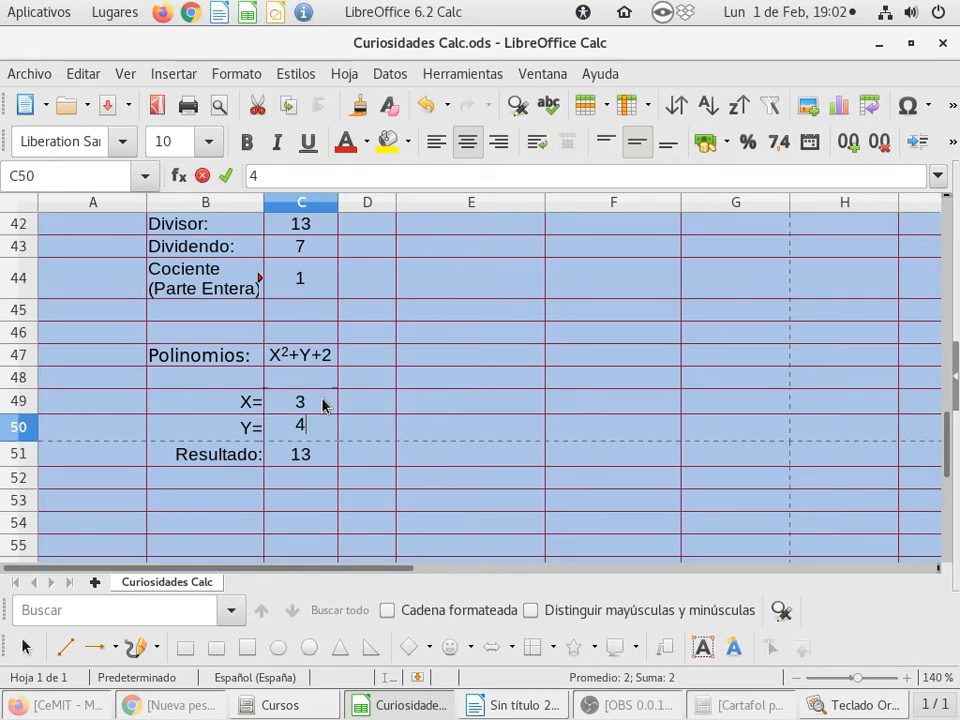
key(Return)
Set the polynomial's X value in C49 to 2 and save the spreadsheet.
key(Up)
key(Up)
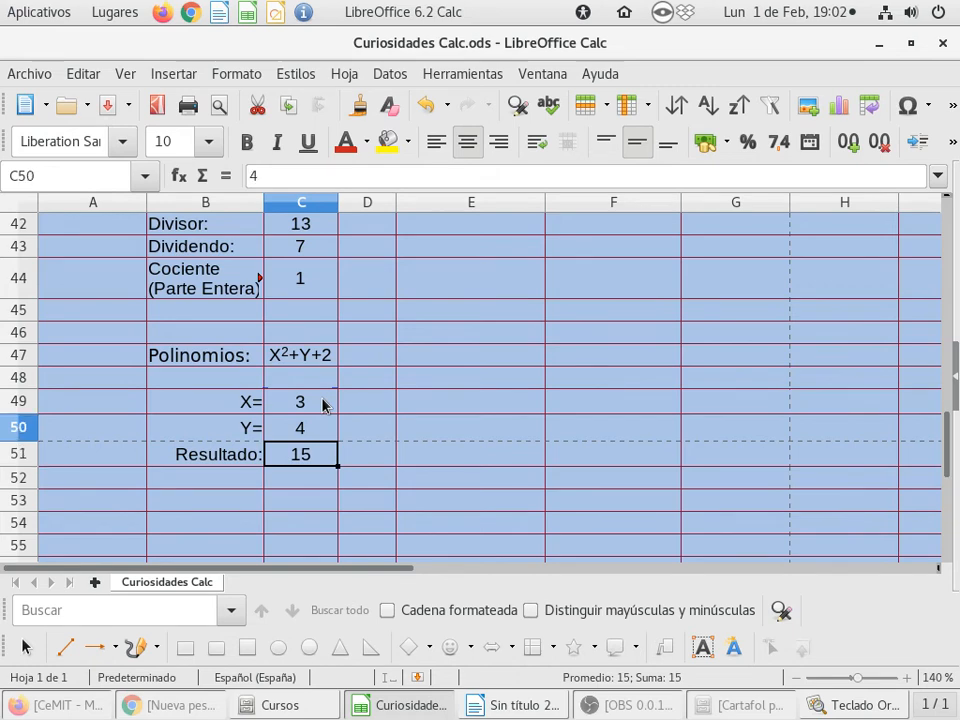
text(2)
key(Return)
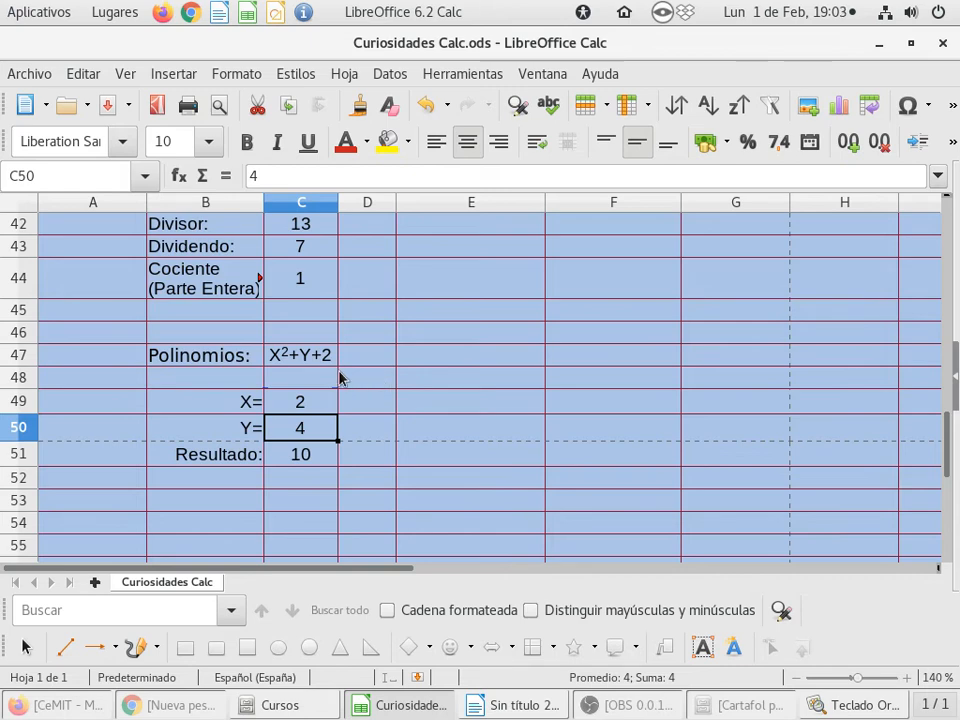
click(107, 108)
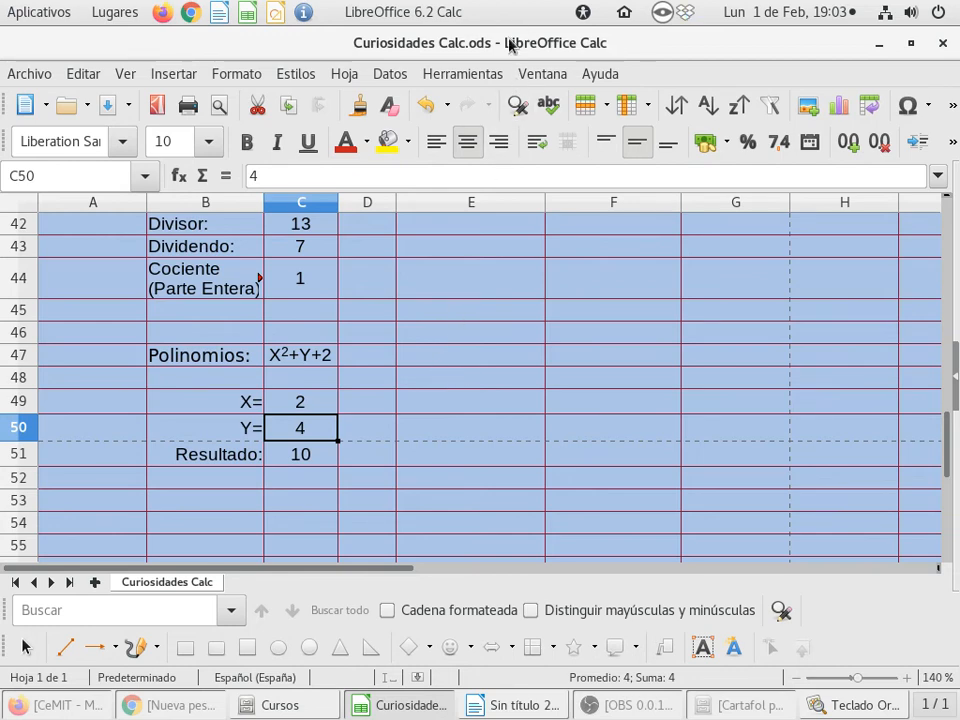
Review the Datos de usuario, General, Ver, Seguridad, Personalización and Colores de la aplicación pages of the program options, and close them unchanged.
click(460, 76)
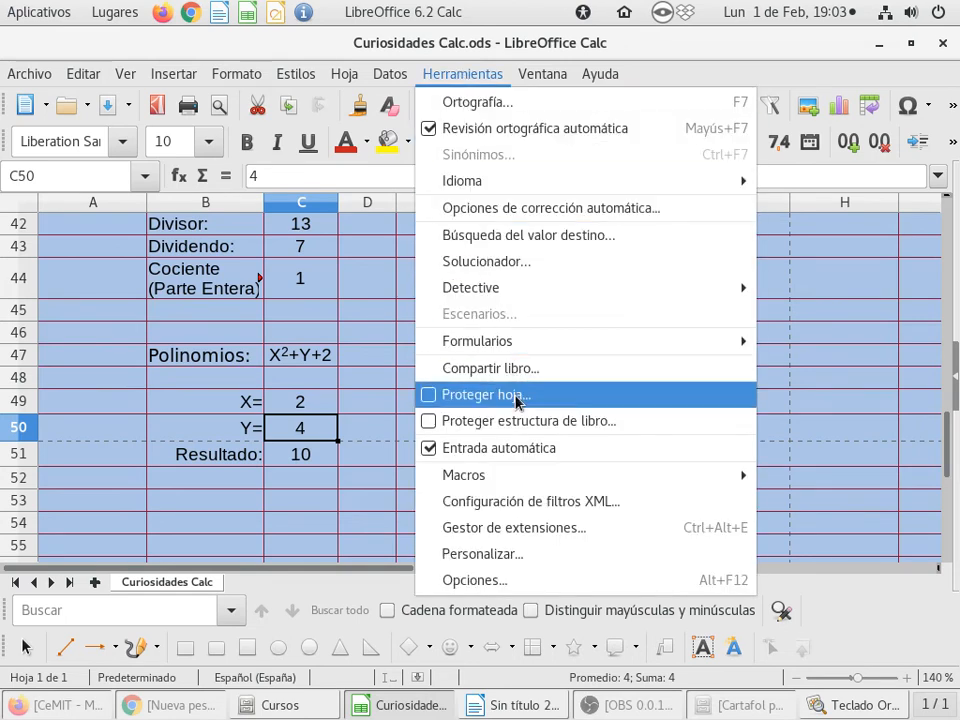
click(540, 582)
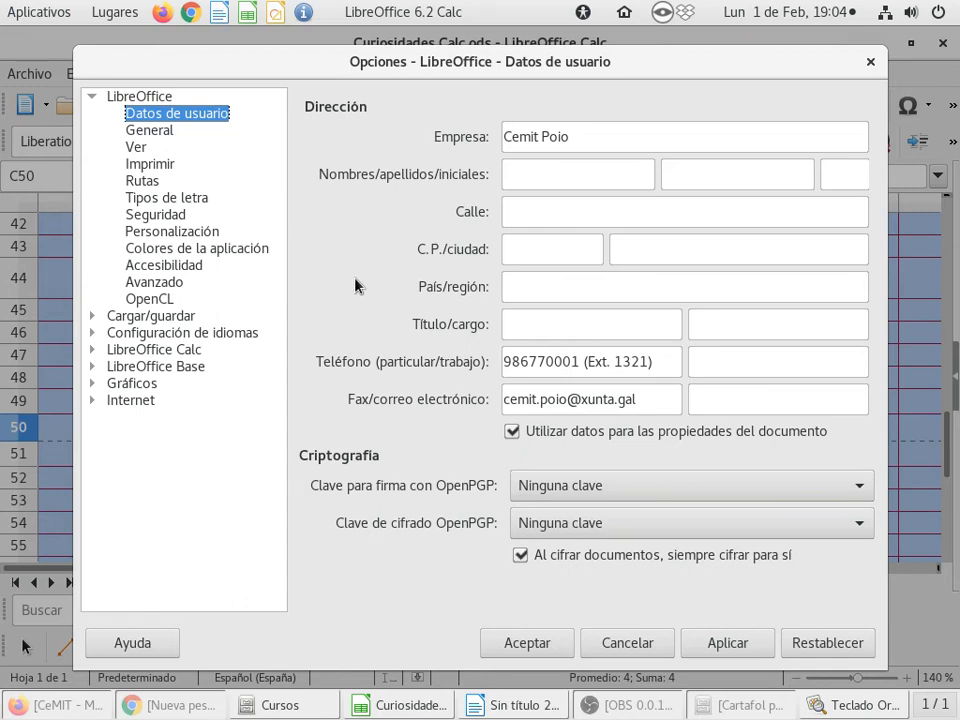
click(150, 133)
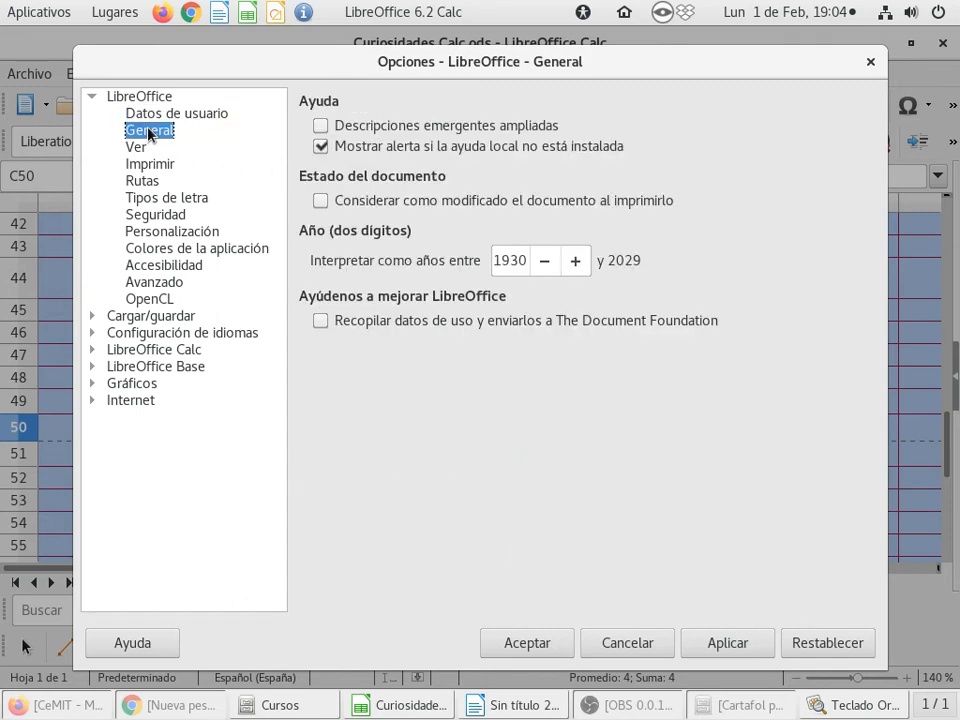
click(137, 147)
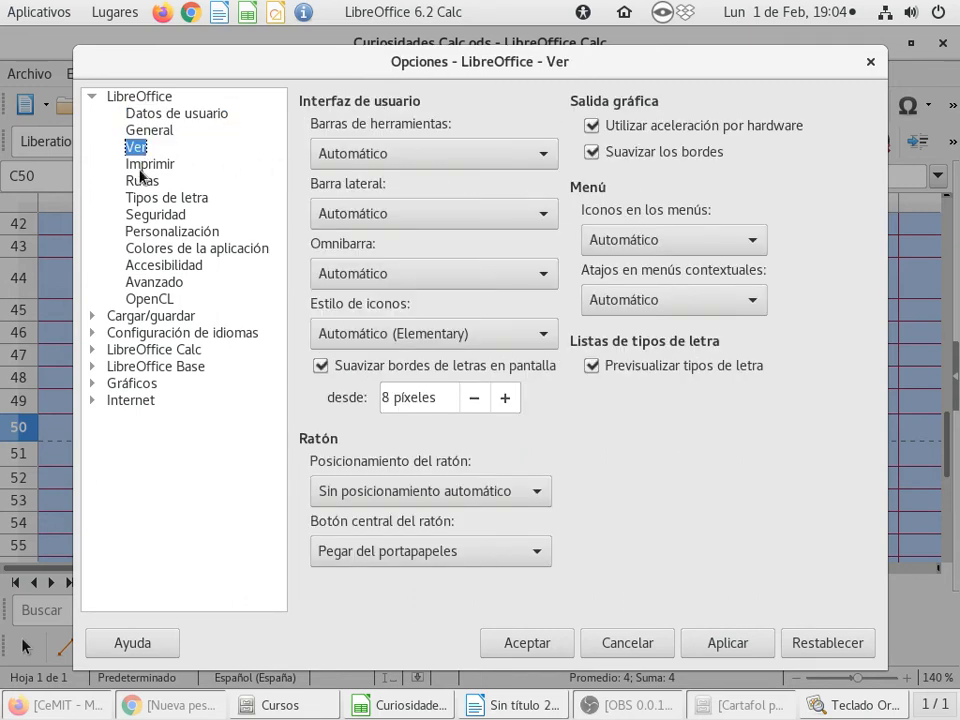
click(171, 216)
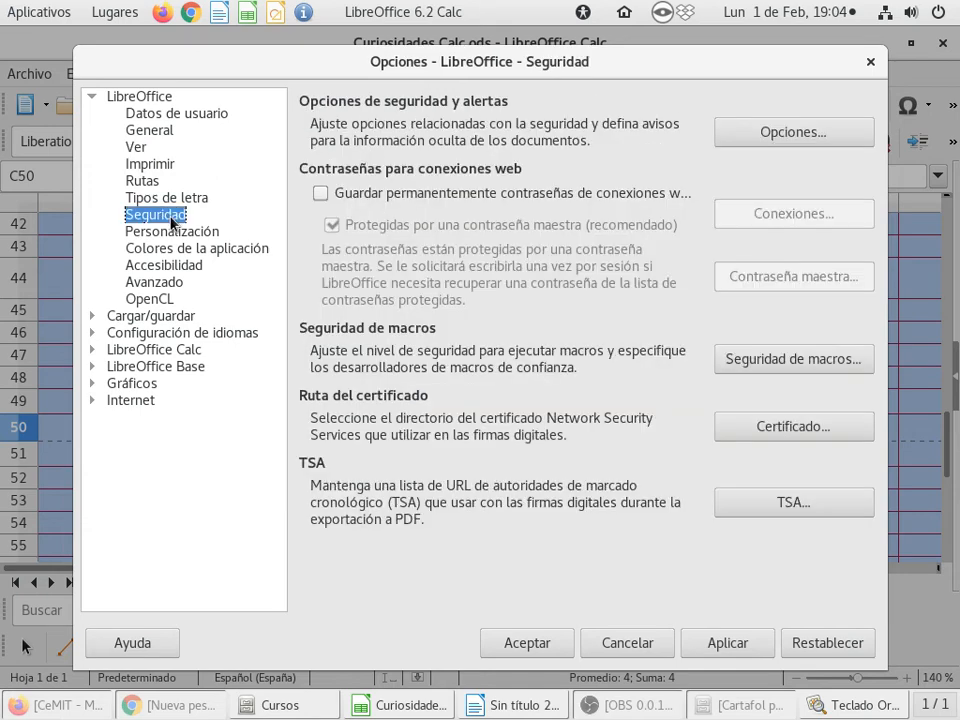
click(167, 232)
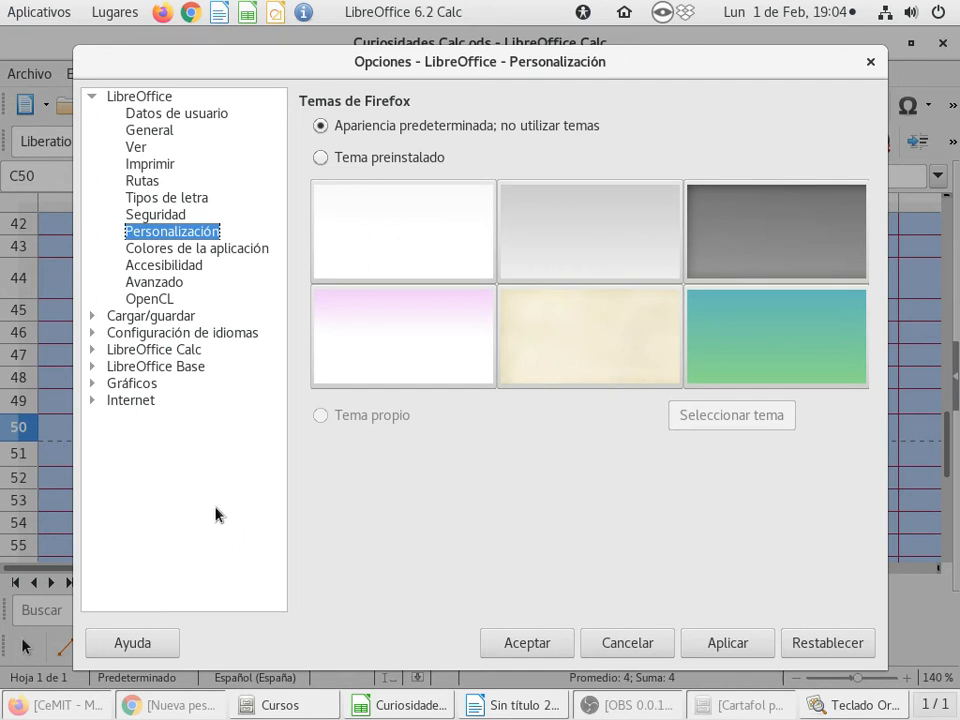
key(Down)
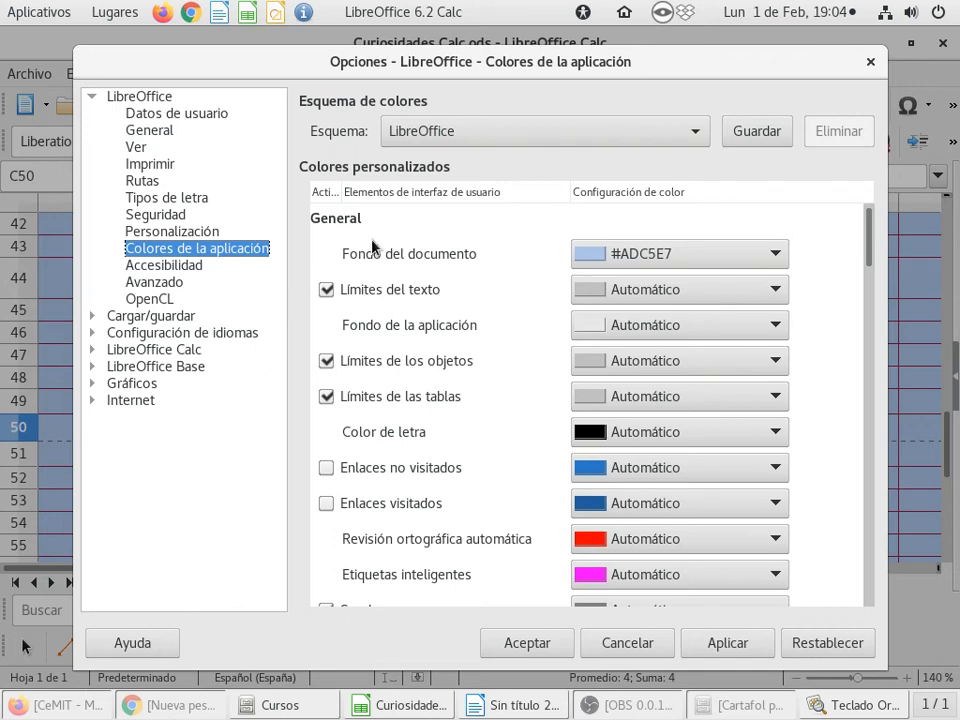
click(870, 64)
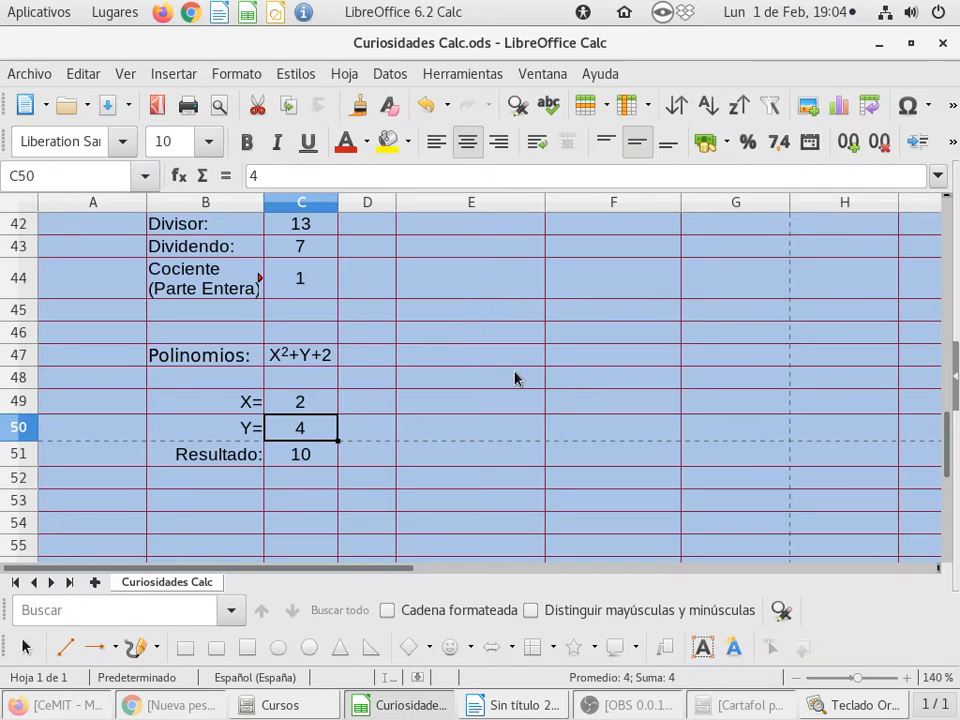
Glance at the Writer document Sin título 2, return to the spreadsheet, and examine the General settings of Cargar/guardar in the program options.
click(533, 710)
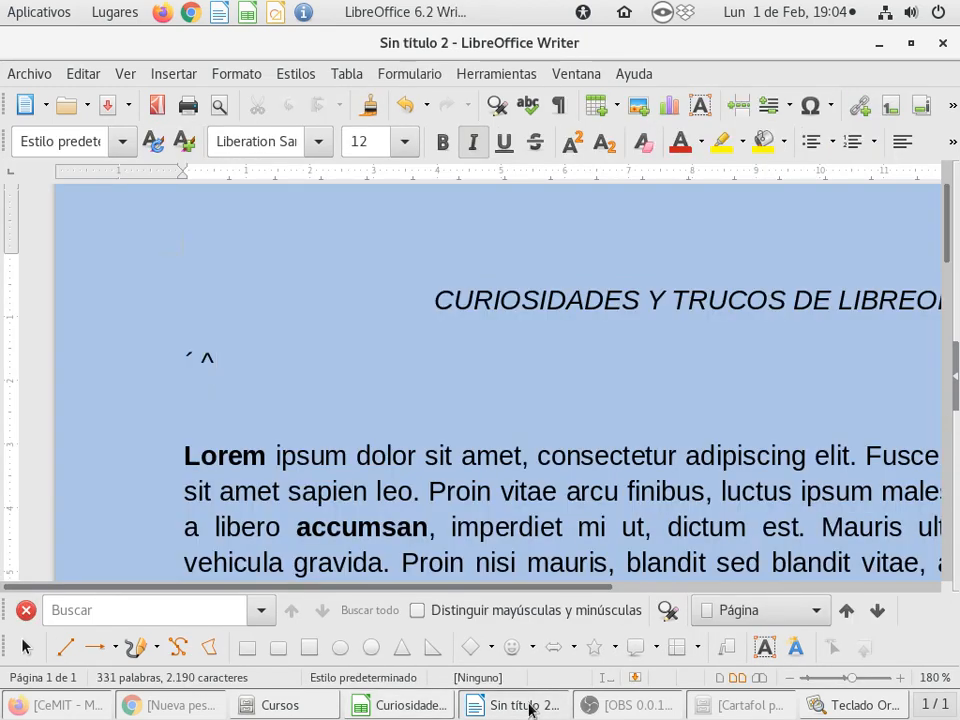
key(alt+Tab)
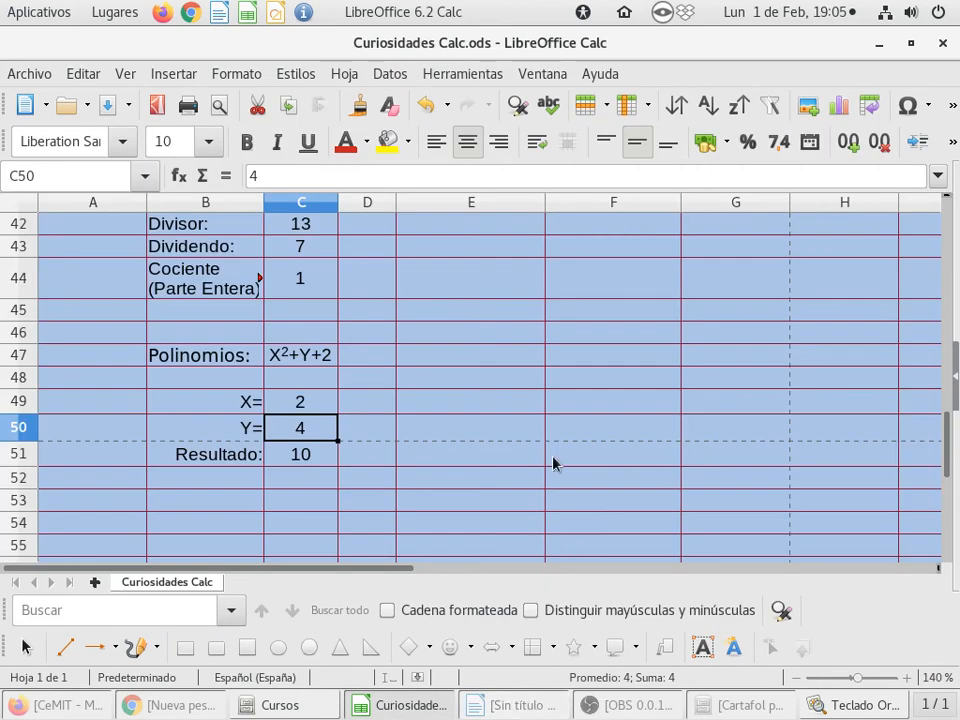
click(460, 74)
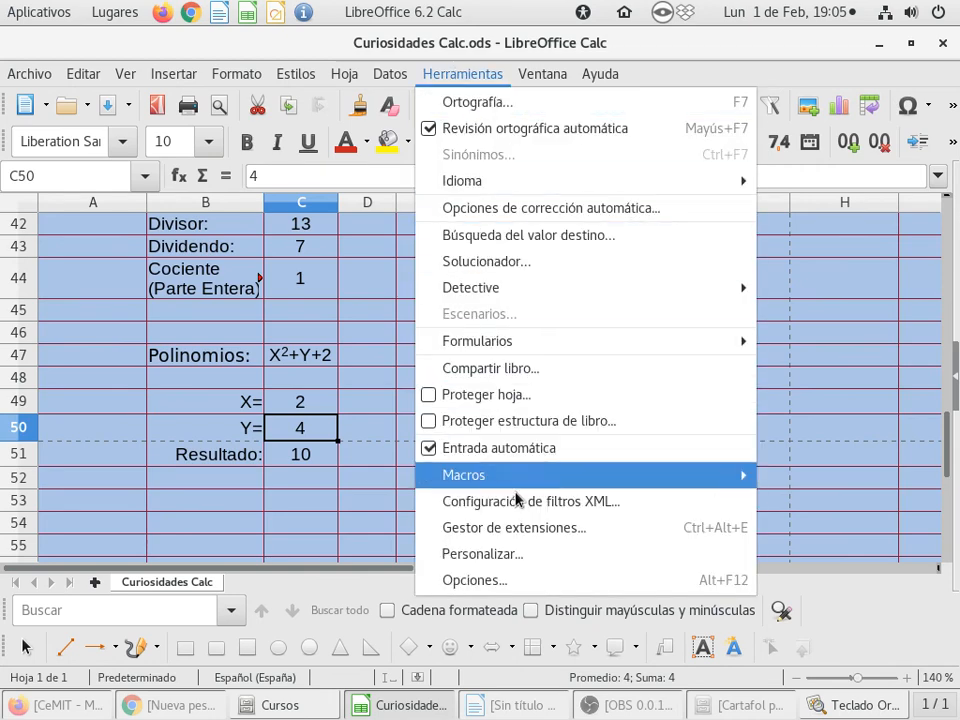
click(550, 583)
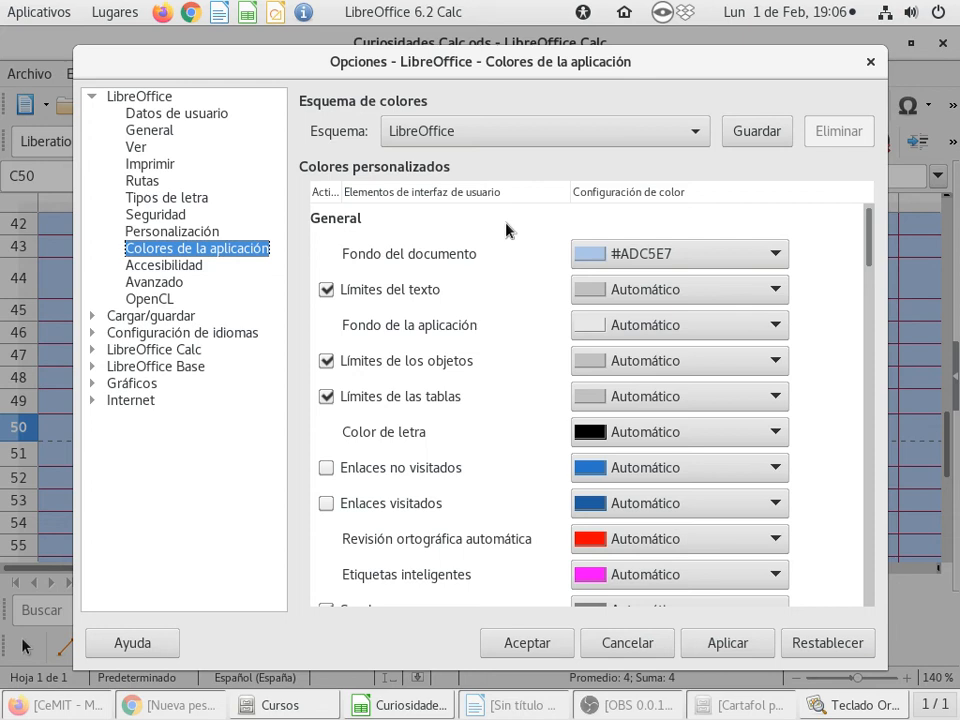
click(133, 318)
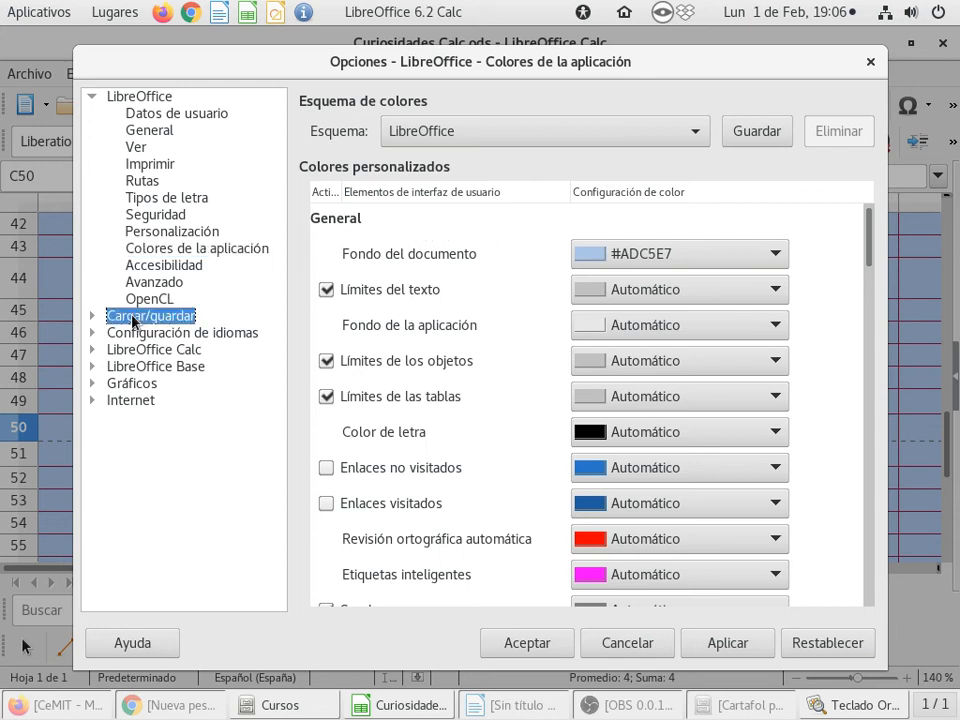
click(133, 320)
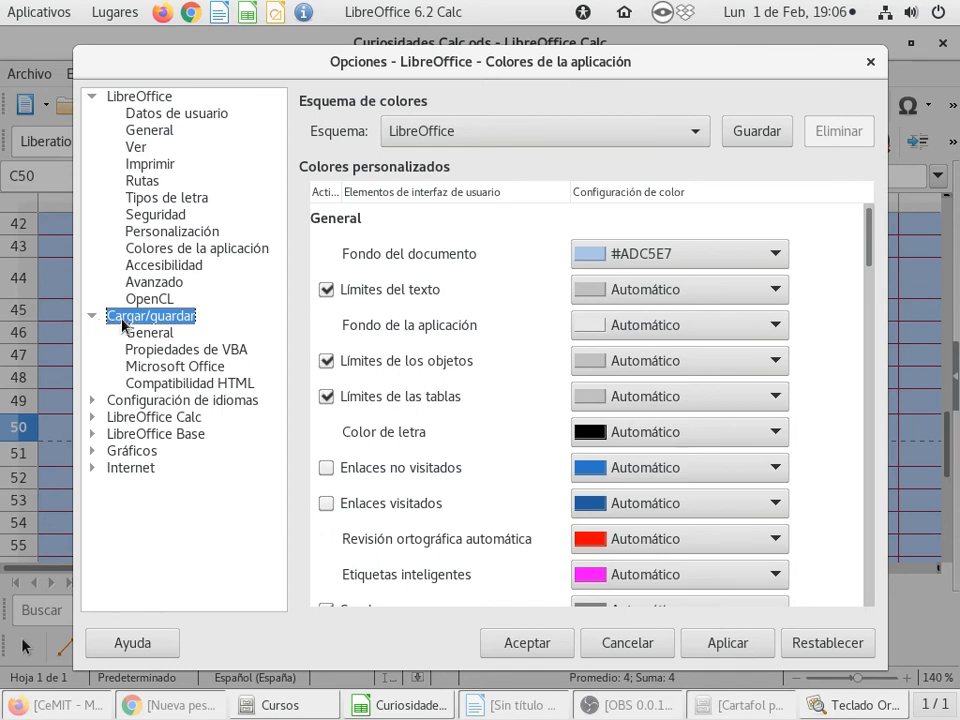
double_click(165, 312)
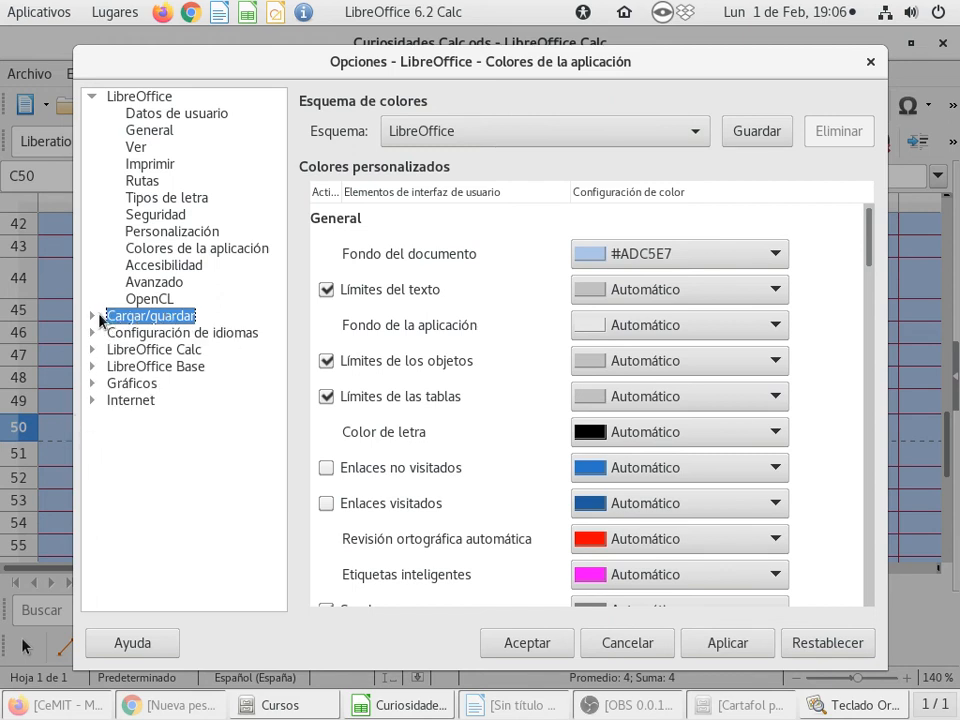
click(92, 317)
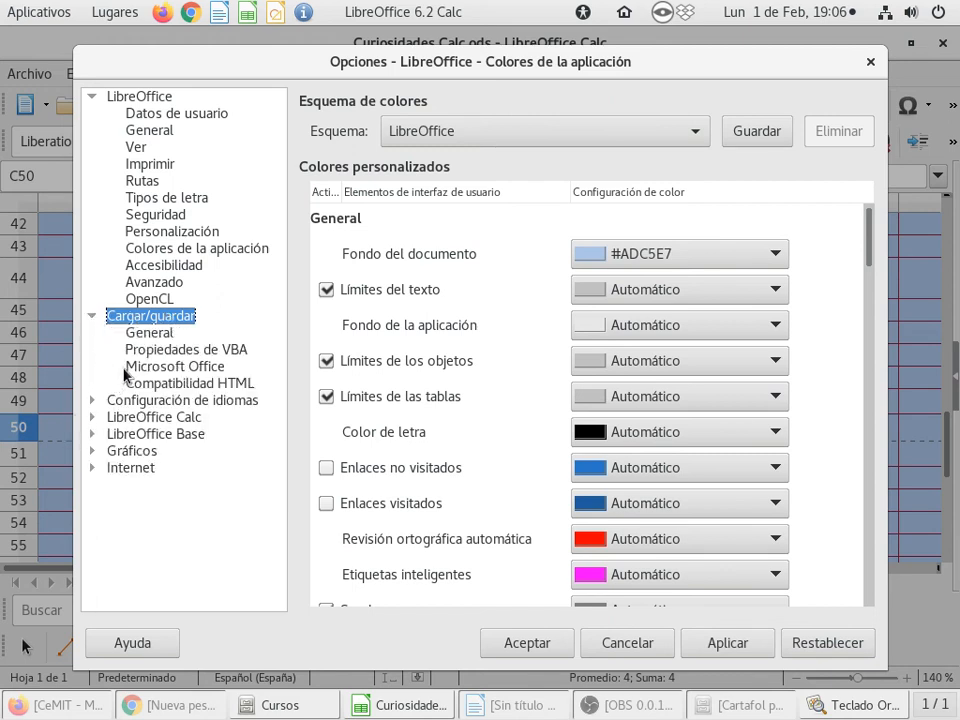
click(148, 334)
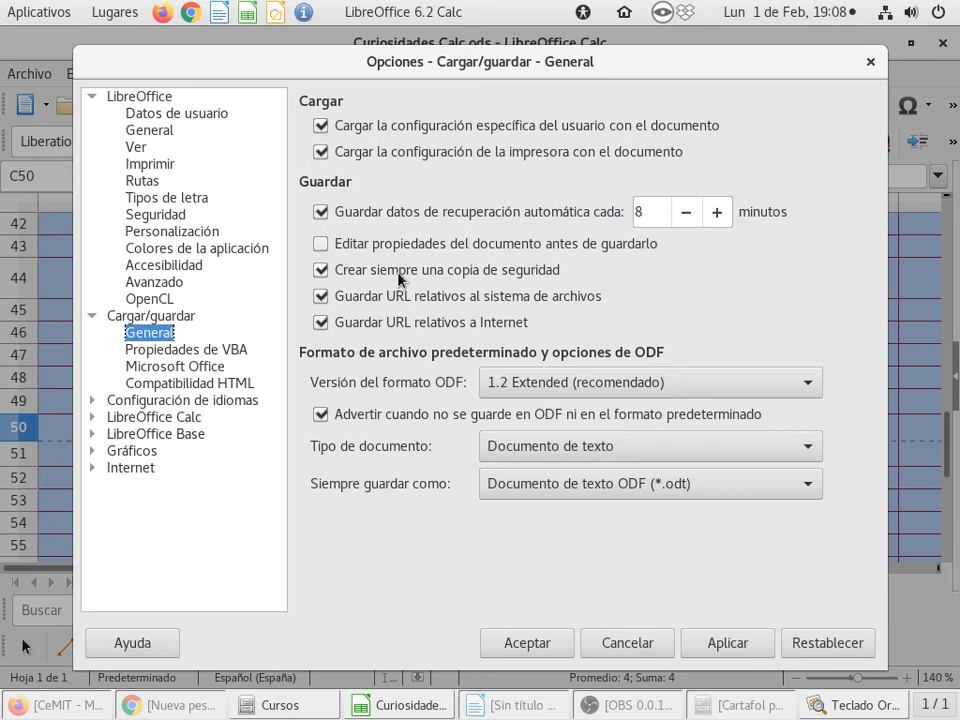
Inspect the backup folder set for Copias de seguridad in the Rutas options, and cancel without changing the path.
click(143, 184)
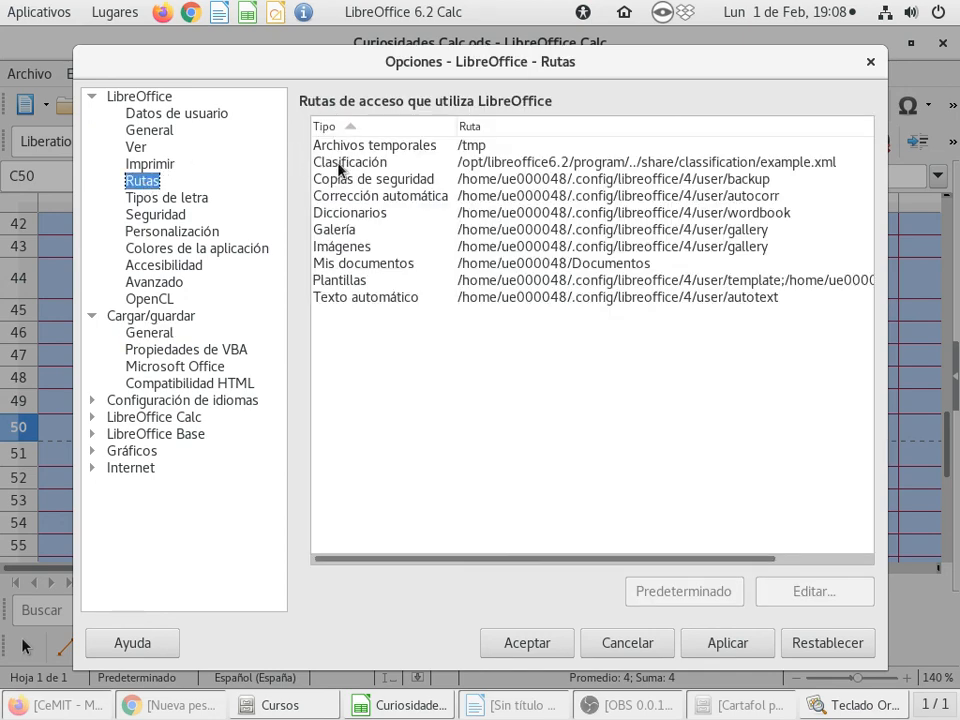
click(384, 185)
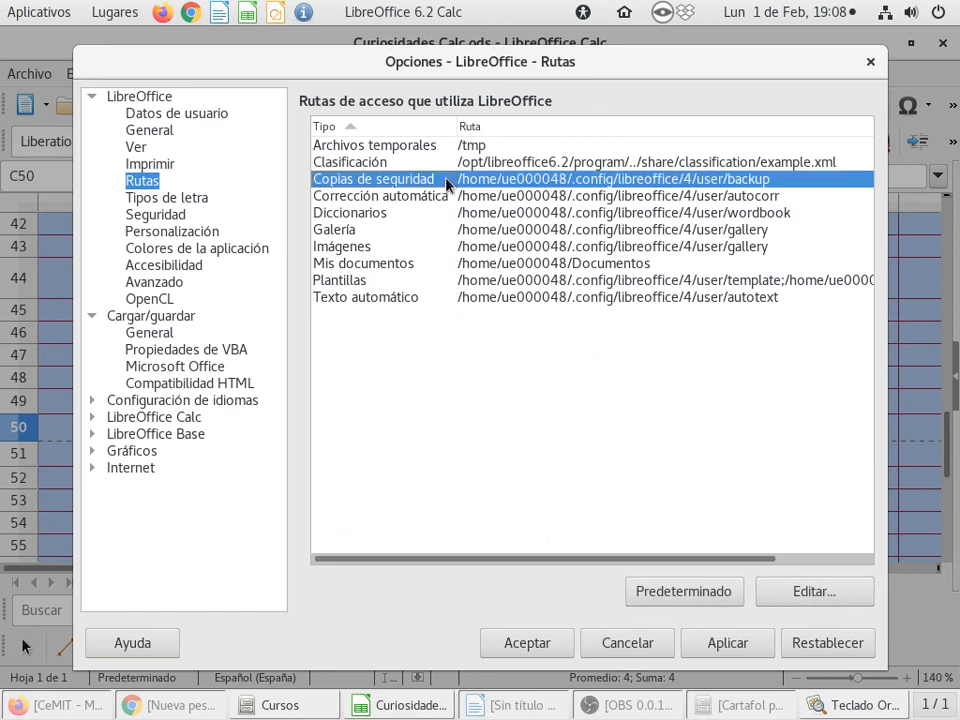
click(842, 594)
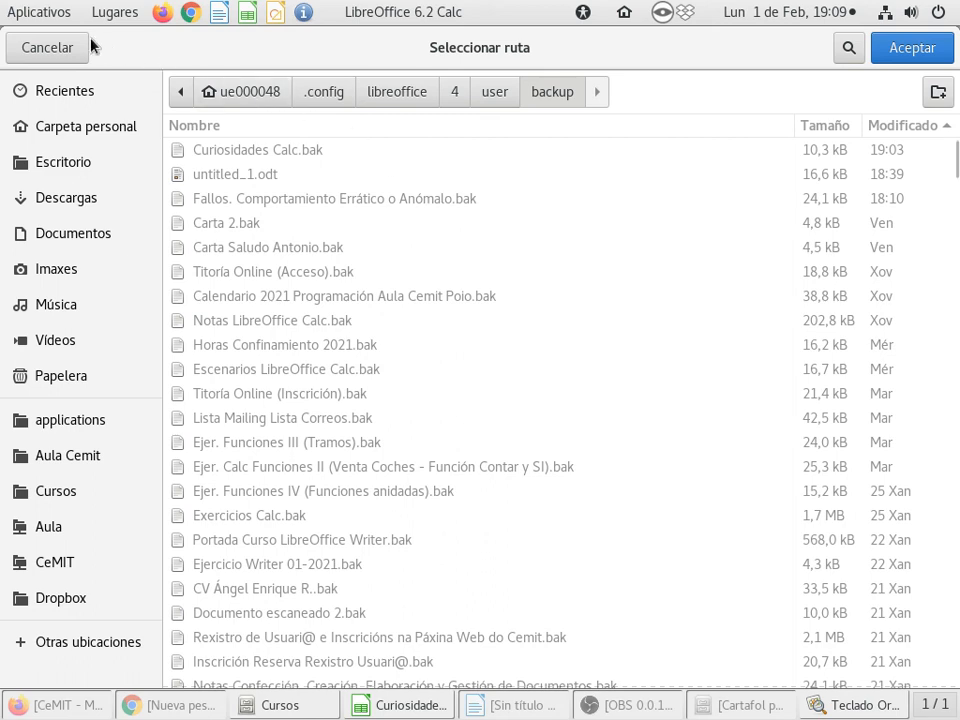
click(42, 46)
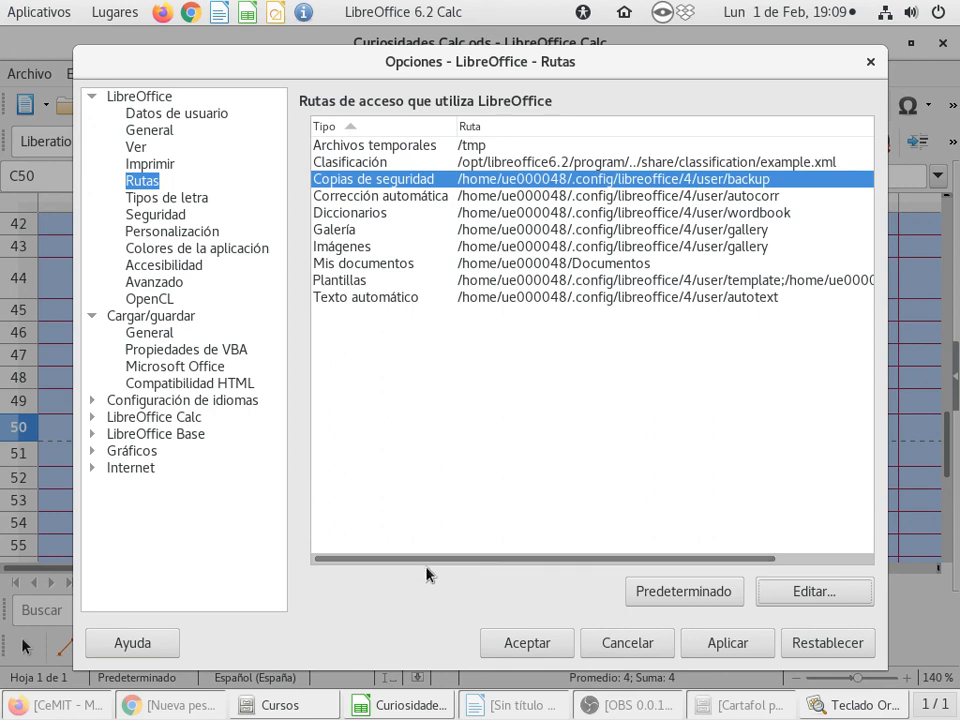
click(615, 645)
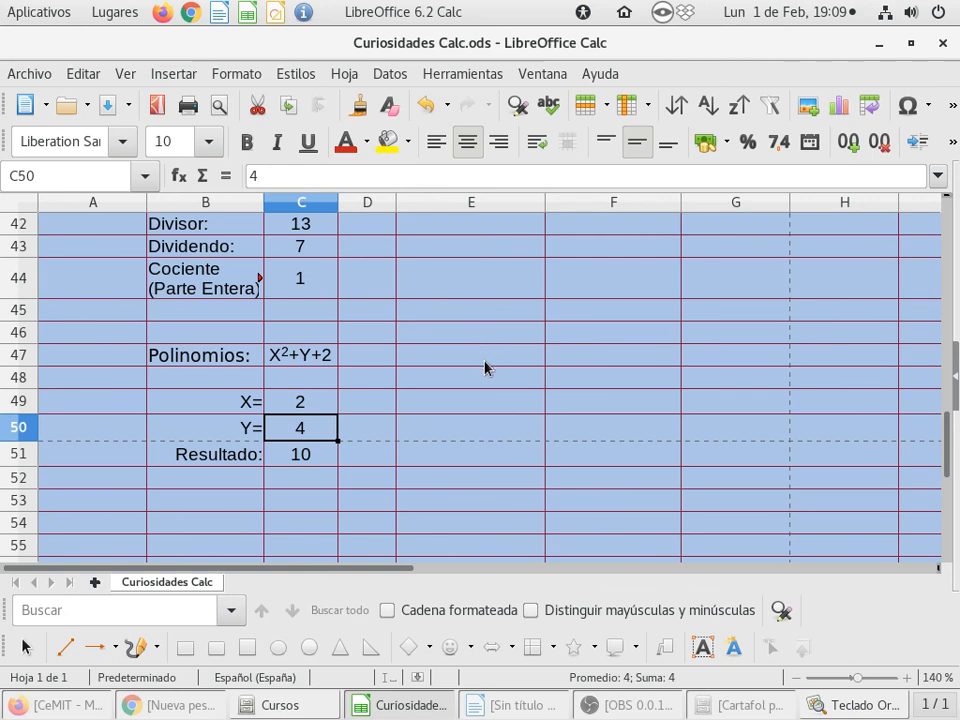
Widen column F until the full title CURIOSIDADES Y TRUCOS DE LIBREOFFICE in row 3 fits.
scroll(484, 367, up, 10)
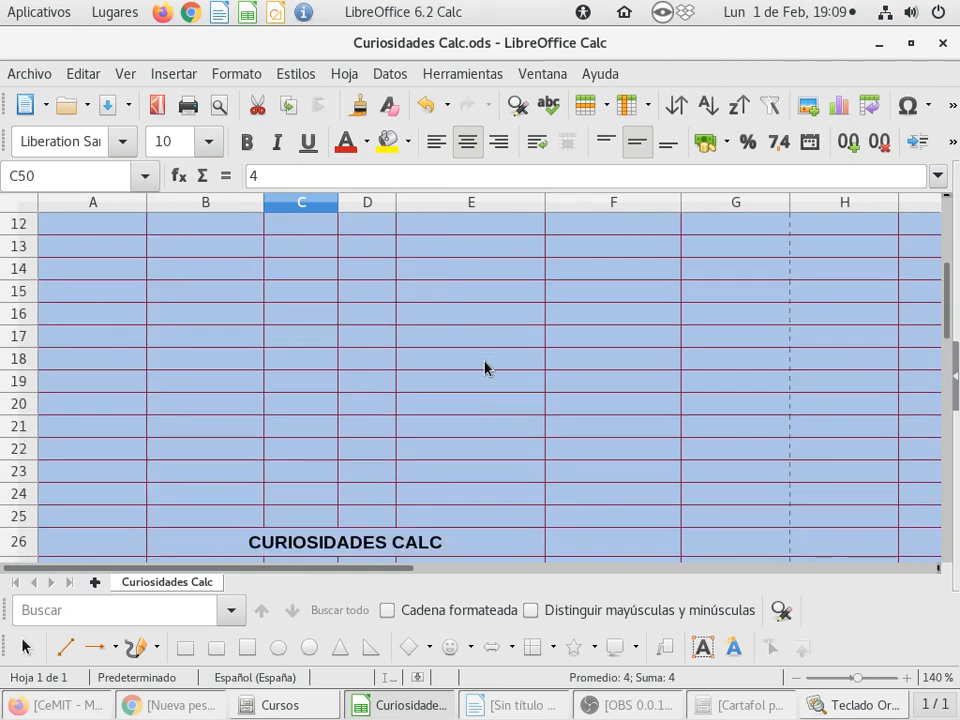
scroll(484, 367, up, 4)
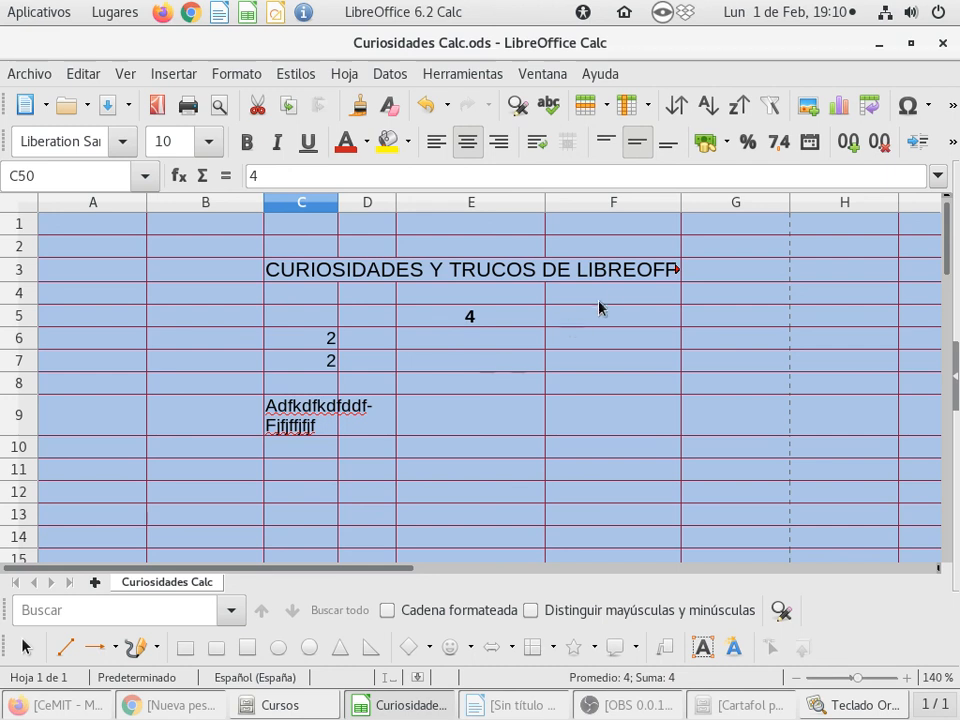
double_click(681, 203)
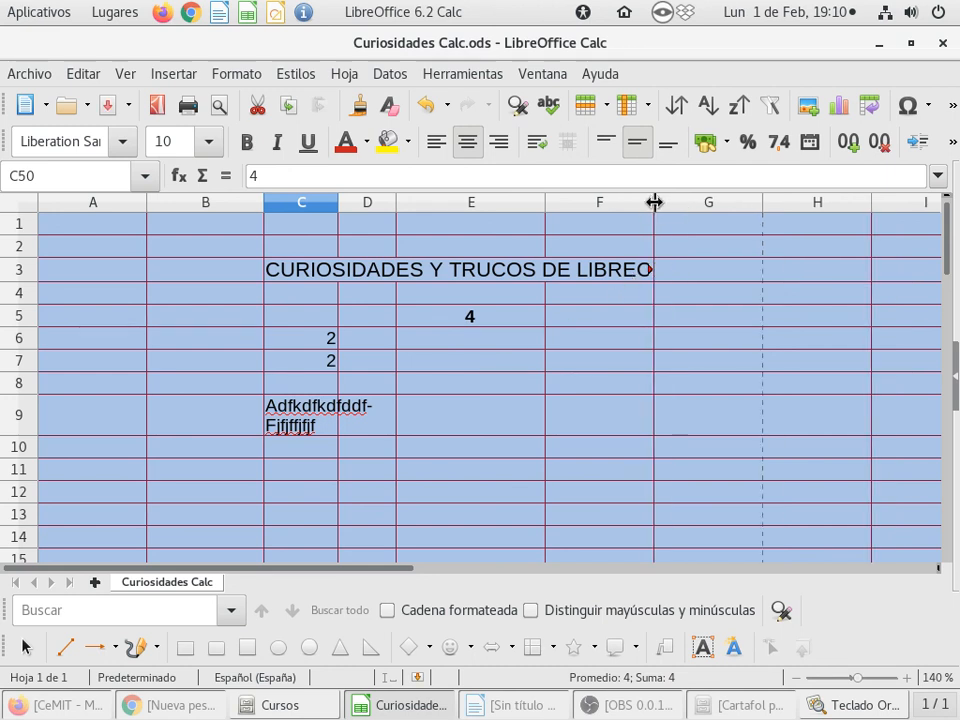
drag(656, 202, 731, 197)
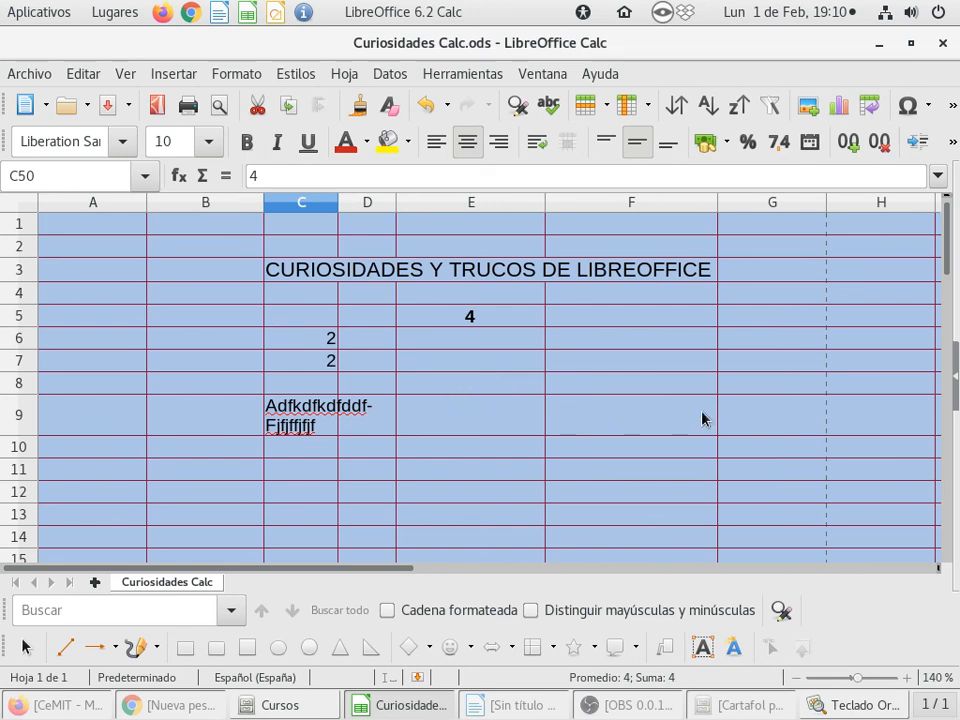
Review the whole sheet, from the title and line-break examples to the square root, Pi, absolute value, integer division and polynomial sections.
scroll(415, 390, down, 1)
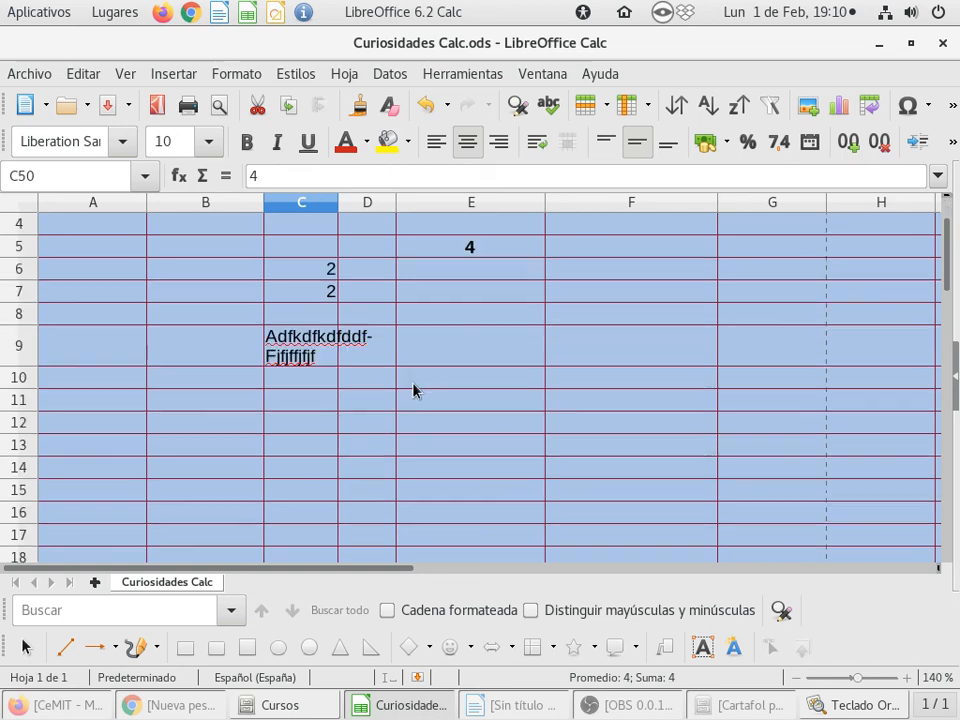
scroll(474, 377, down, 7)
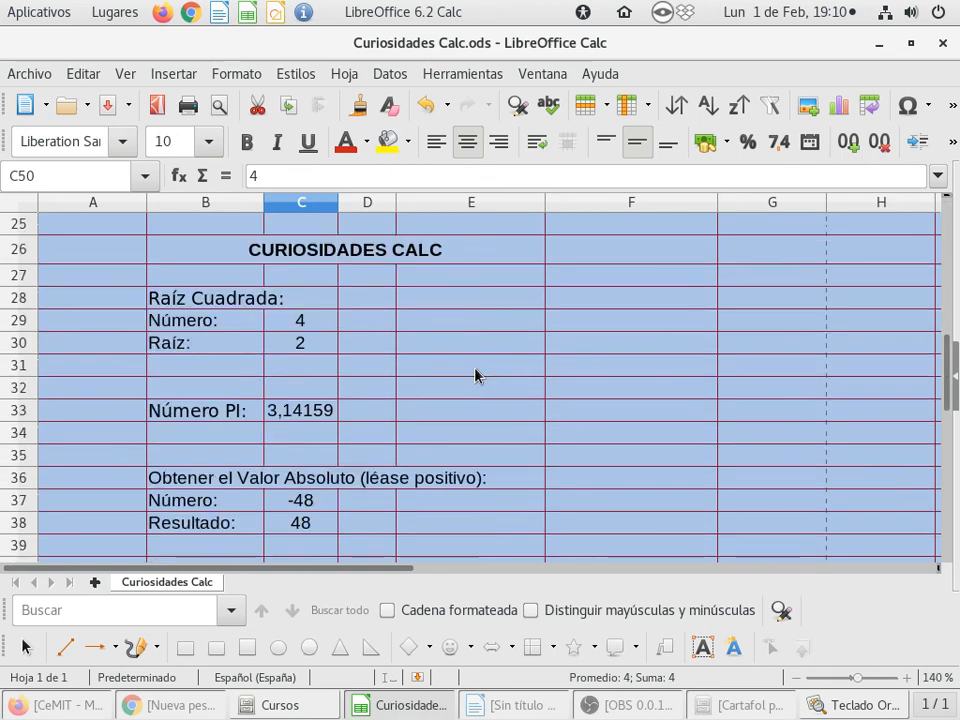
scroll(478, 376, down, 1)
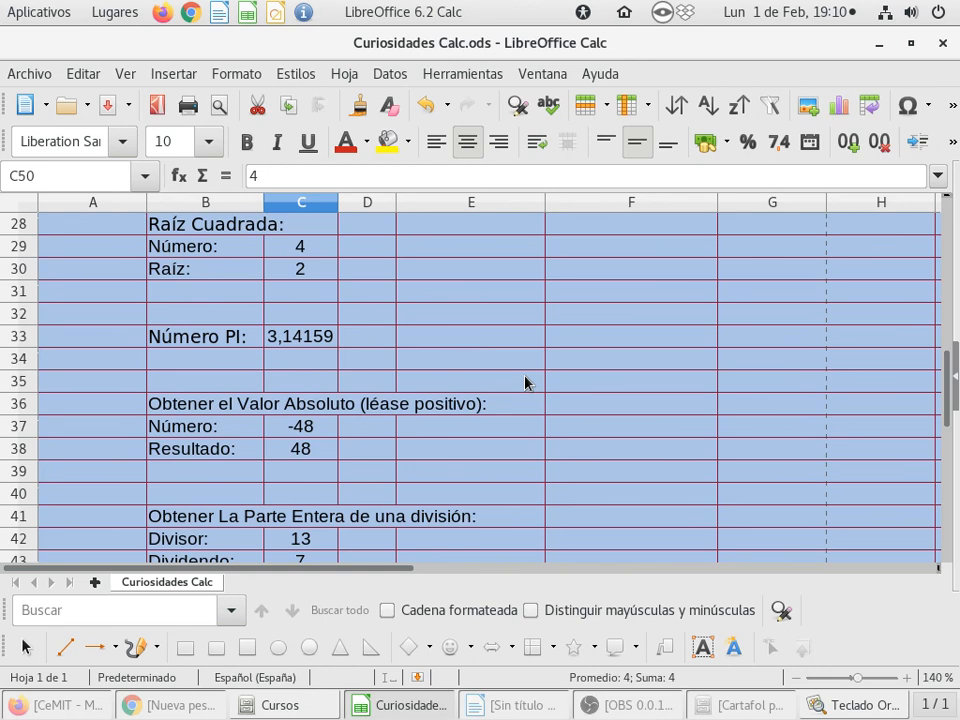
scroll(525, 382, down, 3)
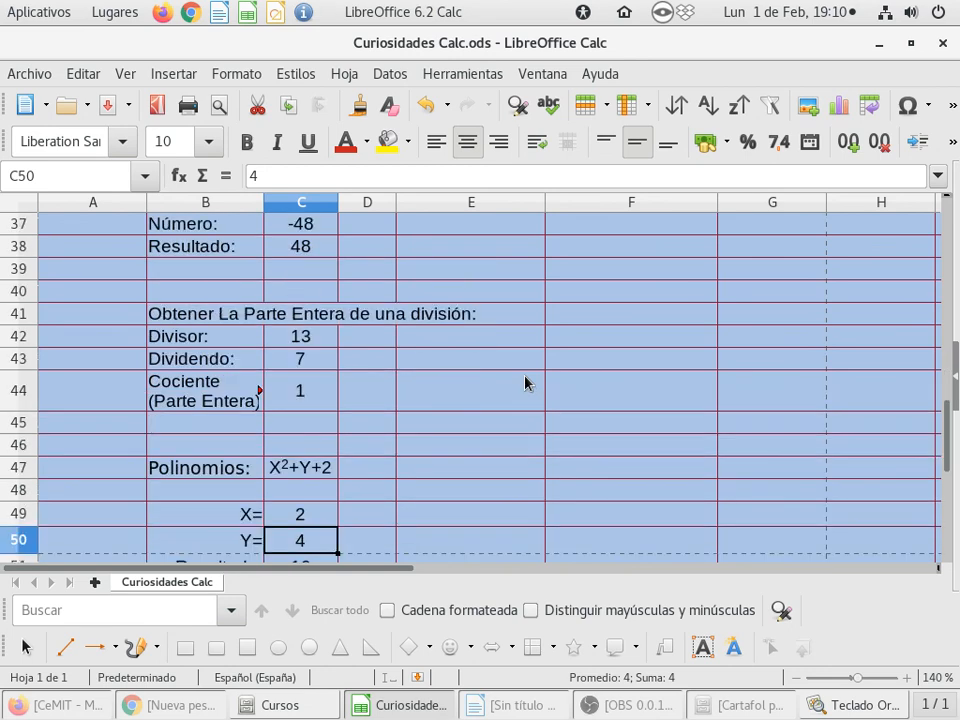
scroll(525, 382, down, 1)
scroll(478, 397, up, 2)
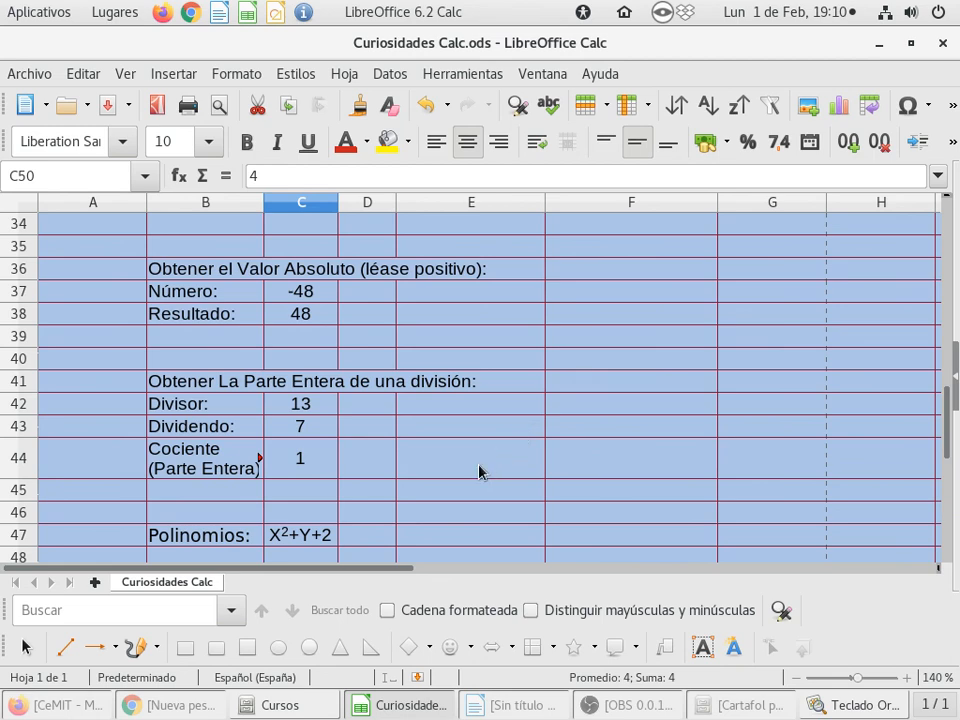
scroll(481, 470, up, 3)
scroll(481, 470, up, 8)
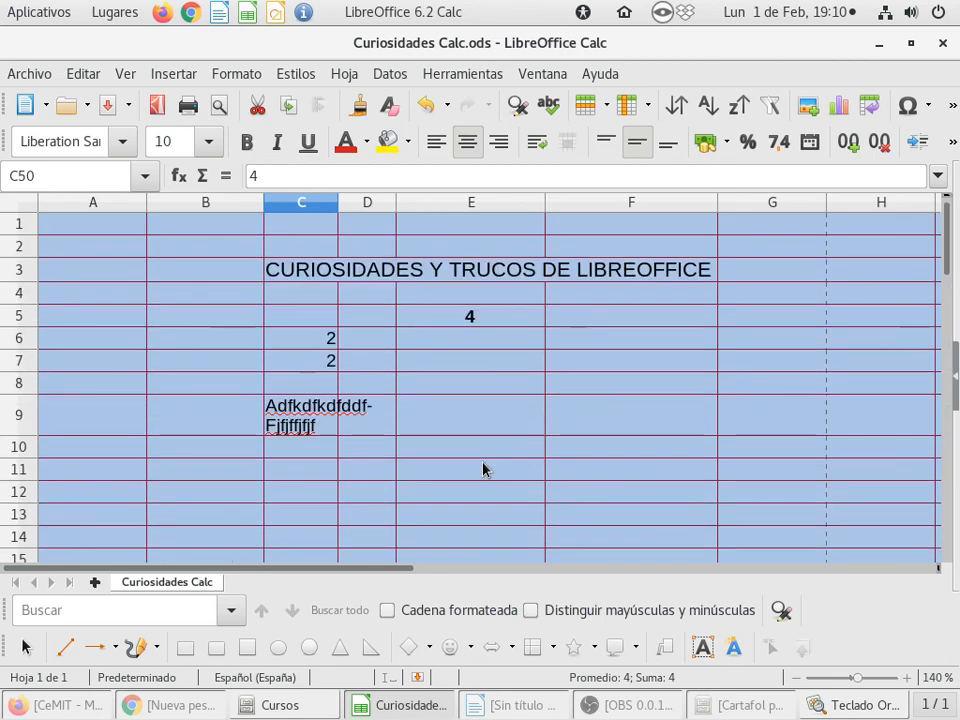
scroll(484, 467, down, 2)
scroll(484, 467, up, 2)
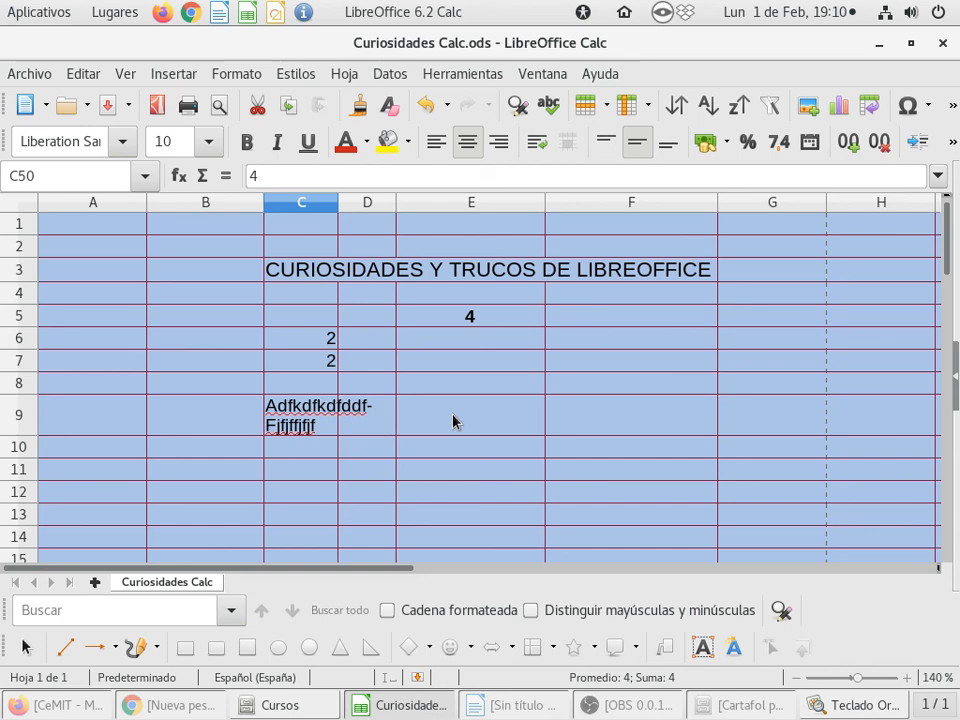
scroll(489, 411, down, 3)
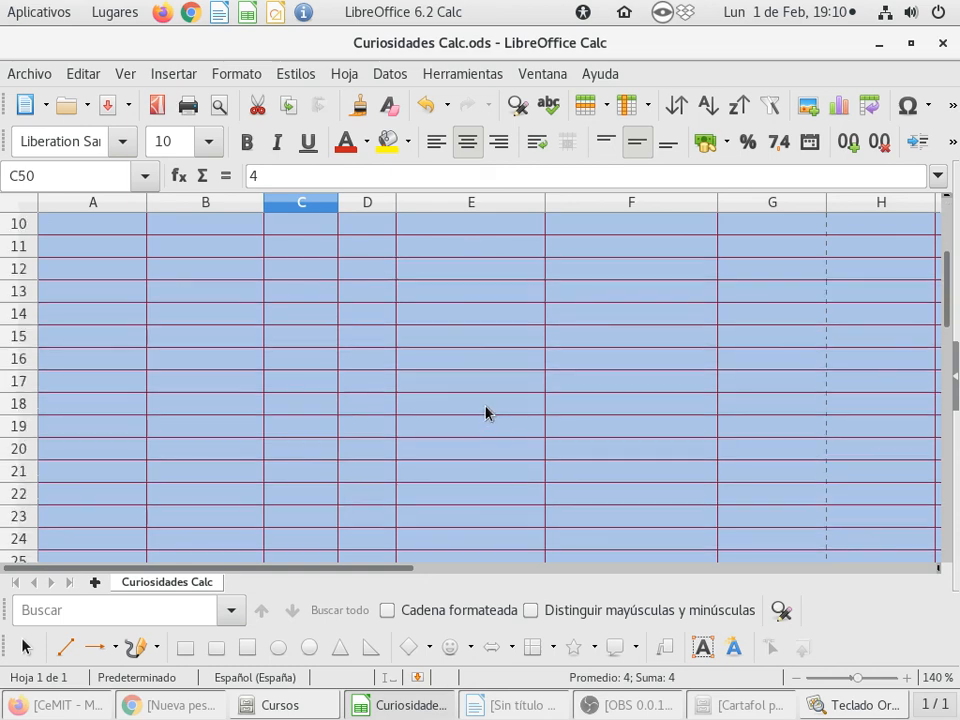
scroll(487, 412, up, 3)
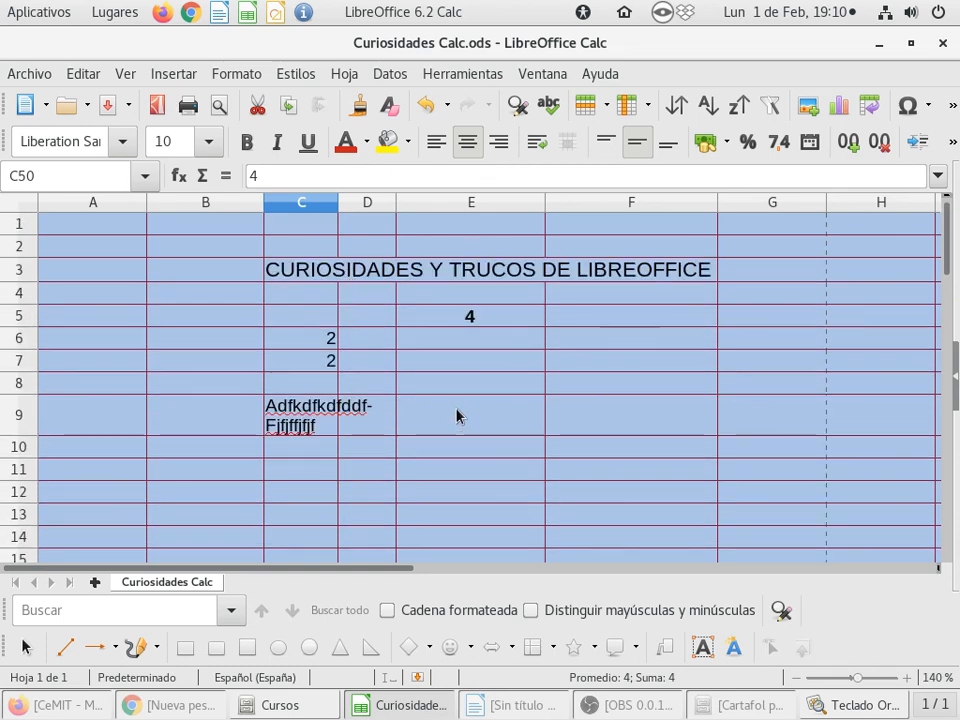
scroll(458, 416, down, 2)
scroll(458, 416, down, 4)
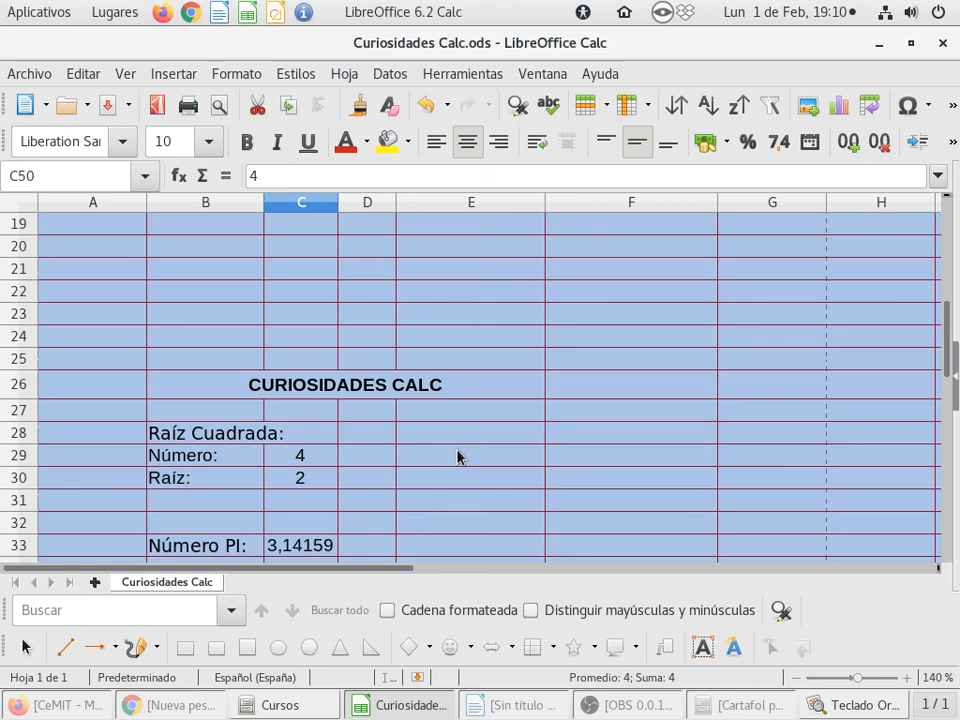
scroll(457, 457, up, 6)
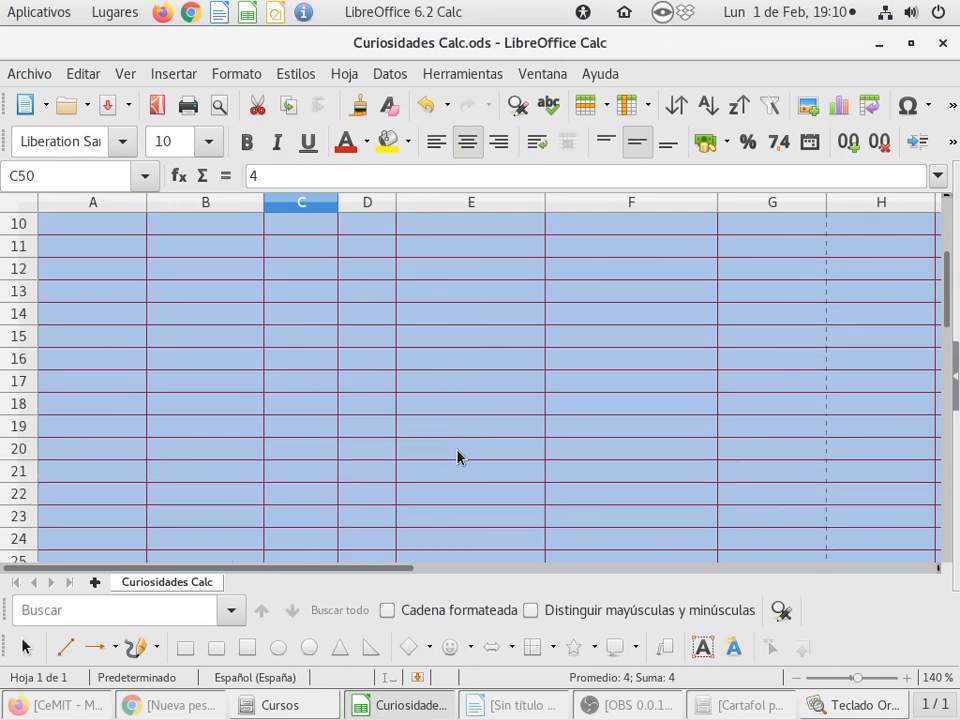